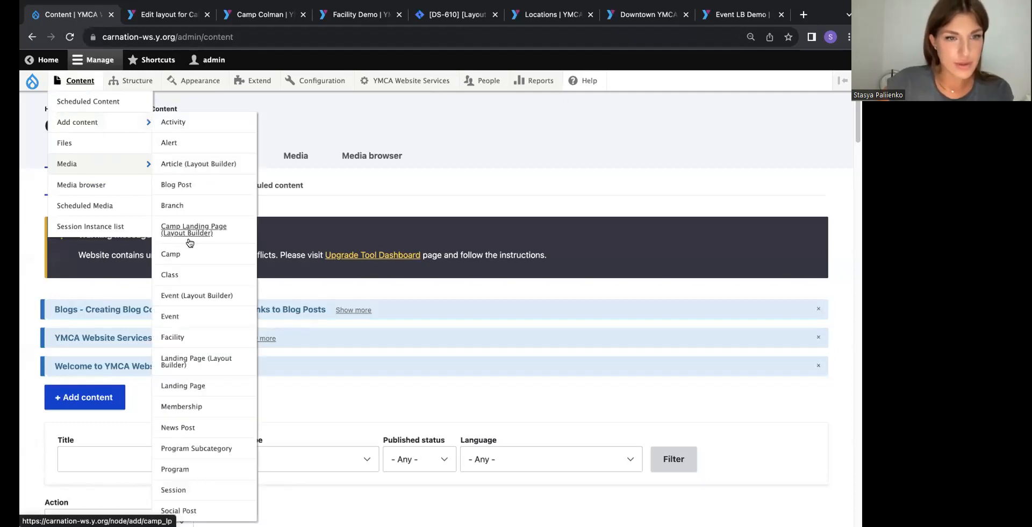
- Start a new Camp content item and enable Use Layout Builder for it
{"action": "left_click", "coordinate": [191, 254]}
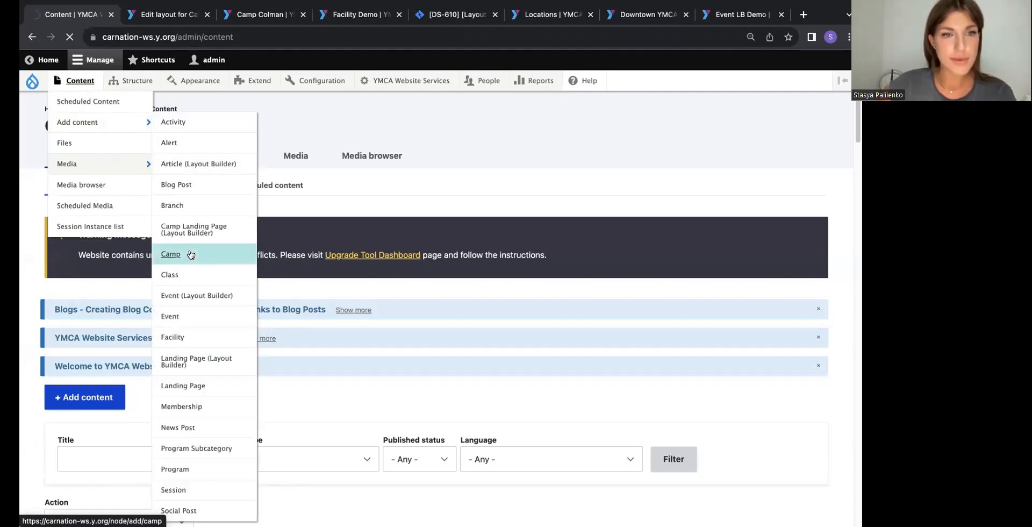
{"action": "scroll", "coordinate": [217, 282], "scroll_direction": "down", "scroll_amount": 2}
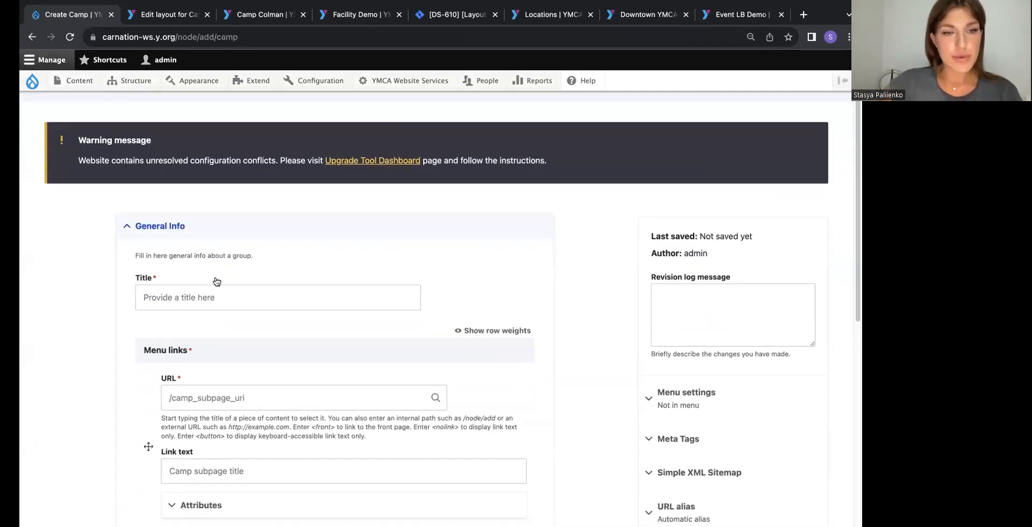
{"action": "scroll", "coordinate": [217, 281], "scroll_direction": "down", "scroll_amount": 10}
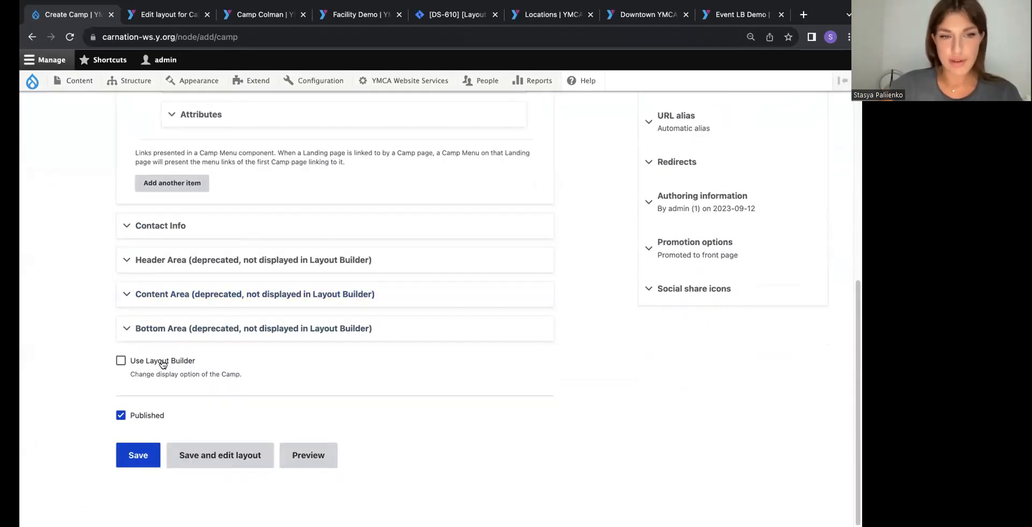
{"action": "left_click", "coordinate": [163, 361]}
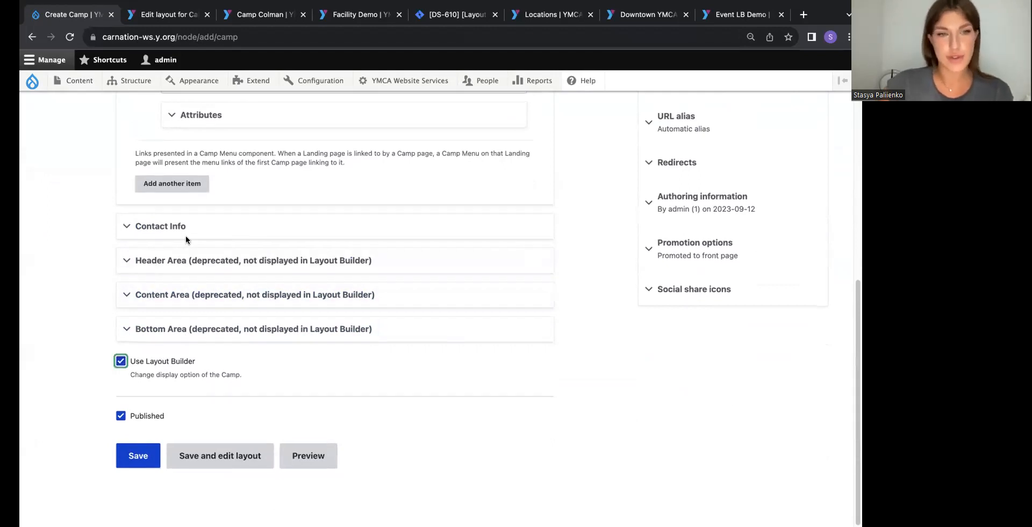
- Review the Camp form's title and menu link fields, then expand Contact Info and examine its fields
{"action": "scroll", "coordinate": [186, 240], "scroll_direction": "up", "scroll_amount": 7}
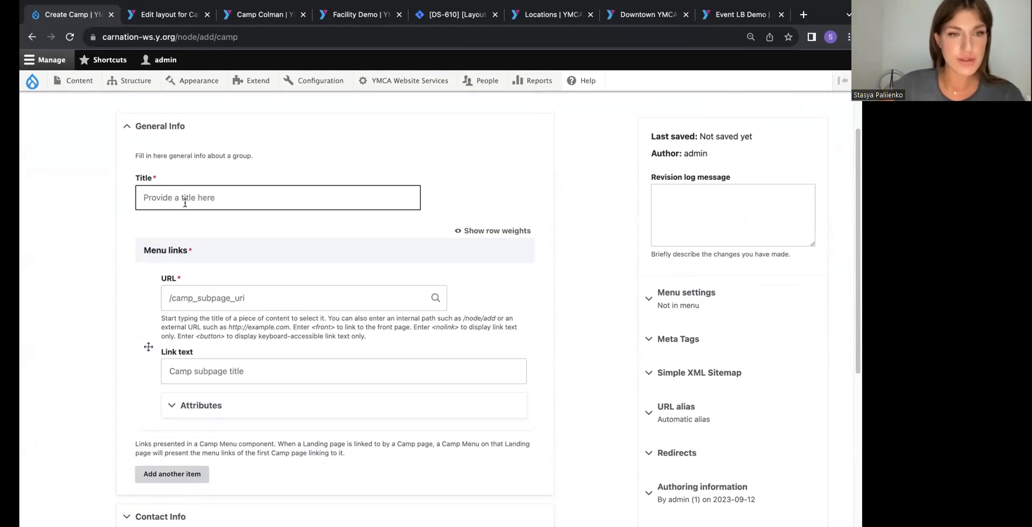
{"action": "scroll", "coordinate": [197, 294], "scroll_direction": "down", "scroll_amount": 1}
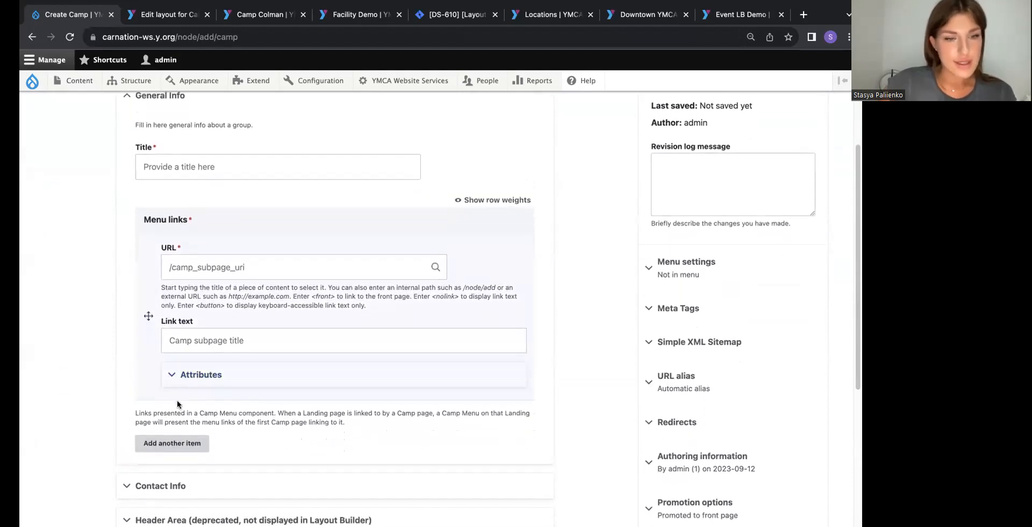
{"action": "left_click", "coordinate": [157, 486]}
{"action": "scroll", "coordinate": [215, 426], "scroll_direction": "down", "scroll_amount": 7}
{"action": "scroll", "coordinate": [231, 417], "scroll_direction": "down", "scroll_amount": 12}
{"action": "scroll", "coordinate": [232, 418], "scroll_direction": "down", "scroll_amount": 3}
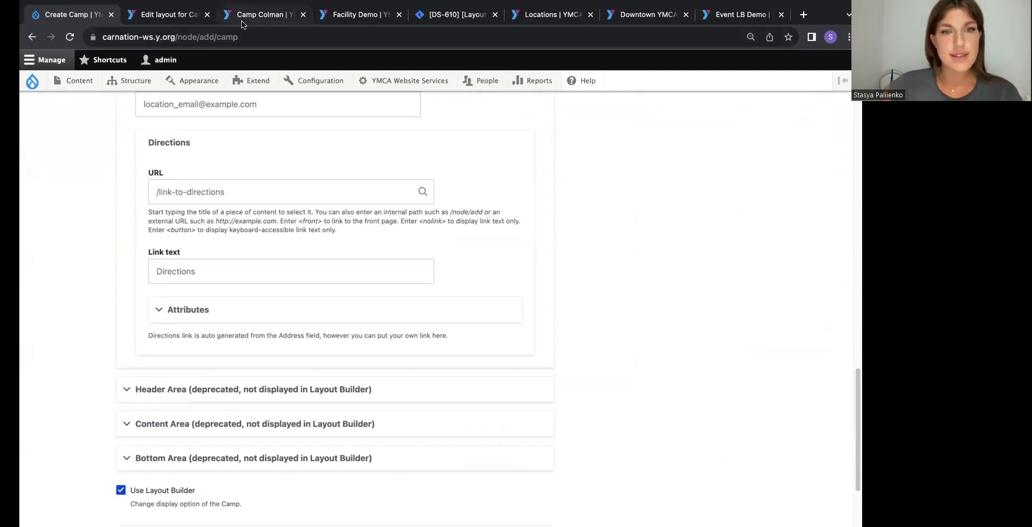
- Switch to the Camp Colman page and examine its banner, contact details, header menu and Camp Quick Links
{"action": "left_click", "coordinate": [241, 20]}
{"action": "scroll", "coordinate": [395, 250], "scroll_direction": "down", "scroll_amount": 1}
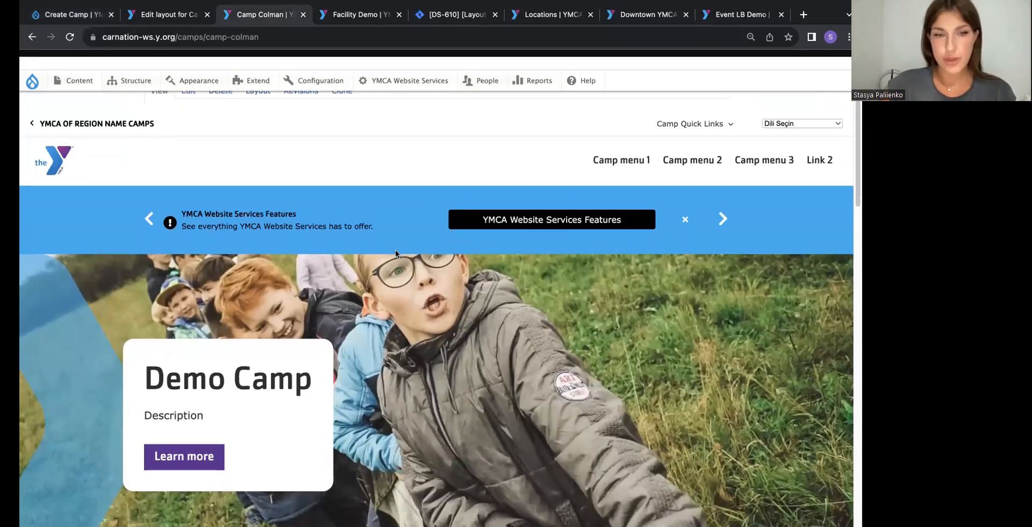
{"action": "scroll", "coordinate": [395, 250], "scroll_direction": "down", "scroll_amount": 7}
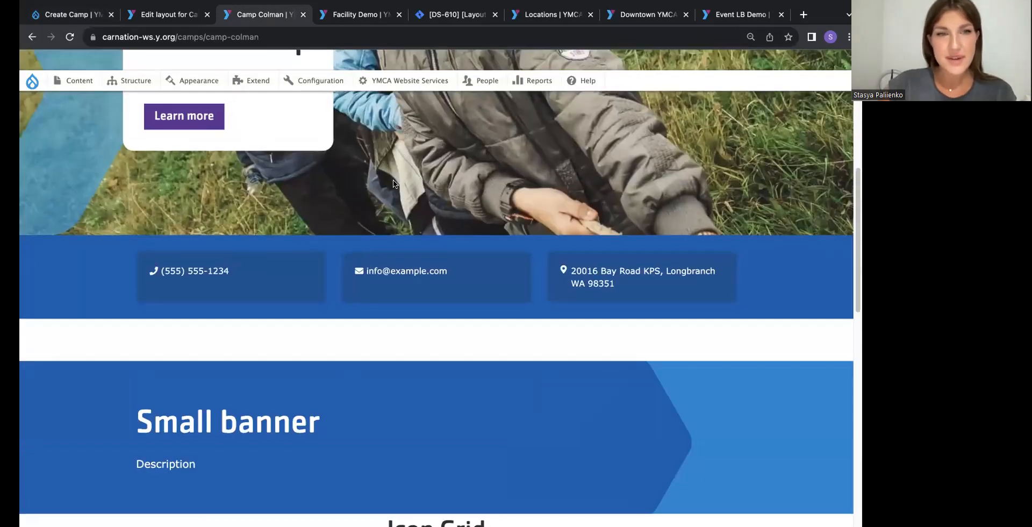
{"action": "scroll", "coordinate": [393, 184], "scroll_direction": "up", "scroll_amount": 2}
{"action": "scroll", "coordinate": [355, 334], "scroll_direction": "down", "scroll_amount": 3}
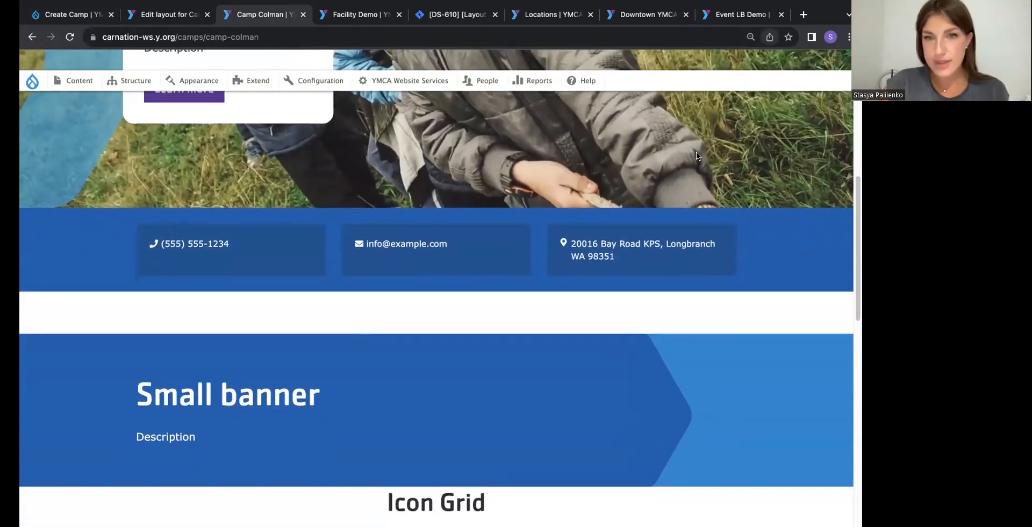
{"action": "scroll", "coordinate": [531, 150], "scroll_direction": "up", "scroll_amount": 3}
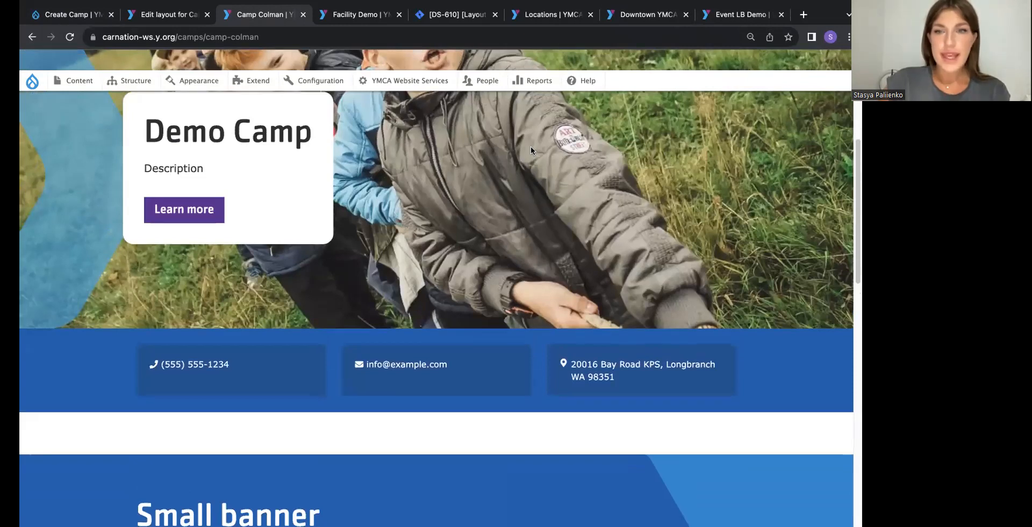
{"action": "scroll", "coordinate": [493, 226], "scroll_direction": "up", "scroll_amount": 5}
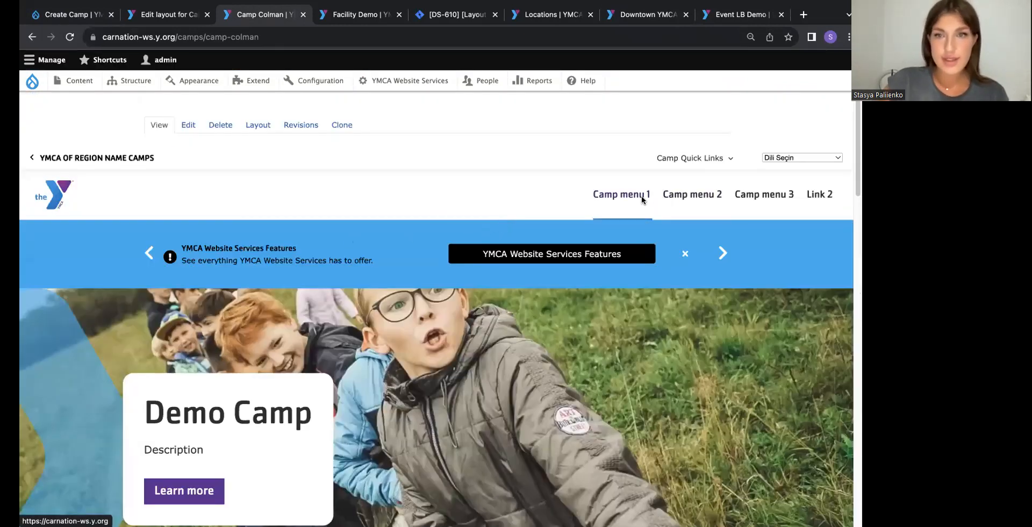
{"action": "left_click", "coordinate": [681, 159]}
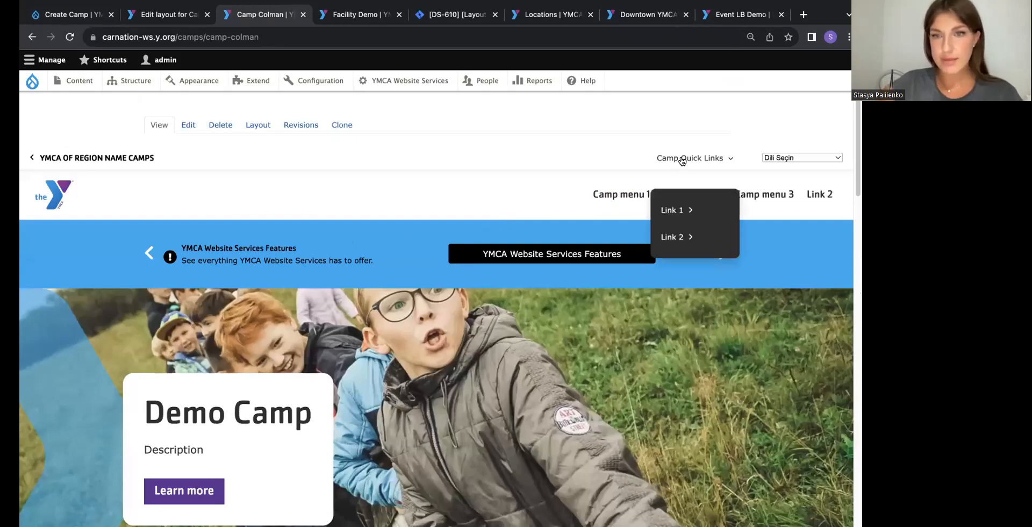
{"action": "left_click", "coordinate": [696, 159]}
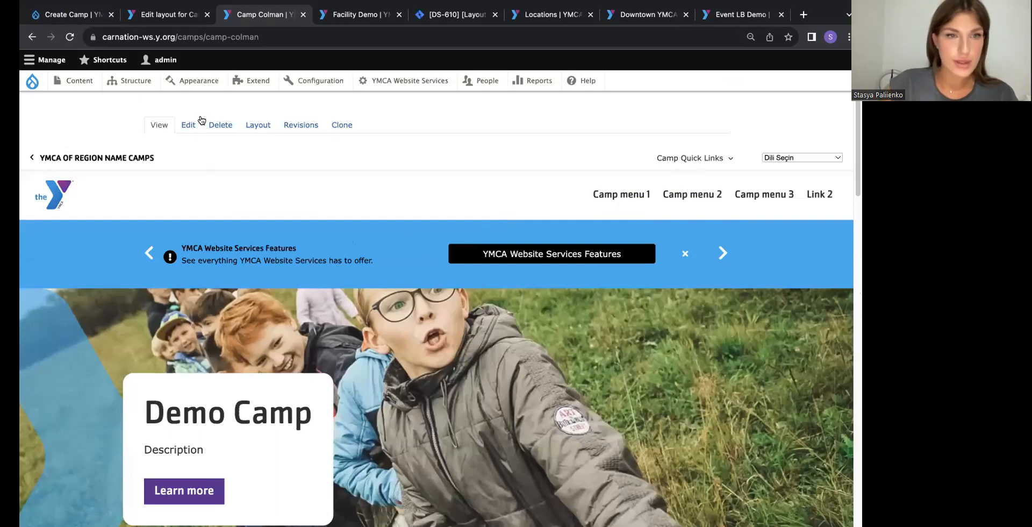
- Switch to the node 20 layout editor and examine the blocks in its Camp Header section
{"action": "left_click", "coordinate": [155, 16]}
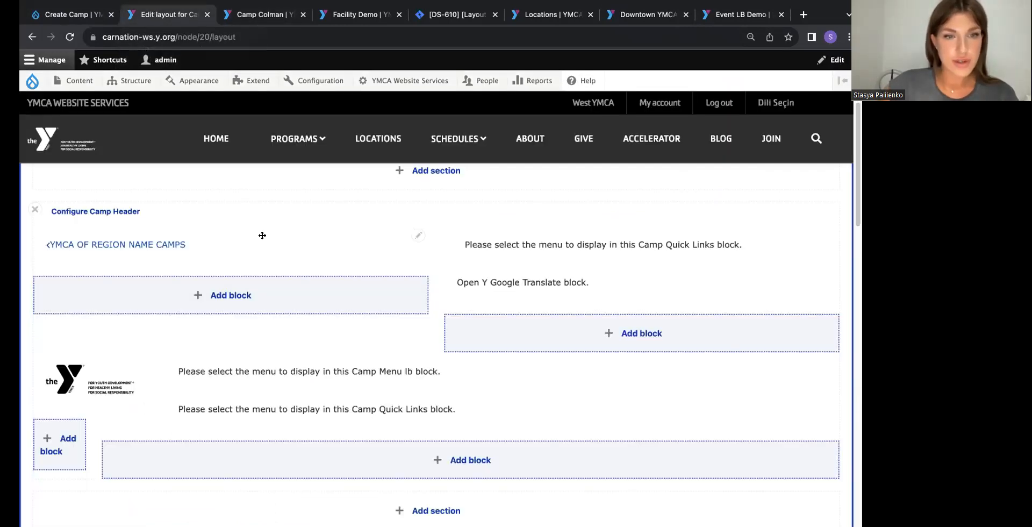
{"action": "scroll", "coordinate": [261, 234], "scroll_direction": "up", "scroll_amount": 4}
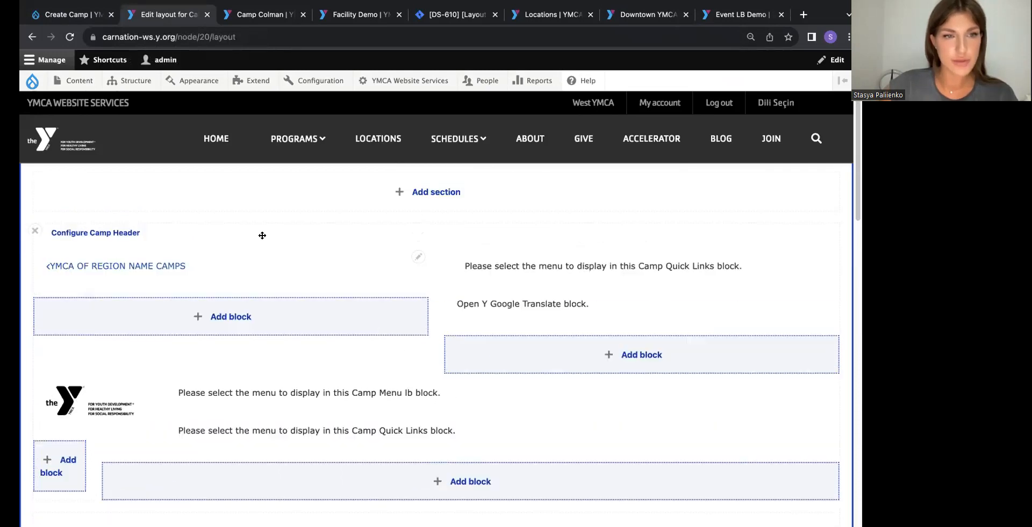
{"action": "scroll", "coordinate": [228, 272], "scroll_direction": "down", "scroll_amount": 3}
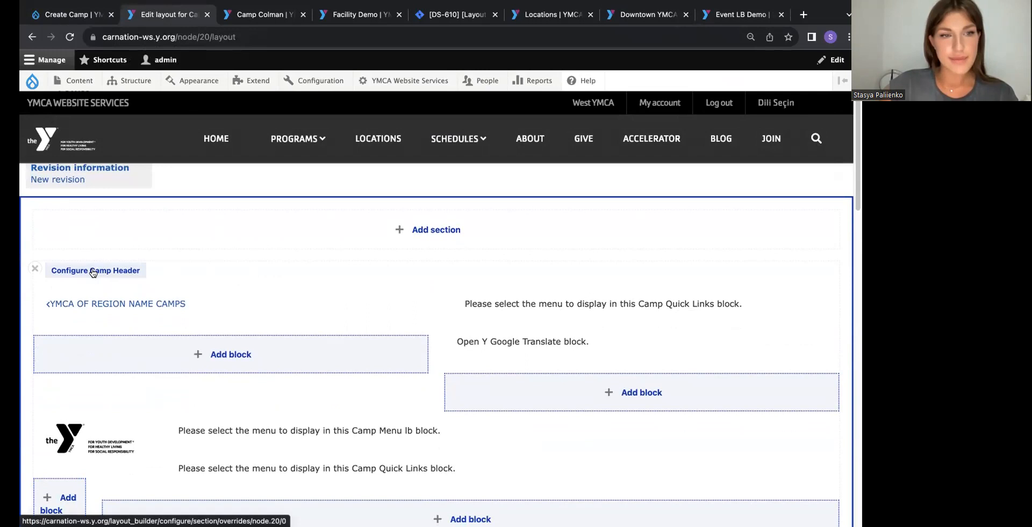
{"action": "scroll", "coordinate": [535, 301], "scroll_direction": "down", "scroll_amount": 1}
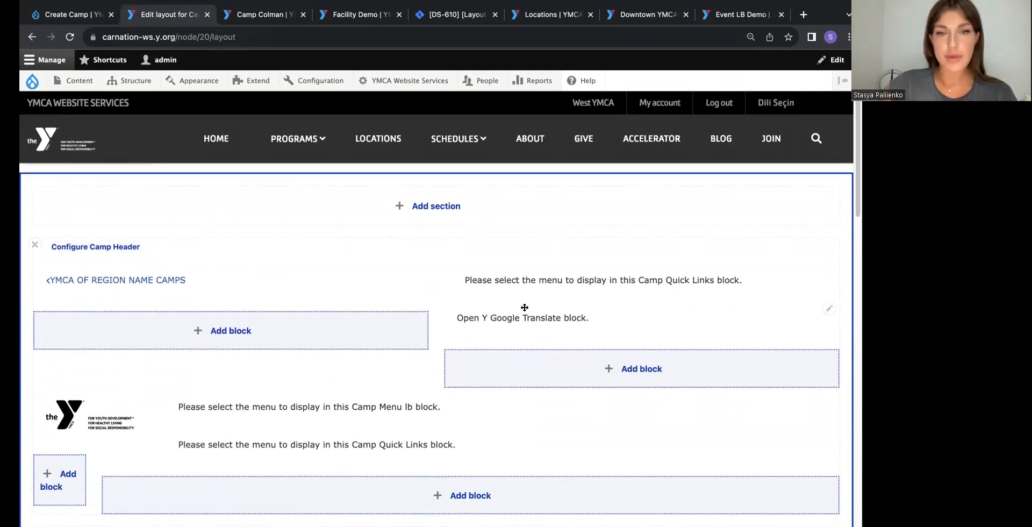
{"action": "scroll", "coordinate": [486, 316], "scroll_direction": "down", "scroll_amount": 2}
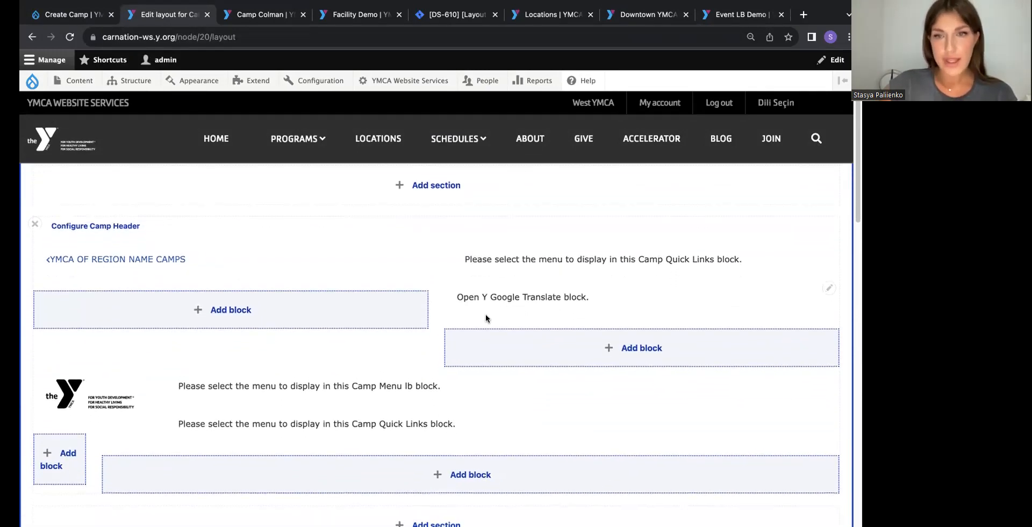
{"action": "scroll", "coordinate": [482, 343], "scroll_direction": "down", "scroll_amount": 4}
{"action": "scroll", "coordinate": [481, 344], "scroll_direction": "up", "scroll_amount": 2}
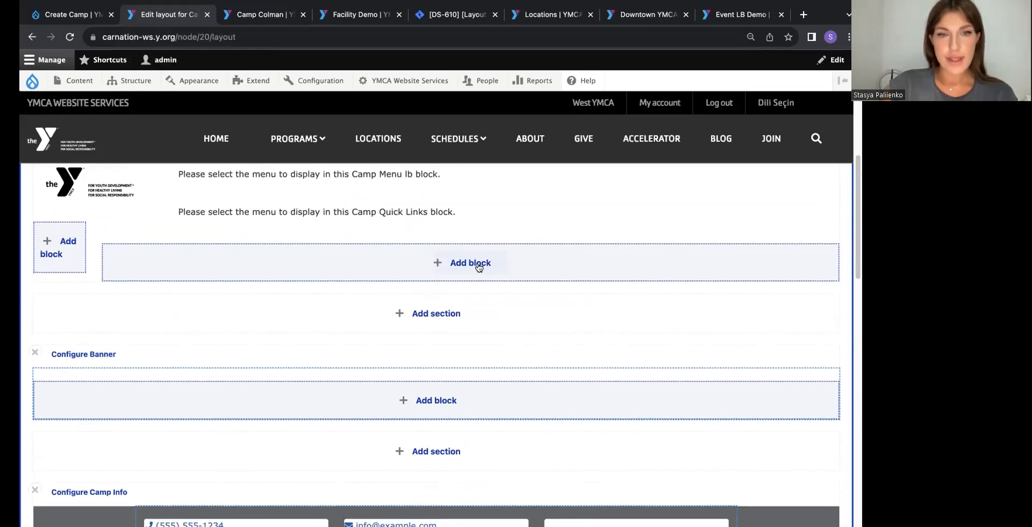
- Open the Camp Menu block's configuration in the Camp Header and bring up the form for a new menu
{"action": "left_click", "coordinate": [831, 276]}
{"action": "left_click", "coordinate": [817, 290]}
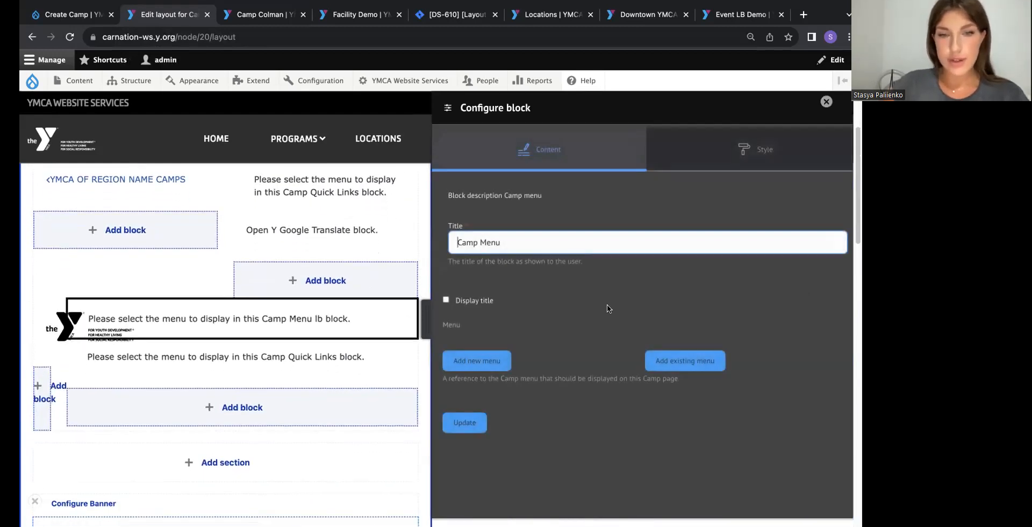
{"action": "scroll", "coordinate": [608, 305], "scroll_direction": "down", "scroll_amount": 1}
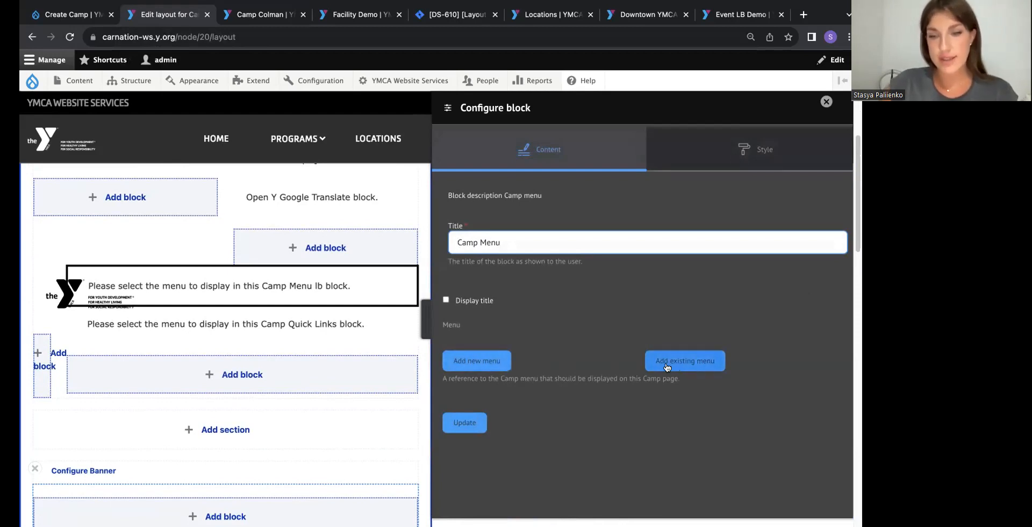
{"action": "left_click", "coordinate": [499, 363]}
{"action": "scroll", "coordinate": [499, 363], "scroll_direction": "down", "scroll_amount": 3}
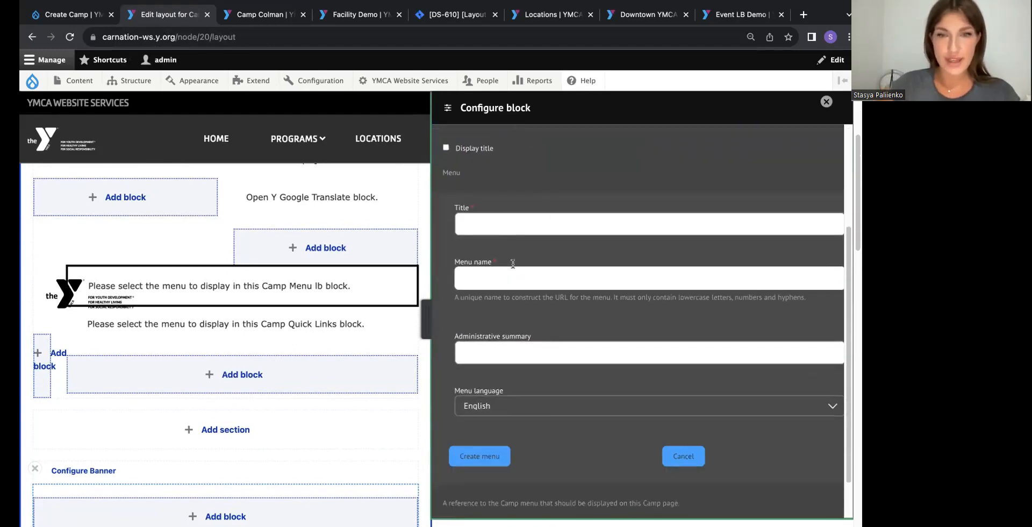
- Open the Camp Colman page's layout and bring up the links of its Camp Menu block for editing
{"action": "left_click", "coordinate": [255, 11]}
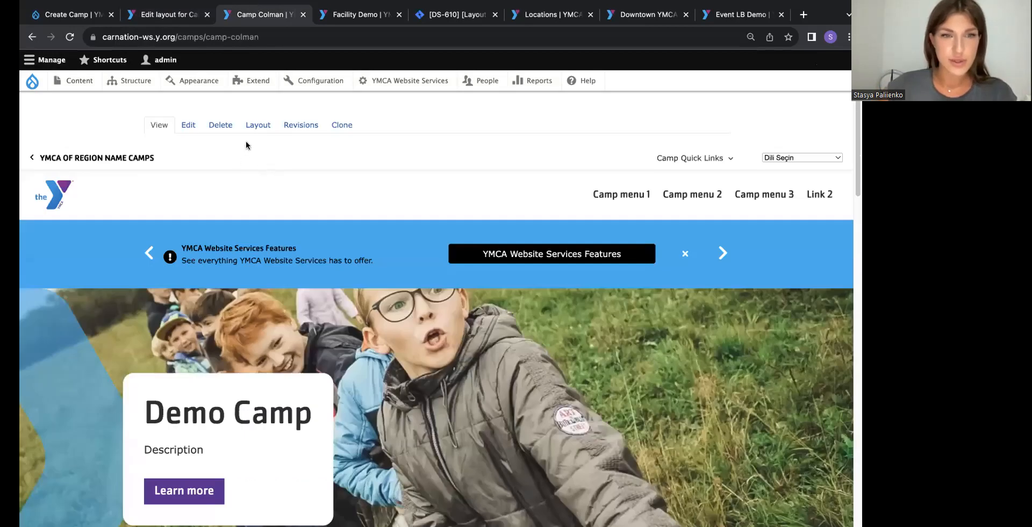
{"action": "left_click", "coordinate": [257, 124]}
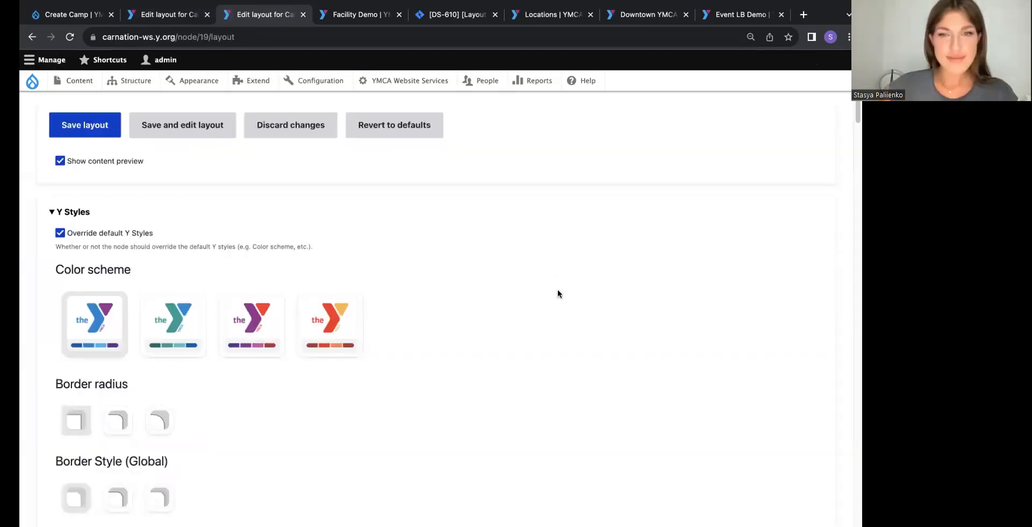
{"action": "scroll", "coordinate": [557, 292], "scroll_direction": "down", "scroll_amount": 12}
{"action": "scroll", "coordinate": [557, 297], "scroll_direction": "down", "scroll_amount": 1}
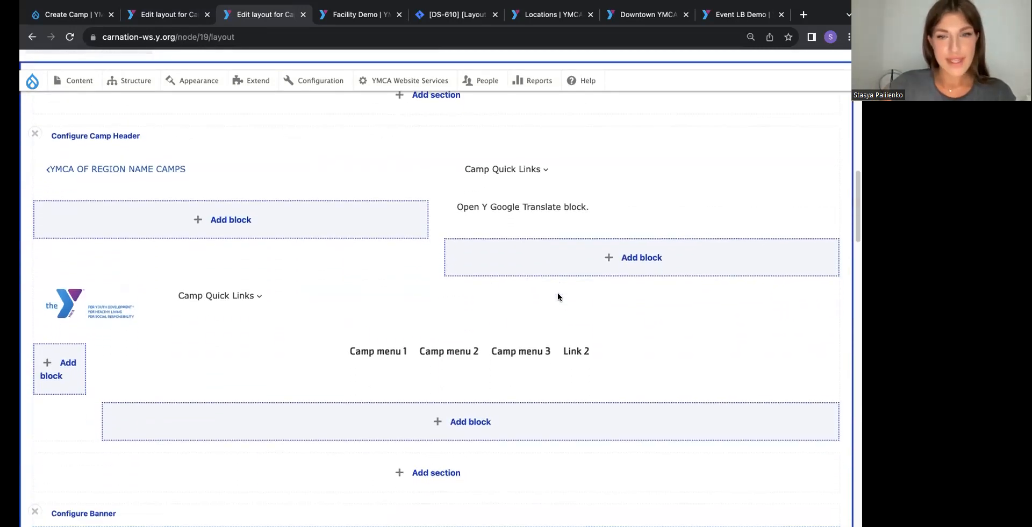
{"action": "left_click", "coordinate": [827, 324]}
{"action": "left_click", "coordinate": [812, 336]}
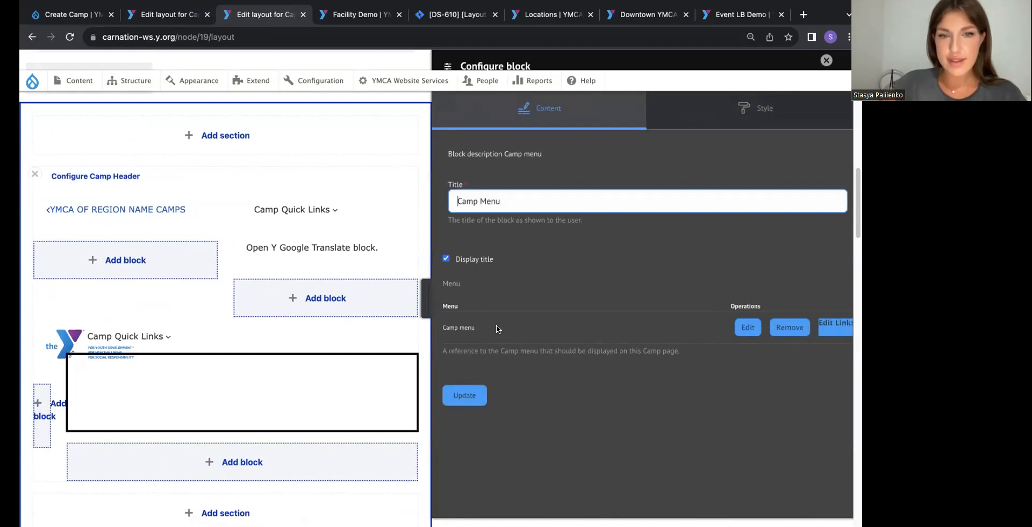
{"action": "left_click", "coordinate": [829, 328]}
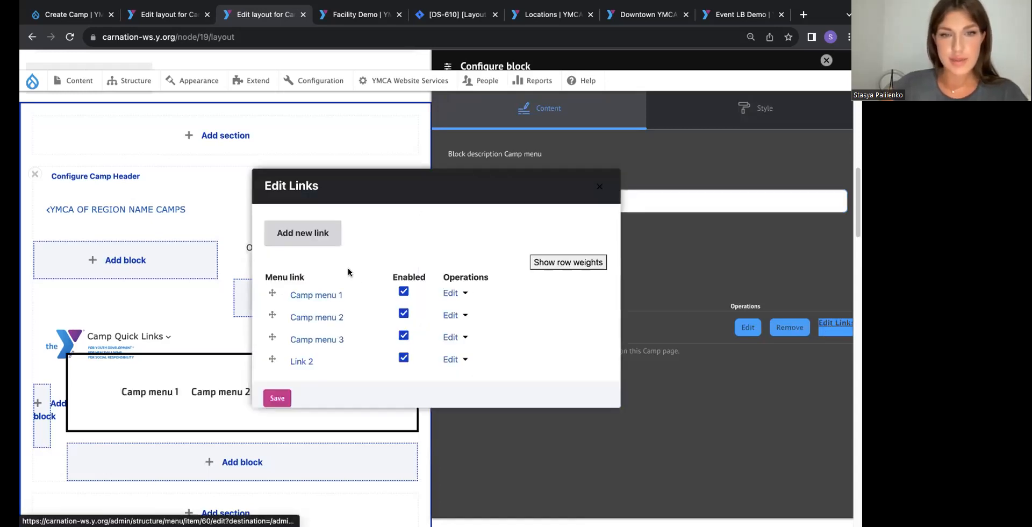
- Add a new link titled "Link 2" that points to <front> to the Camp menu and save it
{"action": "left_click", "coordinate": [287, 230]}
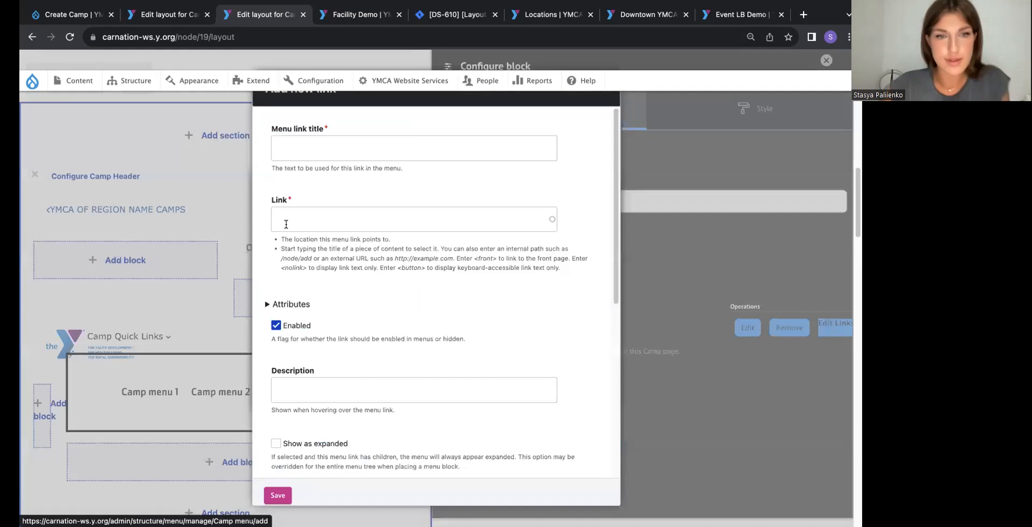
{"action": "type", "text": "Lin"}
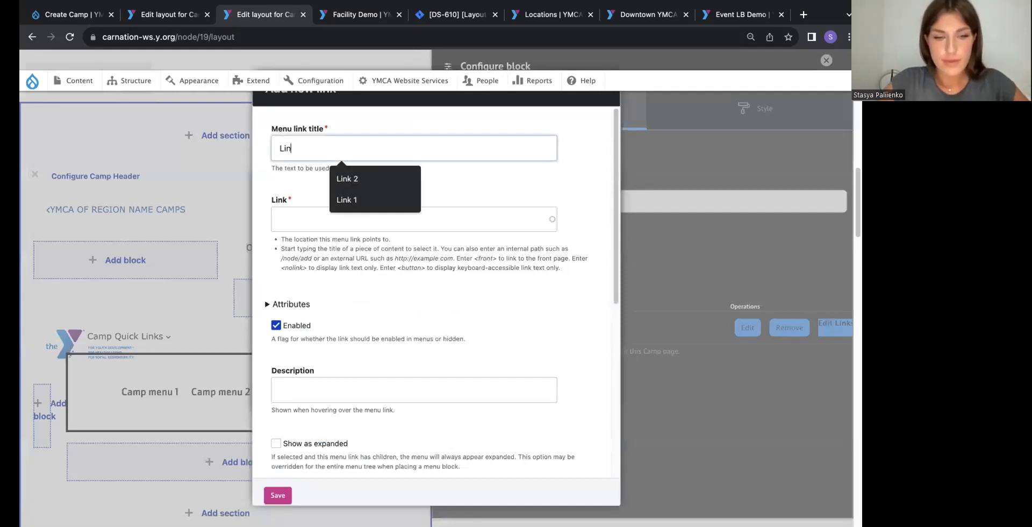
{"action": "type", "text": "k 2"}
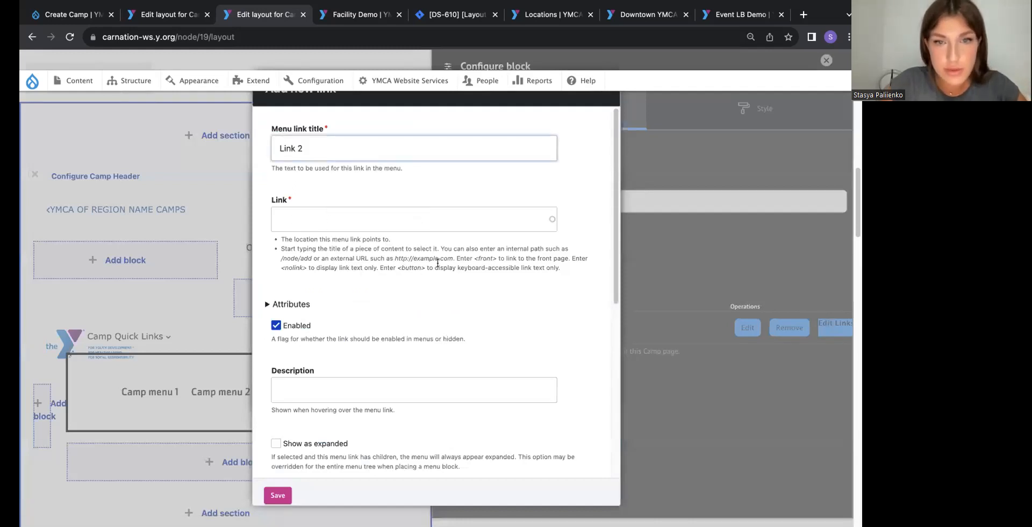
{"action": "mouse_move", "coordinate": [477, 257]}
{"action": "left_mouse_down"}
{"action": "mouse_move", "coordinate": [493, 258]}
{"action": "mouse_move", "coordinate": [482, 256]}
{"action": "left_mouse_up"}
{"action": "left_click", "coordinate": [475, 256]}
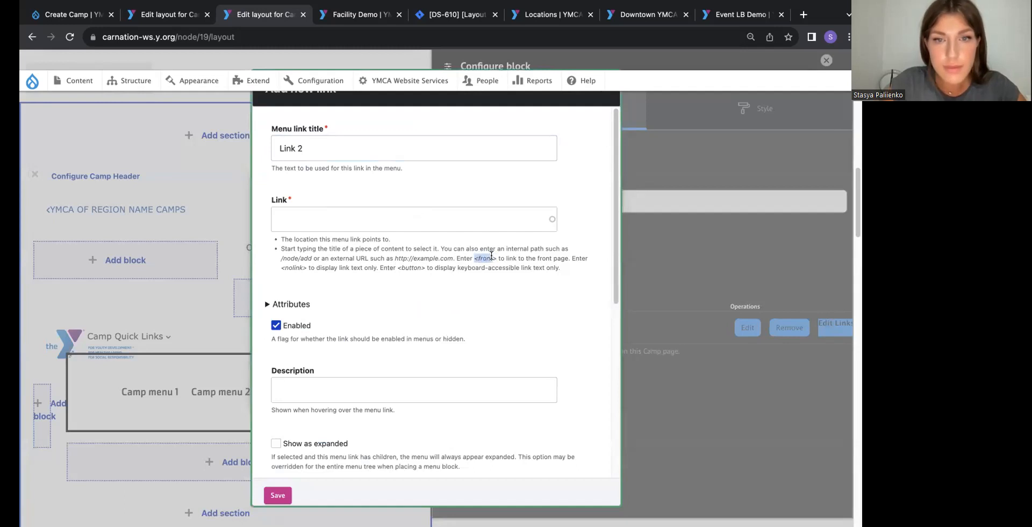
{"action": "left_click", "coordinate": [333, 215]}
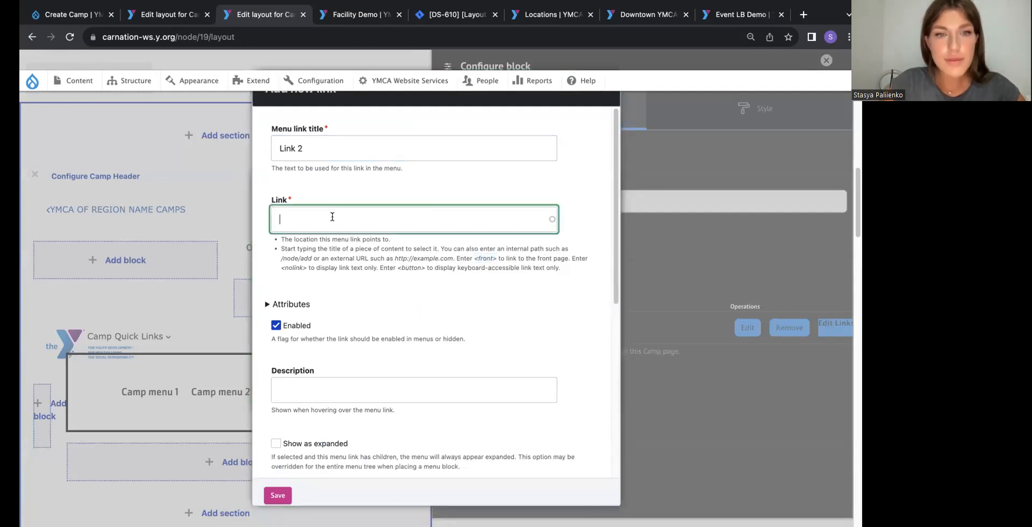
{"action": "type", "text": "<front>"}
{"action": "scroll", "coordinate": [344, 291], "scroll_direction": "down", "scroll_amount": 6}
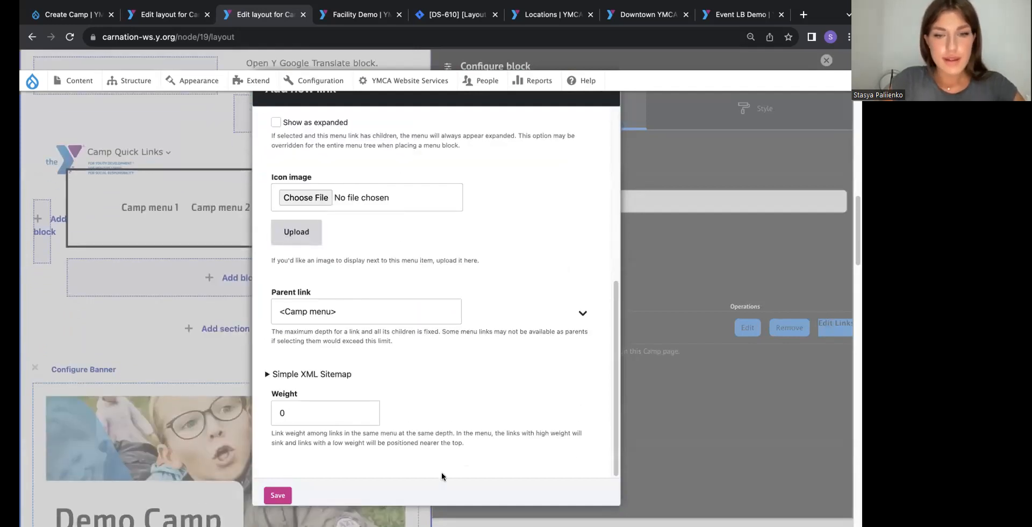
{"action": "scroll", "coordinate": [166, 445], "scroll_direction": "down", "scroll_amount": 3}
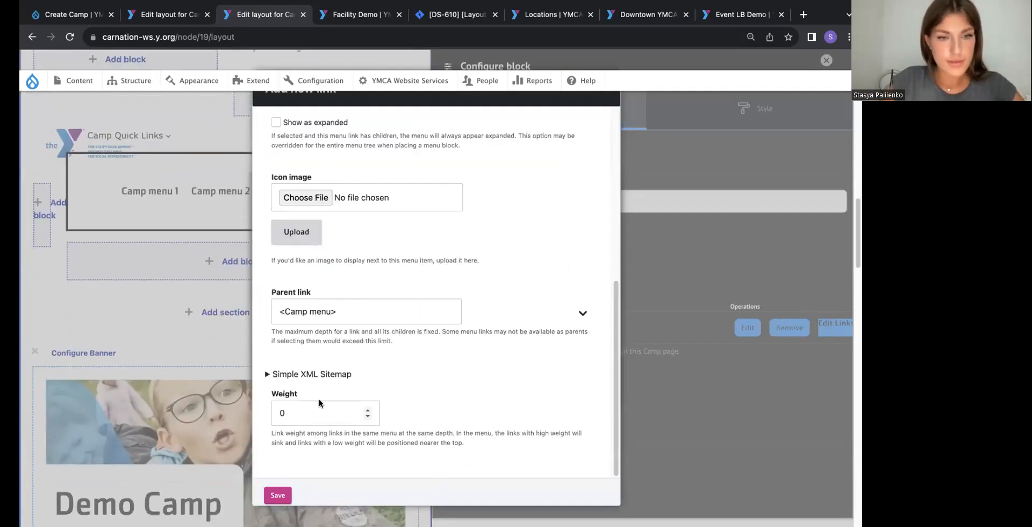
{"action": "scroll", "coordinate": [640, 439], "scroll_direction": "down", "scroll_amount": 3}
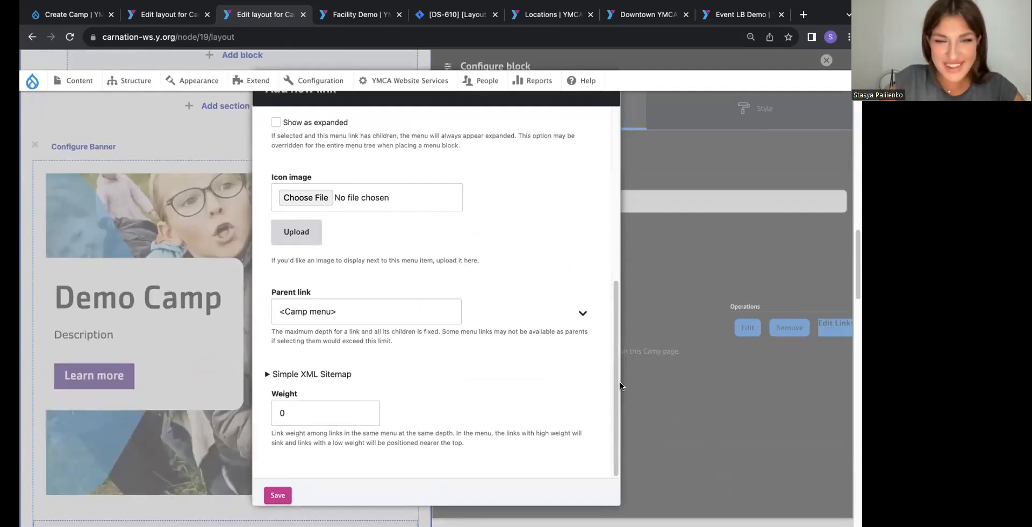
{"action": "left_click", "coordinate": [278, 495]}
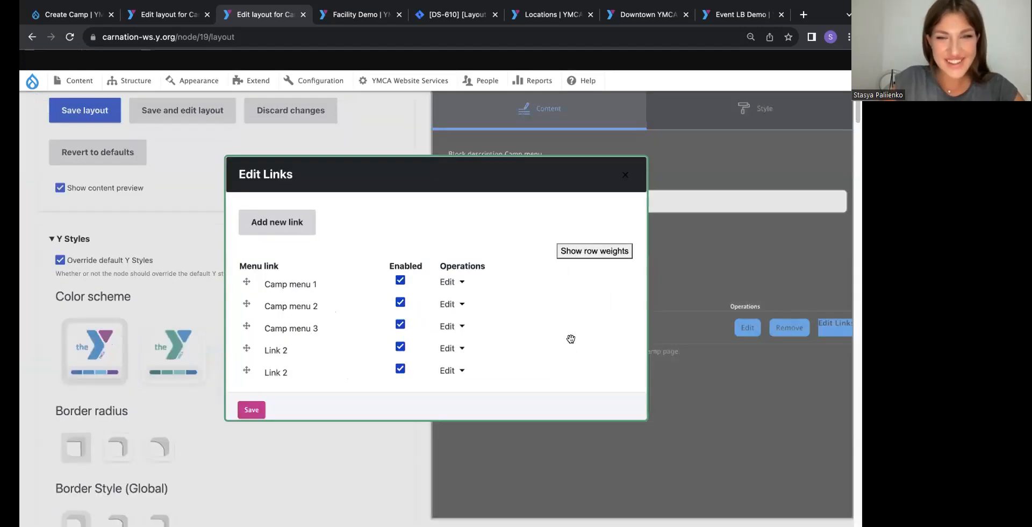
- Save the Camp menu's link list, close it, and update the Camp Menu block
{"action": "scroll", "coordinate": [579, 358], "scroll_direction": "down", "scroll_amount": 1}
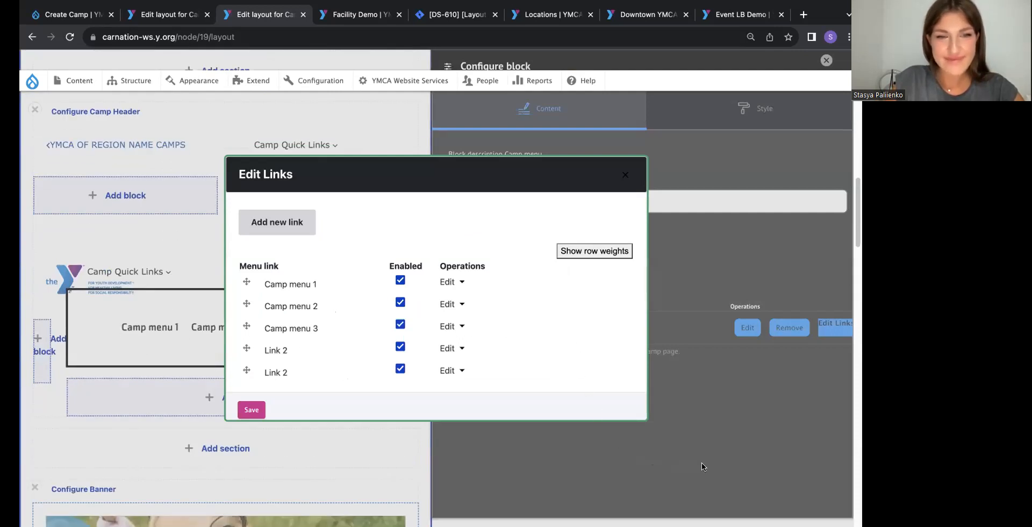
{"action": "left_click", "coordinate": [251, 410]}
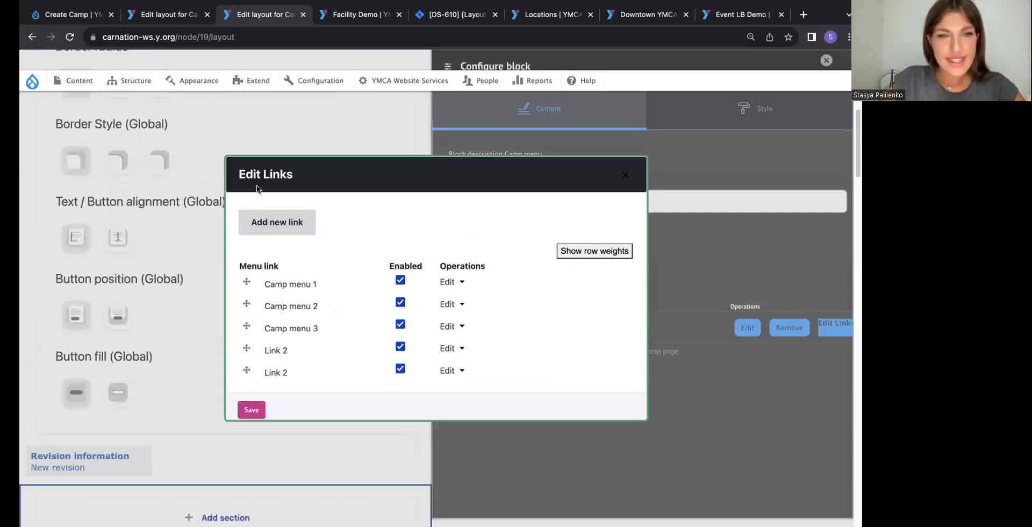
{"action": "left_click", "coordinate": [632, 175]}
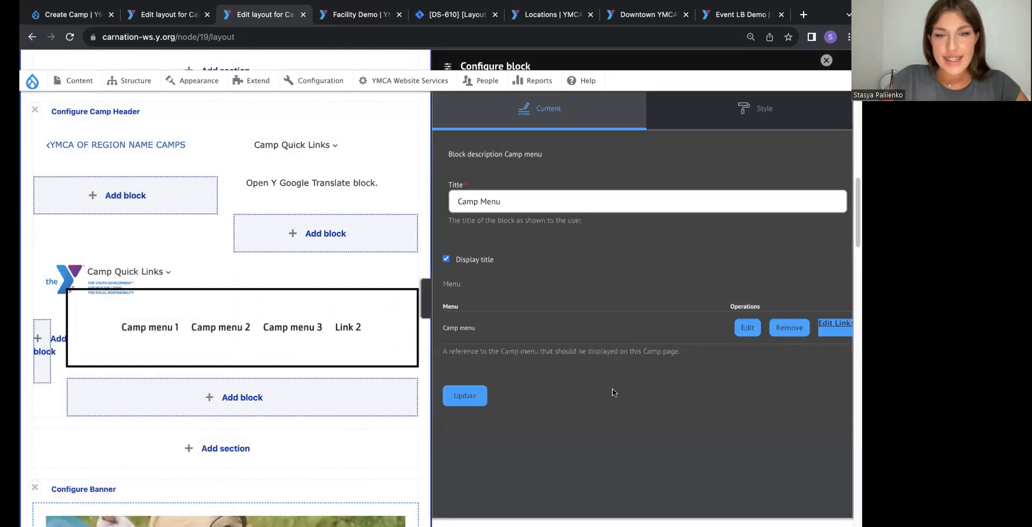
{"action": "left_click", "coordinate": [472, 394]}
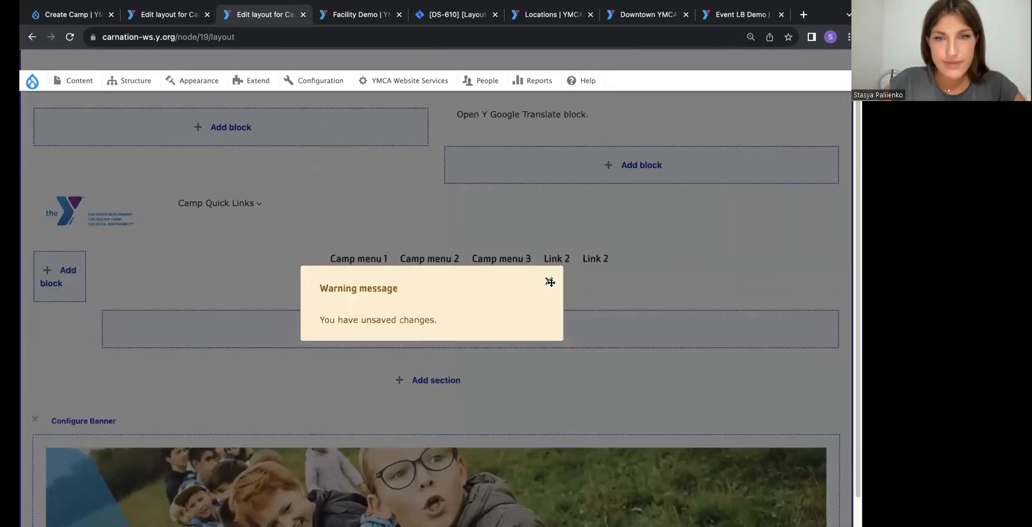
{"action": "left_click", "coordinate": [548, 280]}
- Save the Camp Colman page's layout and dismiss the status message
{"action": "scroll", "coordinate": [546, 254], "scroll_direction": "up", "scroll_amount": 5}
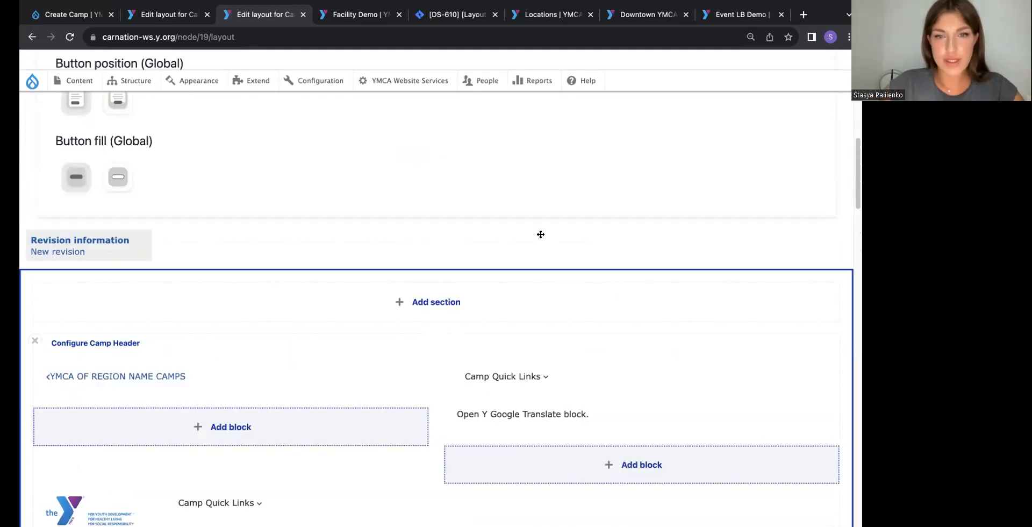
{"action": "scroll", "coordinate": [287, 247], "scroll_direction": "up", "scroll_amount": 10}
{"action": "left_click", "coordinate": [89, 134]}
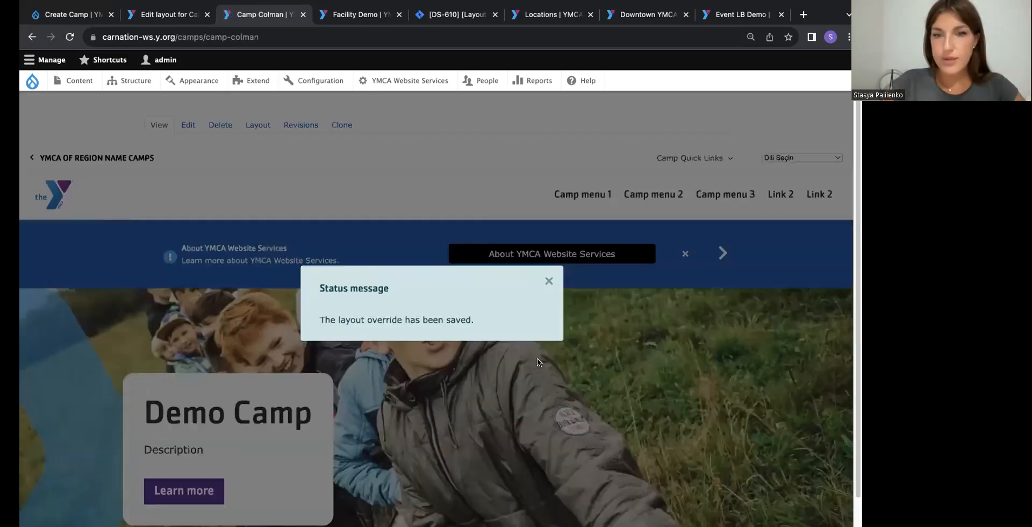
{"action": "left_click", "coordinate": [549, 281]}
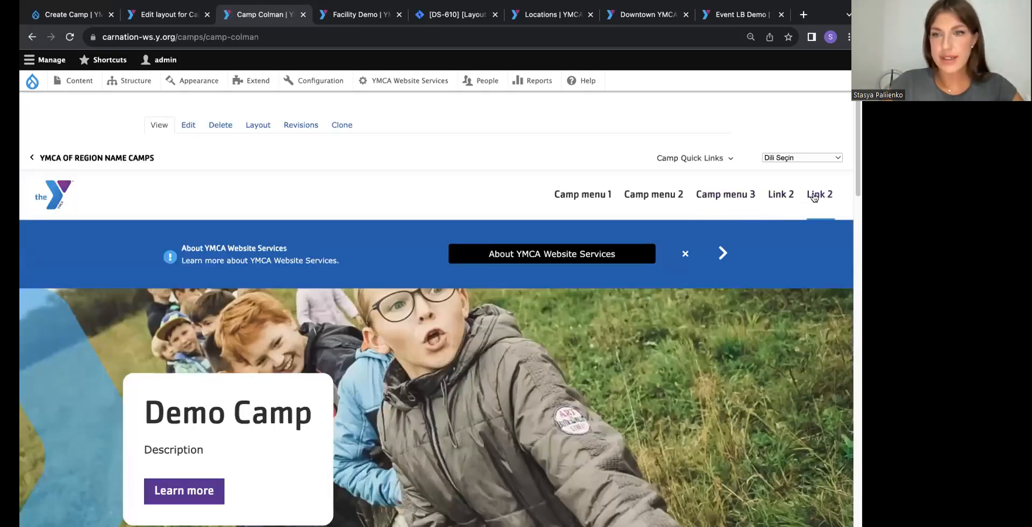
- Examine the Camp Quick Links and the banner, contact details and Icon Grid on the Camp Colman page
{"action": "left_click", "coordinate": [712, 159]}
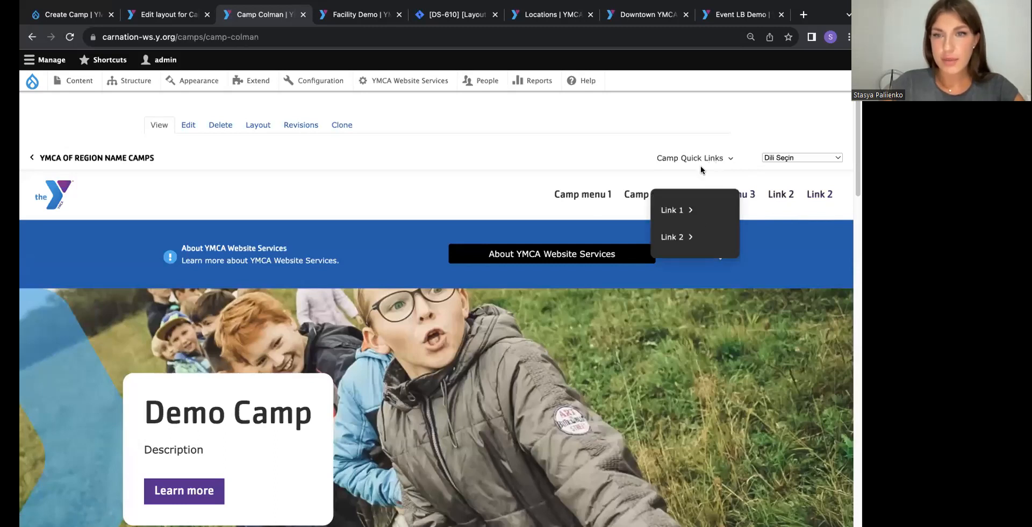
{"action": "left_click", "coordinate": [721, 156]}
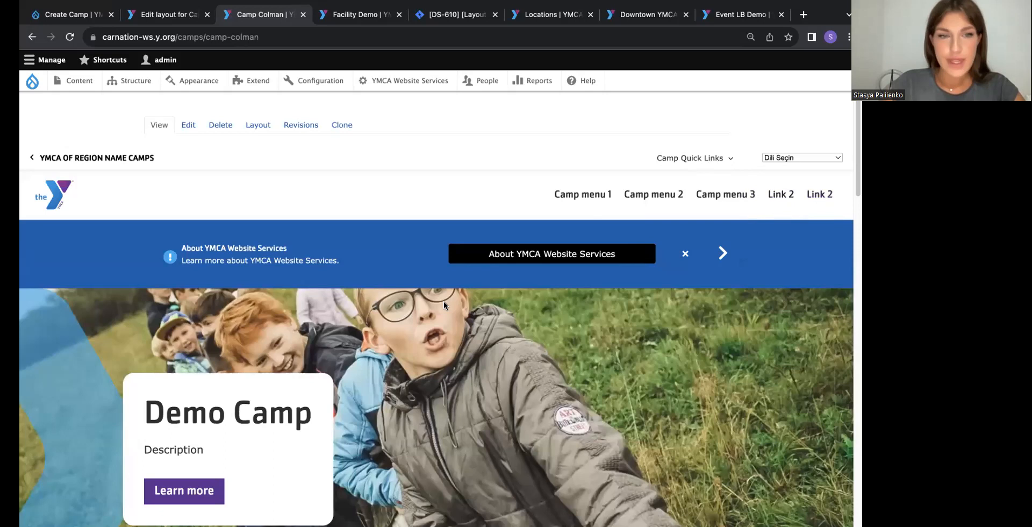
{"action": "scroll", "coordinate": [444, 308], "scroll_direction": "down", "scroll_amount": 1}
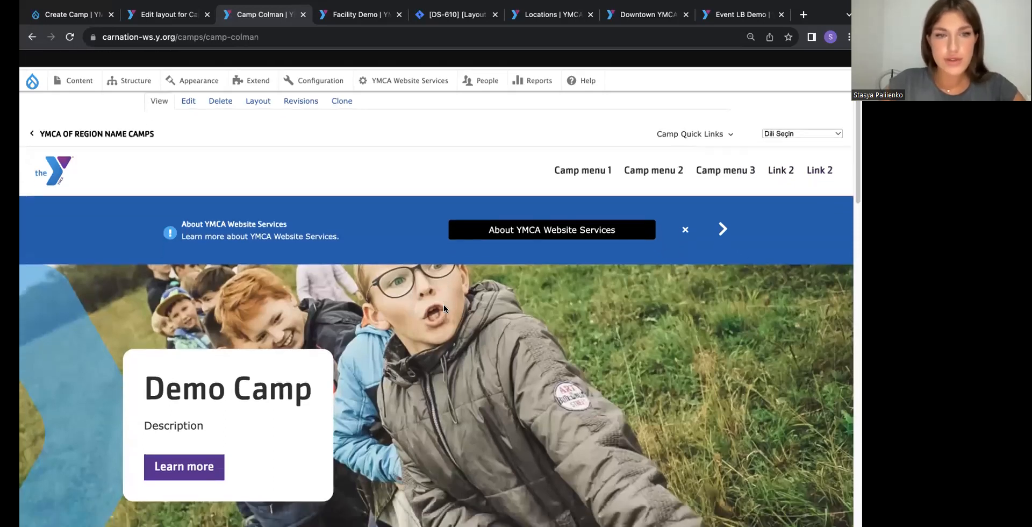
{"action": "scroll", "coordinate": [536, 364], "scroll_direction": "down", "scroll_amount": 2}
{"action": "scroll", "coordinate": [536, 363], "scroll_direction": "down", "scroll_amount": 10}
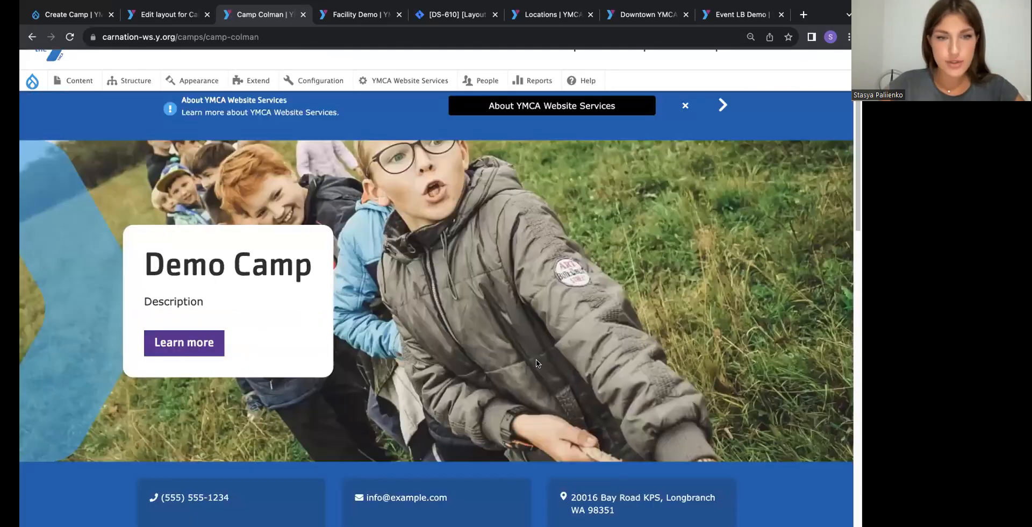
{"action": "scroll", "coordinate": [536, 363], "scroll_direction": "down", "scroll_amount": 2}
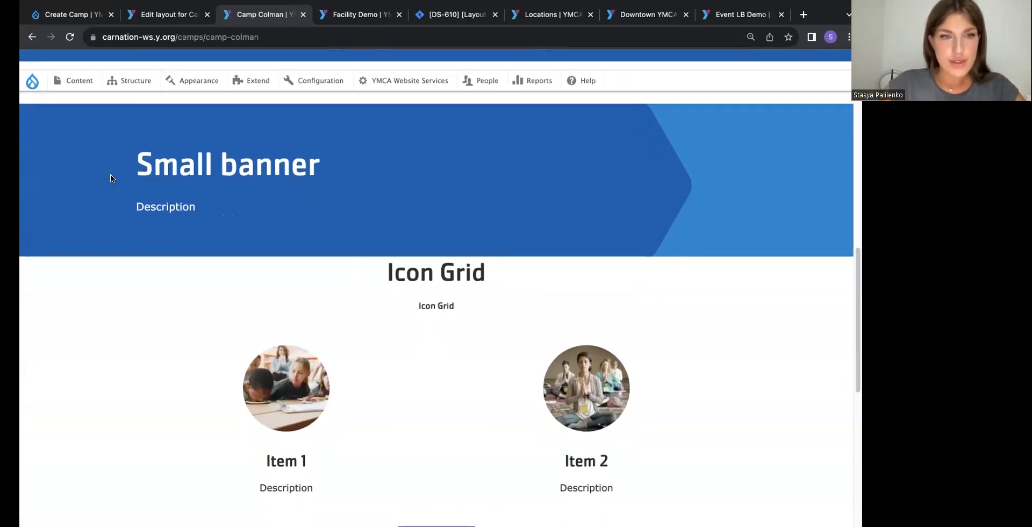
{"action": "scroll", "coordinate": [401, 319], "scroll_direction": "down", "scroll_amount": 2}
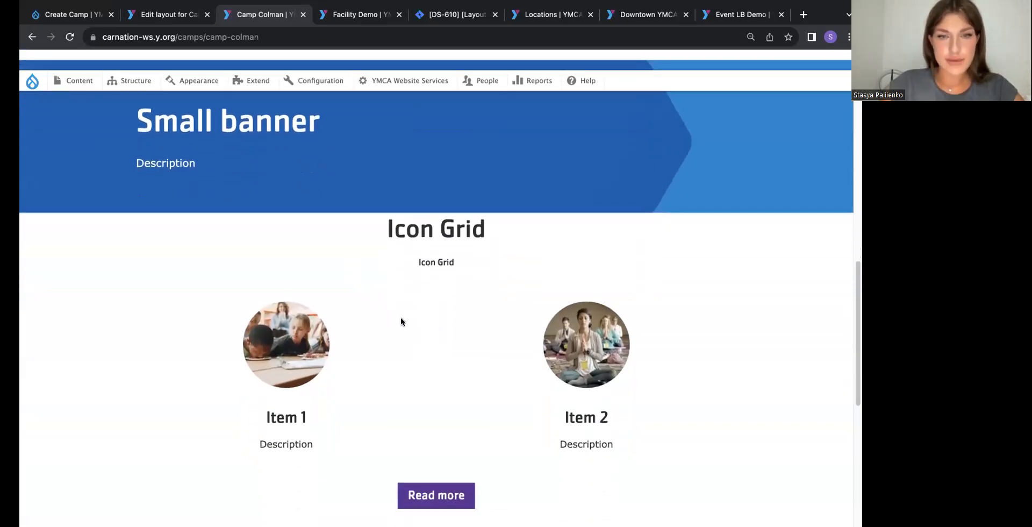
{"action": "scroll", "coordinate": [401, 321], "scroll_direction": "up", "scroll_amount": 10}
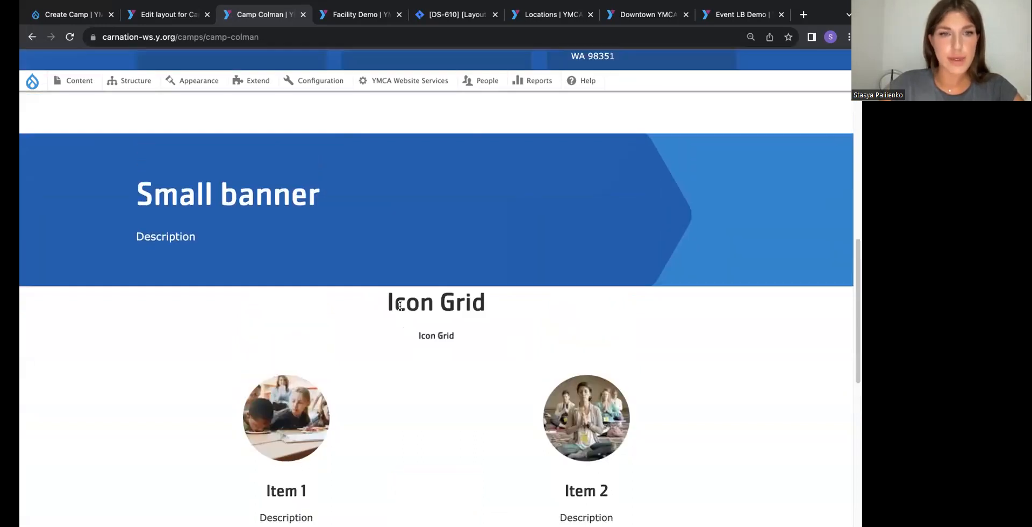
{"action": "scroll", "coordinate": [399, 310], "scroll_direction": "up", "scroll_amount": 4}
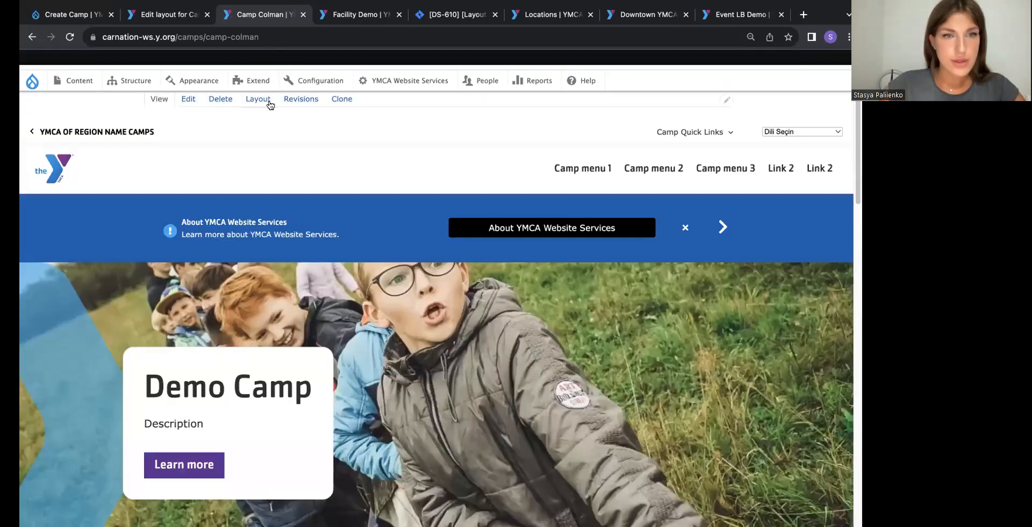
- Open the Camp Colman page's layout and add a custom Banner block below the Icon Grid
{"action": "left_click", "coordinate": [261, 99]}
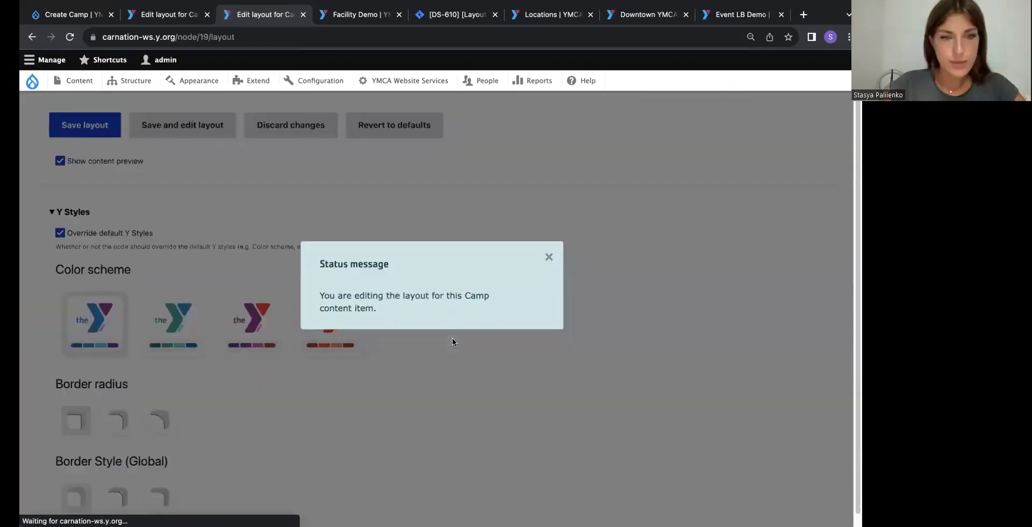
{"action": "left_click", "coordinate": [548, 255]}
{"action": "scroll", "coordinate": [531, 293], "scroll_direction": "down", "scroll_amount": 6}
{"action": "scroll", "coordinate": [532, 294], "scroll_direction": "down", "scroll_amount": 15}
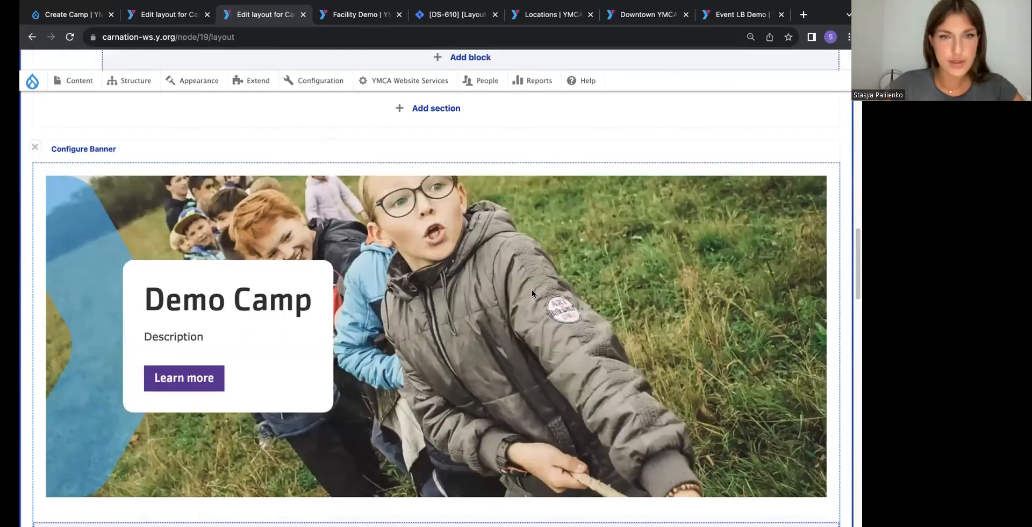
{"action": "scroll", "coordinate": [532, 294], "scroll_direction": "down", "scroll_amount": 10}
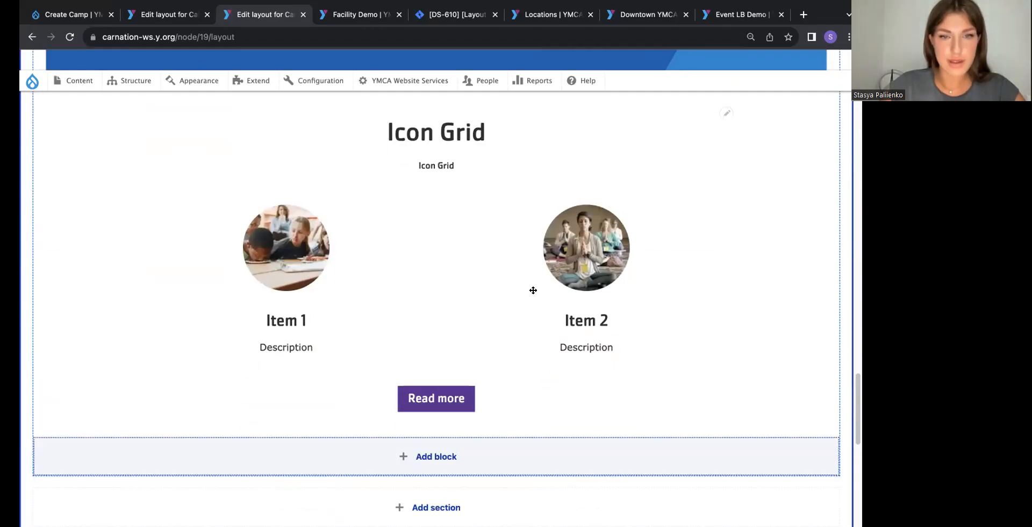
{"action": "left_click", "coordinate": [440, 341]}
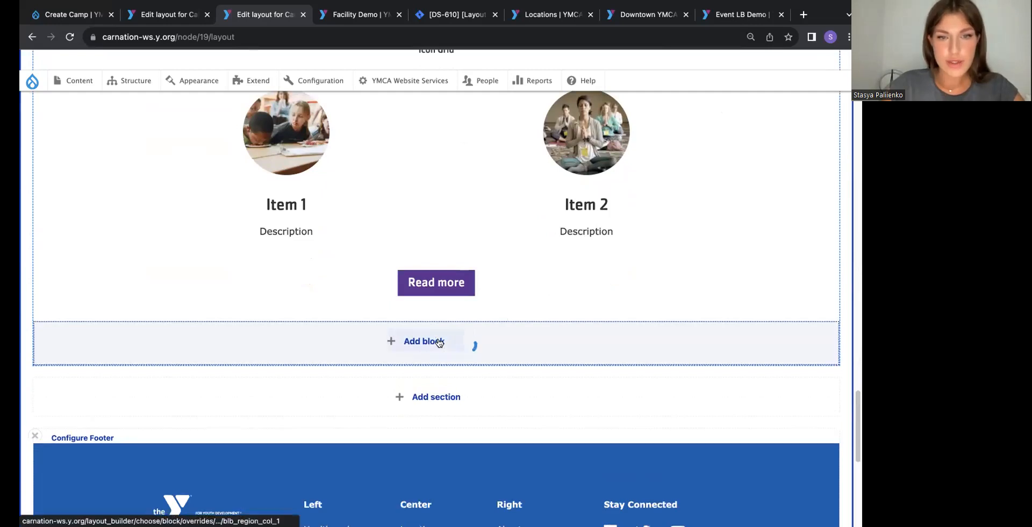
{"action": "left_click", "coordinate": [704, 108]}
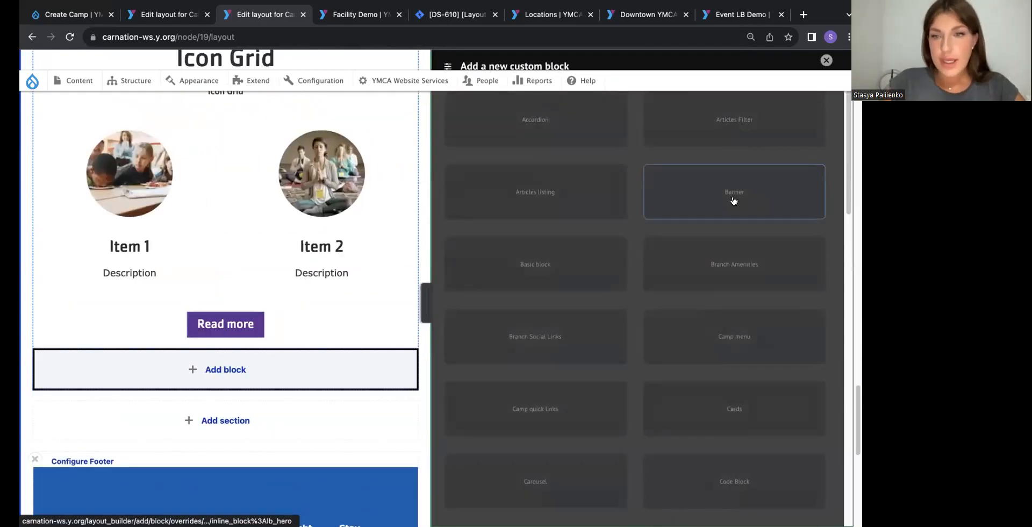
{"action": "left_click", "coordinate": [726, 188]}
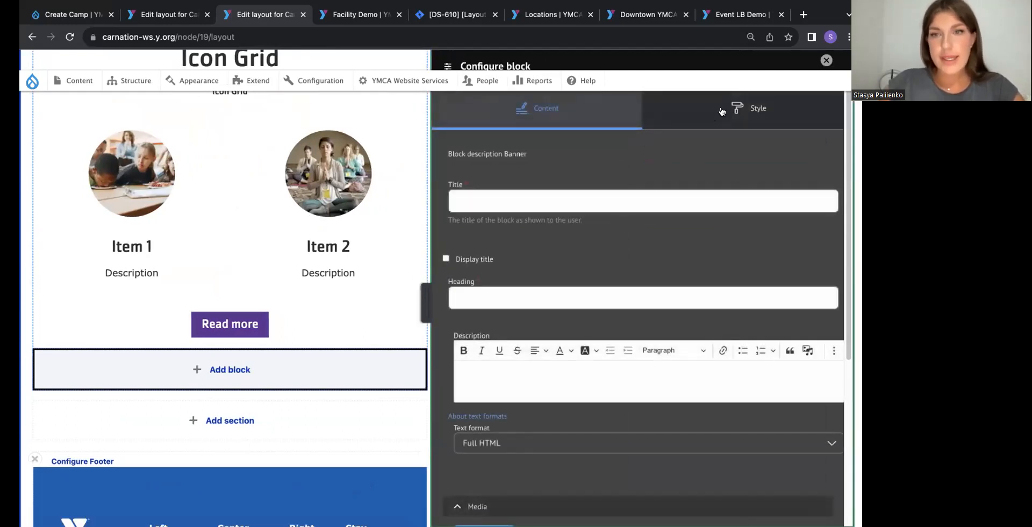
- Set the new banner's Y Style variation to the slim text-only one with an arrow-shaped end
{"action": "left_click", "coordinate": [726, 110]}
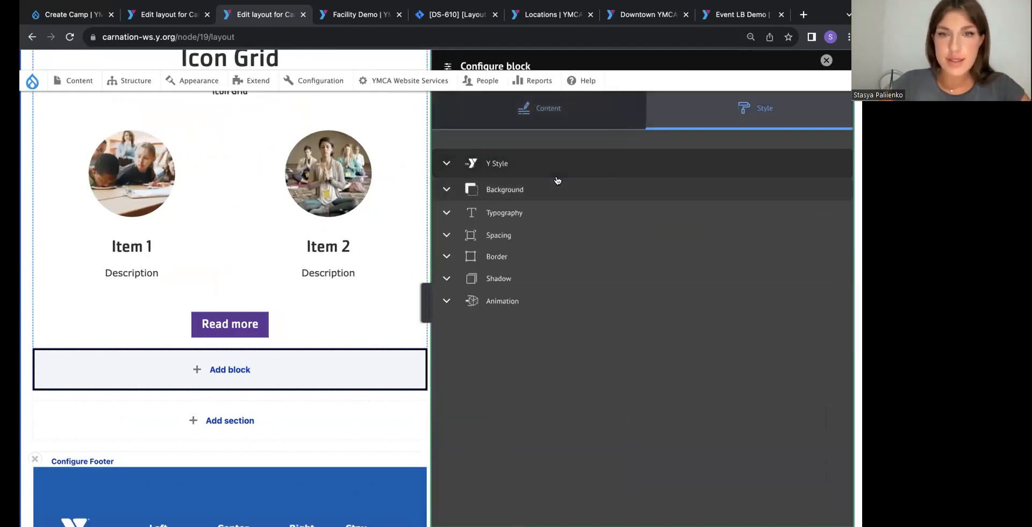
{"action": "left_click", "coordinate": [518, 167]}
{"action": "left_click", "coordinate": [581, 271]}
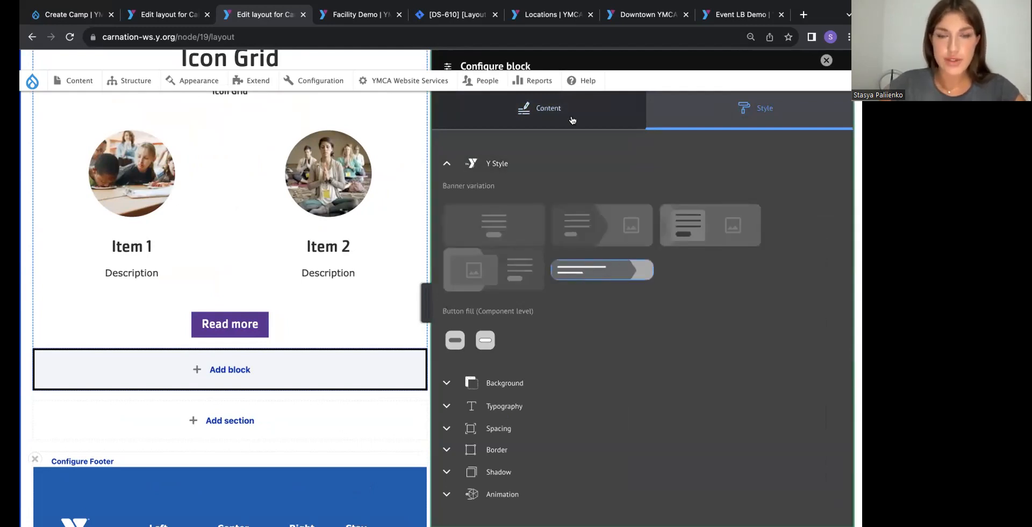
- Give the new banner the title and heading "Banner", add it to the layout and dismiss the warning message
{"action": "left_click", "coordinate": [572, 120]}
{"action": "left_click", "coordinate": [563, 205]}
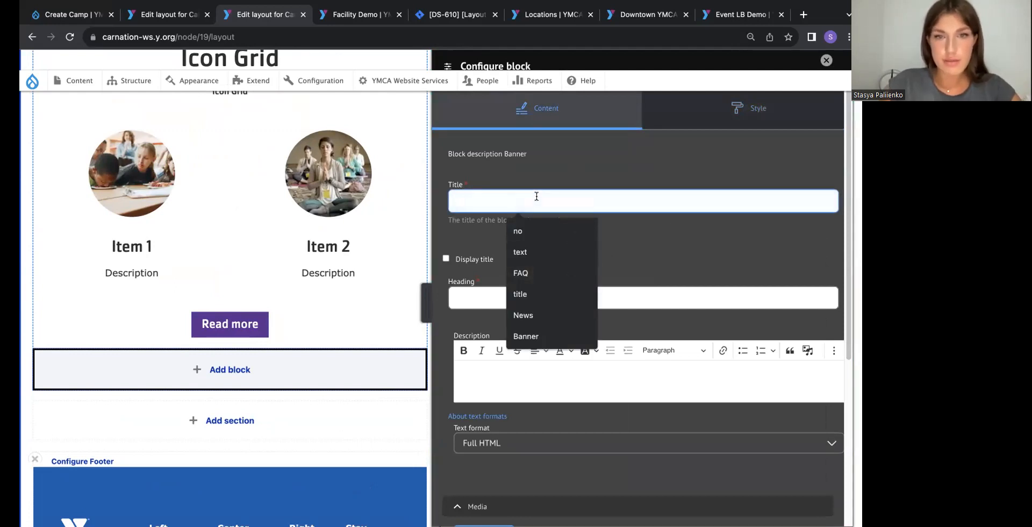
{"action": "type", "text": "Banner"}
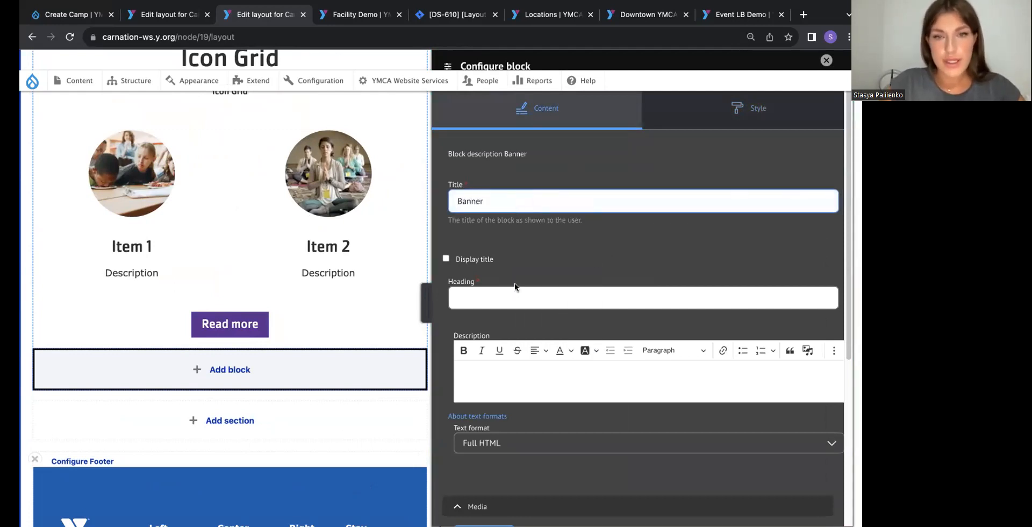
{"action": "left_click", "coordinate": [510, 301]}
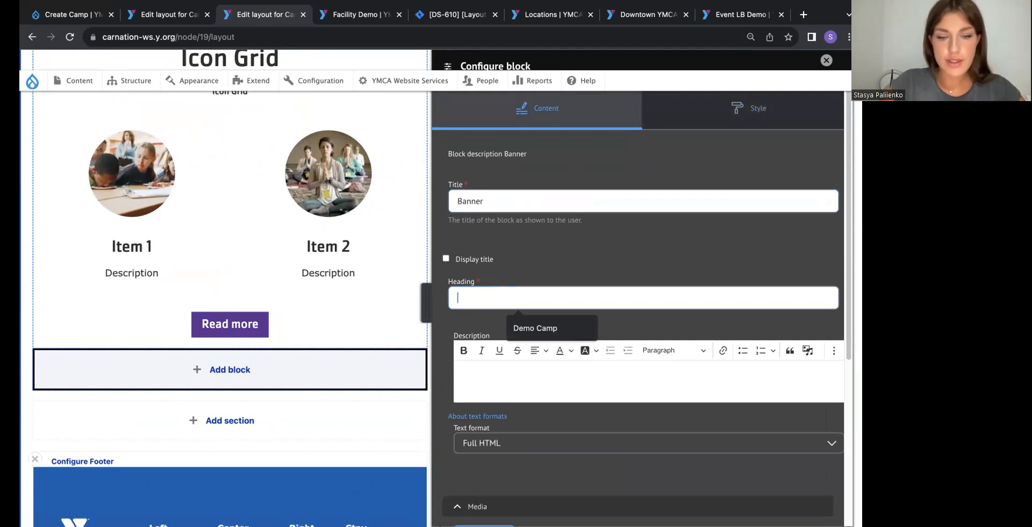
{"action": "type", "text": "Banner"}
{"action": "scroll", "coordinate": [511, 302], "scroll_direction": "down", "scroll_amount": 5}
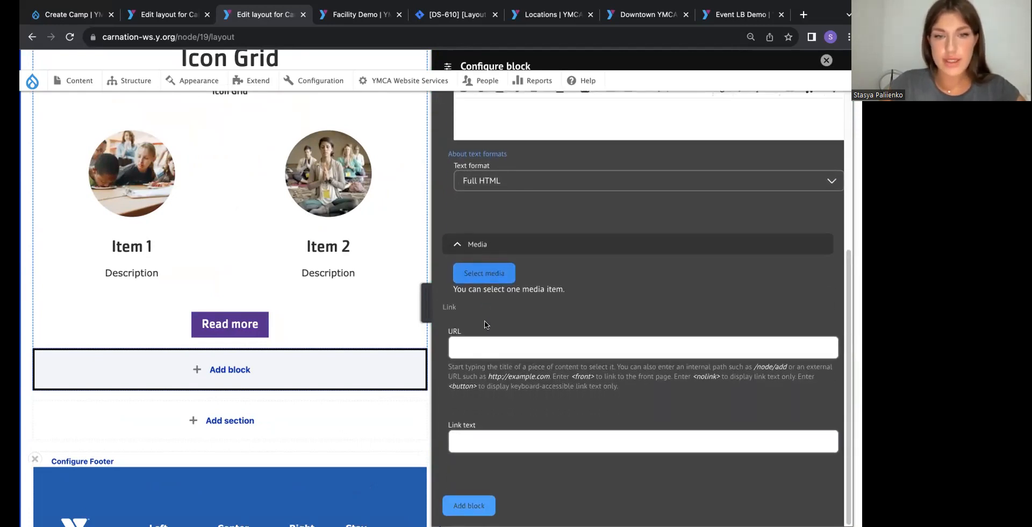
{"action": "left_click", "coordinate": [475, 513]}
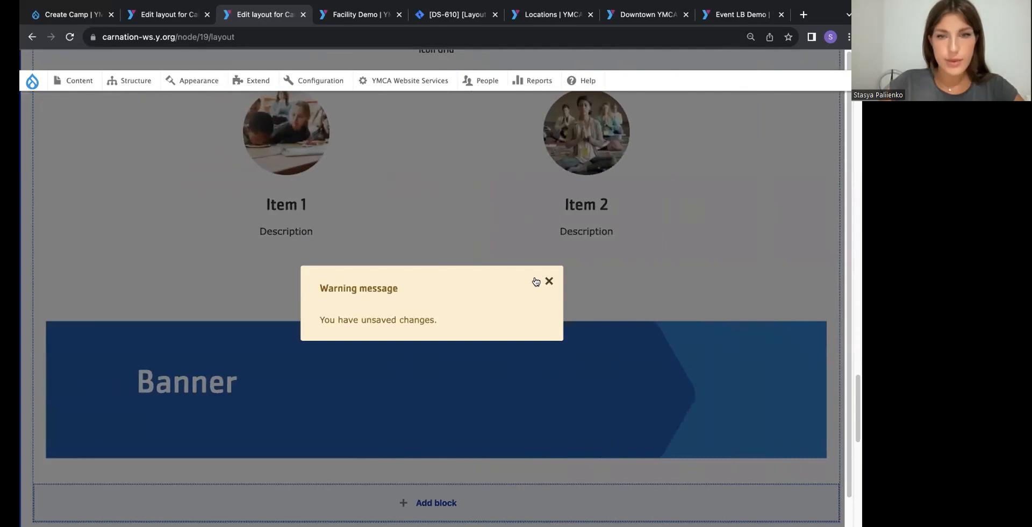
{"action": "left_click", "coordinate": [536, 282]}
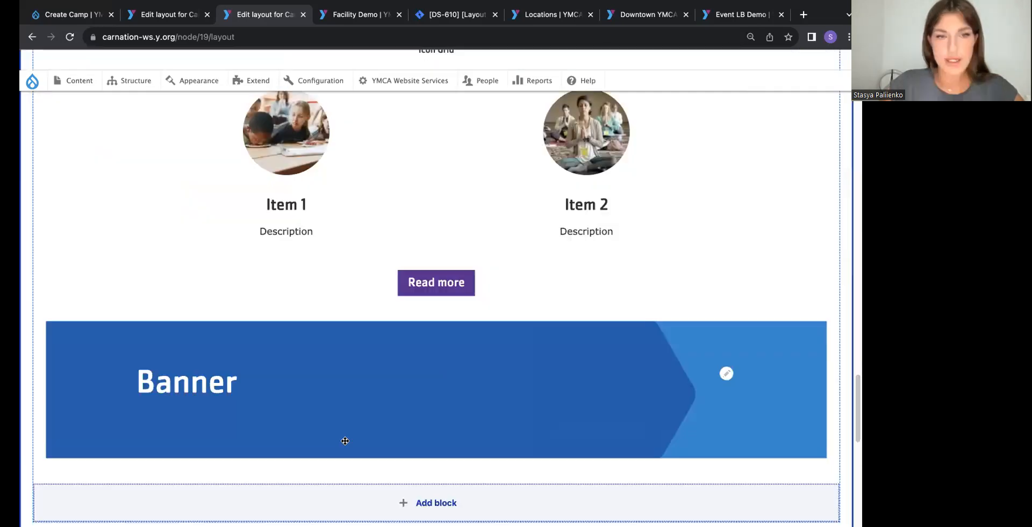
- Open the Icon Grid block's configuration and set its number of columns to Three columns
{"action": "scroll", "coordinate": [347, 398], "scroll_direction": "down", "scroll_amount": 2}
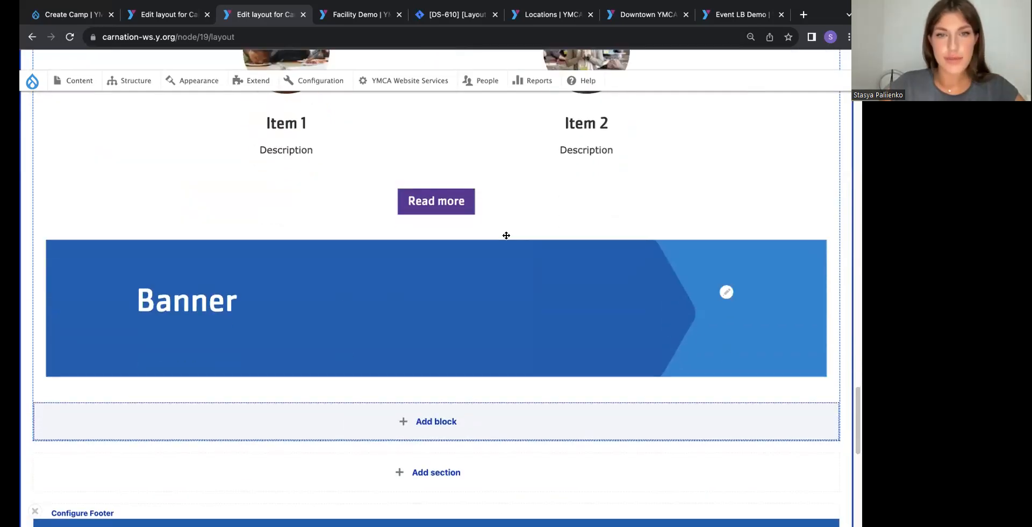
{"action": "scroll", "coordinate": [507, 235], "scroll_direction": "up", "scroll_amount": 5}
{"action": "left_click", "coordinate": [727, 172]}
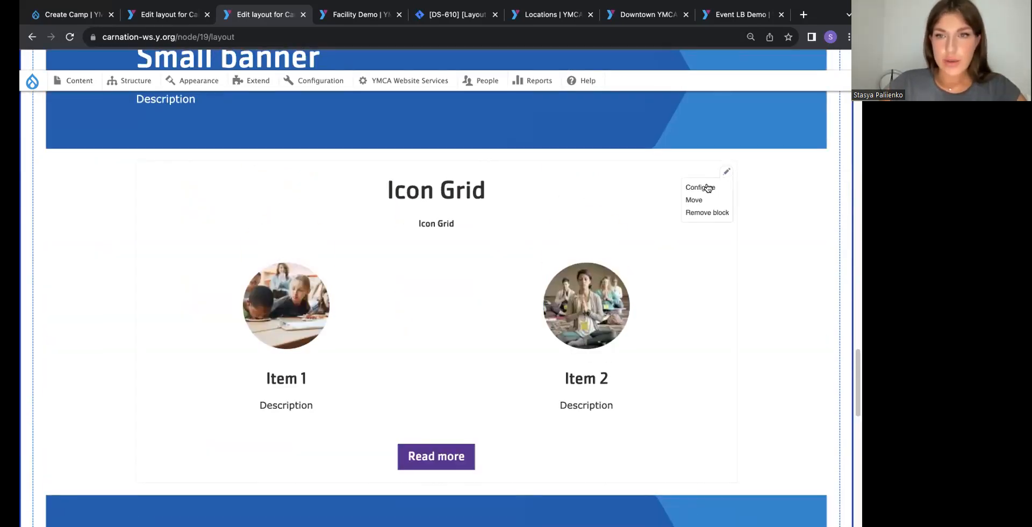
{"action": "left_click", "coordinate": [700, 187]}
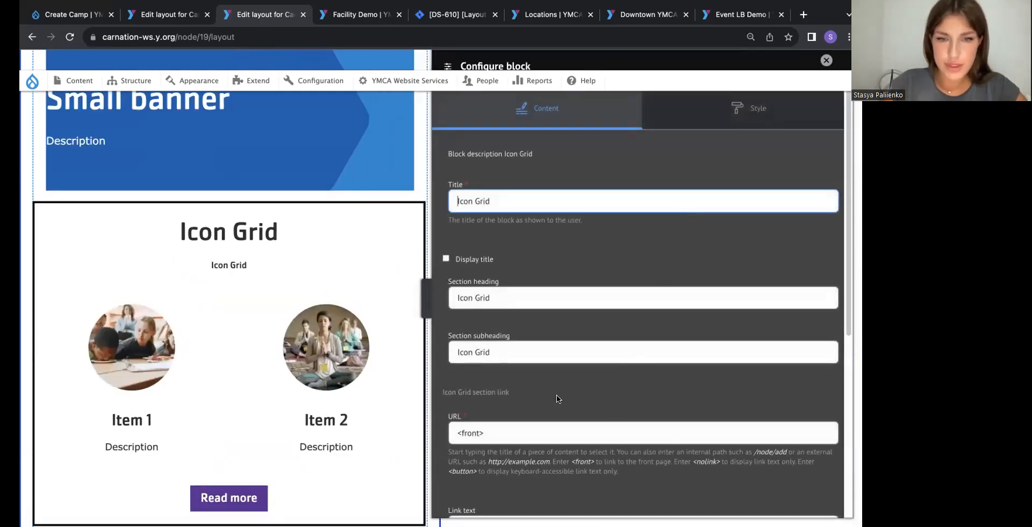
{"action": "scroll", "coordinate": [557, 398], "scroll_direction": "down", "scroll_amount": 3}
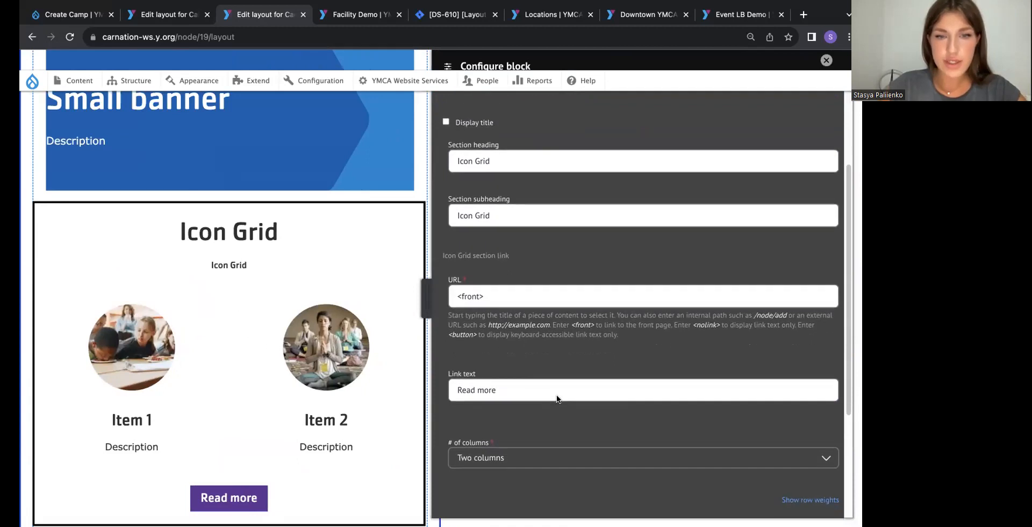
{"action": "scroll", "coordinate": [556, 398], "scroll_direction": "down", "scroll_amount": 3}
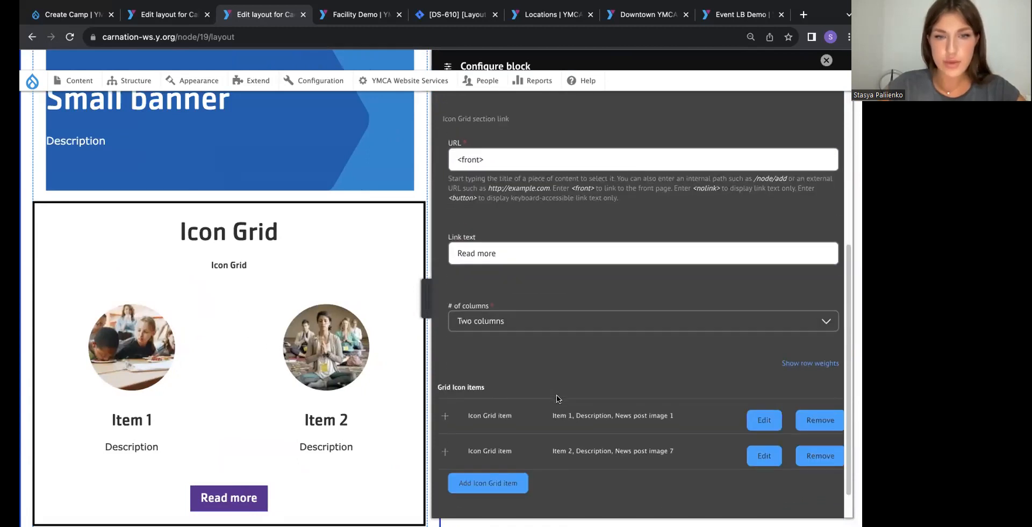
{"action": "left_click", "coordinate": [501, 313]}
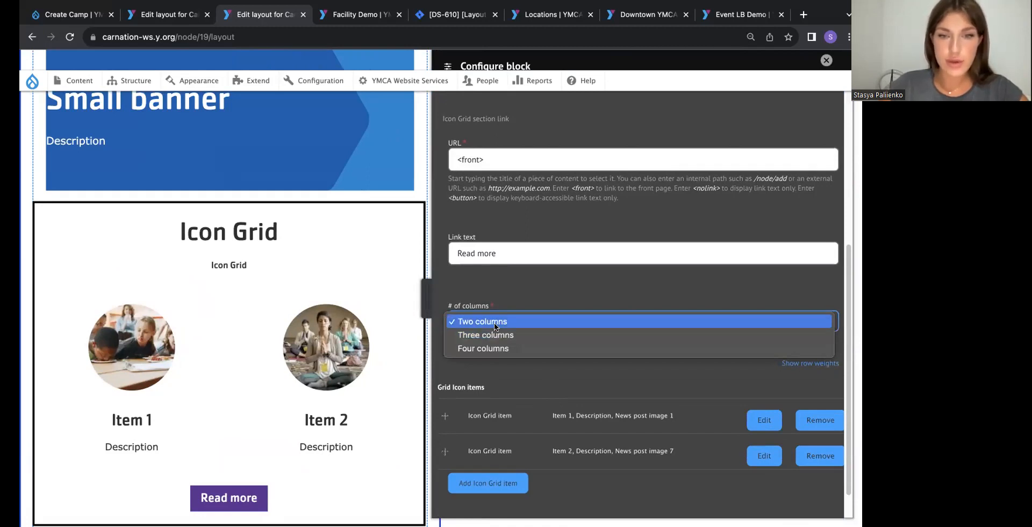
{"action": "left_click", "coordinate": [491, 335]}
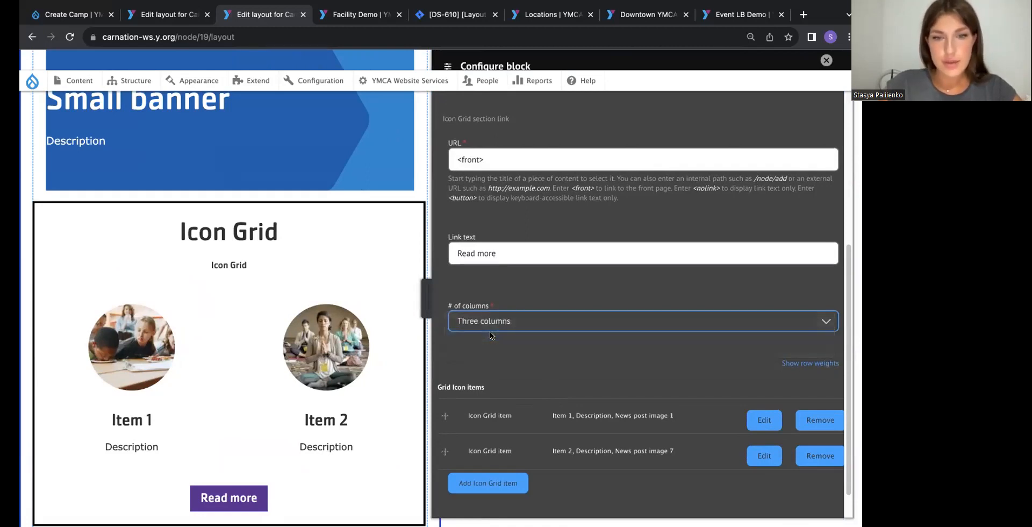
- Add a third grid item titled "Icon Grid Item" with the text "Description", update the Icon Grid block and dismiss the warning message
{"action": "scroll", "coordinate": [518, 358], "scroll_direction": "down", "scroll_amount": 1}
{"action": "left_click", "coordinate": [499, 439]}
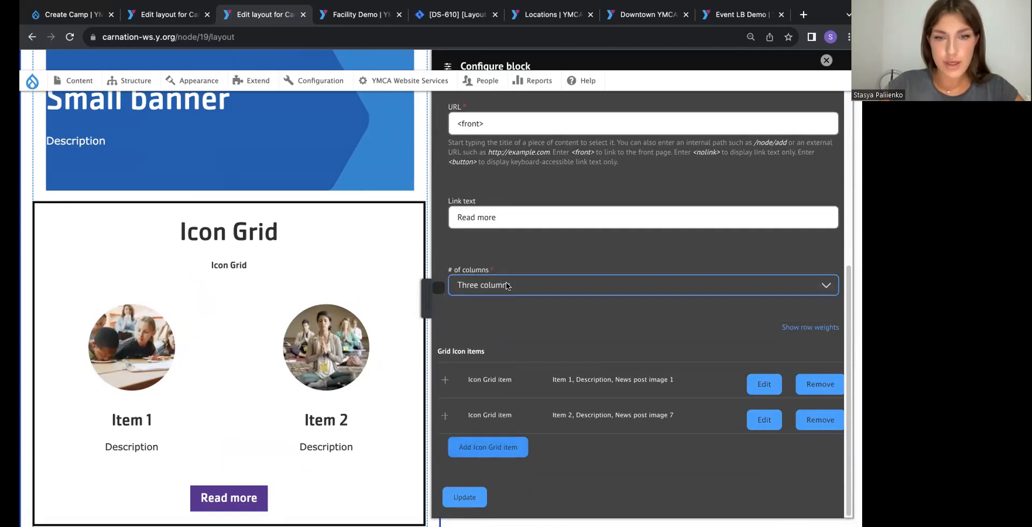
{"action": "scroll", "coordinate": [606, 441], "scroll_direction": "down", "scroll_amount": 3}
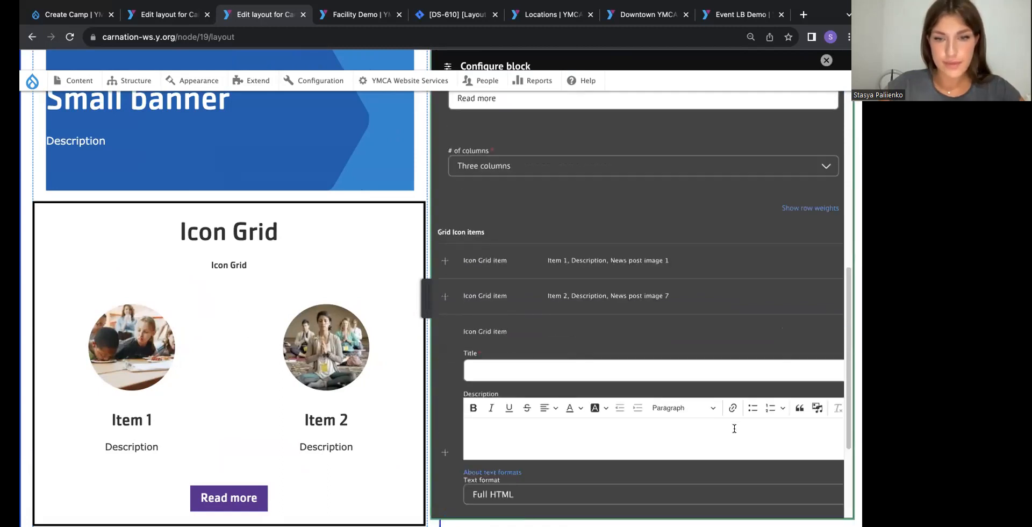
{"action": "left_click", "coordinate": [658, 358]}
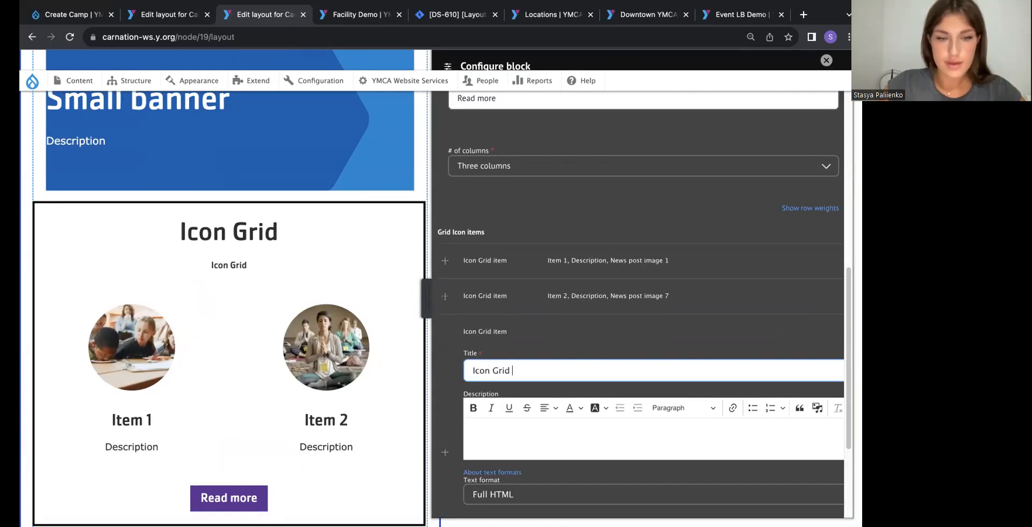
{"action": "scroll", "coordinate": [643, 352], "scroll_direction": "down", "scroll_amount": 2}
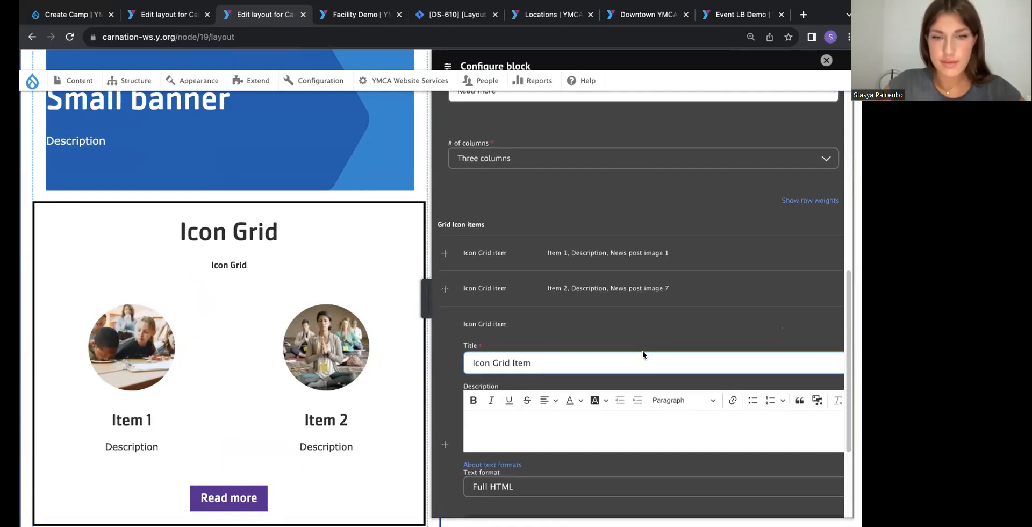
{"action": "left_click", "coordinate": [606, 370]}
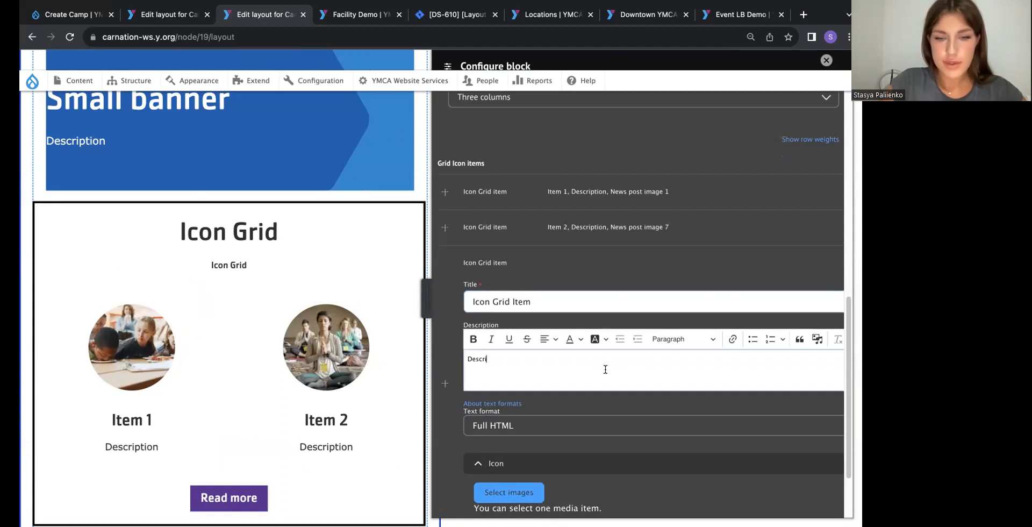
{"action": "scroll", "coordinate": [605, 369], "scroll_direction": "down", "scroll_amount": 2}
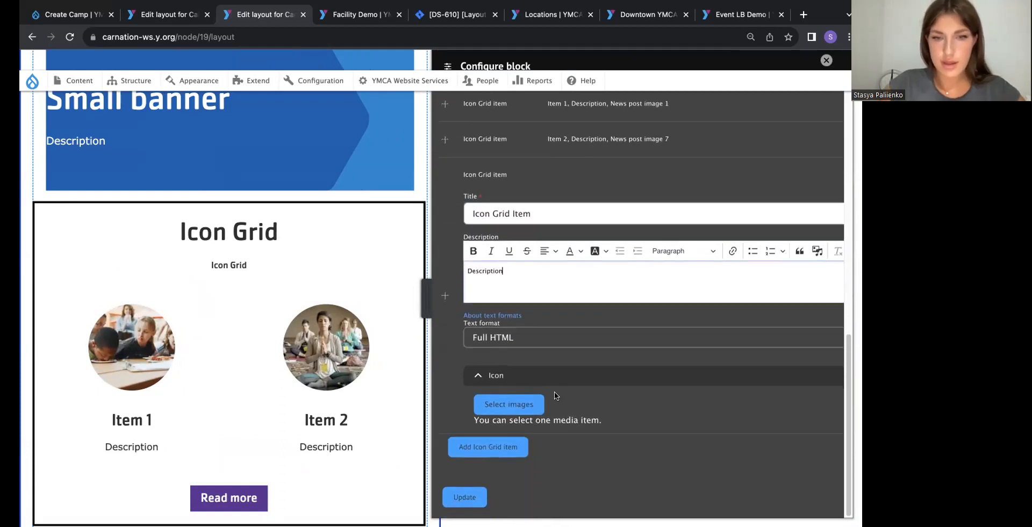
{"action": "left_click", "coordinate": [478, 499]}
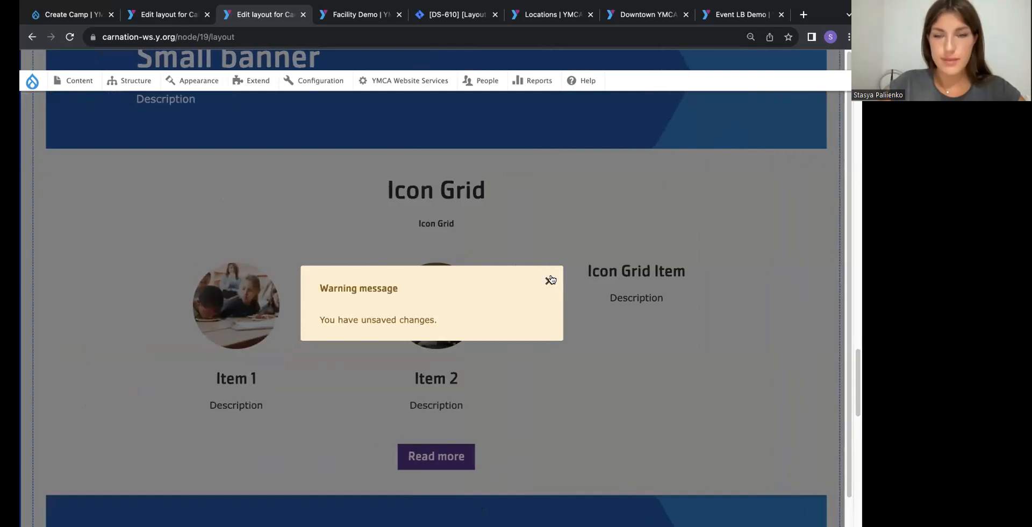
{"action": "left_click", "coordinate": [549, 279]}
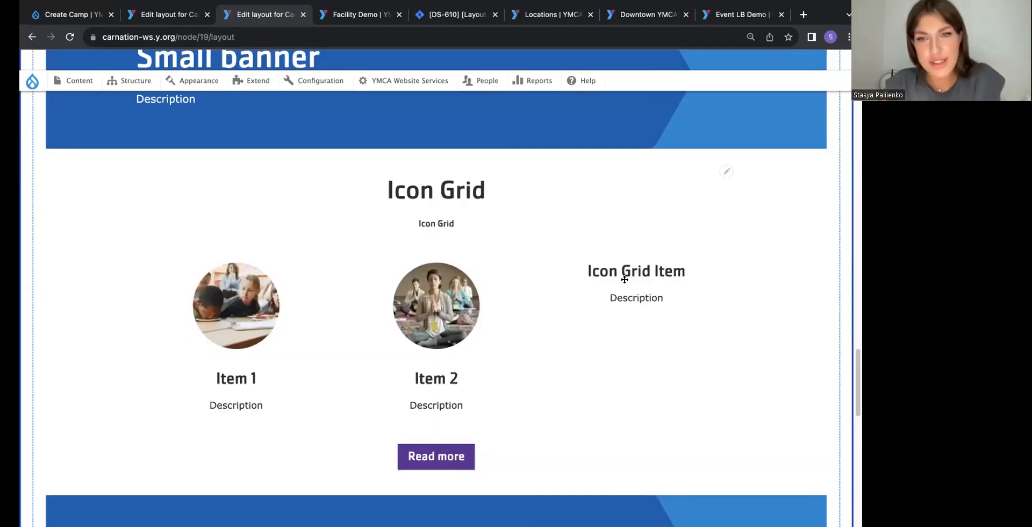
{"action": "scroll", "coordinate": [594, 260], "scroll_direction": "down", "scroll_amount": 7}
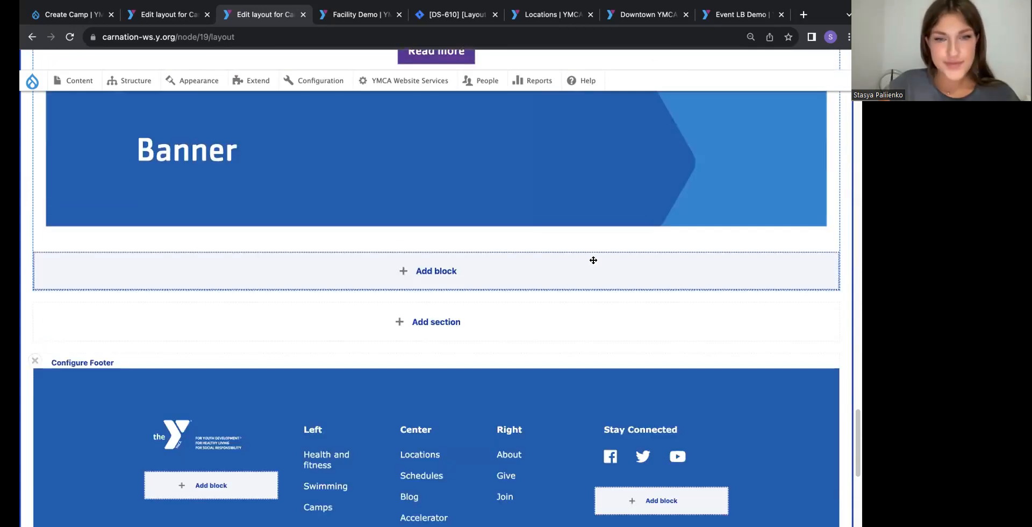
{"action": "scroll", "coordinate": [593, 261], "scroll_direction": "up", "scroll_amount": 9}
{"action": "scroll", "coordinate": [594, 261], "scroll_direction": "up", "scroll_amount": 15}
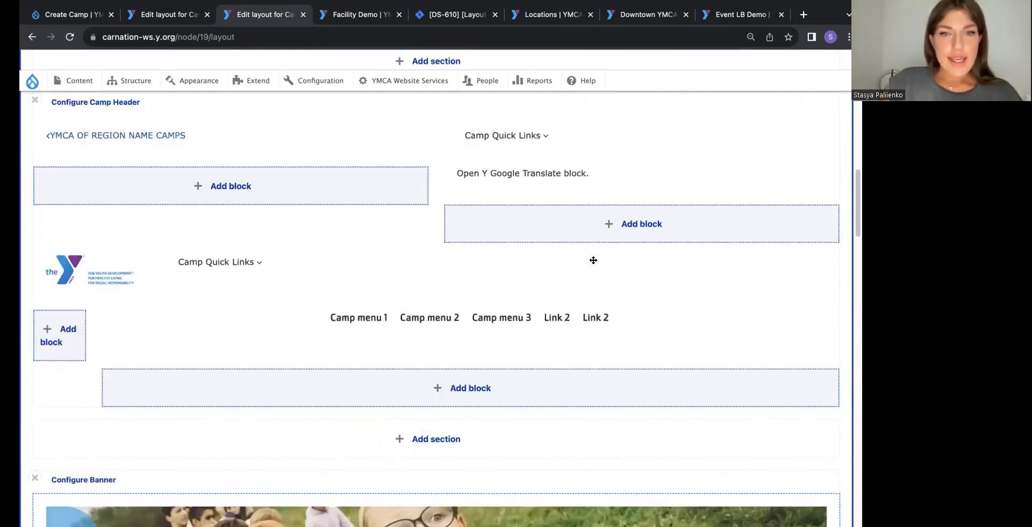
{"action": "scroll", "coordinate": [549, 253], "scroll_direction": "up", "scroll_amount": 6}
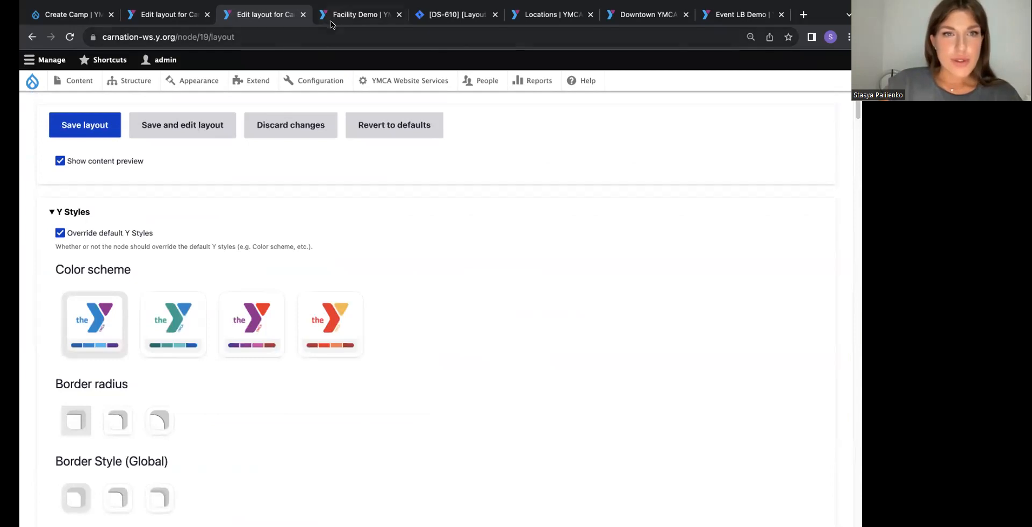
- Switch to the Create Camp page and start creating a new Facility content item there
{"action": "left_click", "coordinate": [68, 14]}
{"action": "mouse_move", "coordinate": [68, 78]}
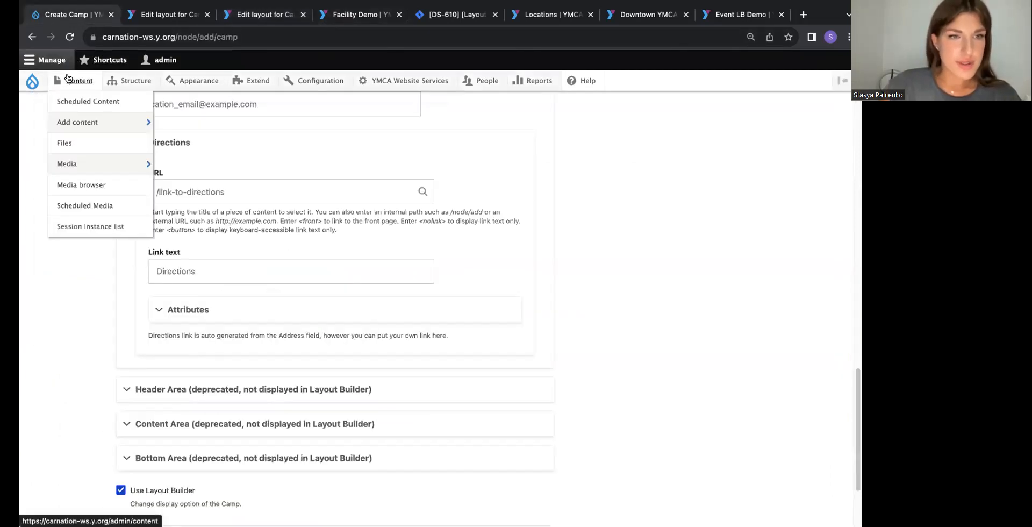
{"action": "mouse_move", "coordinate": [80, 122]}
{"action": "left_click", "coordinate": [189, 343]}
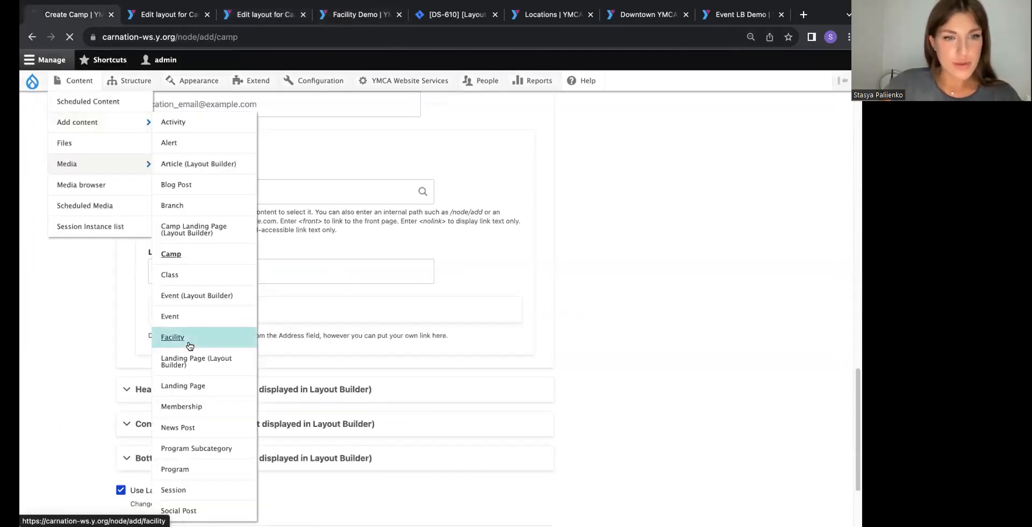
- Expand the Contact Info section of the new Facility form and enable the Use Layout Builder option
{"action": "scroll", "coordinate": [173, 330], "scroll_direction": "down", "scroll_amount": 3}
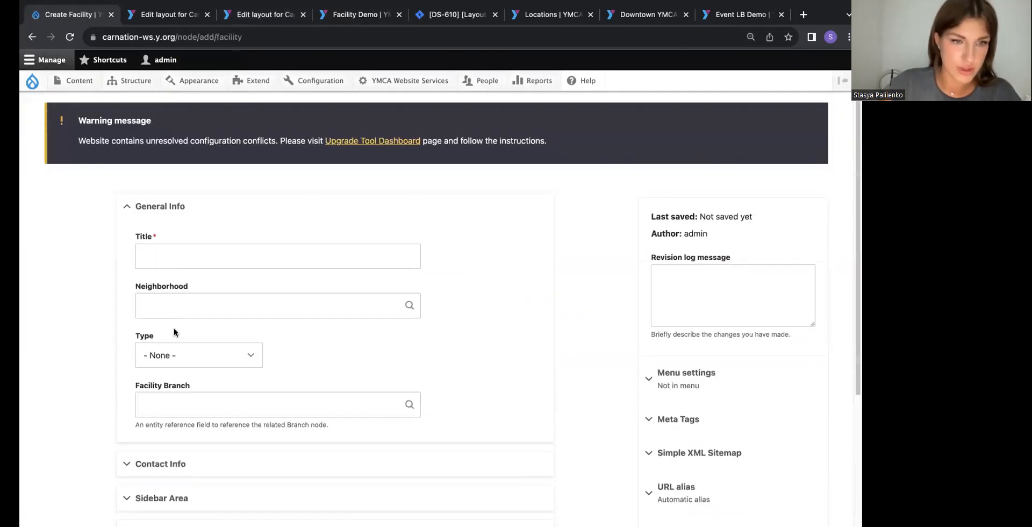
{"action": "scroll", "coordinate": [186, 304], "scroll_direction": "down", "scroll_amount": 2}
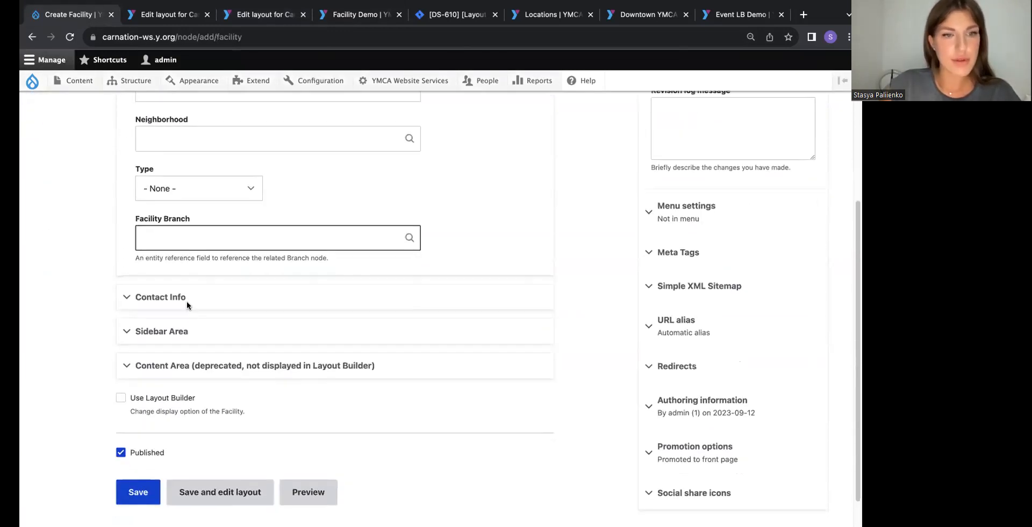
{"action": "left_click", "coordinate": [173, 304]}
{"action": "scroll", "coordinate": [179, 322], "scroll_direction": "down", "scroll_amount": 15}
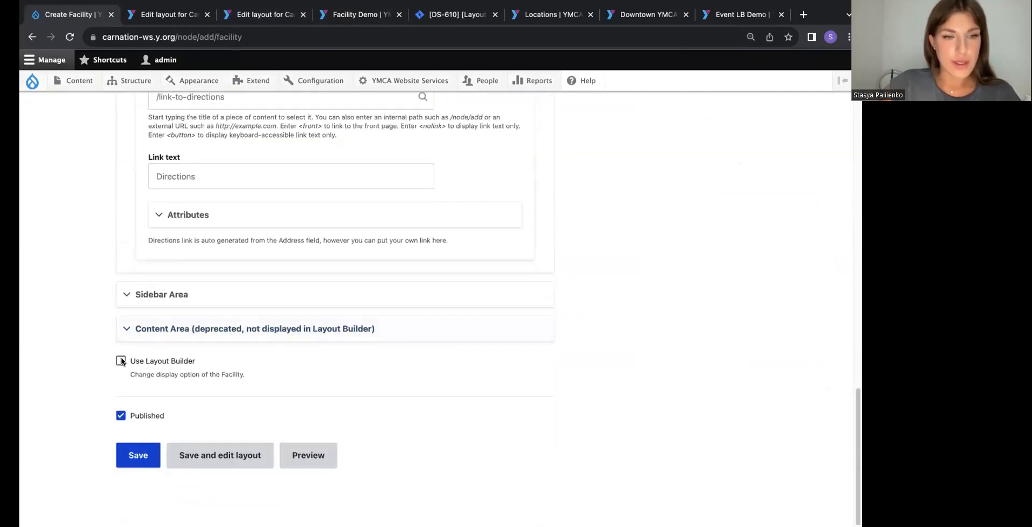
{"action": "left_click", "coordinate": [121, 361]}
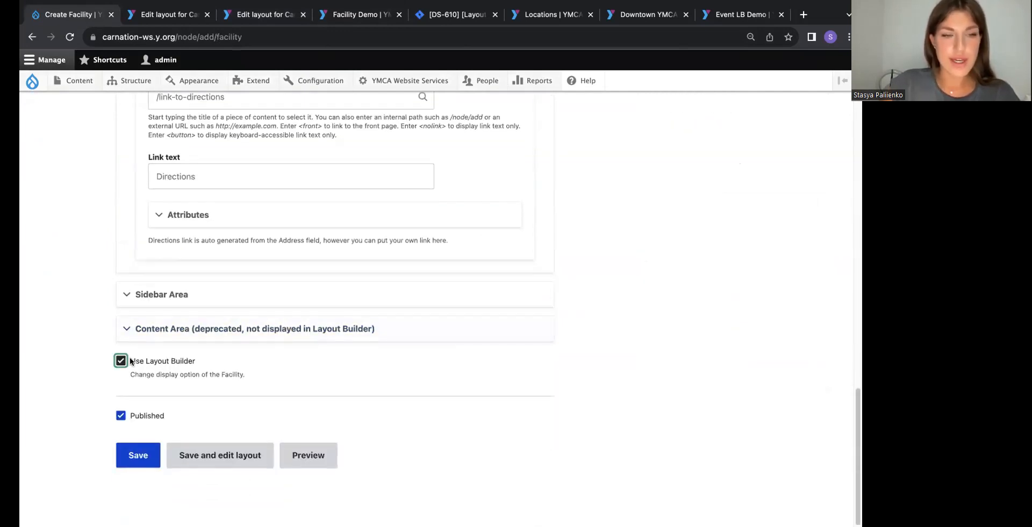
- Examine the Facility Demo page, including its contact details, the expanded opening hours, the small banner and the amenities list
{"action": "left_click", "coordinate": [362, 14]}
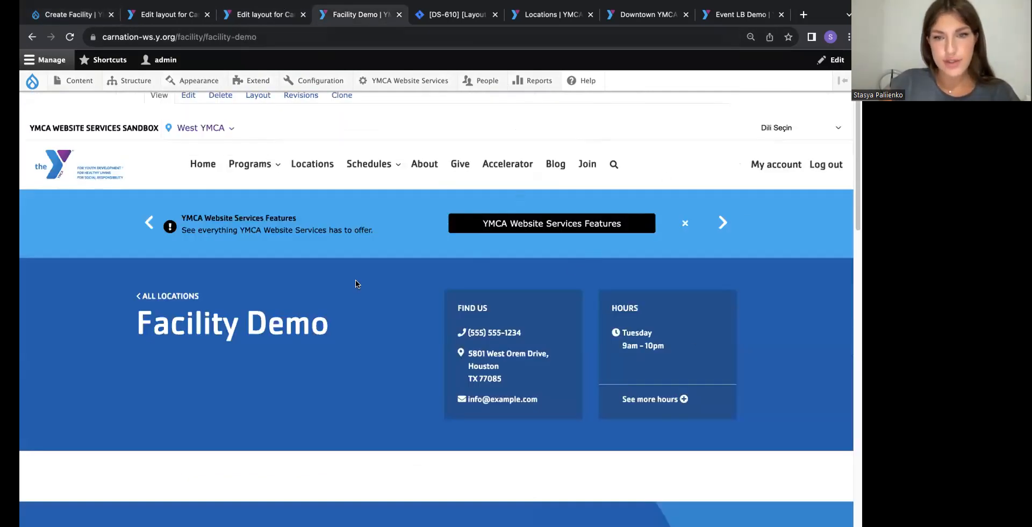
{"action": "left_click", "coordinate": [678, 401]}
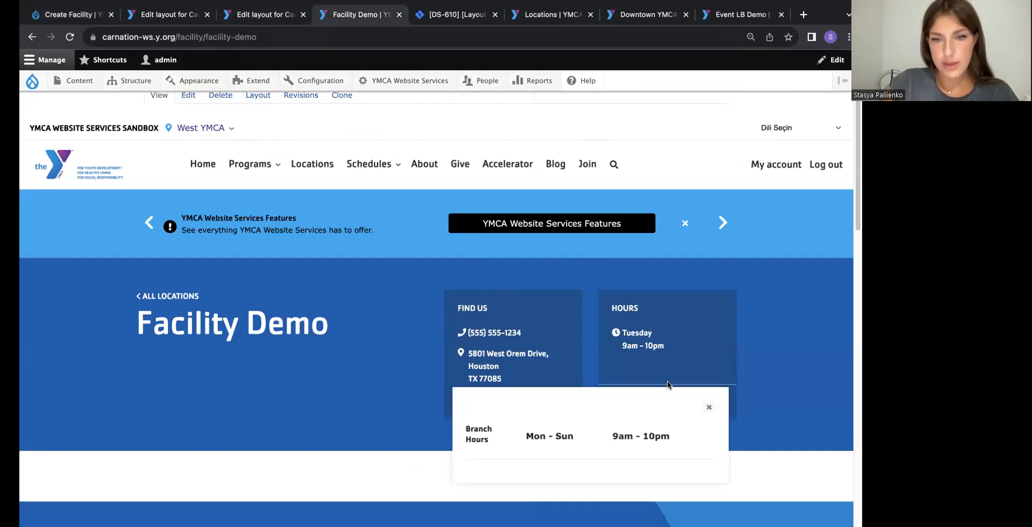
{"action": "scroll", "coordinate": [676, 371], "scroll_direction": "down", "scroll_amount": 2}
{"action": "left_click", "coordinate": [710, 336]}
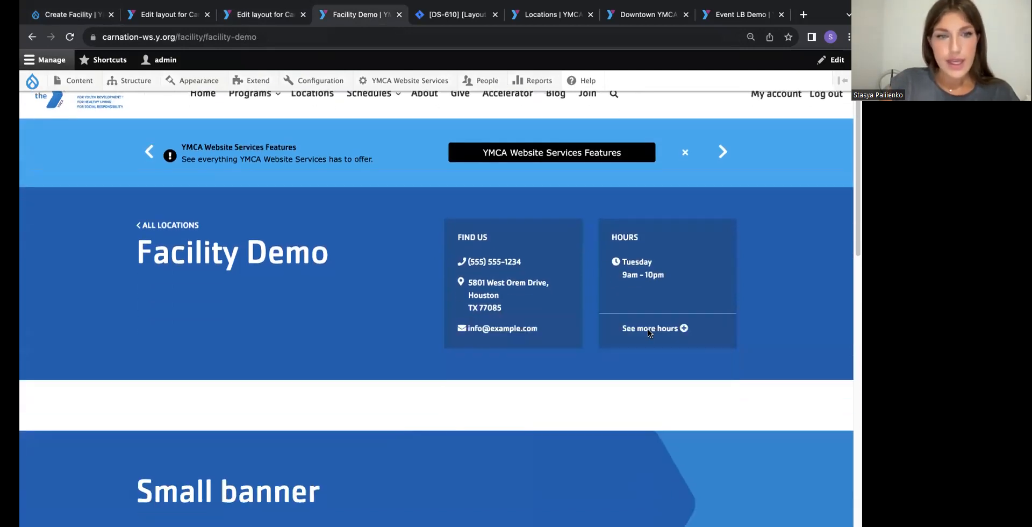
{"action": "scroll", "coordinate": [466, 311], "scroll_direction": "down", "scroll_amount": 5}
{"action": "scroll", "coordinate": [466, 312], "scroll_direction": "down", "scroll_amount": 8}
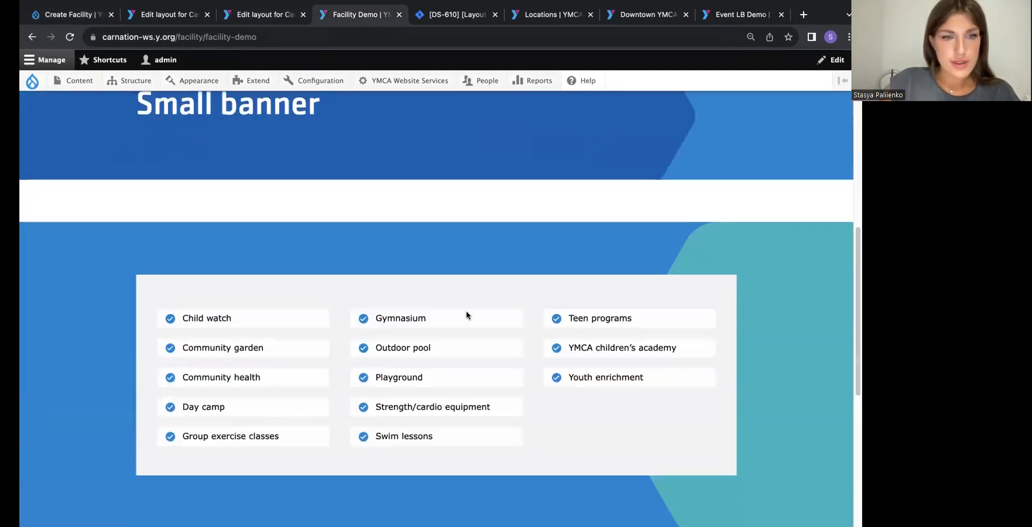
{"action": "scroll", "coordinate": [466, 315], "scroll_direction": "up", "scroll_amount": 1}
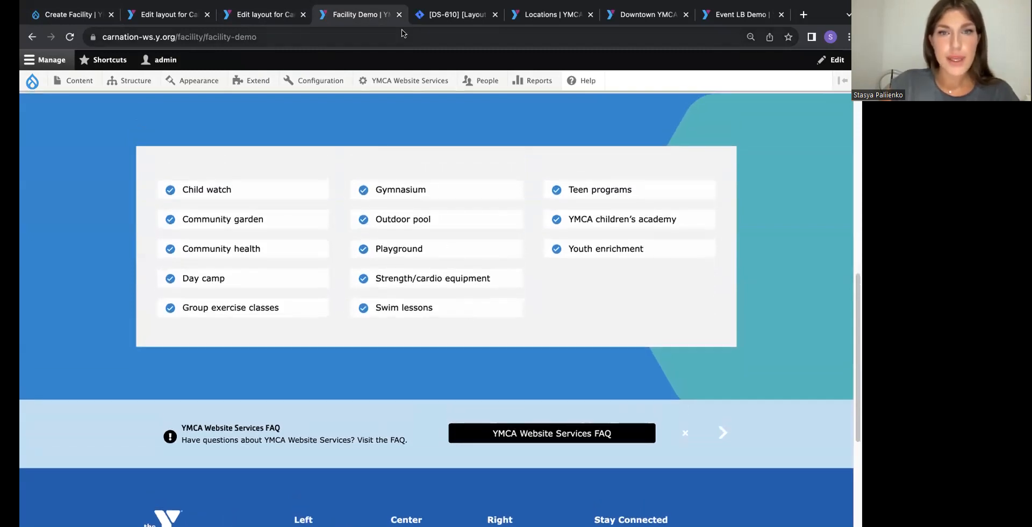
- Look at the Branch Amenities design screenshot in Jira issue DS-610 and return to the Facility Demo page
{"action": "left_click", "coordinate": [441, 15]}
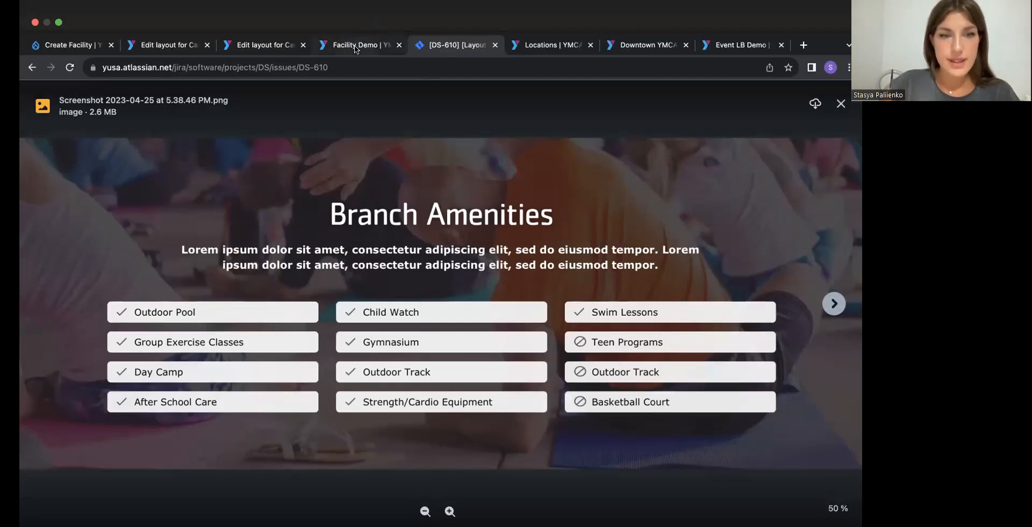
{"action": "left_click", "coordinate": [358, 15]}
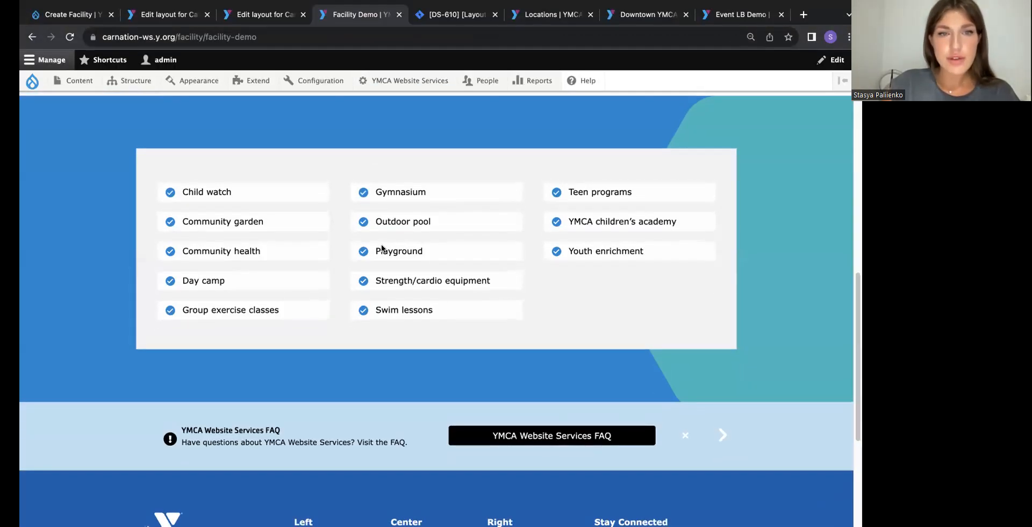
- Open the layout editor of the Facility Demo page and go to its Amenities section
{"action": "scroll", "coordinate": [382, 248], "scroll_direction": "up", "scroll_amount": 15}
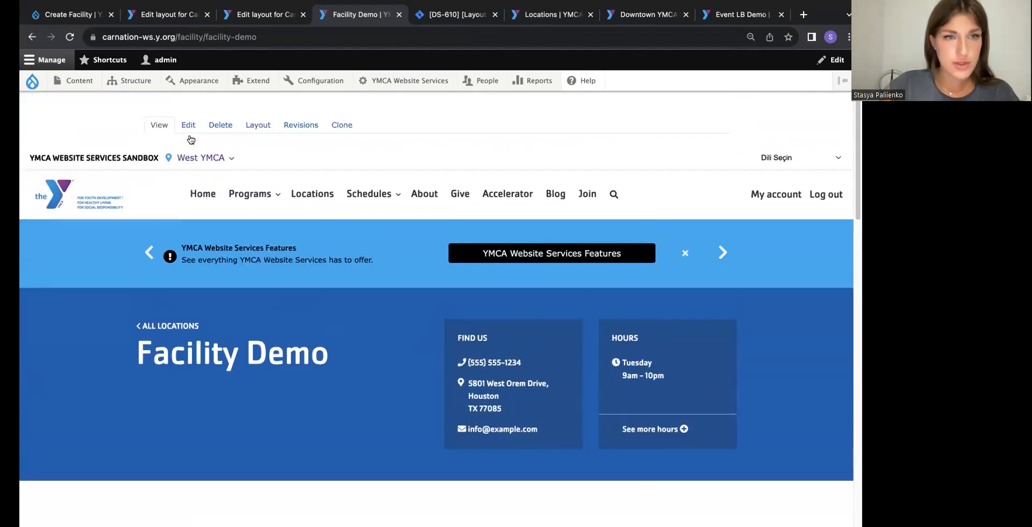
{"action": "left_click", "coordinate": [256, 125]}
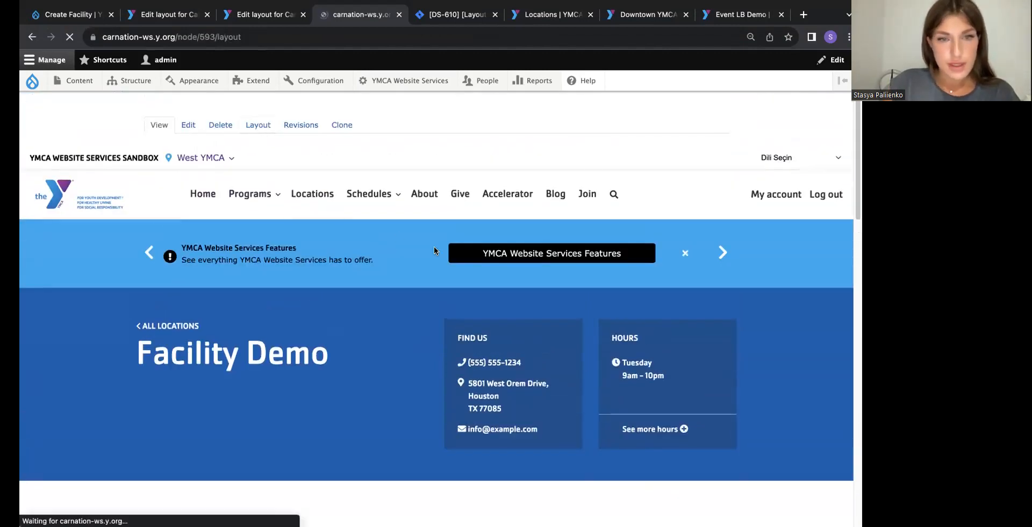
{"action": "scroll", "coordinate": [507, 306], "scroll_direction": "down", "scroll_amount": 20}
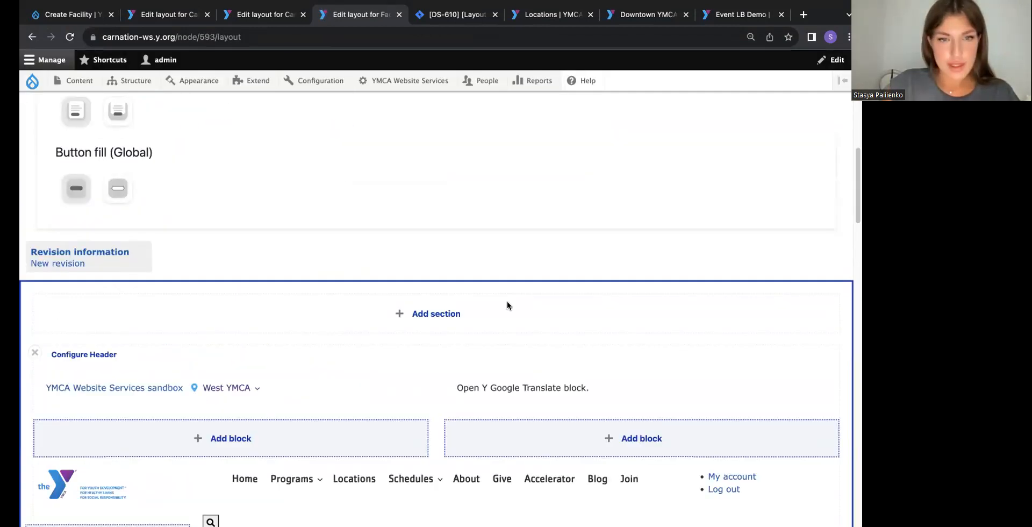
{"action": "scroll", "coordinate": [508, 305], "scroll_direction": "down", "scroll_amount": 2}
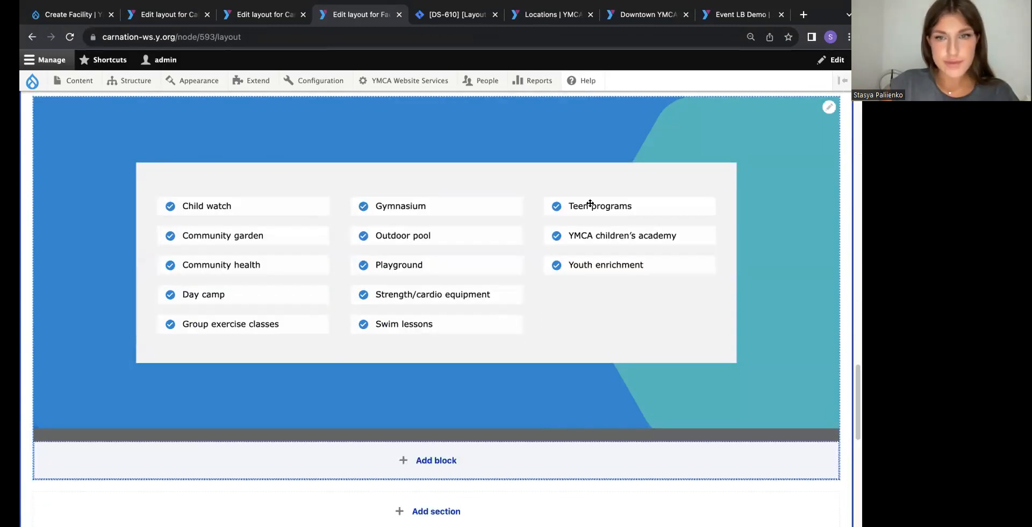
- Add the "News post image 3" image to the Facility Amenities Block and update the block
{"action": "left_click", "coordinate": [829, 107]}
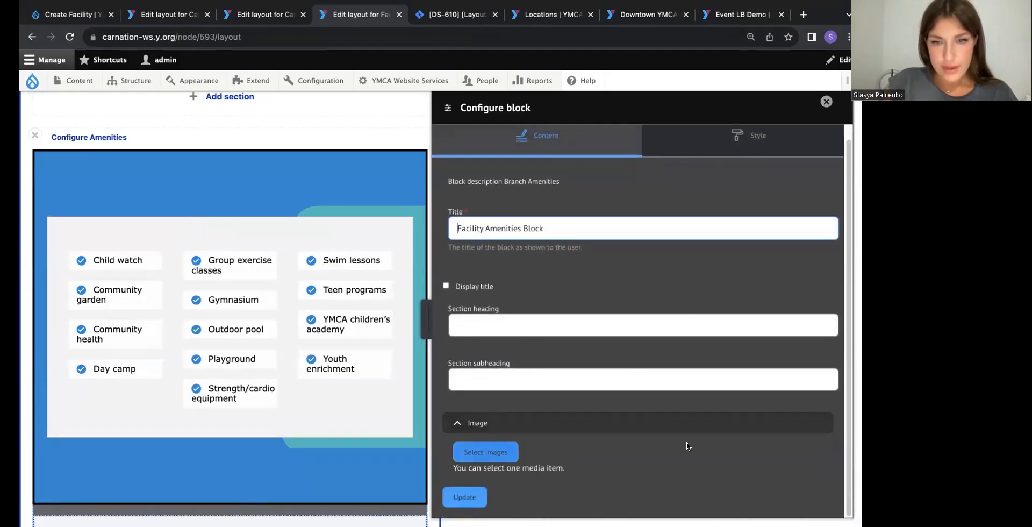
{"action": "left_click", "coordinate": [496, 459]}
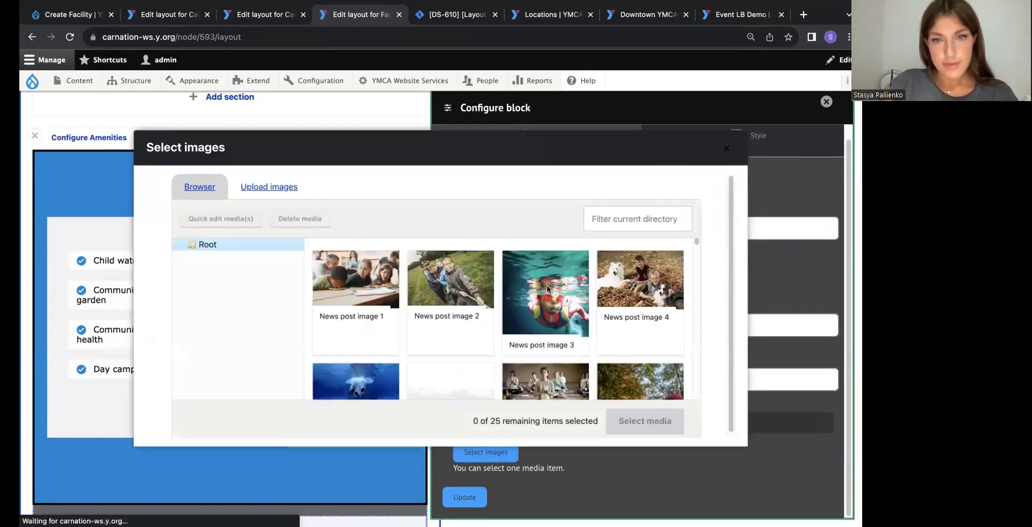
{"action": "left_click", "coordinate": [547, 283]}
{"action": "left_click", "coordinate": [638, 426]}
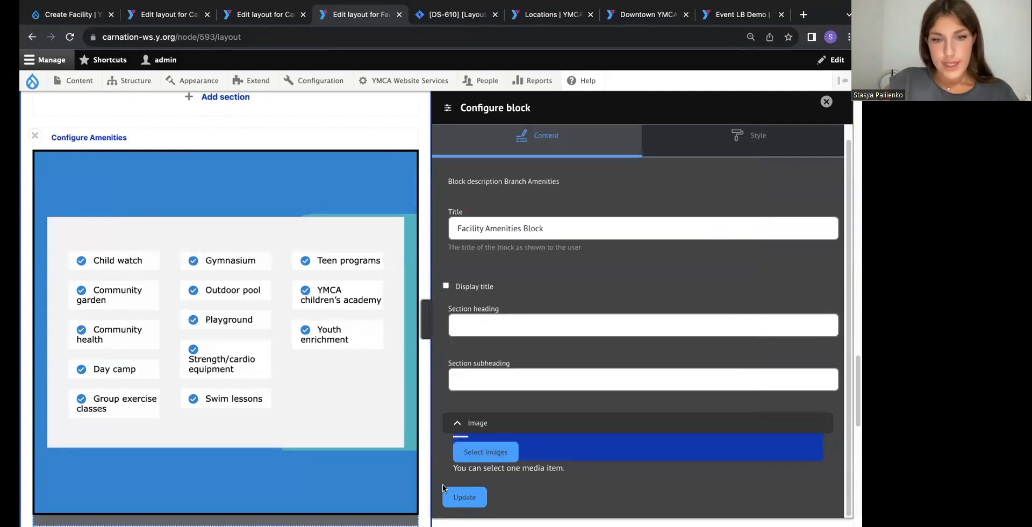
{"action": "left_click", "coordinate": [461, 492]}
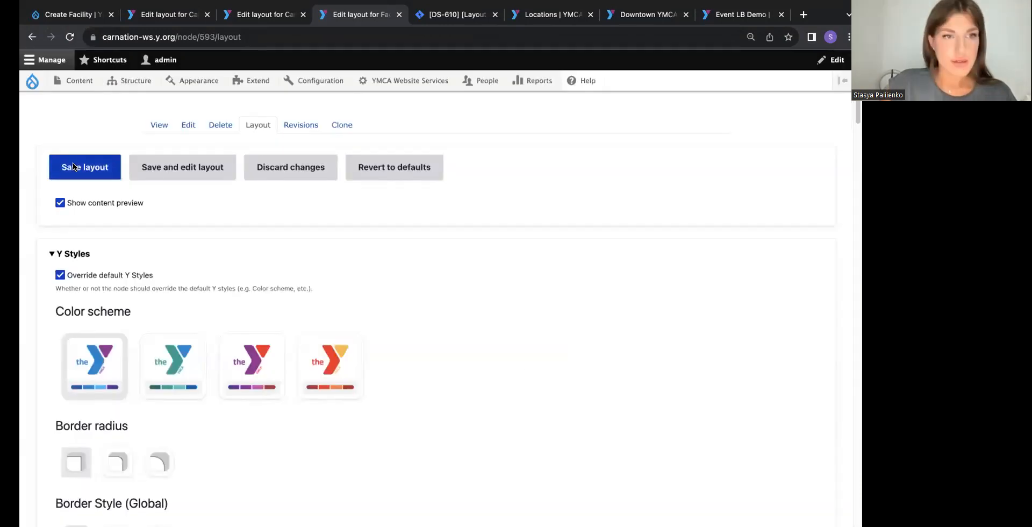
- Save the Facility Demo layout, dismiss the status message and check the amenities section on the page
{"action": "left_click", "coordinate": [74, 162]}
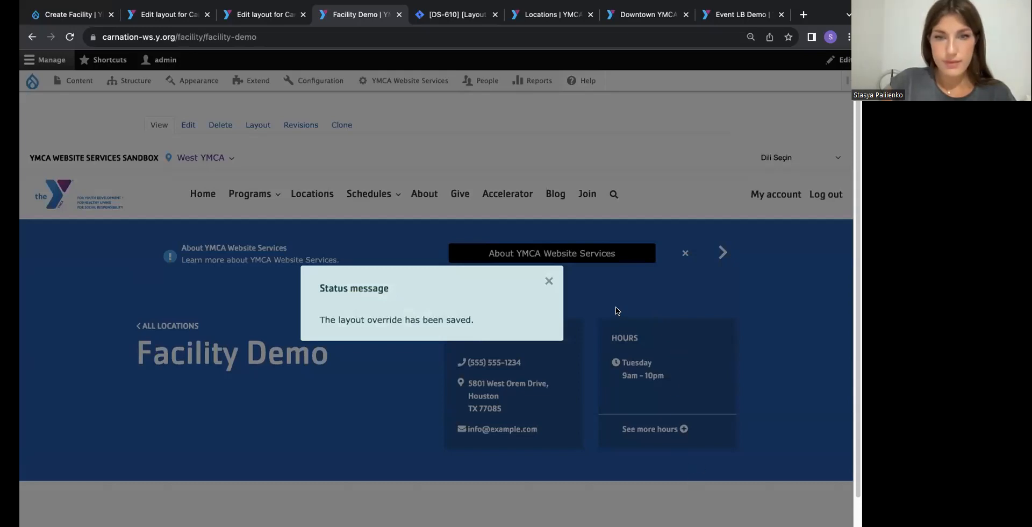
{"action": "left_click", "coordinate": [548, 281]}
{"action": "scroll", "coordinate": [555, 288], "scroll_direction": "down", "scroll_amount": 10}
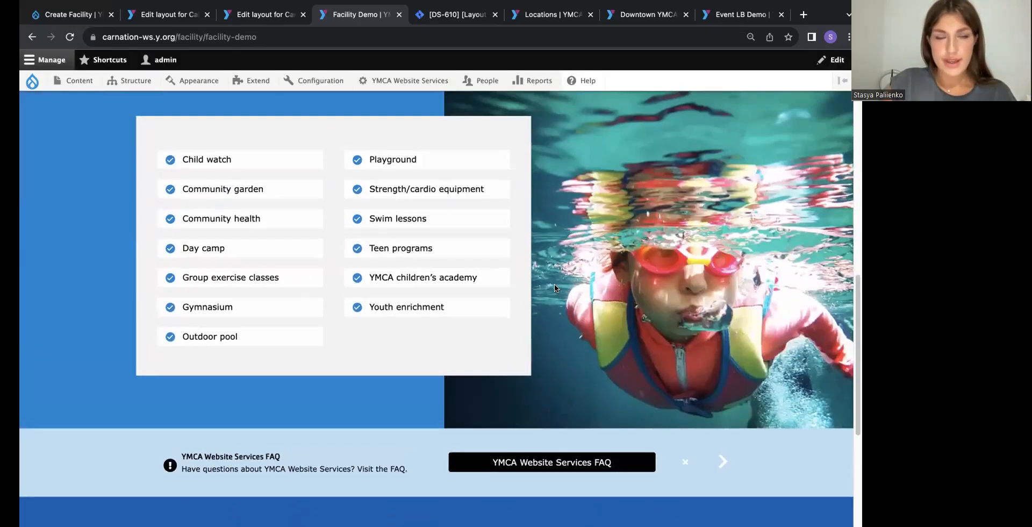
{"action": "scroll", "coordinate": [554, 284], "scroll_direction": "up", "scroll_amount": 1}
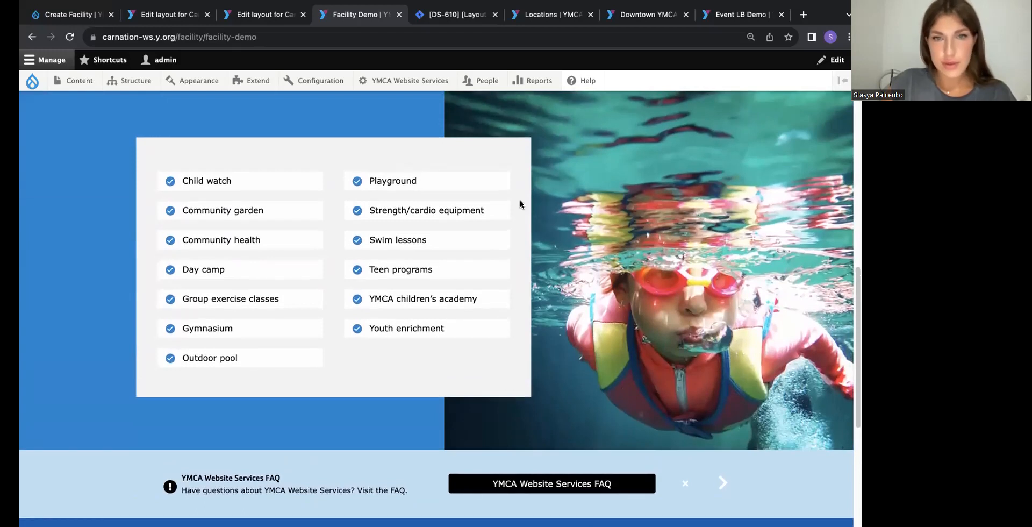
{"action": "scroll", "coordinate": [519, 201], "scroll_direction": "up", "scroll_amount": 1}
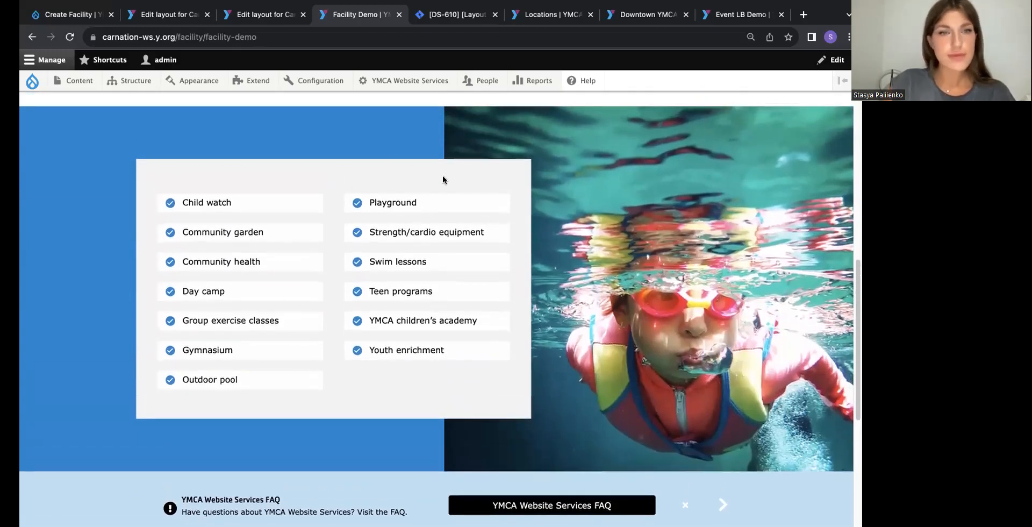
- Browse through the header and footer alerts on the Facility Demo page
{"action": "scroll", "coordinate": [356, 149], "scroll_direction": "up", "scroll_amount": 15}
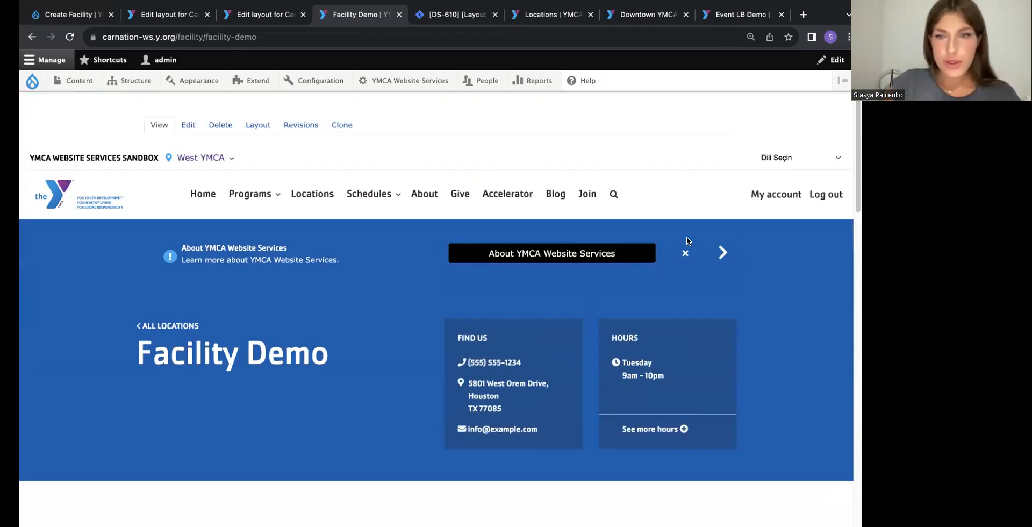
{"action": "left_click", "coordinate": [722, 252]}
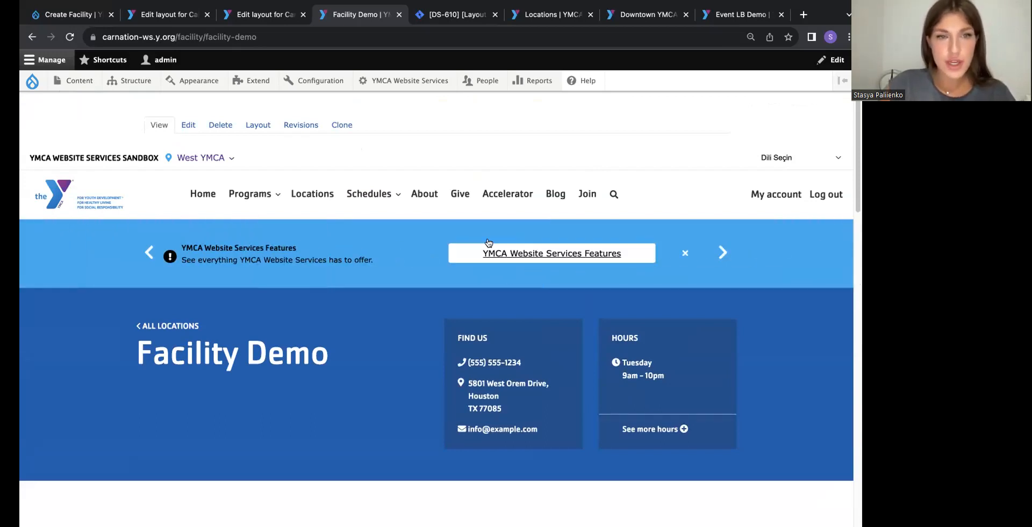
{"action": "scroll", "coordinate": [250, 263], "scroll_direction": "down", "scroll_amount": 15}
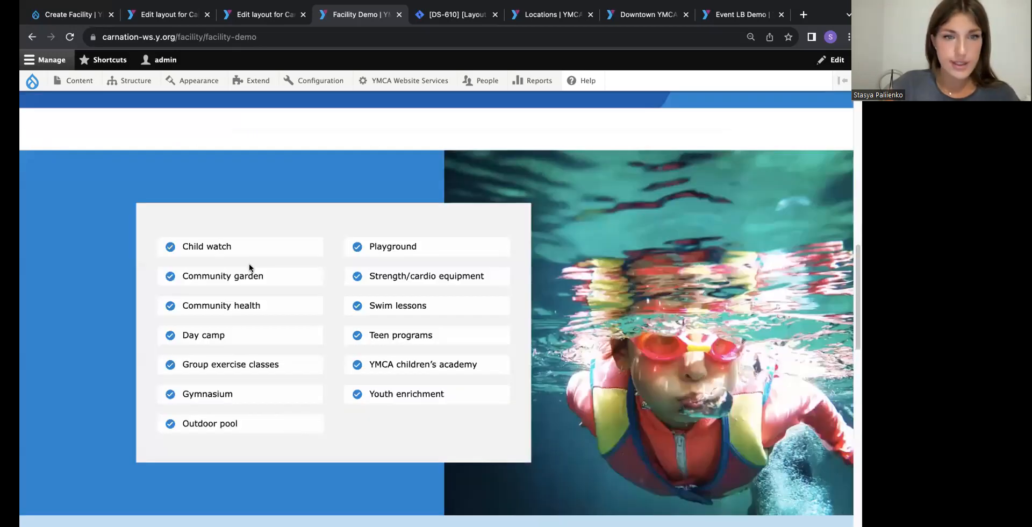
{"action": "left_click", "coordinate": [722, 200]}
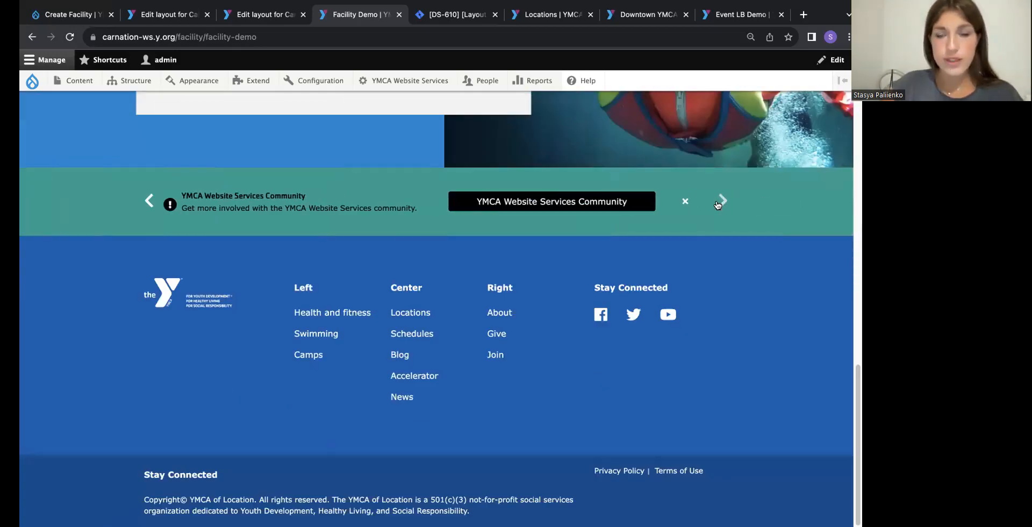
{"action": "left_click", "coordinate": [721, 200]}
{"action": "scroll", "coordinate": [533, 218], "scroll_direction": "up", "scroll_amount": 15}
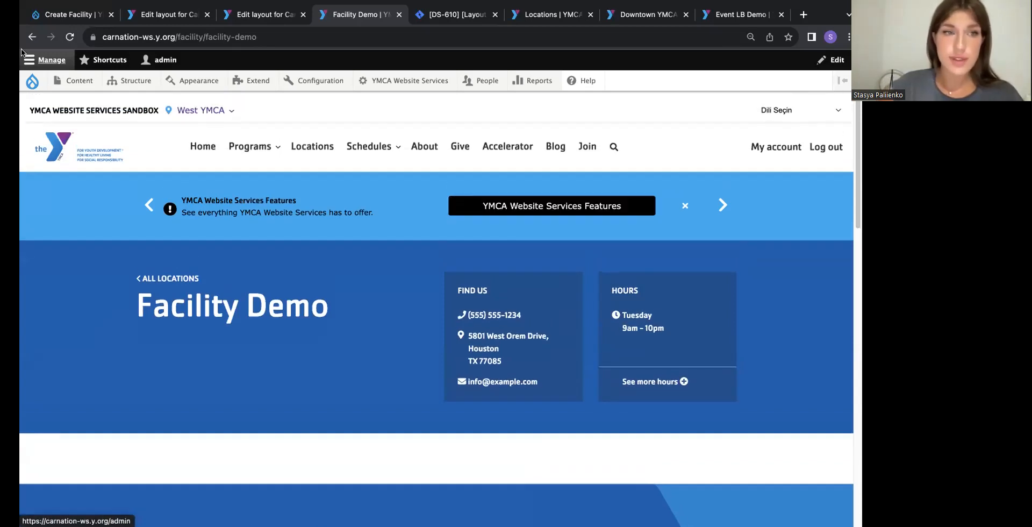
- Start creating a new Alert content item
{"action": "mouse_move", "coordinate": [74, 78]}
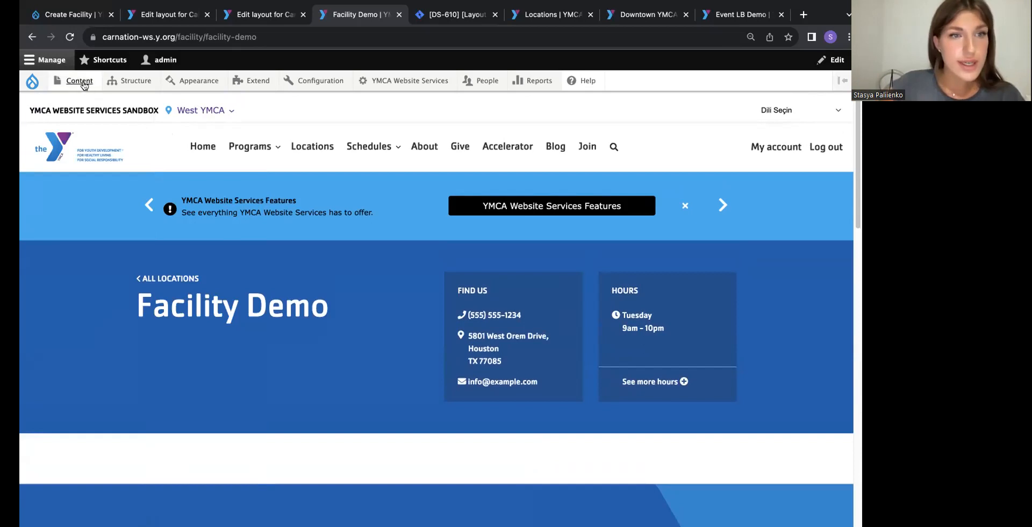
{"action": "mouse_move", "coordinate": [107, 122]}
{"action": "left_click", "coordinate": [200, 145]}
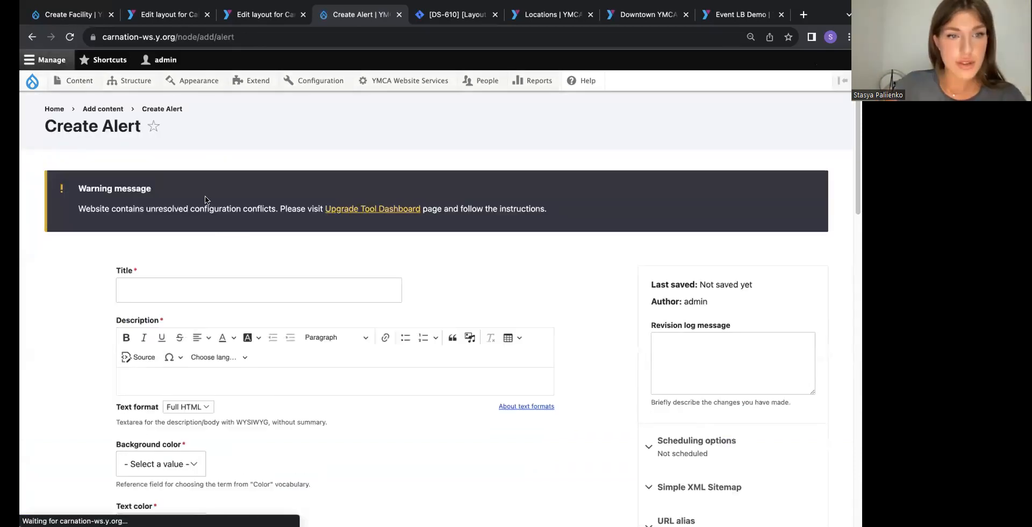
- Examine the Create Alert form, including its title, description, colors, placement options, link, visibility pages and location fields
{"action": "left_click", "coordinate": [216, 274]}
{"action": "scroll", "coordinate": [217, 275], "scroll_direction": "down", "scroll_amount": 3}
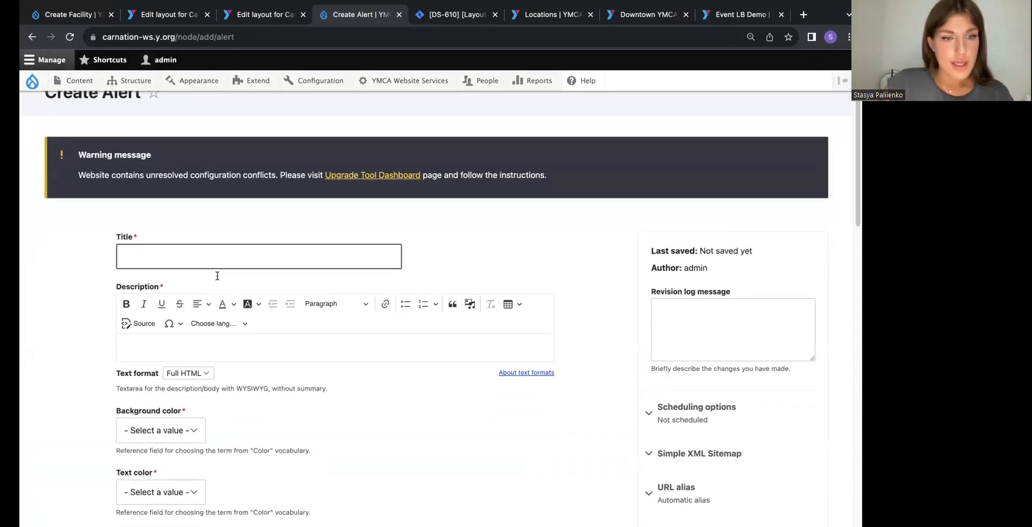
{"action": "scroll", "coordinate": [217, 275], "scroll_direction": "up", "scroll_amount": 2}
{"action": "left_click", "coordinate": [144, 200]}
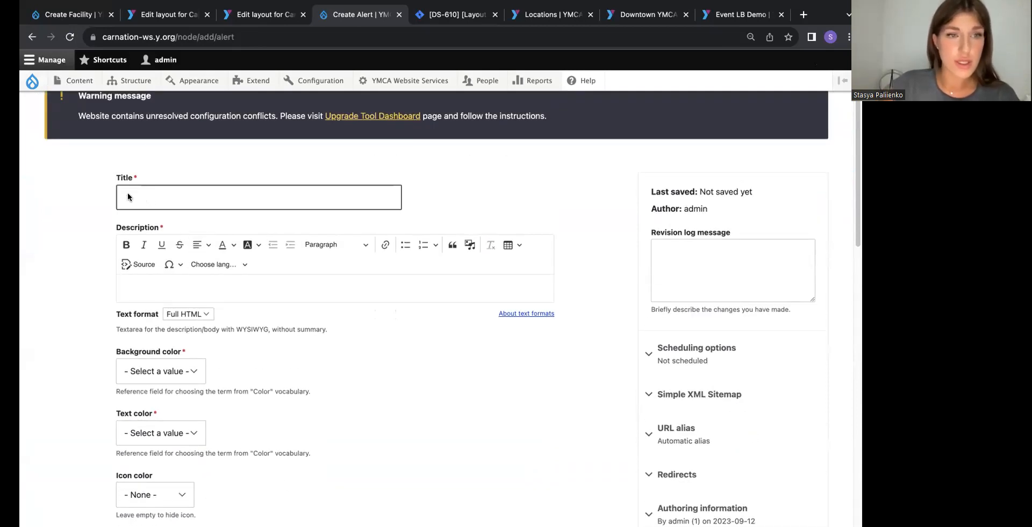
{"action": "scroll", "coordinate": [183, 269], "scroll_direction": "down", "scroll_amount": 2}
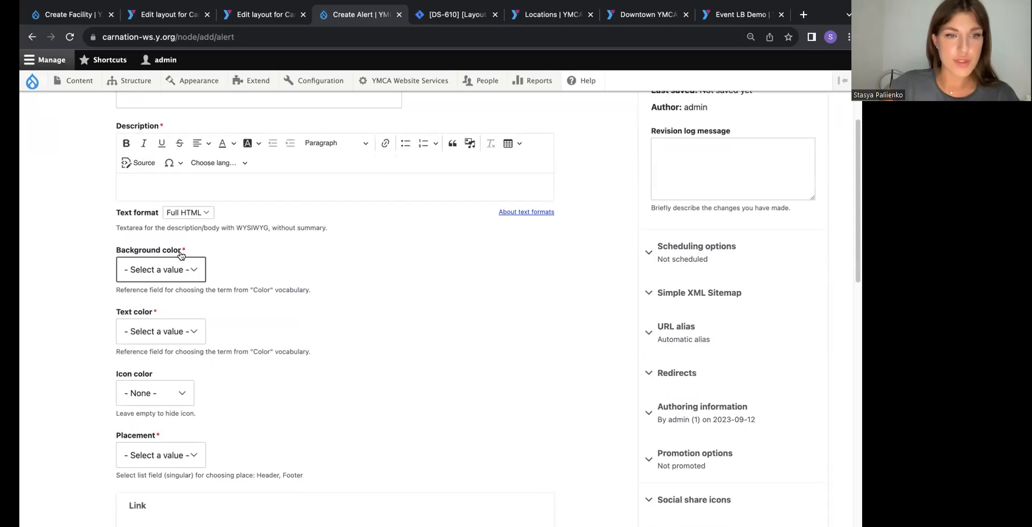
{"action": "scroll", "coordinate": [166, 267], "scroll_direction": "down", "scroll_amount": 1}
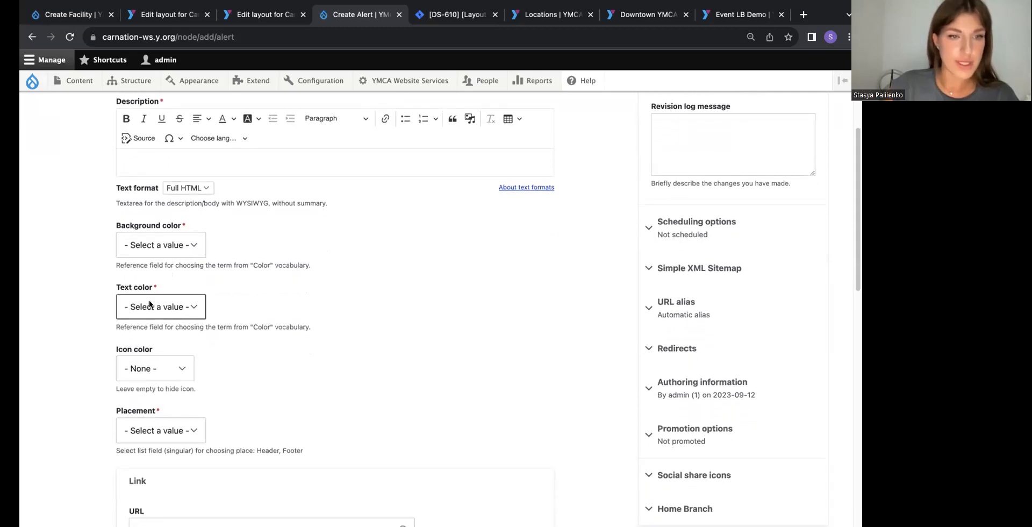
{"action": "scroll", "coordinate": [150, 304], "scroll_direction": "down", "scroll_amount": 2}
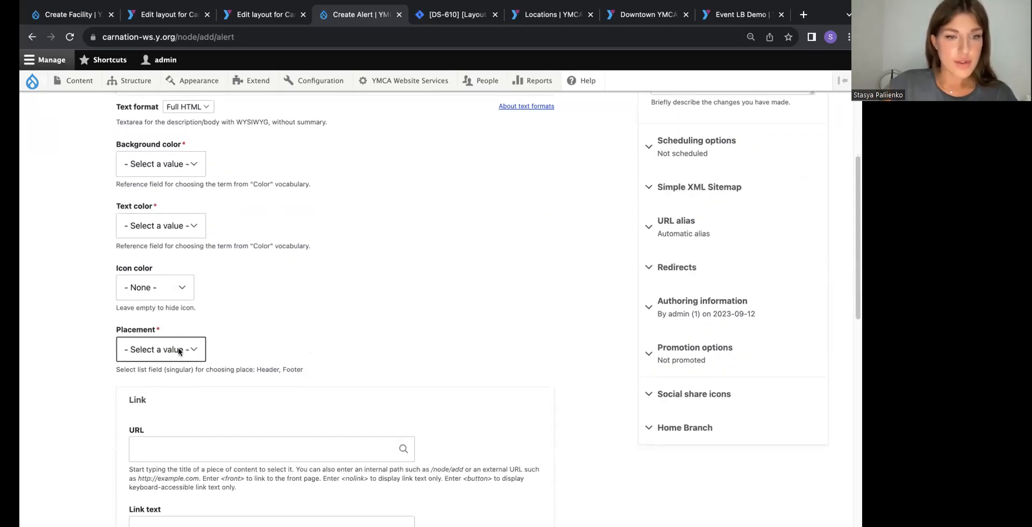
{"action": "scroll", "coordinate": [179, 351], "scroll_direction": "down", "scroll_amount": 2}
{"action": "left_click", "coordinate": [157, 243]}
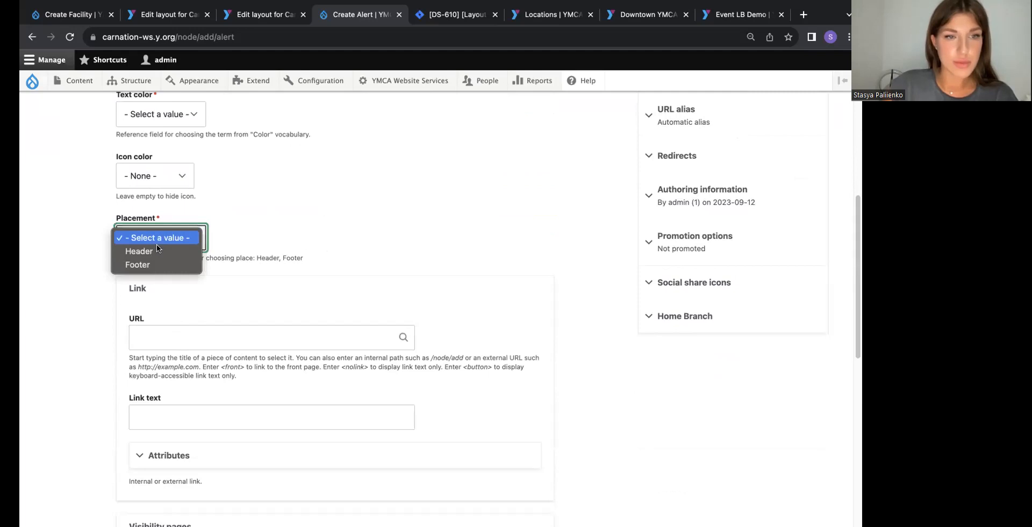
{"action": "left_click", "coordinate": [209, 214]}
{"action": "scroll", "coordinate": [267, 253], "scroll_direction": "down", "scroll_amount": 8}
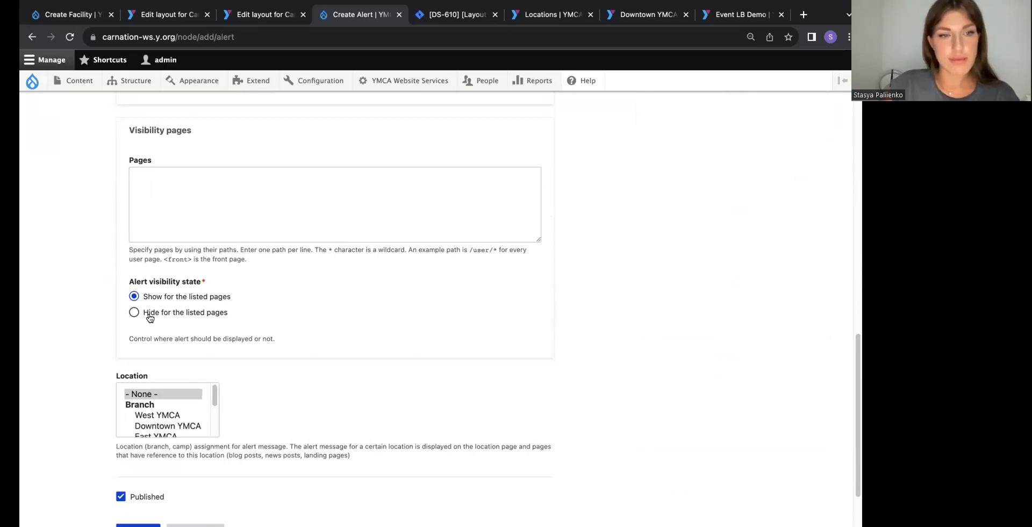
{"action": "scroll", "coordinate": [195, 222], "scroll_direction": "up", "scroll_amount": 6}
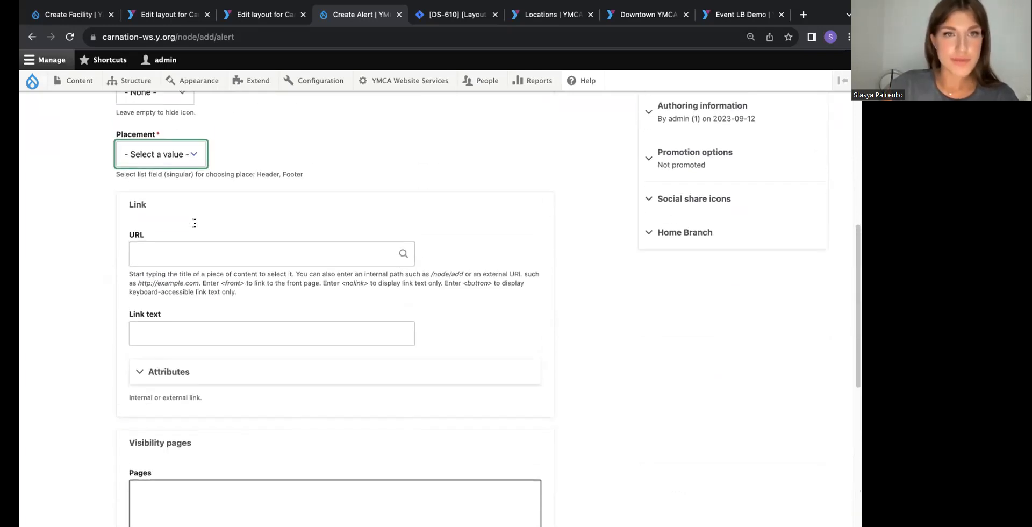
{"action": "scroll", "coordinate": [194, 223], "scroll_direction": "up", "scroll_amount": 8}
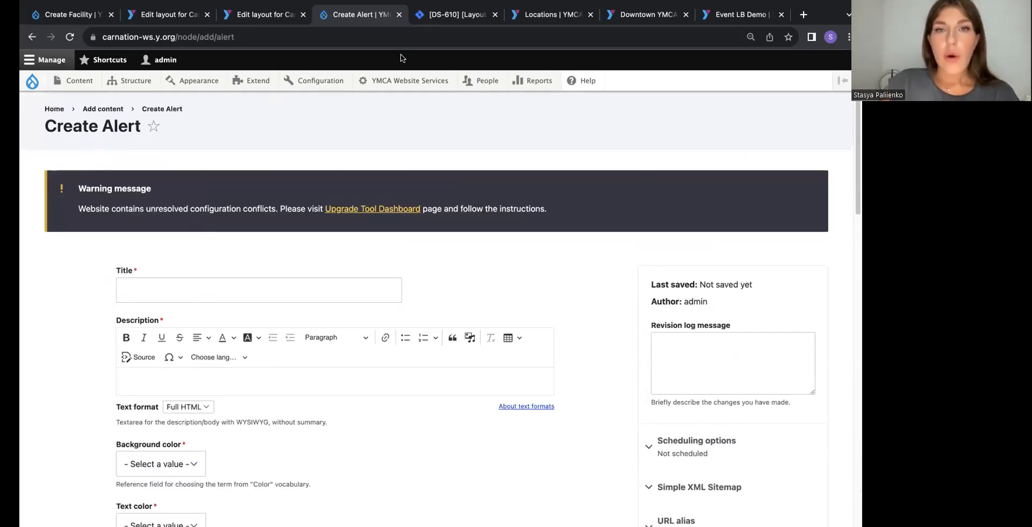
- Switch to the Locations page and examine its map and the opening hours on the YMCA branch cards
{"action": "left_click", "coordinate": [536, 19]}
{"action": "scroll", "coordinate": [416, 122], "scroll_direction": "up", "scroll_amount": 6}
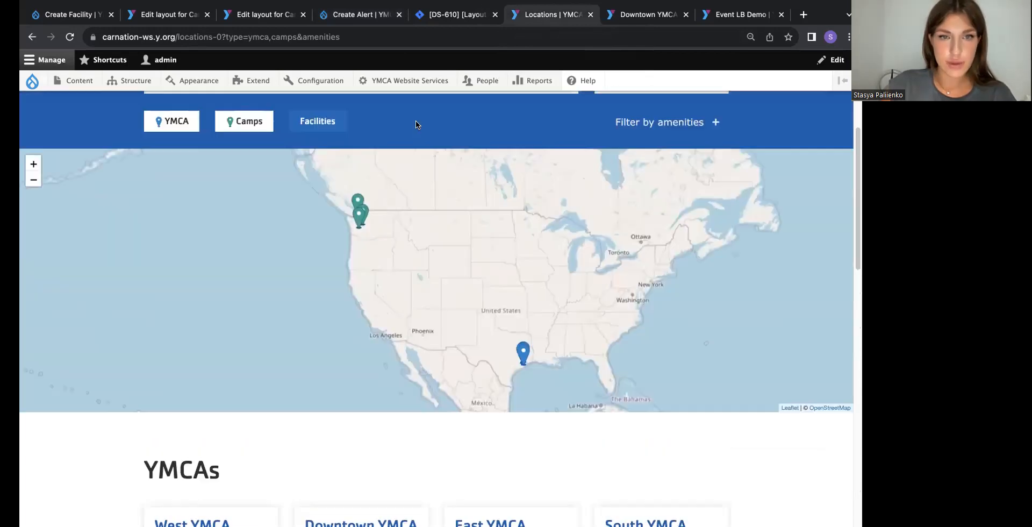
{"action": "scroll", "coordinate": [416, 121], "scroll_direction": "down", "scroll_amount": 7}
{"action": "scroll", "coordinate": [410, 141], "scroll_direction": "up", "scroll_amount": 1}
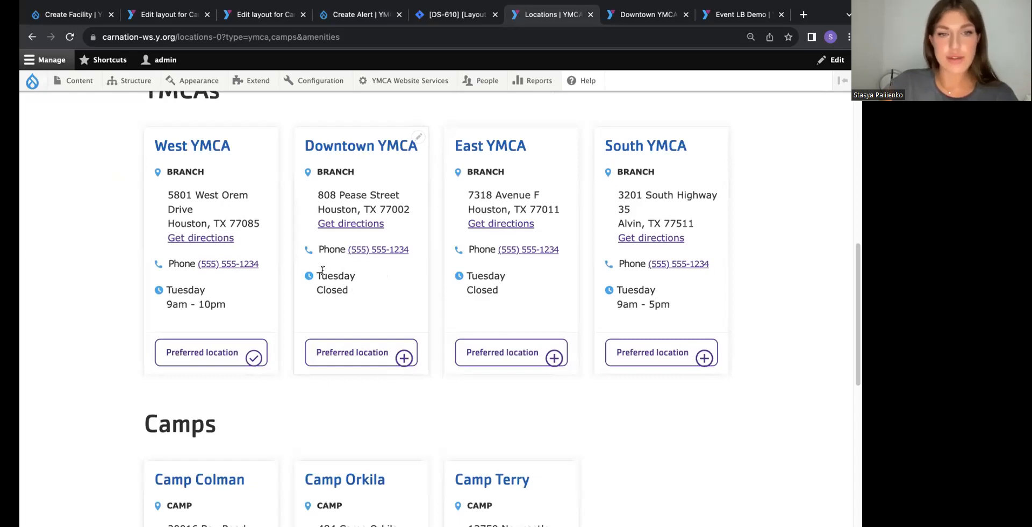
{"action": "scroll", "coordinate": [323, 237], "scroll_direction": "up", "scroll_amount": 1}
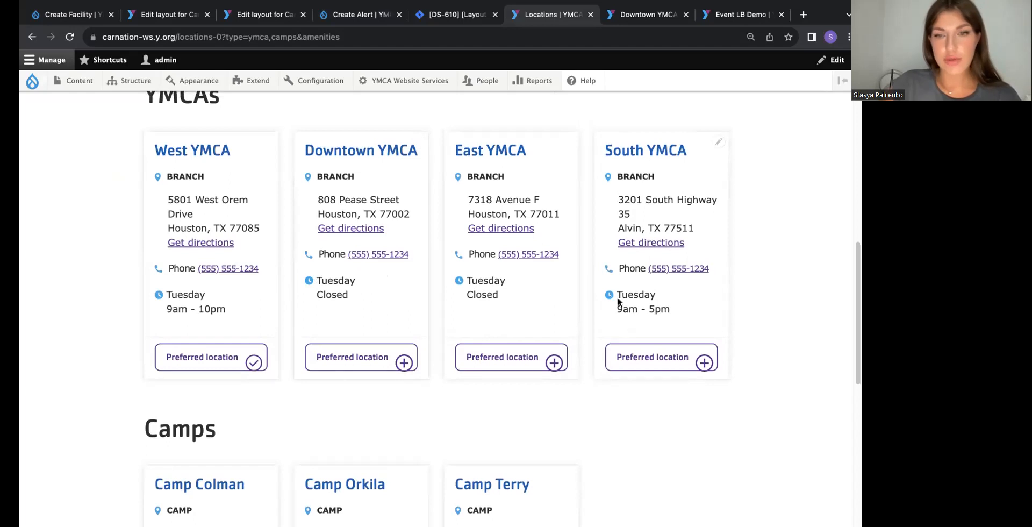
- Switch to the Downtown YMCA page and set that branch as the preferred location
{"action": "left_click", "coordinate": [634, 15]}
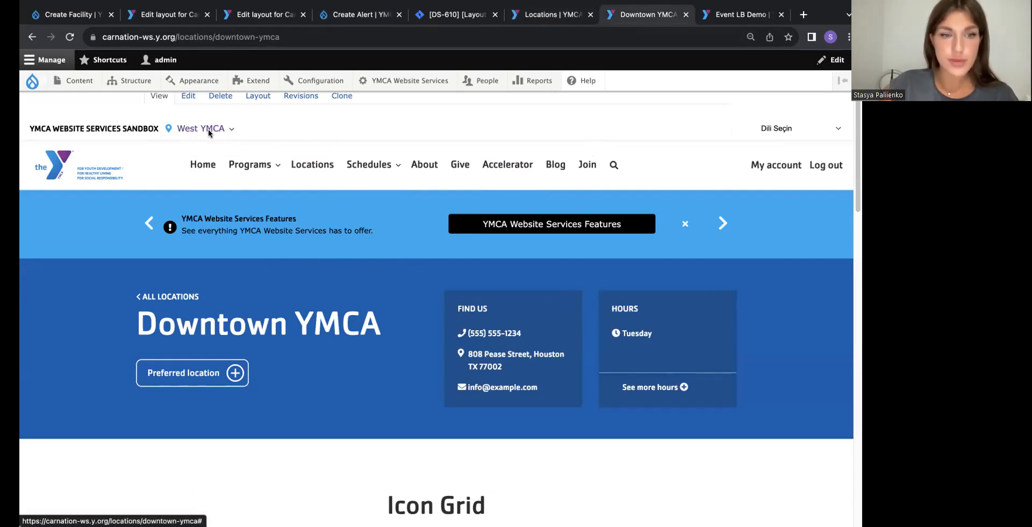
{"action": "left_click", "coordinate": [233, 375]}
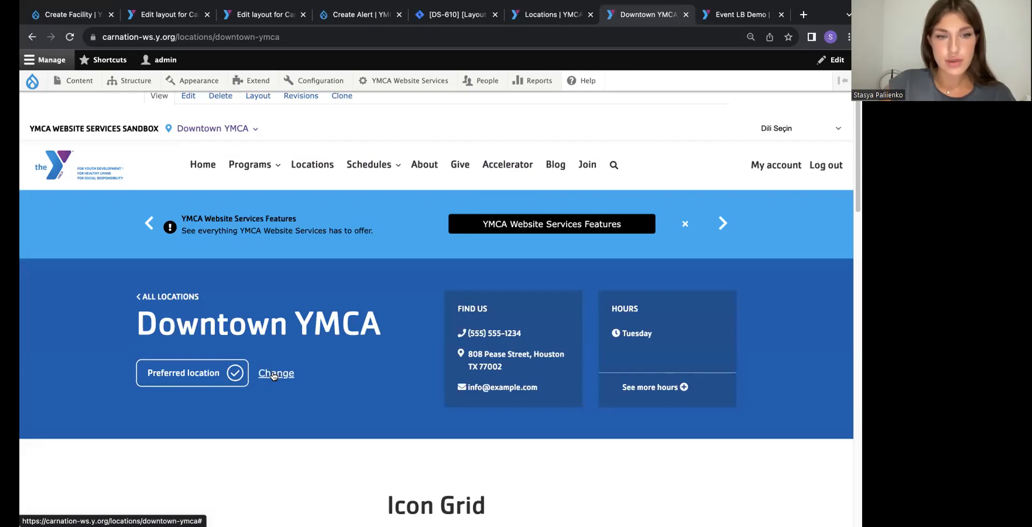
- Change the preferred location to West YMCA from the Downtown YMCA page's home branch dialog
{"action": "left_click", "coordinate": [274, 376]}
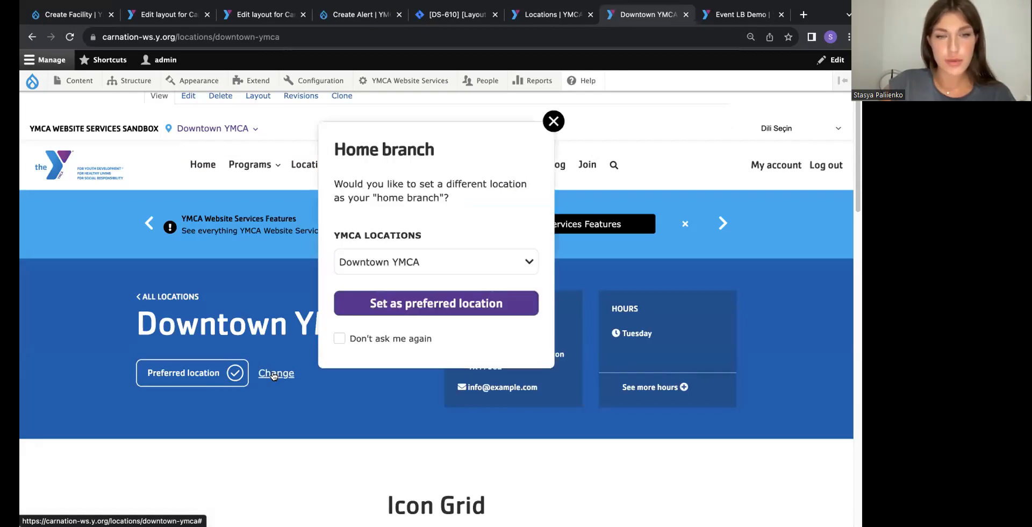
{"action": "left_click", "coordinate": [391, 261]}
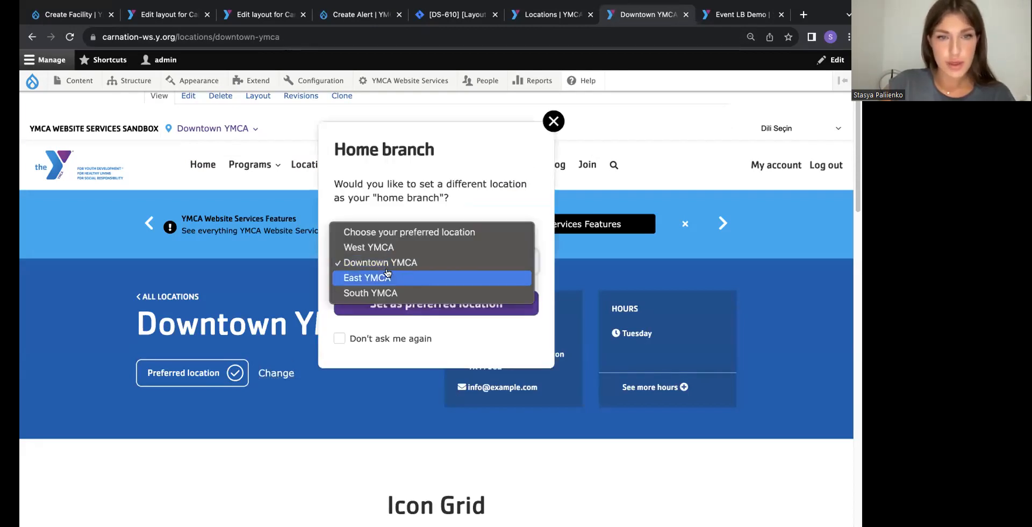
{"action": "left_click", "coordinate": [376, 247]}
{"action": "left_click", "coordinate": [343, 340]}
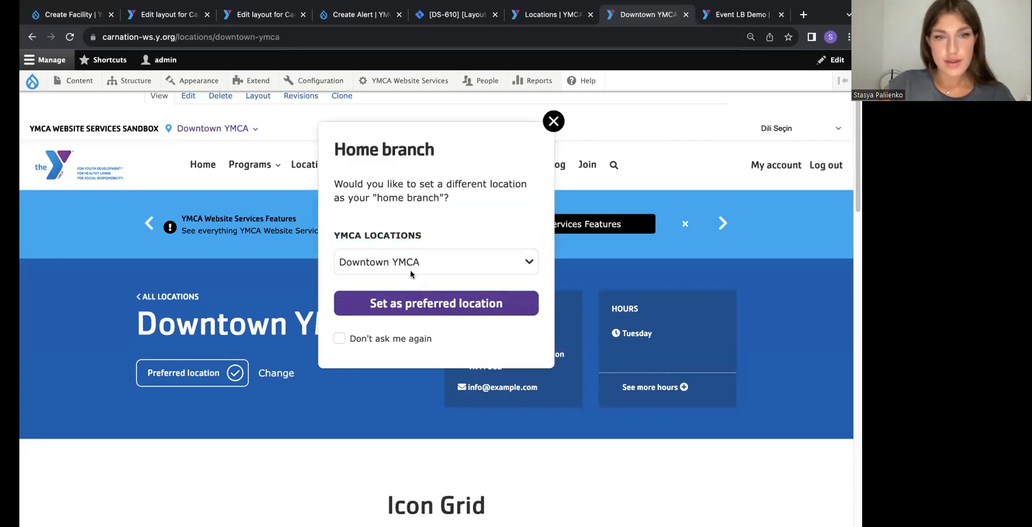
{"action": "left_click", "coordinate": [411, 268]}
{"action": "left_click", "coordinate": [376, 247]}
{"action": "left_click", "coordinate": [339, 338]}
{"action": "left_click", "coordinate": [403, 307]}
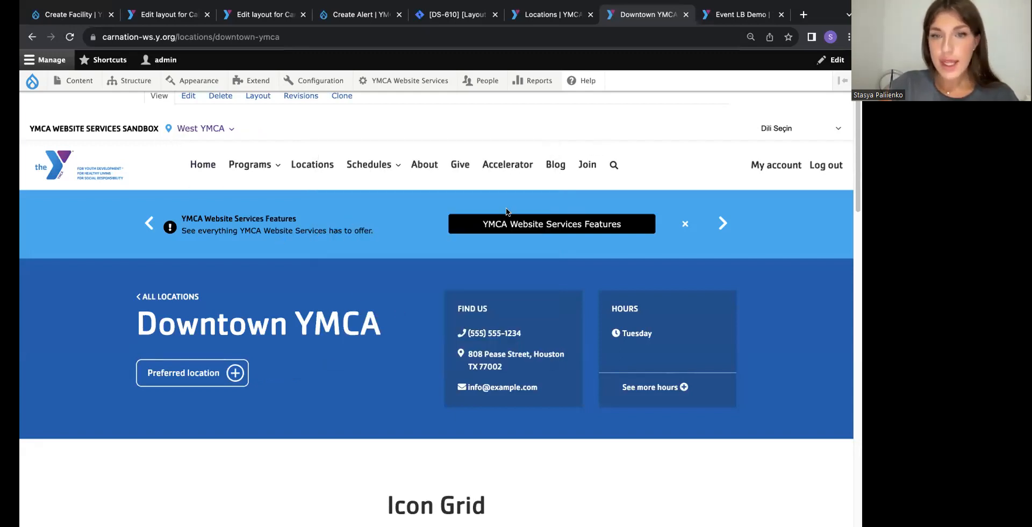
- Switch to the Event LB Demo page and examine its date, address, locations and contact details
{"action": "left_click", "coordinate": [733, 14]}
{"action": "scroll", "coordinate": [446, 334], "scroll_direction": "down", "scroll_amount": 1}
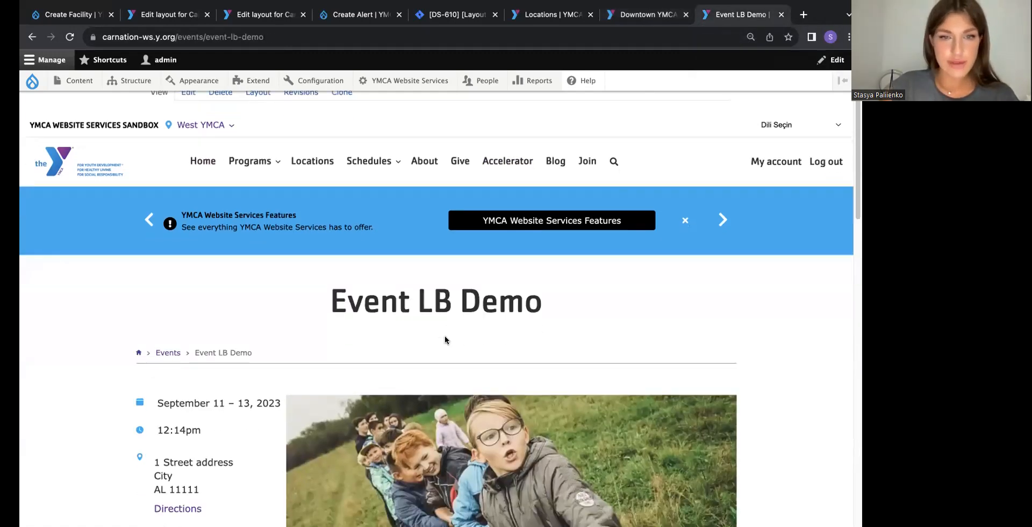
{"action": "scroll", "coordinate": [445, 340], "scroll_direction": "down", "scroll_amount": 7}
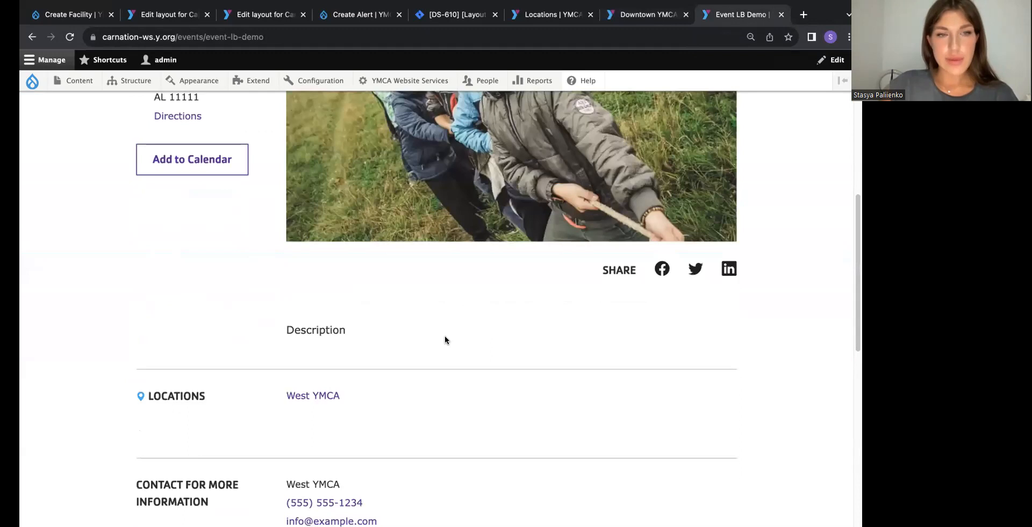
{"action": "scroll", "coordinate": [445, 340], "scroll_direction": "down", "scroll_amount": 3}
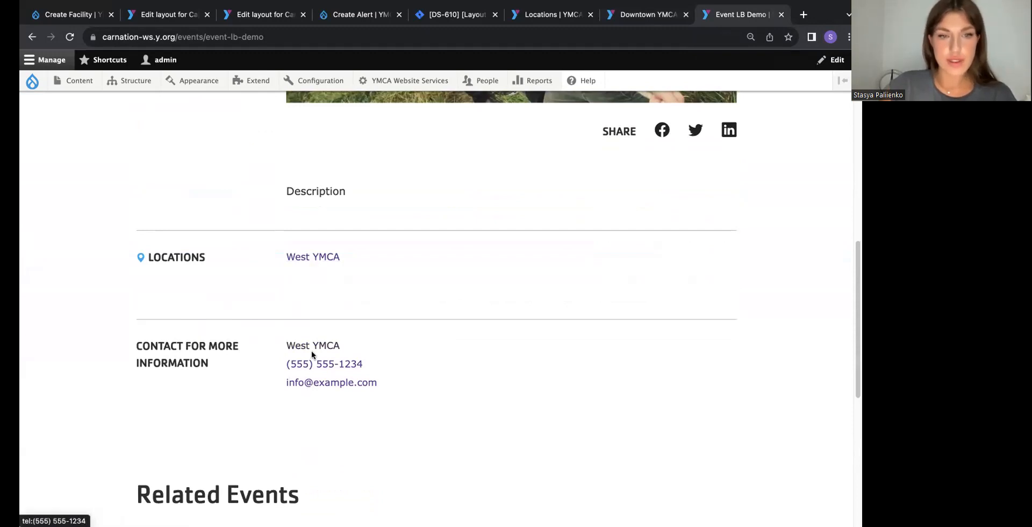
{"action": "scroll", "coordinate": [311, 350], "scroll_direction": "up", "scroll_amount": 10}
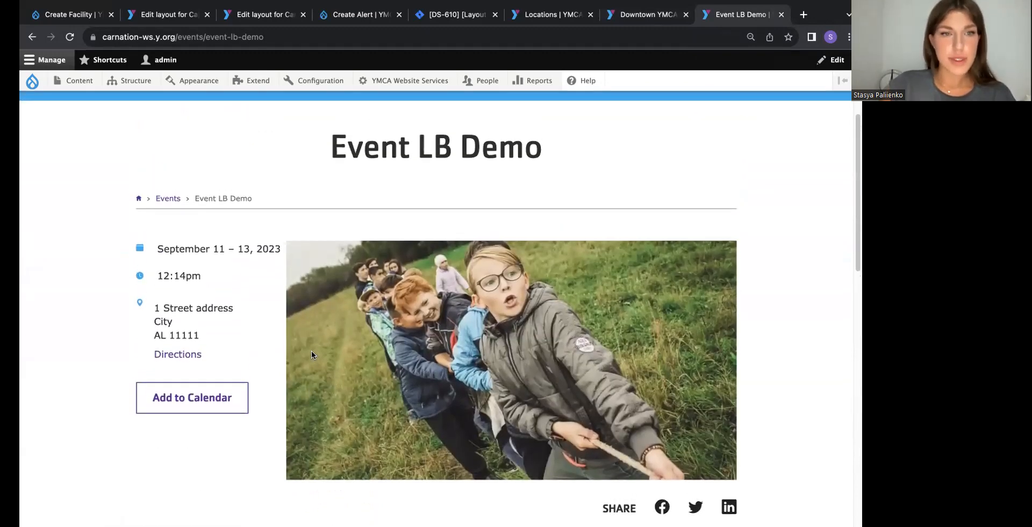
{"action": "scroll", "coordinate": [221, 171], "scroll_direction": "up", "scroll_amount": 3}
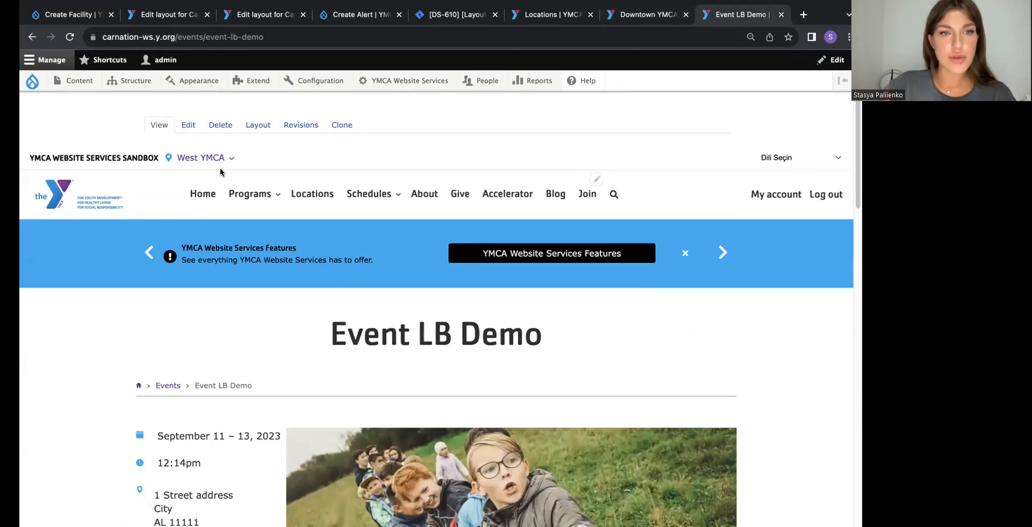
- Open the layout editor for the Event LB Demo page and dismiss the status messages
{"action": "left_click", "coordinate": [258, 125]}
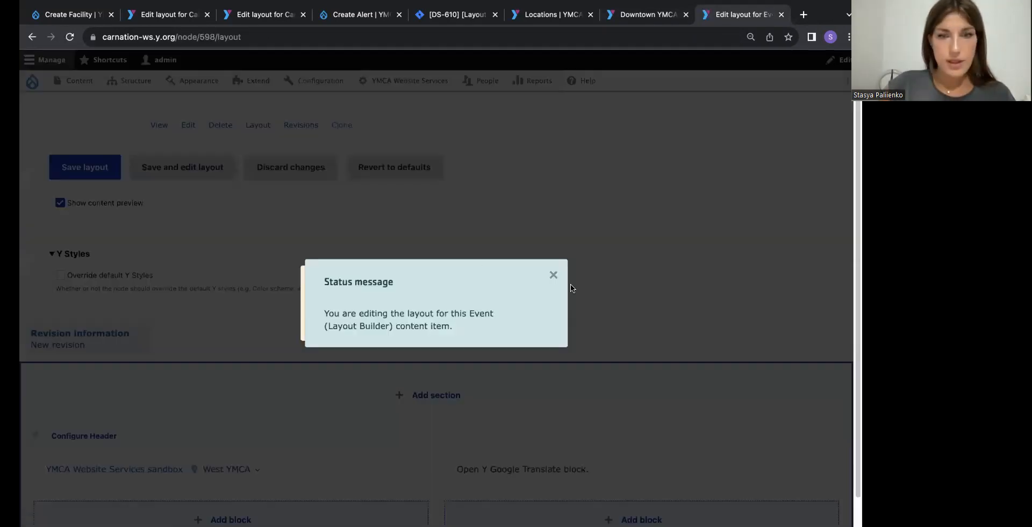
{"action": "left_click", "coordinate": [554, 276]}
{"action": "left_click", "coordinate": [549, 280]}
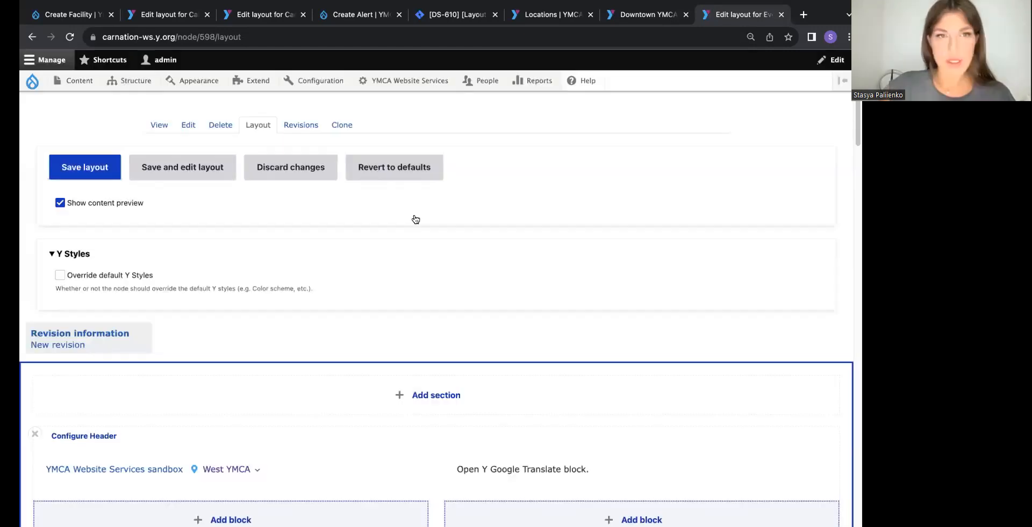
- Open the event's edit form and look through its location info, event dates, header image and remaining fields
{"action": "left_click", "coordinate": [188, 129]}
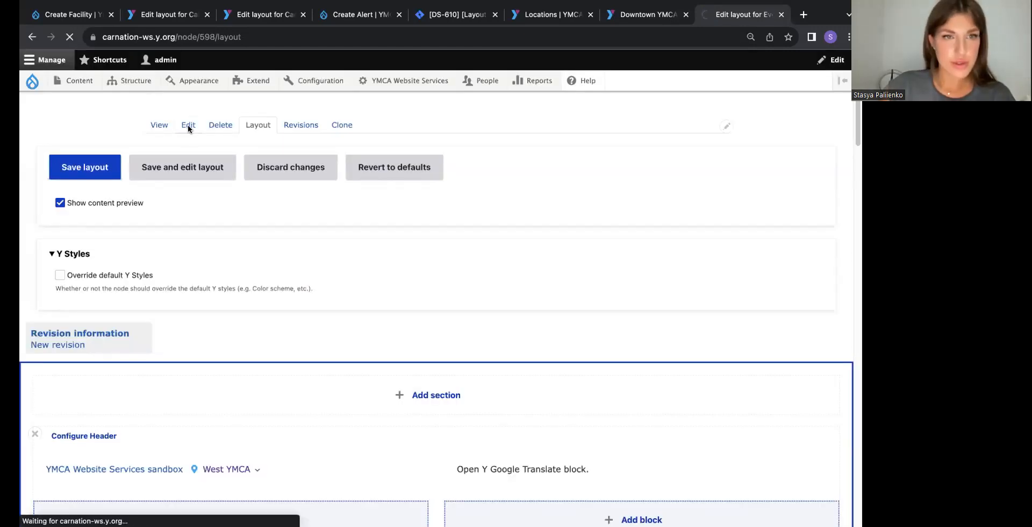
{"action": "scroll", "coordinate": [221, 210], "scroll_direction": "down", "scroll_amount": 7}
{"action": "scroll", "coordinate": [221, 211], "scroll_direction": "down", "scroll_amount": 10}
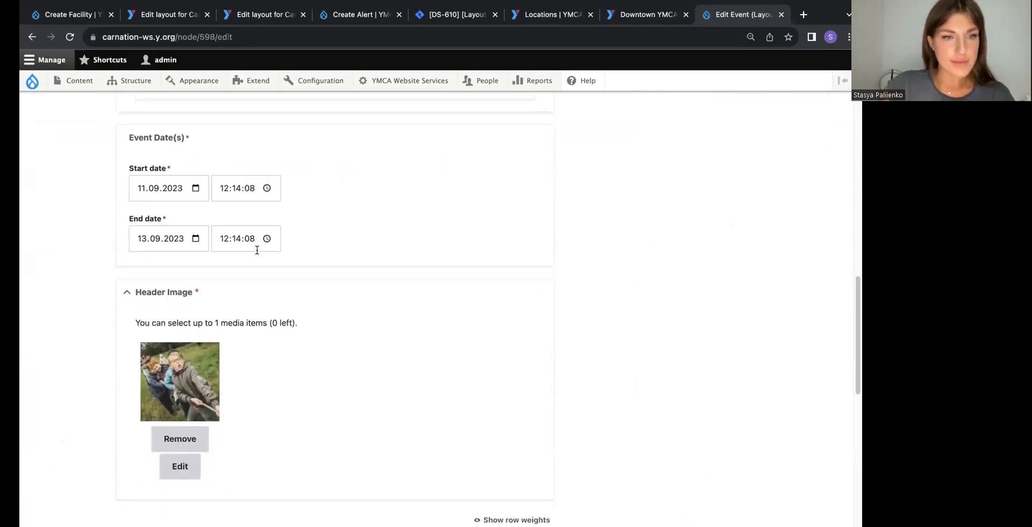
{"action": "scroll", "coordinate": [257, 250], "scroll_direction": "down", "scroll_amount": 8}
{"action": "scroll", "coordinate": [257, 250], "scroll_direction": "up", "scroll_amount": 4}
{"action": "scroll", "coordinate": [257, 250], "scroll_direction": "down", "scroll_amount": 6}
{"action": "scroll", "coordinate": [257, 250], "scroll_direction": "up", "scroll_amount": 20}
{"action": "scroll", "coordinate": [255, 266], "scroll_direction": "down", "scroll_amount": 4}
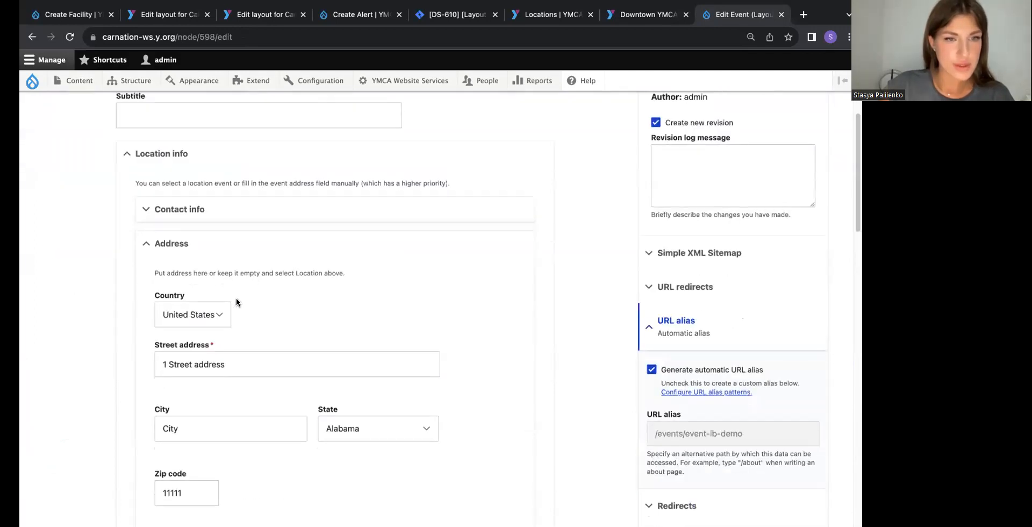
- Expand the event's Contact info and fill in the contact's name, phone number and e-mail
{"action": "scroll", "coordinate": [237, 302], "scroll_direction": "down", "scroll_amount": 1}
{"action": "left_click", "coordinate": [179, 185]}
{"action": "left_click", "coordinate": [220, 227]}
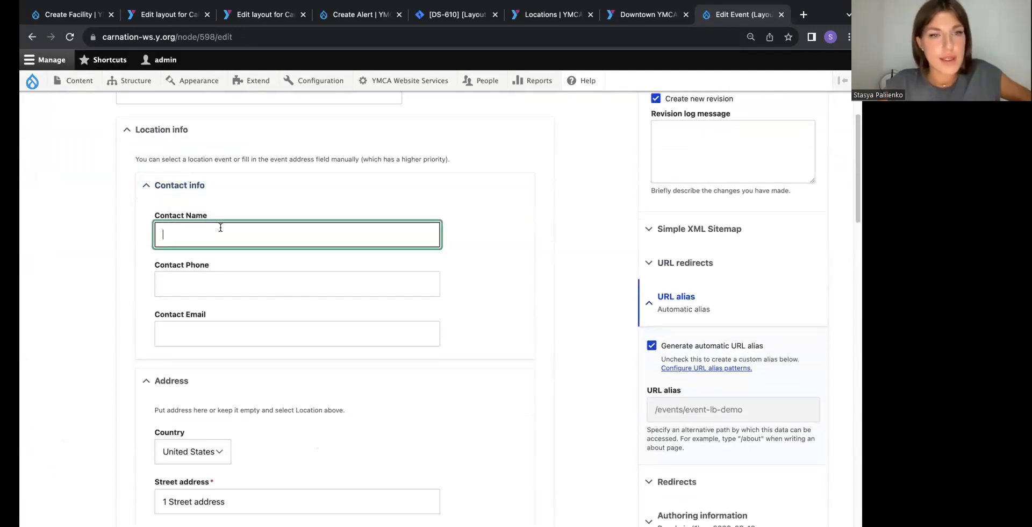
{"action": "type", "text": "First Name Last Name"}
{"action": "left_click", "coordinate": [219, 272]}
{"action": "type", "text": "+123456789"}
{"action": "left_click", "coordinate": [219, 333]}
{"action": "type", "text": "tet"}
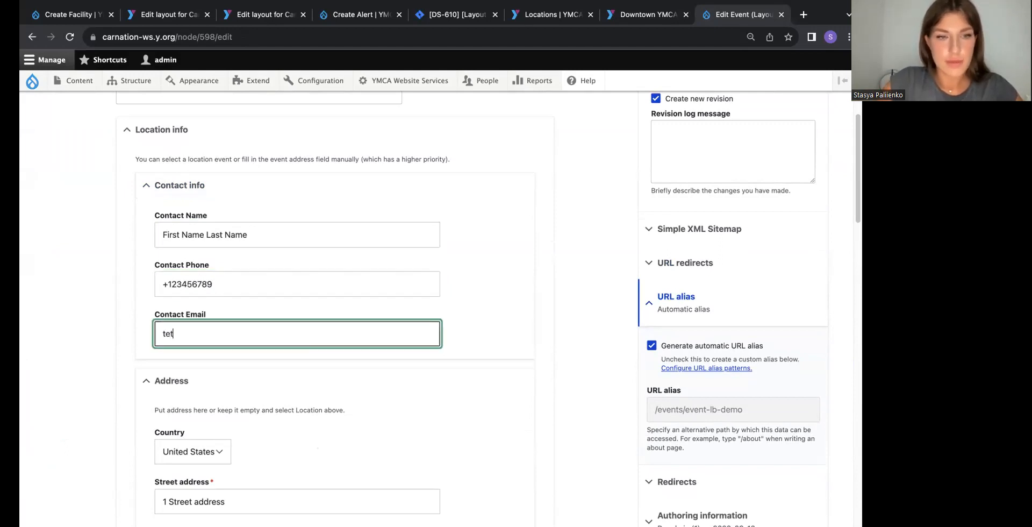
{"action": "key", "text": "BackSpace"}
{"action": "type", "text": "st@gma"}
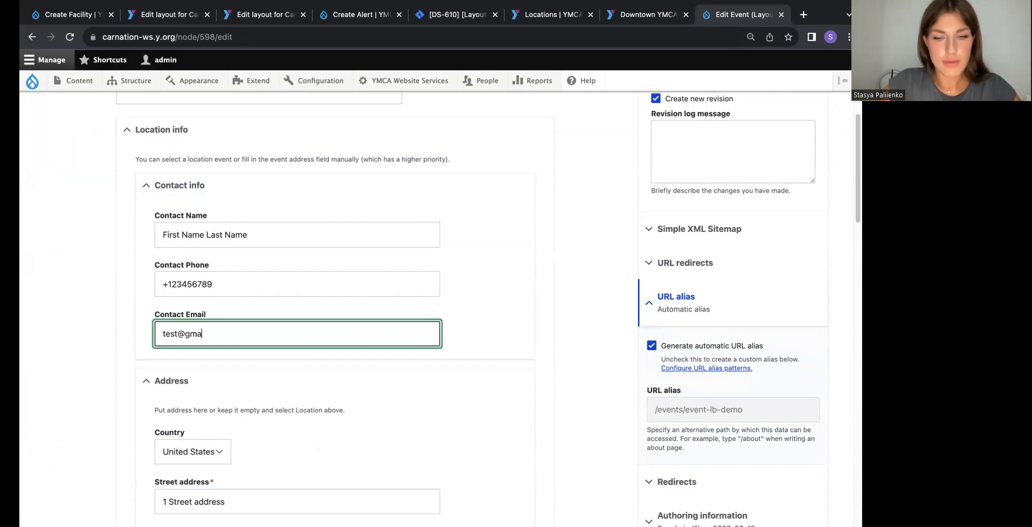
{"action": "type", "text": "il.com"}
- Save the event and check the contact information section on its published page
{"action": "scroll", "coordinate": [102, 436], "scroll_direction": "down", "scroll_amount": 15}
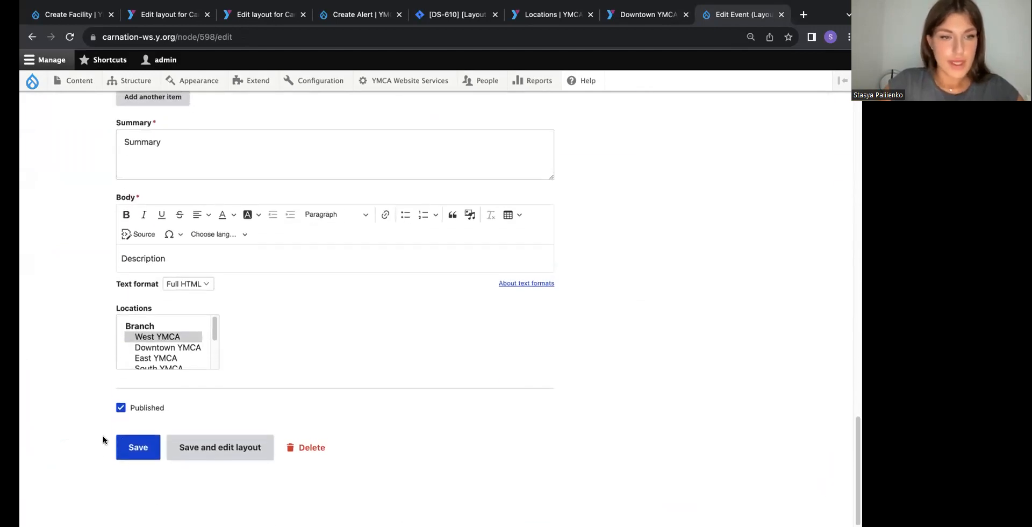
{"action": "left_click", "coordinate": [127, 444]}
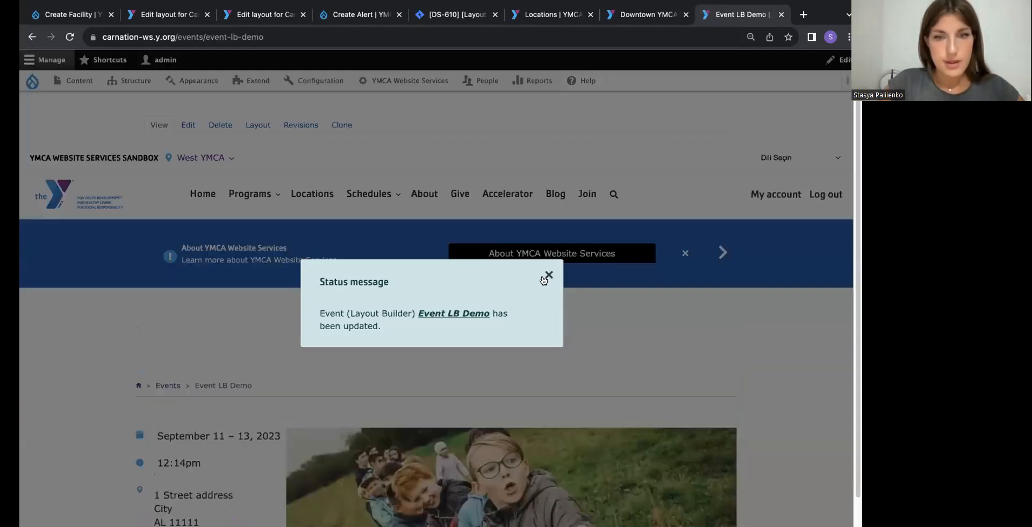
{"action": "left_click", "coordinate": [544, 277]}
{"action": "scroll", "coordinate": [543, 279], "scroll_direction": "down", "scroll_amount": 10}
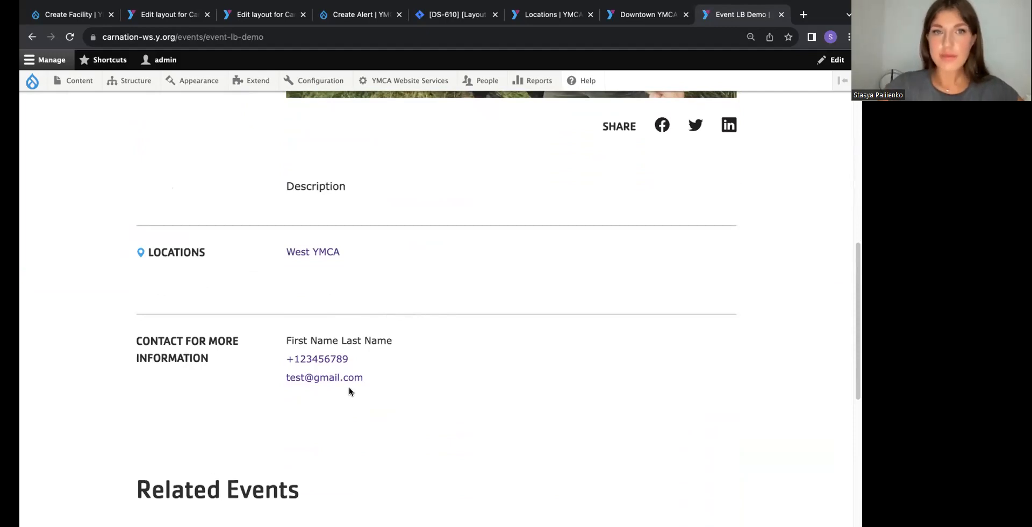
{"action": "scroll", "coordinate": [444, 250], "scroll_direction": "up", "scroll_amount": 7}
{"action": "scroll", "coordinate": [444, 249], "scroll_direction": "up", "scroll_amount": 4}
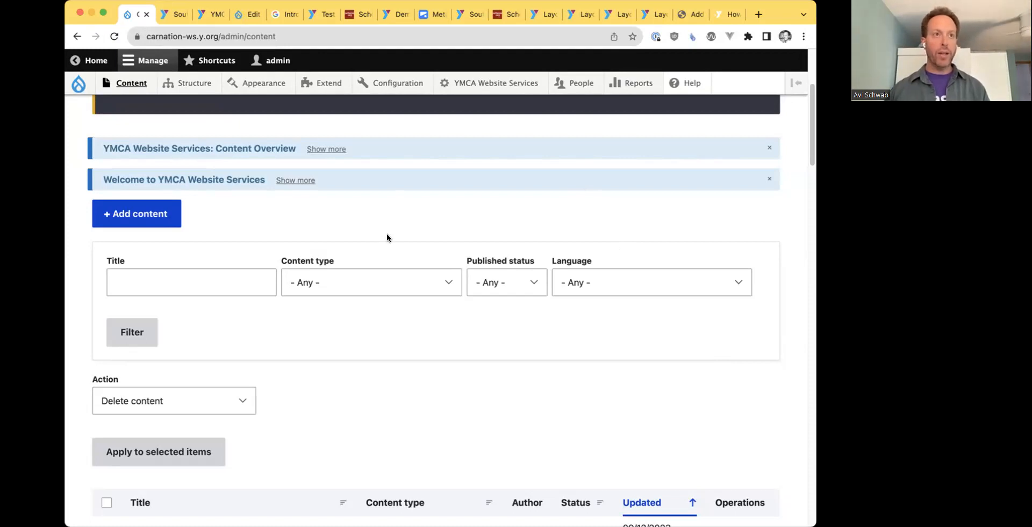
- Expand the Content Overview and Welcome help notices on the Content administration page, then open and close the Content Overview video
{"action": "scroll", "coordinate": [387, 235], "scroll_direction": "up", "scroll_amount": 5}
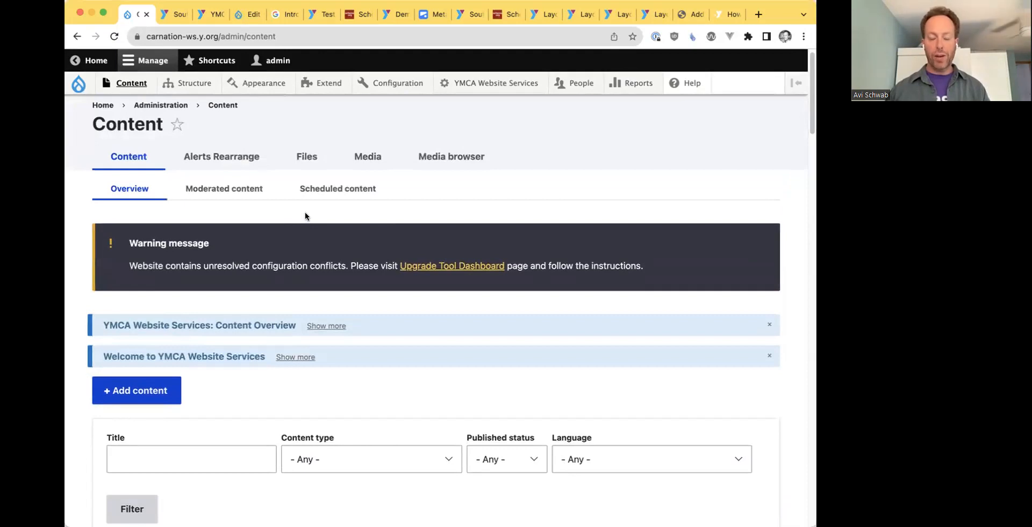
{"action": "scroll", "coordinate": [305, 213], "scroll_direction": "down", "scroll_amount": 1}
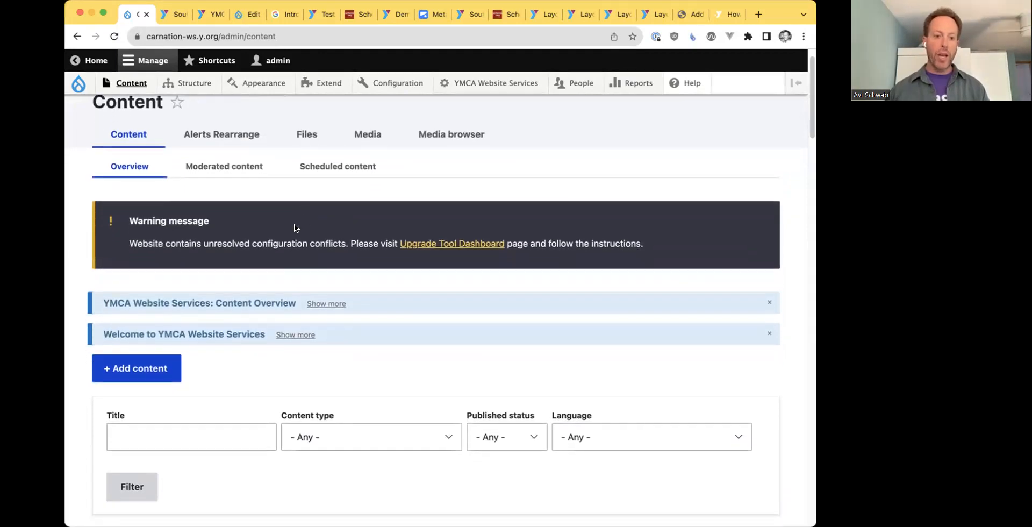
{"action": "scroll", "coordinate": [301, 223], "scroll_direction": "down", "scroll_amount": 2}
{"action": "left_click_drag", "start_coordinate": [236, 225], "coordinate": [264, 225]}
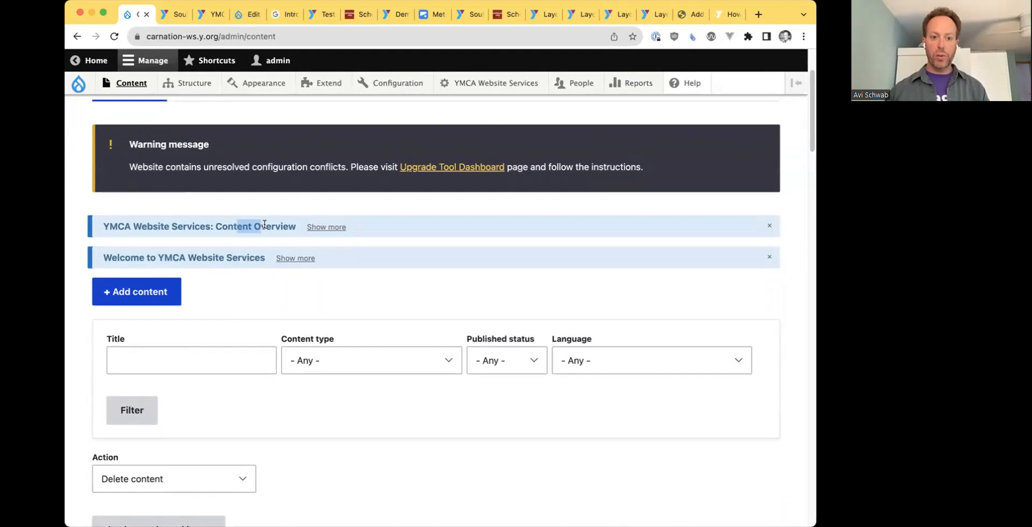
{"action": "left_click", "coordinate": [369, 228]}
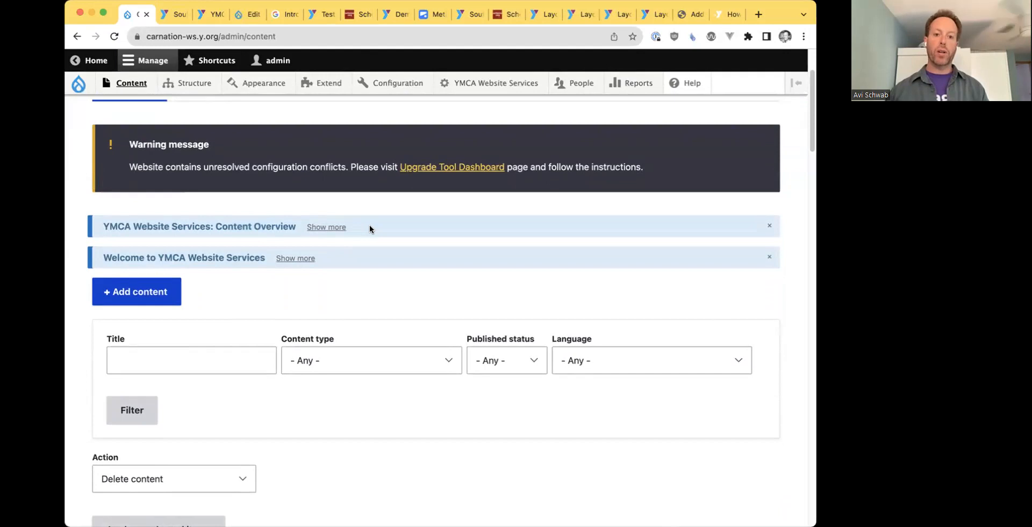
{"action": "left_click", "coordinate": [341, 227]}
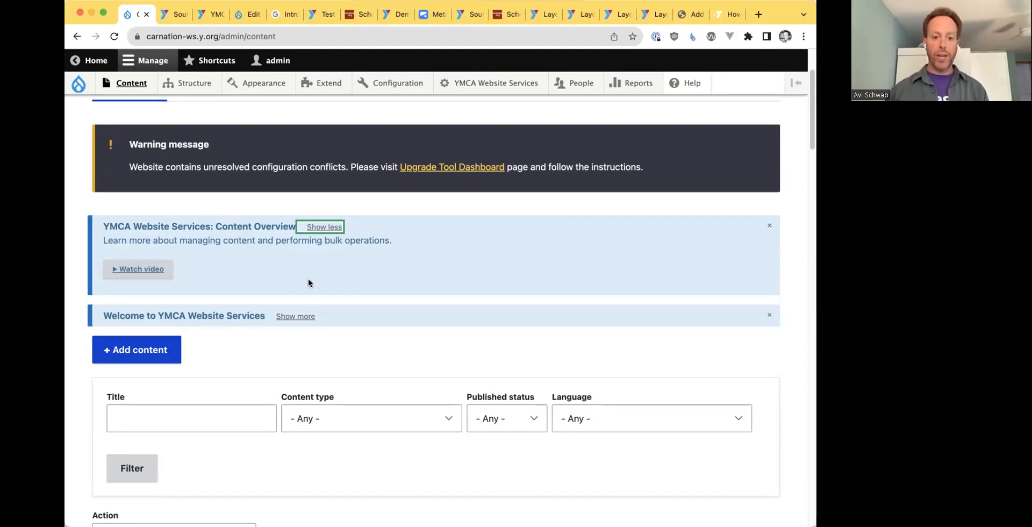
{"action": "left_click", "coordinate": [307, 315]}
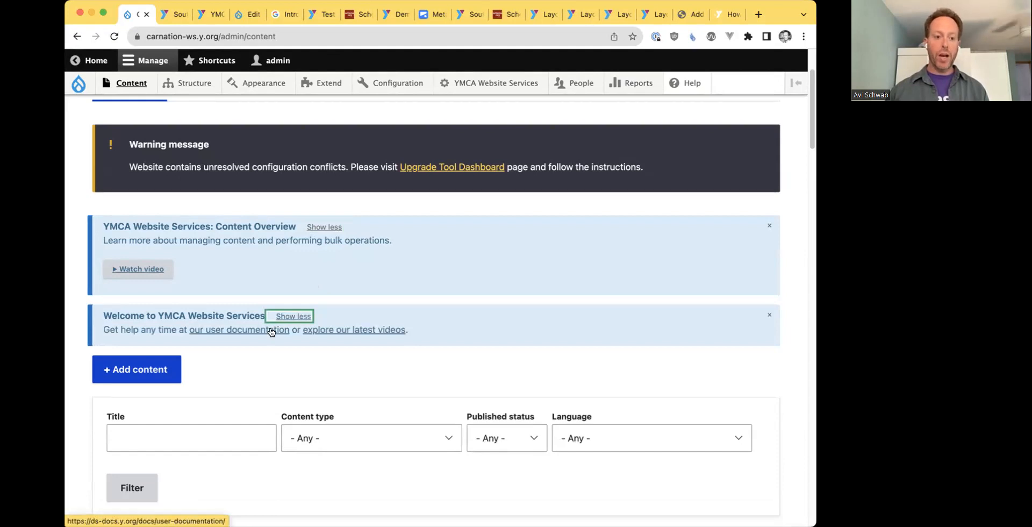
{"action": "left_click", "coordinate": [146, 268]}
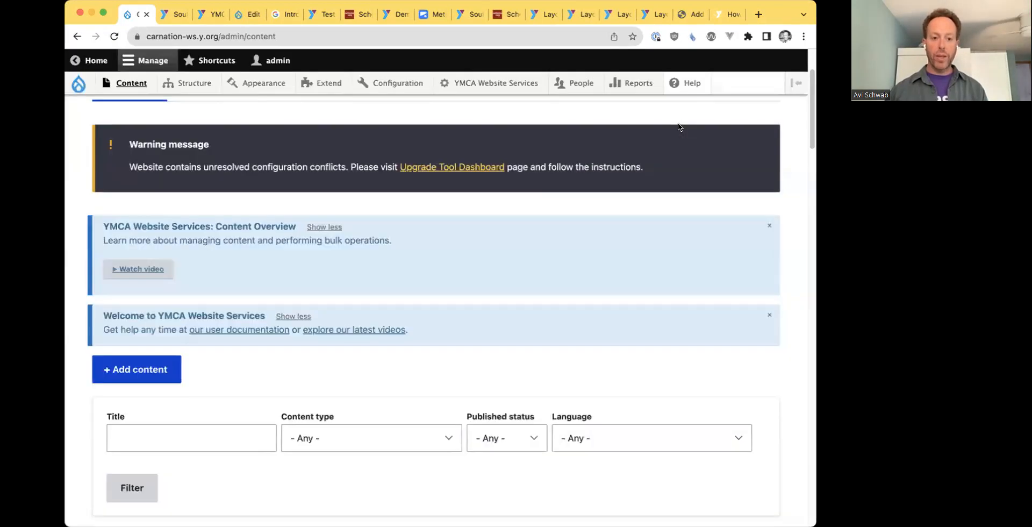
{"action": "left_click", "coordinate": [677, 123]}
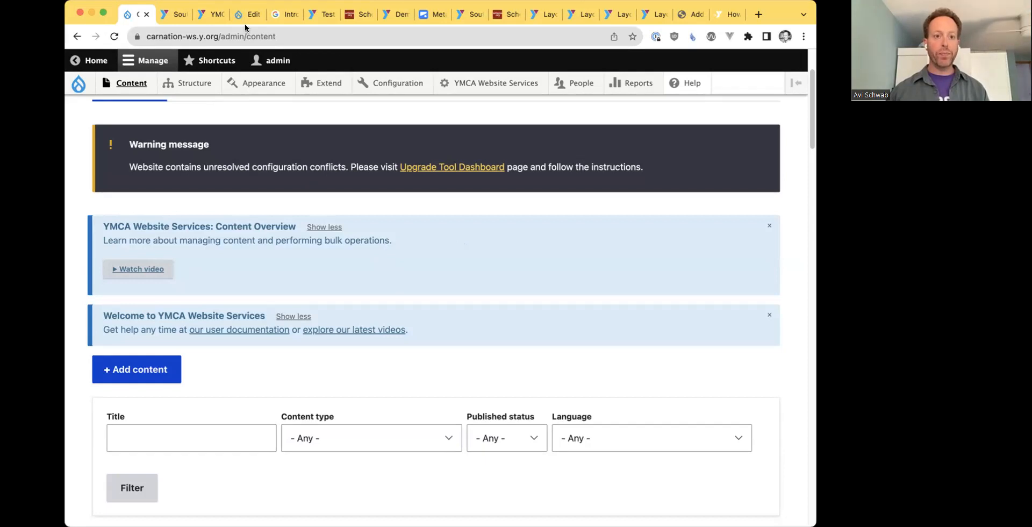
- Switch to the South YMCA page and examine its header, page management options and branch details
{"action": "left_click", "coordinate": [177, 14]}
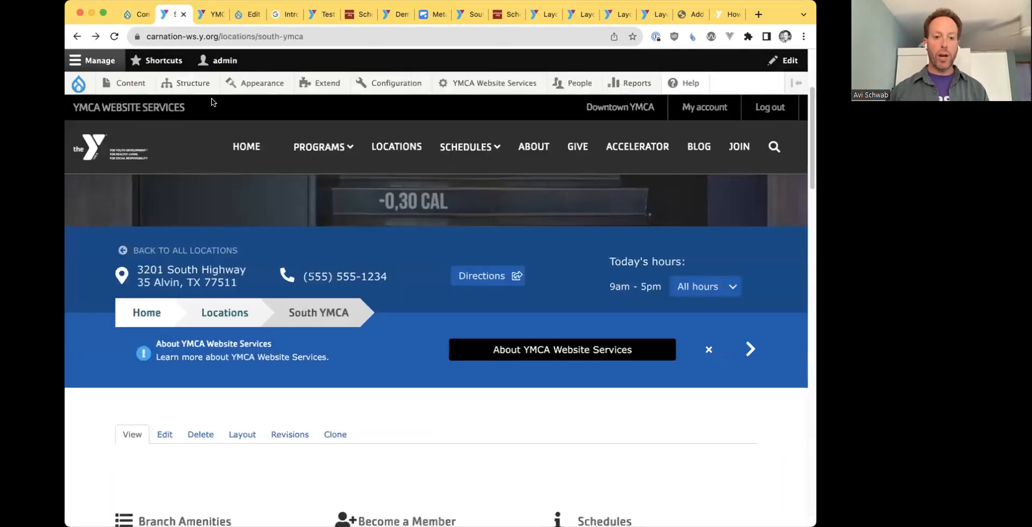
{"action": "scroll", "coordinate": [369, 366], "scroll_direction": "down", "scroll_amount": 1}
{"action": "mouse_move", "coordinate": [369, 366]}
{"action": "left_mouse_down"}
{"action": "mouse_move", "coordinate": [253, 366]}
{"action": "mouse_move", "coordinate": [263, 384]}
{"action": "mouse_move", "coordinate": [343, 420]}
{"action": "left_mouse_up"}
{"action": "left_click", "coordinate": [342, 418]}
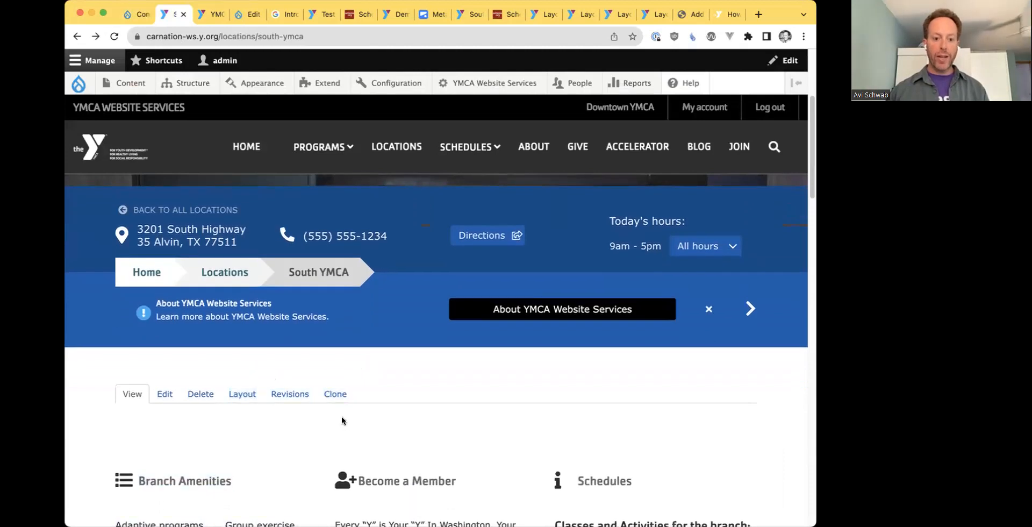
{"action": "scroll", "coordinate": [341, 416], "scroll_direction": "down", "scroll_amount": 2}
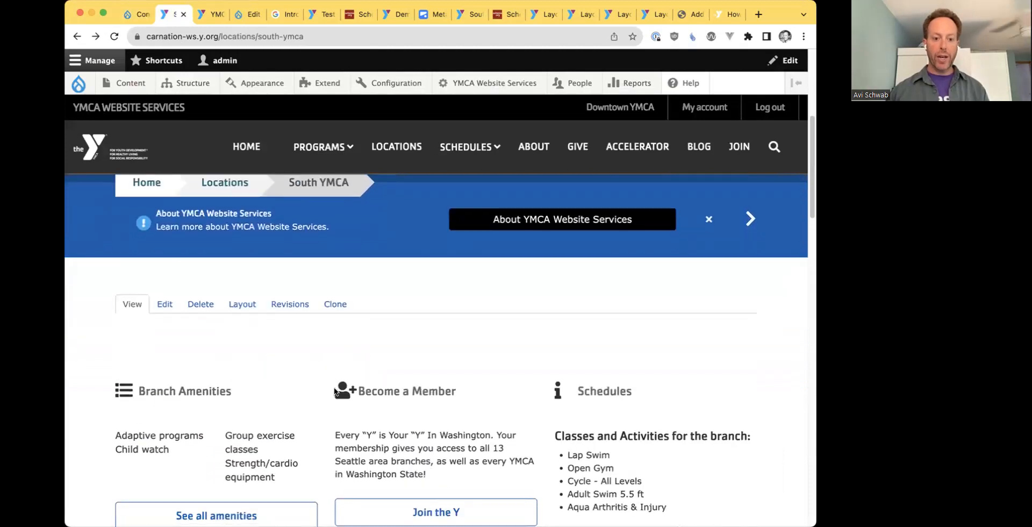
- Open the revision history of the South YMCA page and examine its listed revisions with their revert and compare options
{"action": "left_click", "coordinate": [286, 310]}
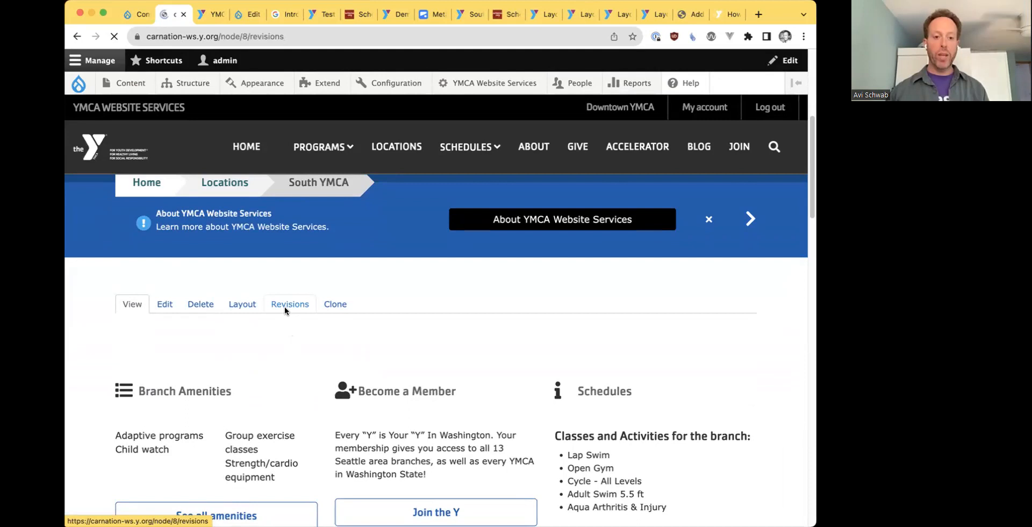
{"action": "scroll", "coordinate": [285, 310], "scroll_direction": "down", "scroll_amount": 3}
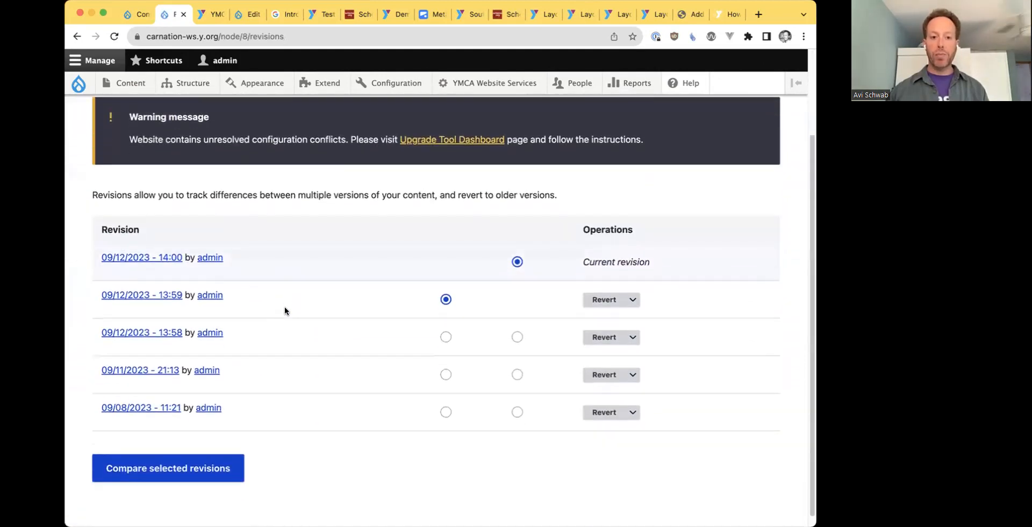
{"action": "left_click_drag", "start_coordinate": [105, 237], "coordinate": [194, 404]}
{"action": "left_click", "coordinate": [591, 456]}
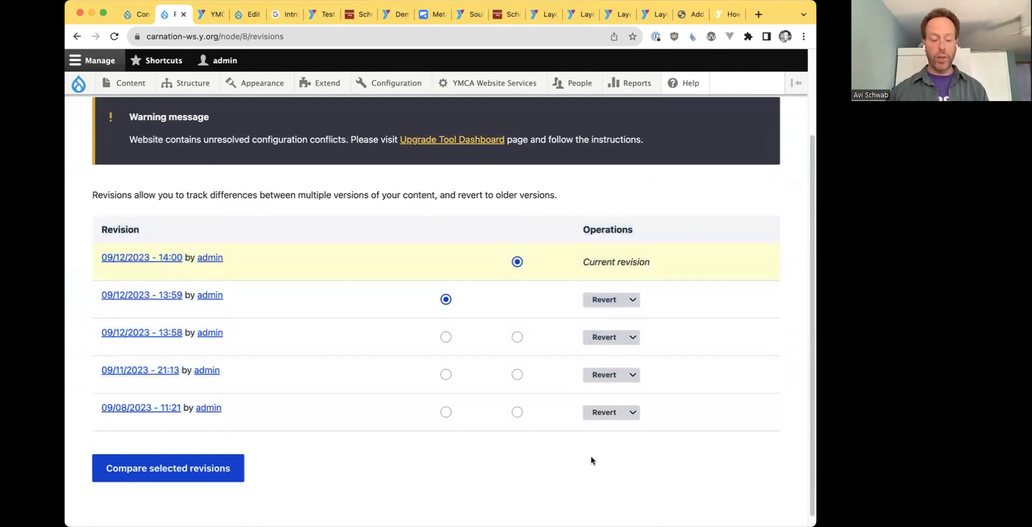
- Compare the 09/08/2023 - 11:21 revision of the South YMCA page with the current 09/12/2023 - 14:00 revision
{"action": "scroll", "coordinate": [591, 460], "scroll_direction": "down", "scroll_amount": 1}
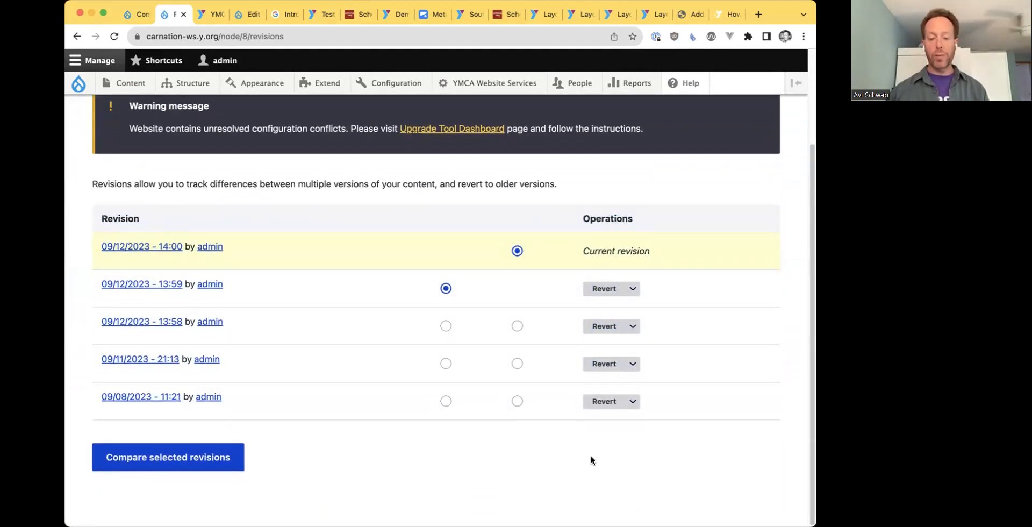
{"action": "left_click", "coordinate": [446, 402]}
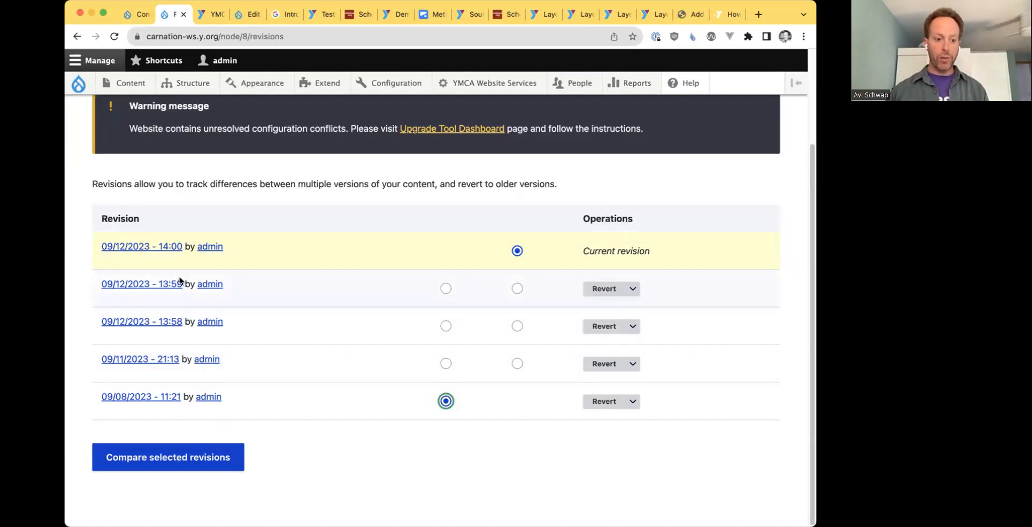
{"action": "triple_click", "coordinate": [255, 361]}
{"action": "left_click_drag", "start_coordinate": [255, 361], "coordinate": [211, 260]}
{"action": "left_click", "coordinate": [290, 441]}
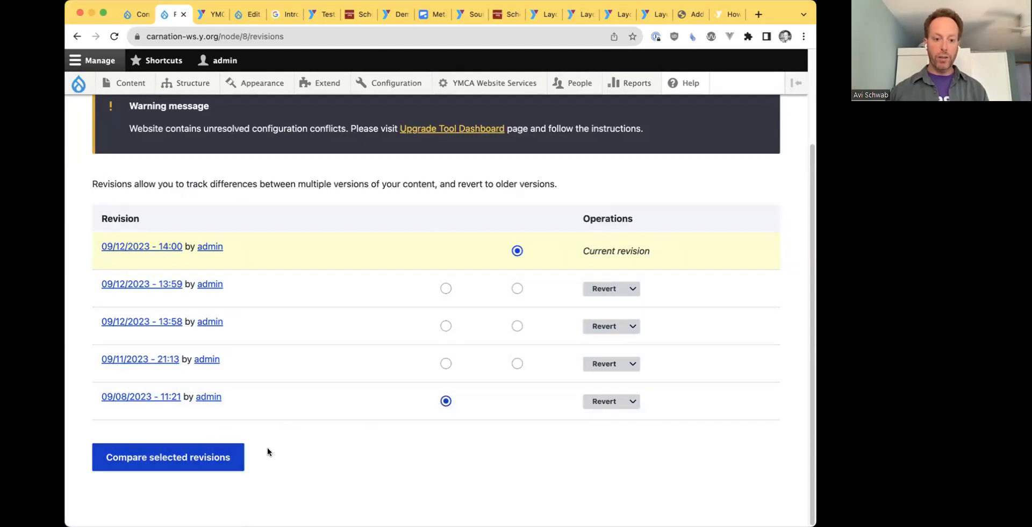
{"action": "left_click", "coordinate": [188, 454]}
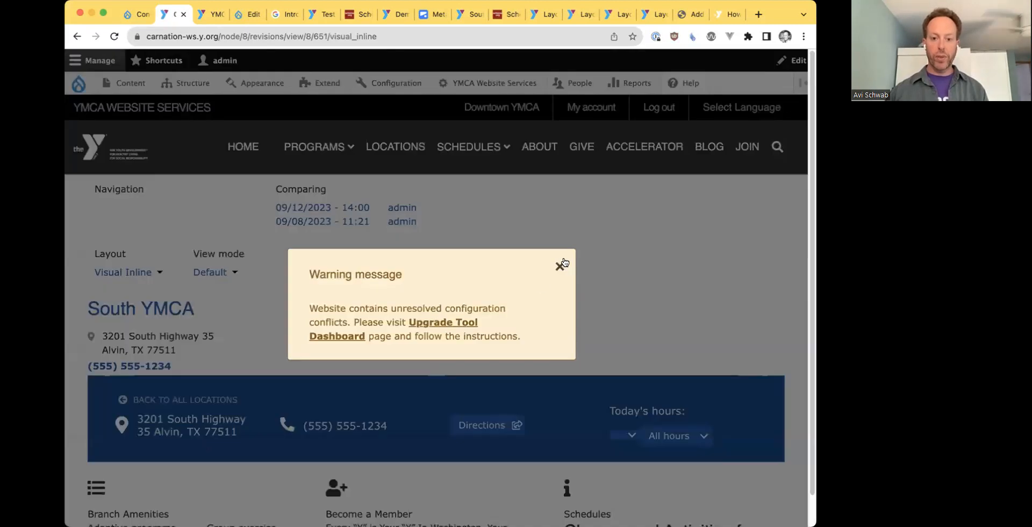
- Dismiss the warning message and examine the Branch Hours differences in the visual inline comparison
{"action": "left_click", "coordinate": [560, 265]}
{"action": "scroll", "coordinate": [495, 263], "scroll_direction": "down", "scroll_amount": 1}
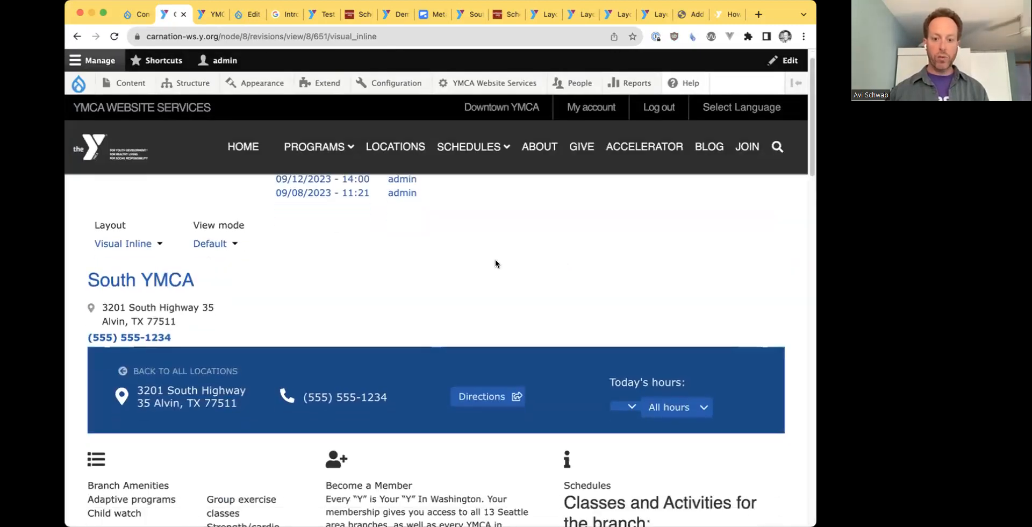
{"action": "scroll", "coordinate": [495, 264], "scroll_direction": "down", "scroll_amount": 18}
{"action": "scroll", "coordinate": [495, 263], "scroll_direction": "down", "scroll_amount": 10}
{"action": "left_click_drag", "start_coordinate": [226, 357], "coordinate": [95, 293]}
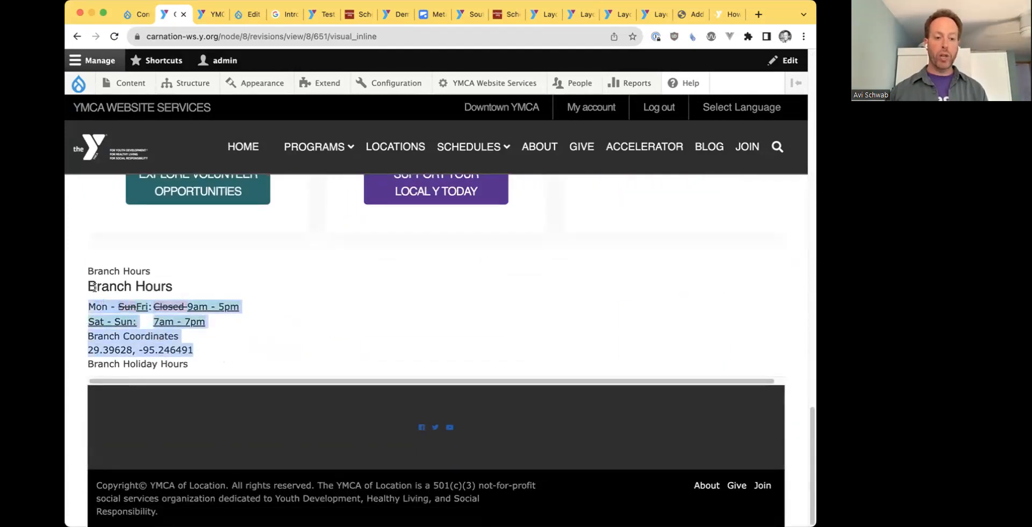
{"action": "left_click", "coordinate": [94, 286]}
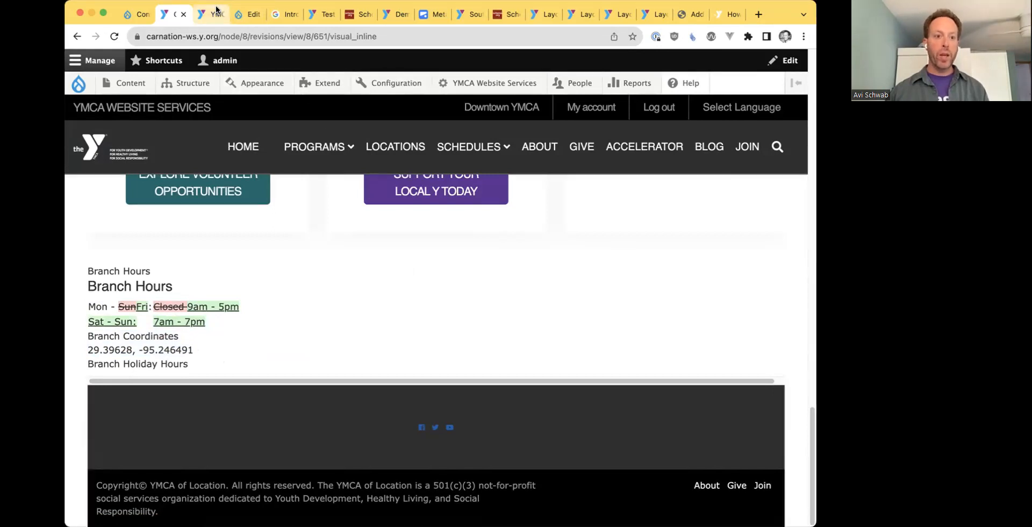
- Switch to the YMCA Website Services home page and examine its banner heading and introductory text
{"action": "left_click", "coordinate": [195, 14]}
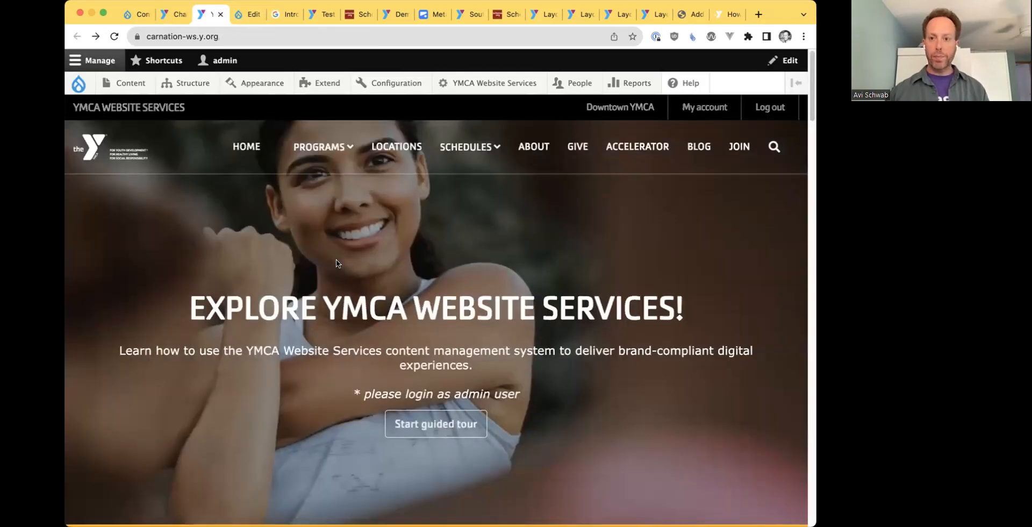
{"action": "scroll", "coordinate": [336, 263], "scroll_direction": "down", "scroll_amount": 1}
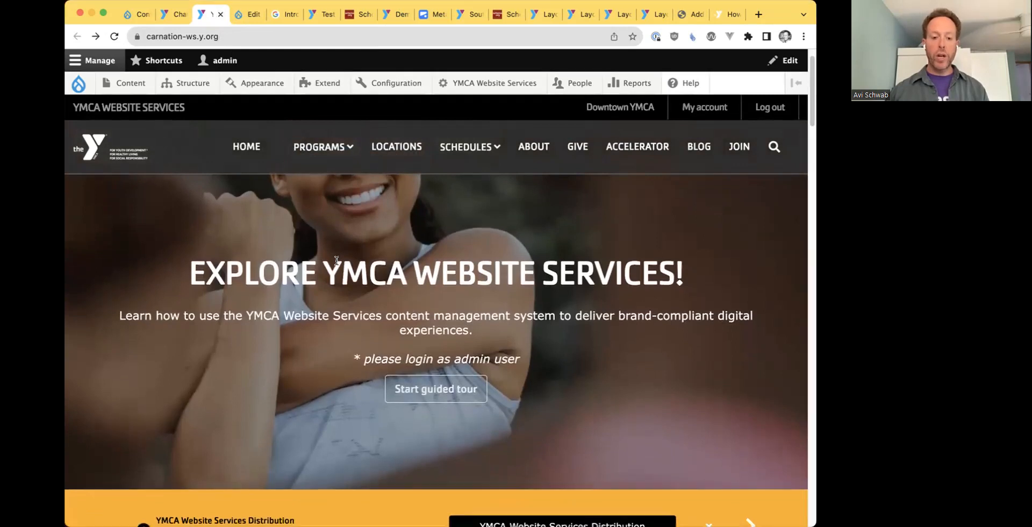
{"action": "scroll", "coordinate": [336, 261], "scroll_direction": "down", "scroll_amount": 1}
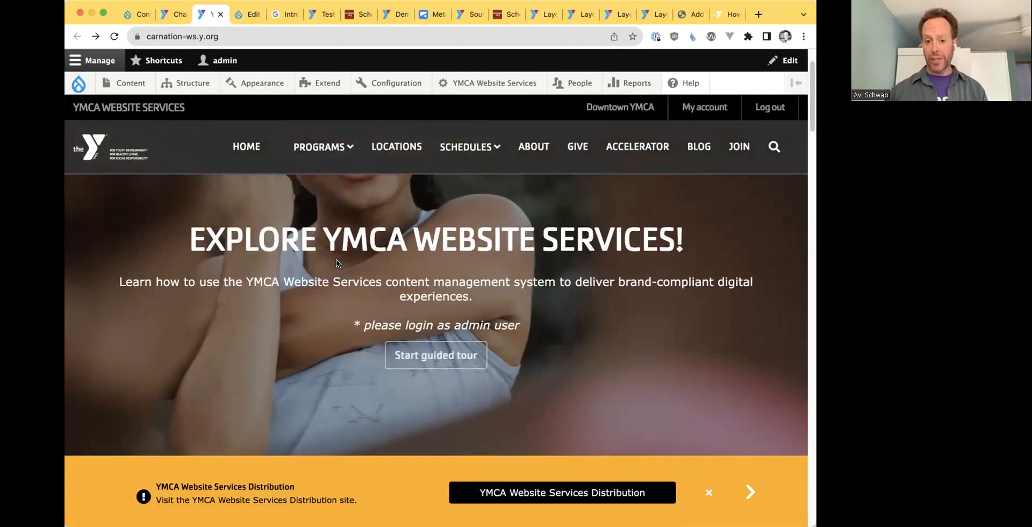
{"action": "scroll", "coordinate": [337, 259], "scroll_direction": "down", "scroll_amount": 1}
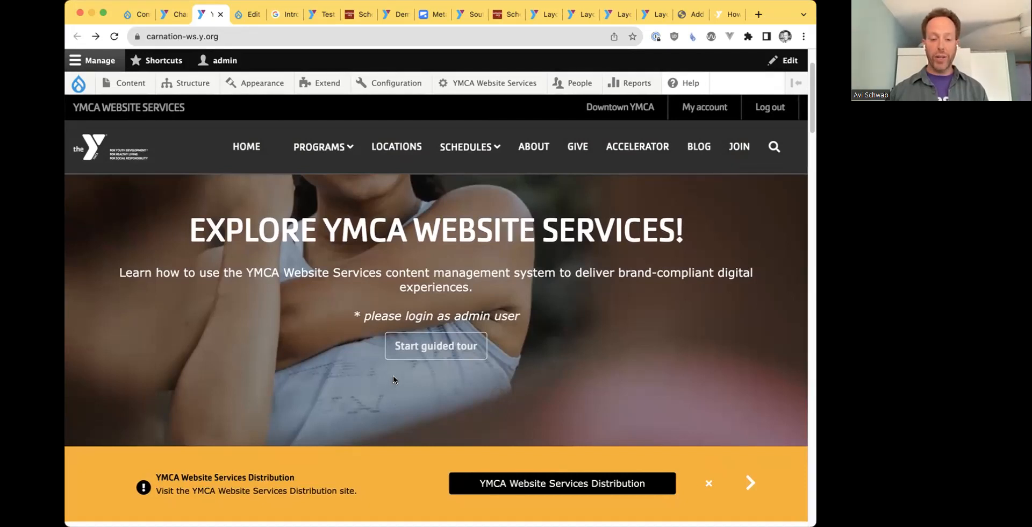
{"action": "left_click_drag", "start_coordinate": [189, 230], "coordinate": [578, 232]}
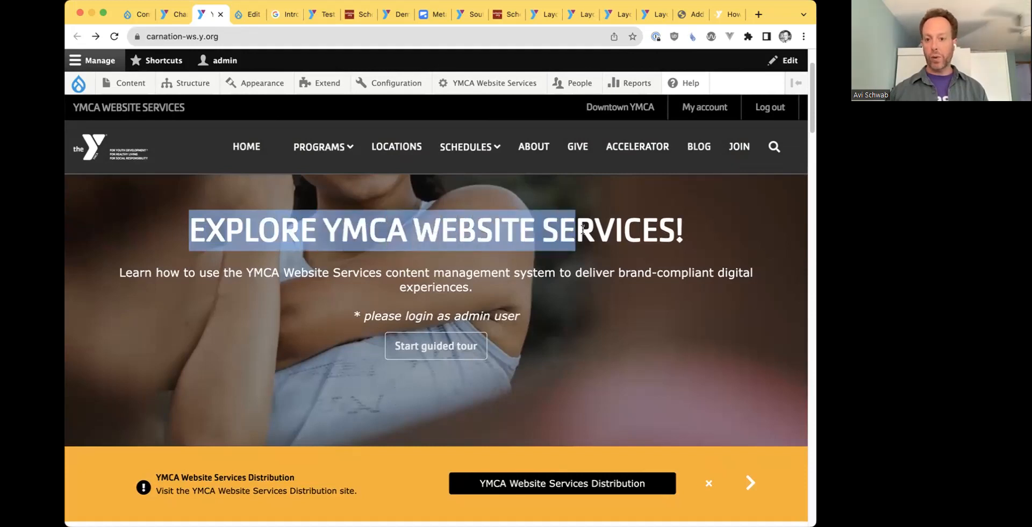
{"action": "left_click", "coordinate": [563, 265]}
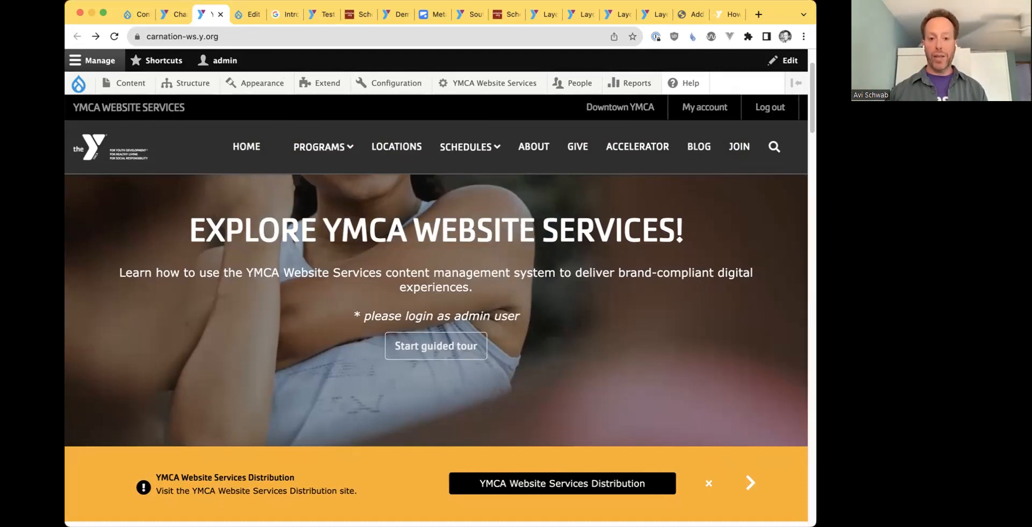
{"action": "left_click_drag", "start_coordinate": [308, 269], "coordinate": [540, 272]}
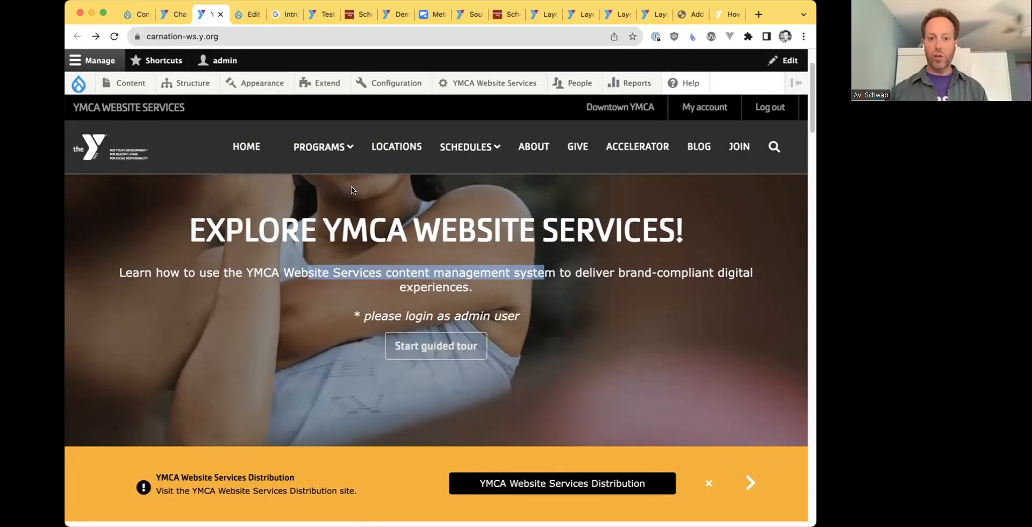
{"action": "left_click", "coordinate": [421, 280]}
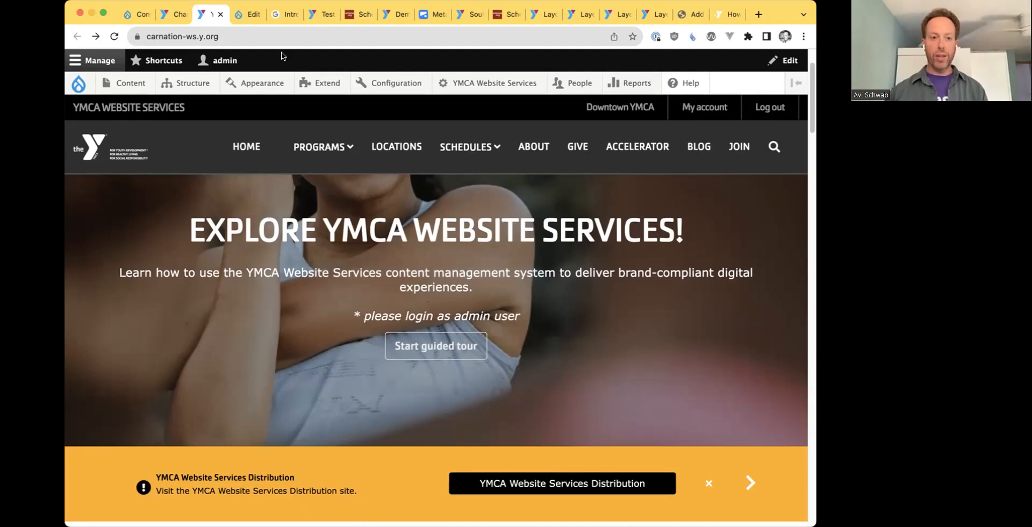
- Switch to the node 597 edit page and examine the CKEditor 5 sample content in the Simple content block
{"action": "left_click", "coordinate": [251, 17]}
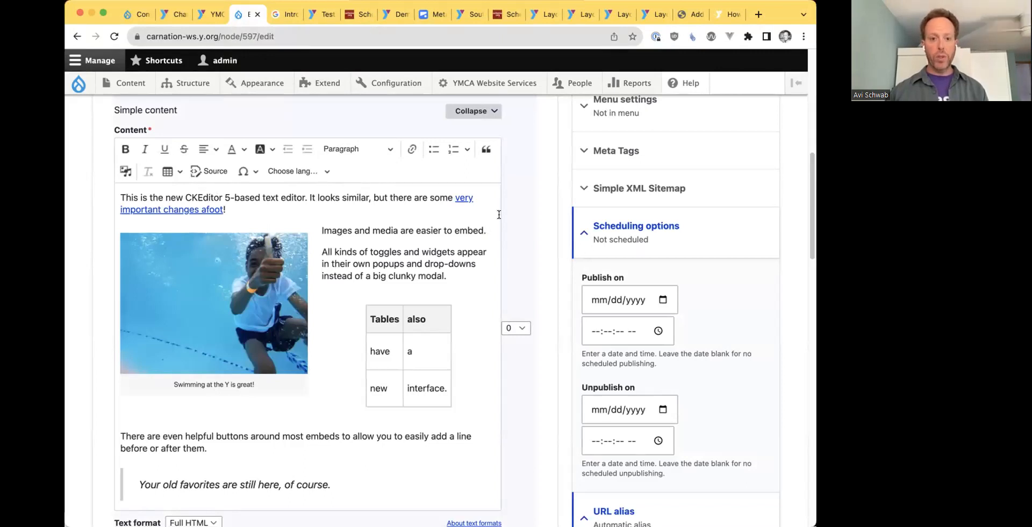
{"action": "double_click", "coordinate": [201, 199]}
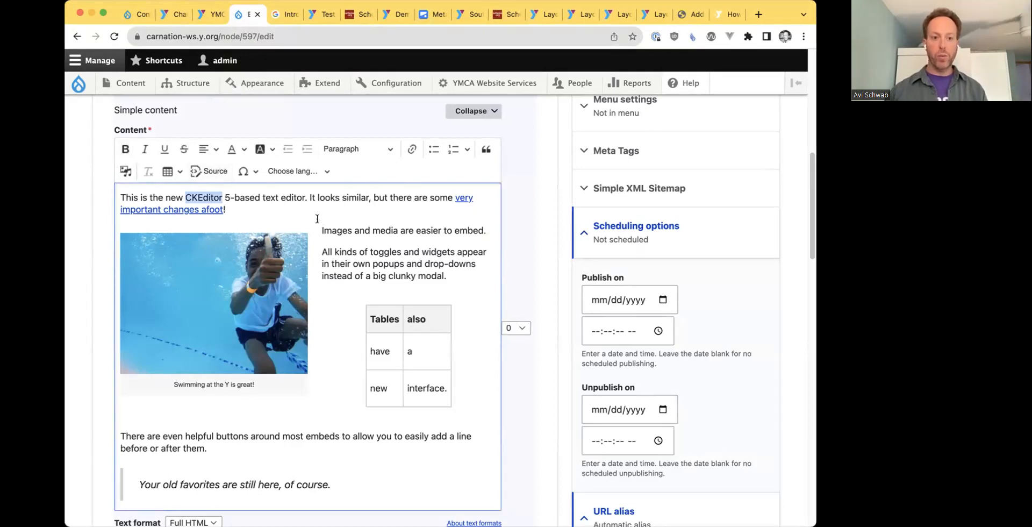
{"action": "left_click", "coordinate": [411, 192]}
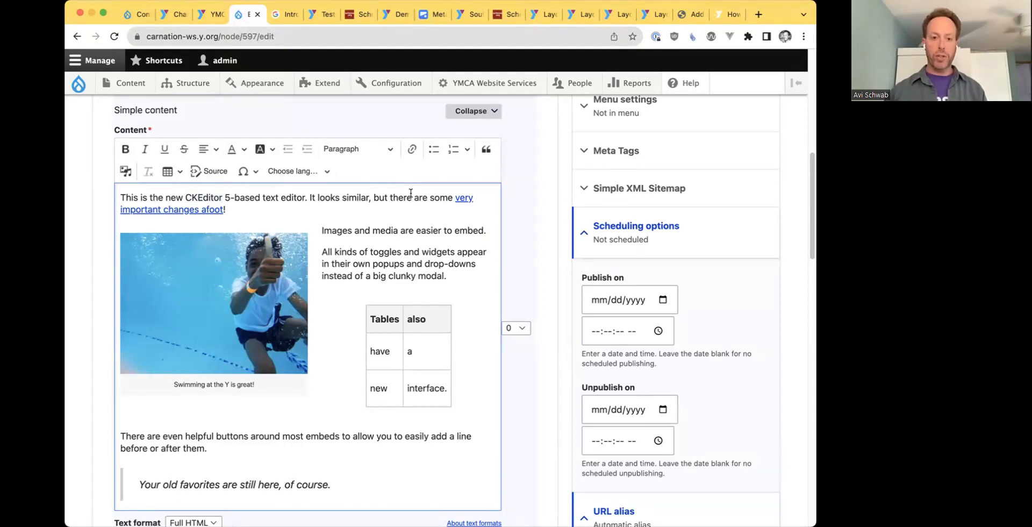
{"action": "scroll", "coordinate": [411, 192], "scroll_direction": "down", "scroll_amount": 1}
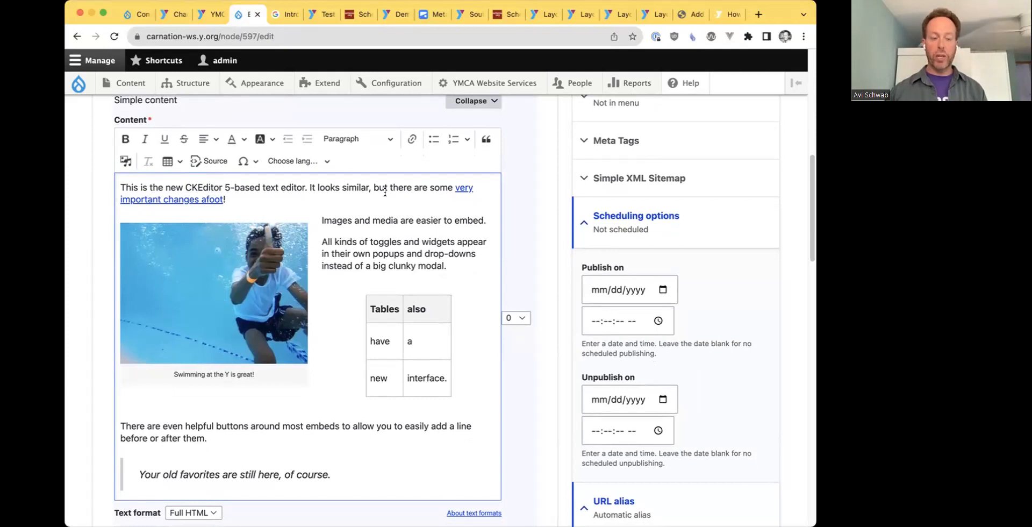
- Edit the "very important changes afoot" link and enable its advanced Open in new window option
{"action": "left_click", "coordinate": [182, 200]}
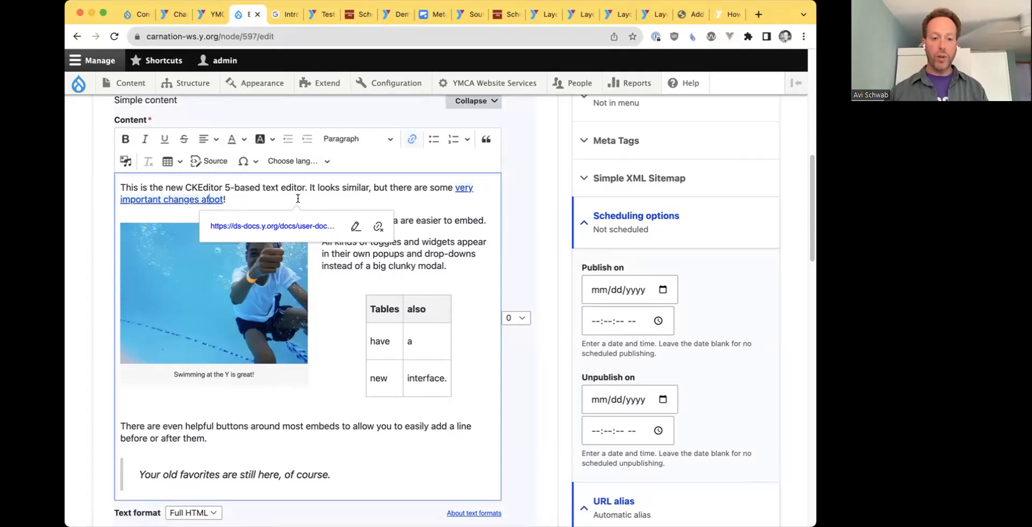
{"action": "left_click", "coordinate": [354, 224]}
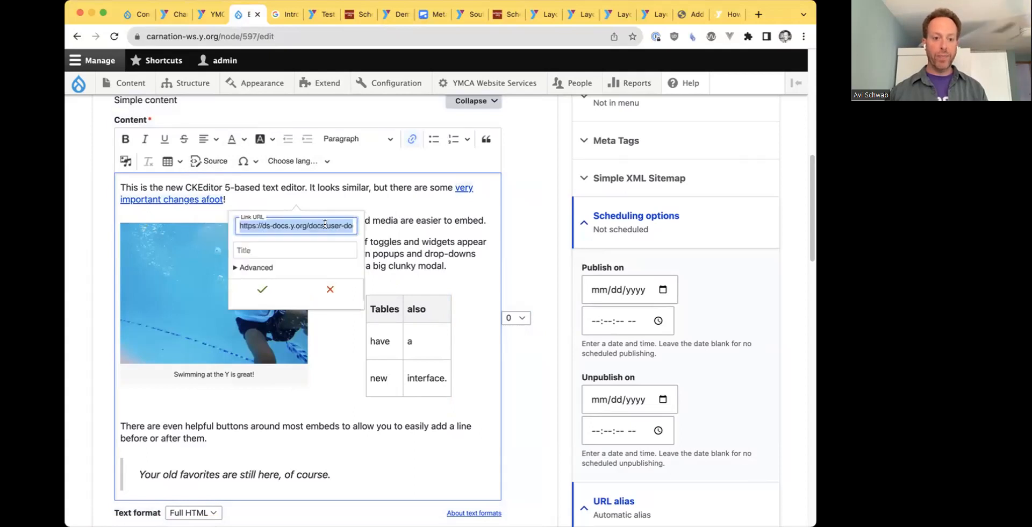
{"action": "left_click", "coordinate": [254, 250]}
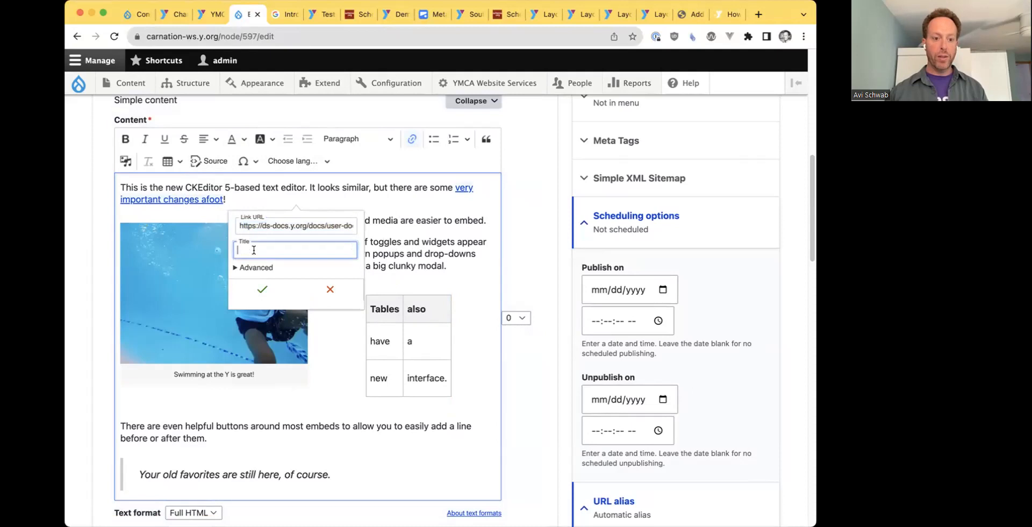
{"action": "left_click", "coordinate": [258, 268]}
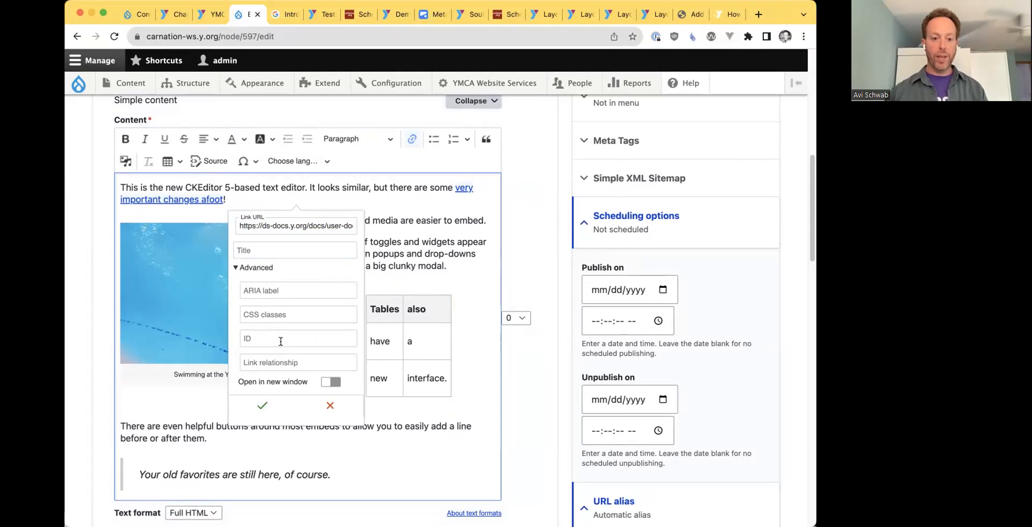
{"action": "left_click", "coordinate": [329, 382]}
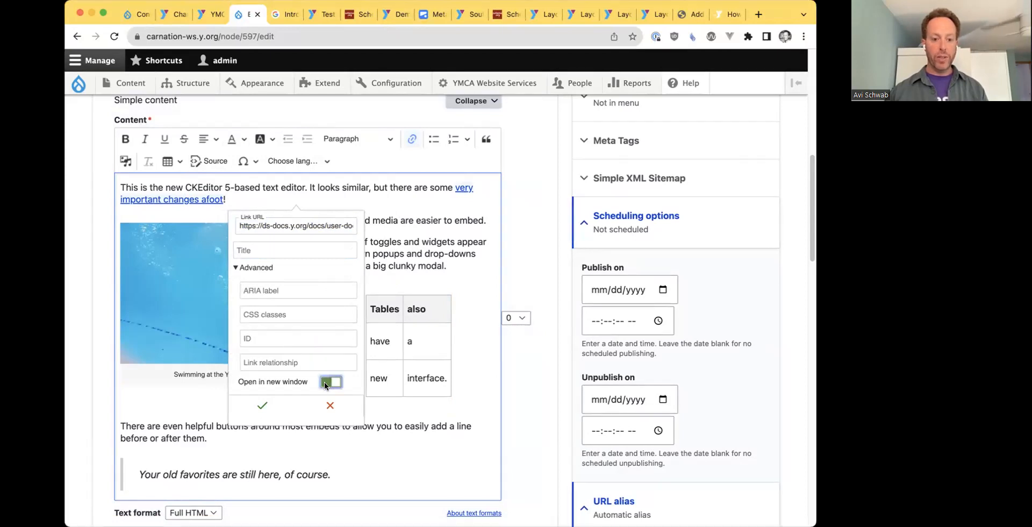
{"action": "left_click", "coordinate": [263, 405]}
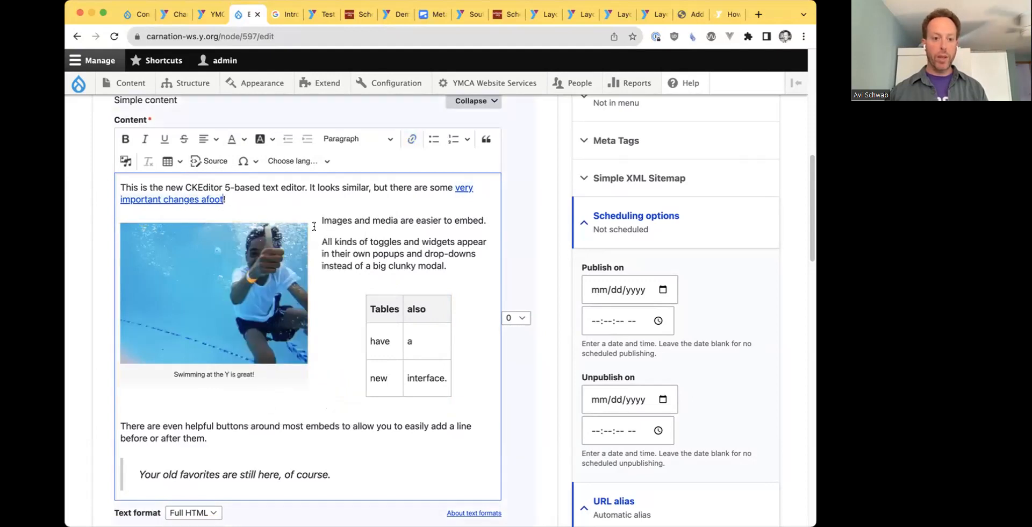
- Select the underwater swimming photo, review its alternative text override, and close the override editor
{"action": "left_click", "coordinate": [295, 235]}
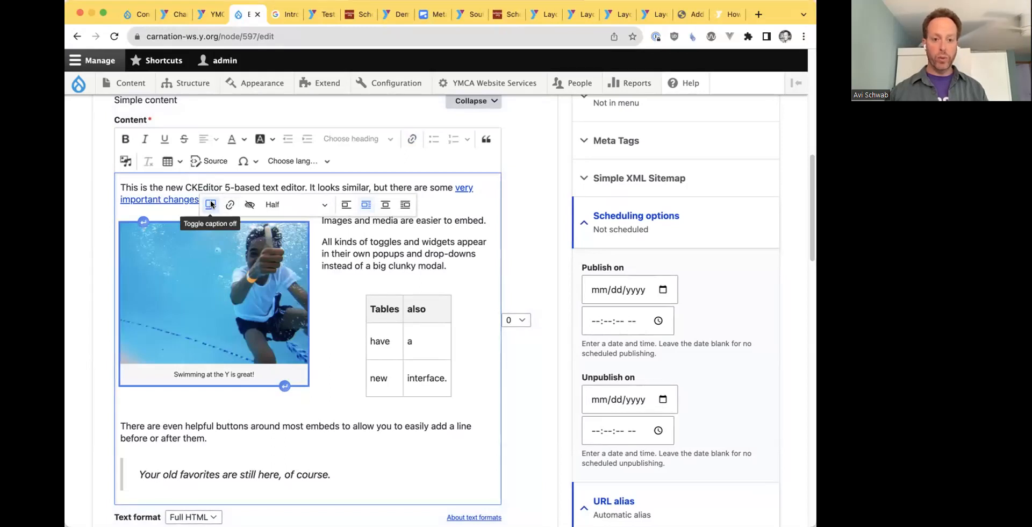
{"action": "left_click", "coordinate": [243, 204]}
{"action": "left_click_drag", "start_coordinate": [216, 407], "coordinate": [293, 403]}
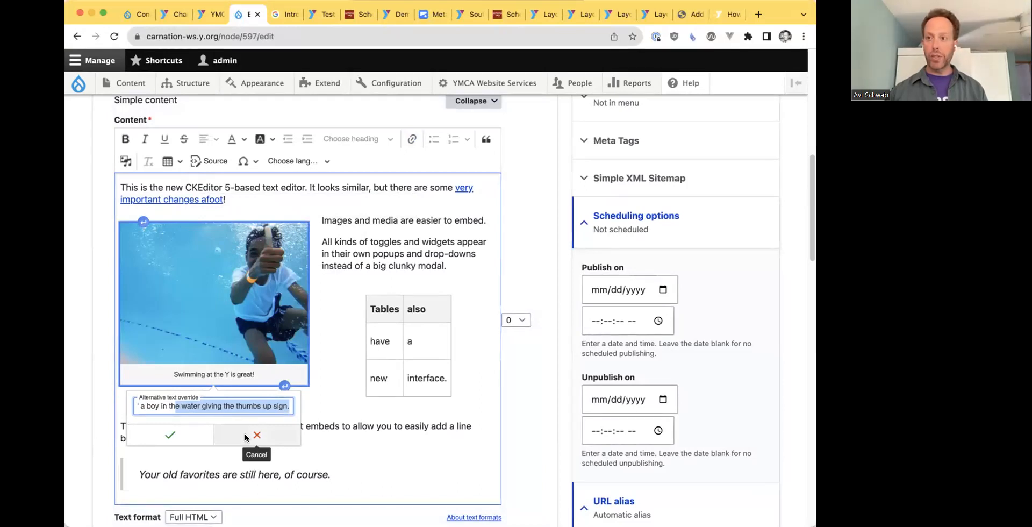
{"action": "left_click", "coordinate": [211, 436]}
{"action": "left_click", "coordinate": [326, 267]}
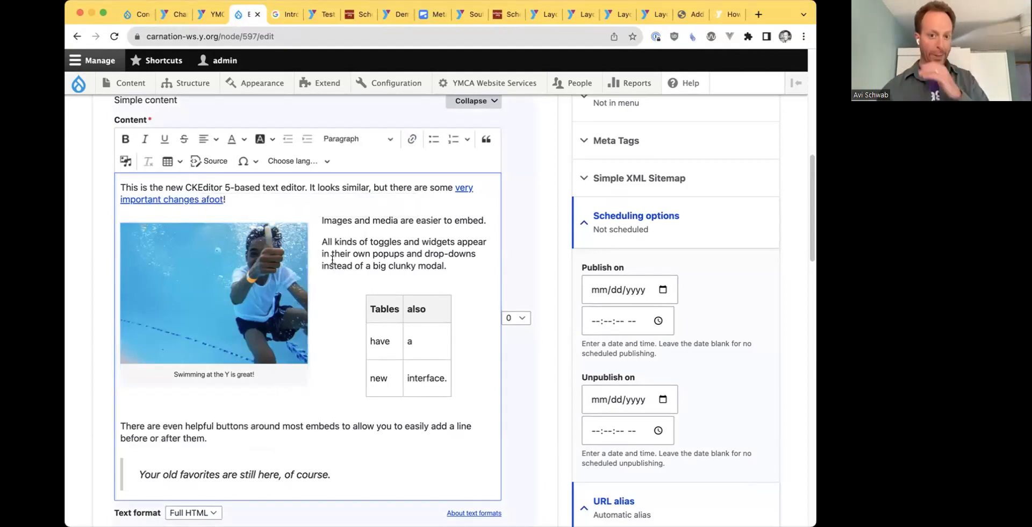
- Open the media library from the text editor and review the Video, Local Video and Document sections, highlighting the allowed document file types
{"action": "mouse_move", "coordinate": [291, 229]}
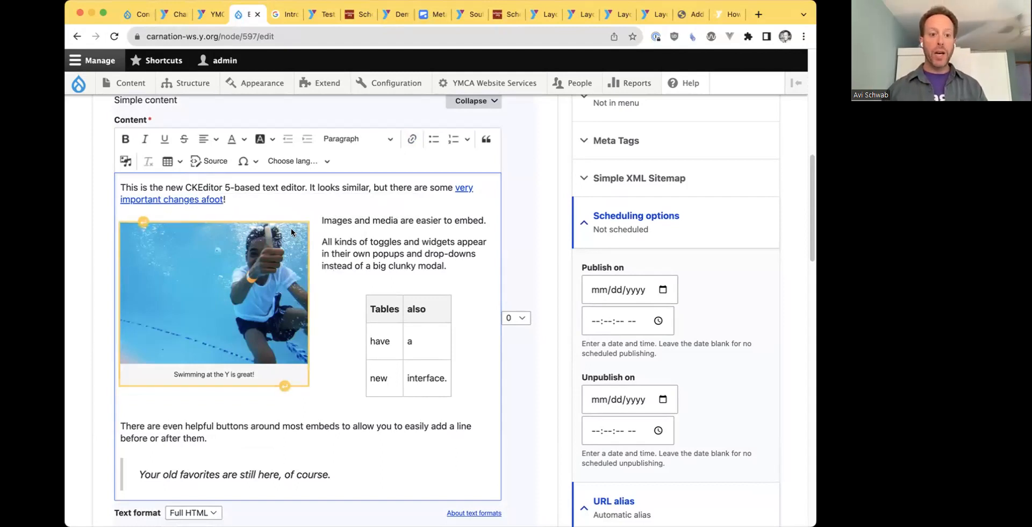
{"action": "left_click", "coordinate": [123, 161]}
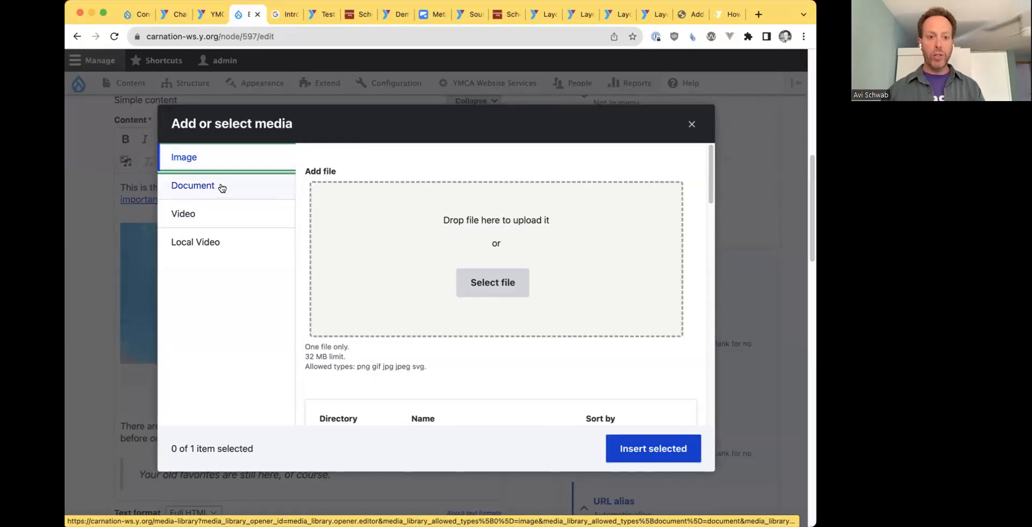
{"action": "left_click", "coordinate": [229, 218]}
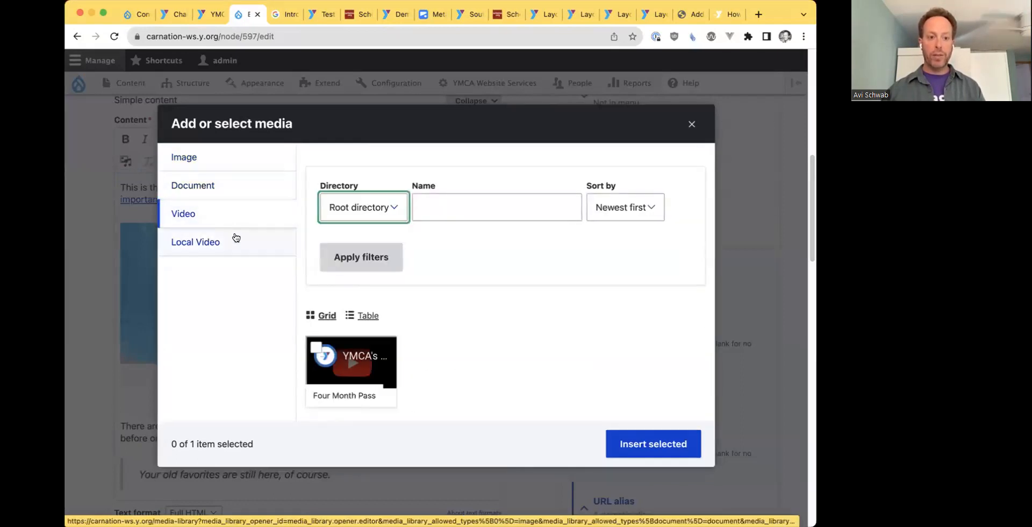
{"action": "left_click", "coordinate": [236, 238]}
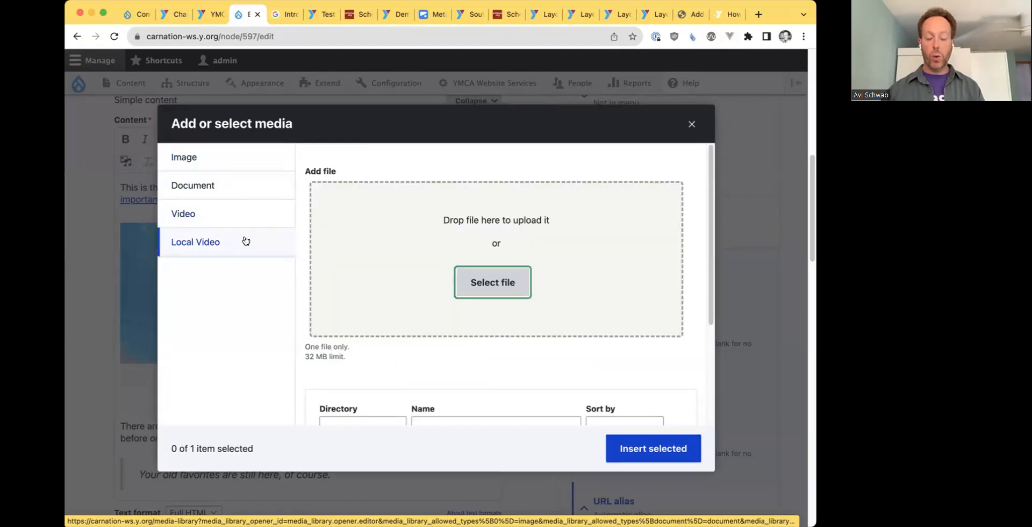
{"action": "left_click", "coordinate": [249, 212]}
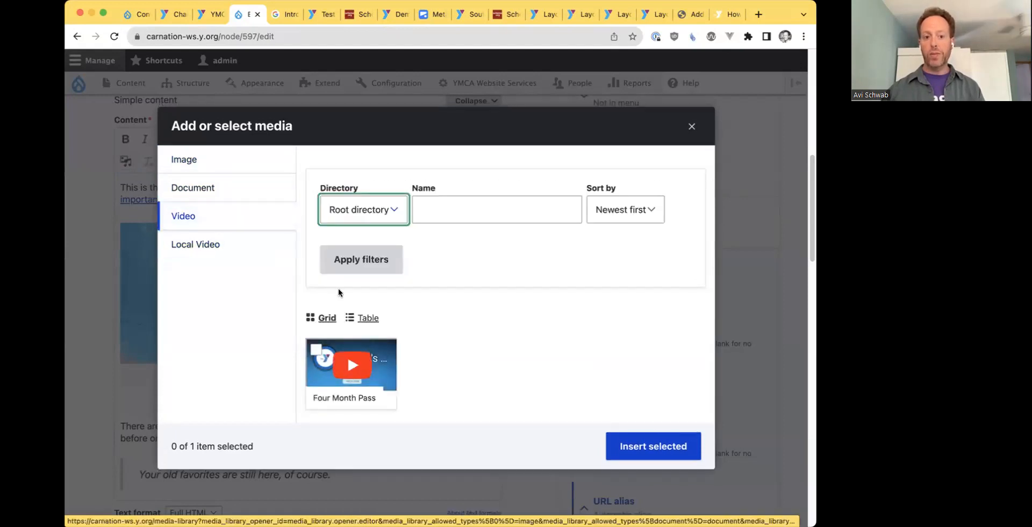
{"action": "left_click", "coordinate": [261, 253]}
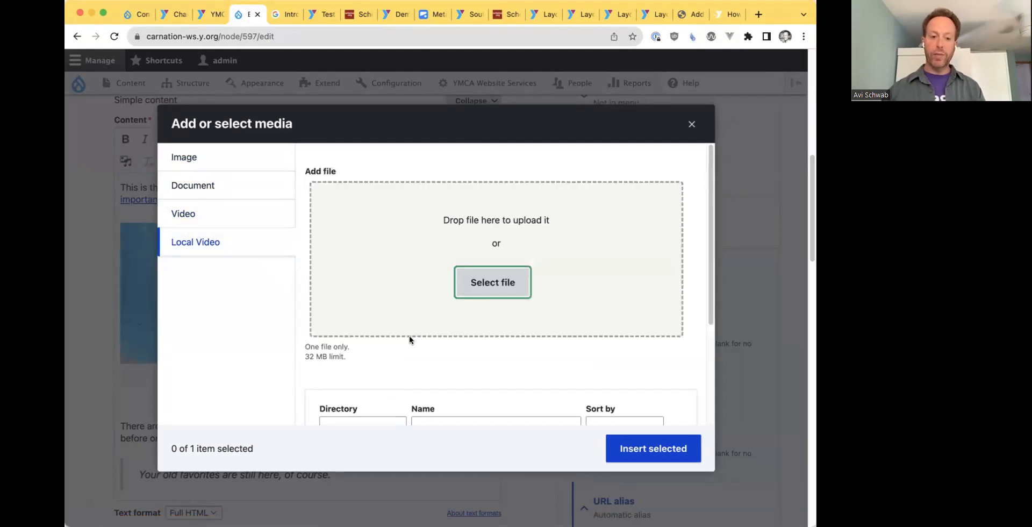
{"action": "left_click", "coordinate": [213, 189]}
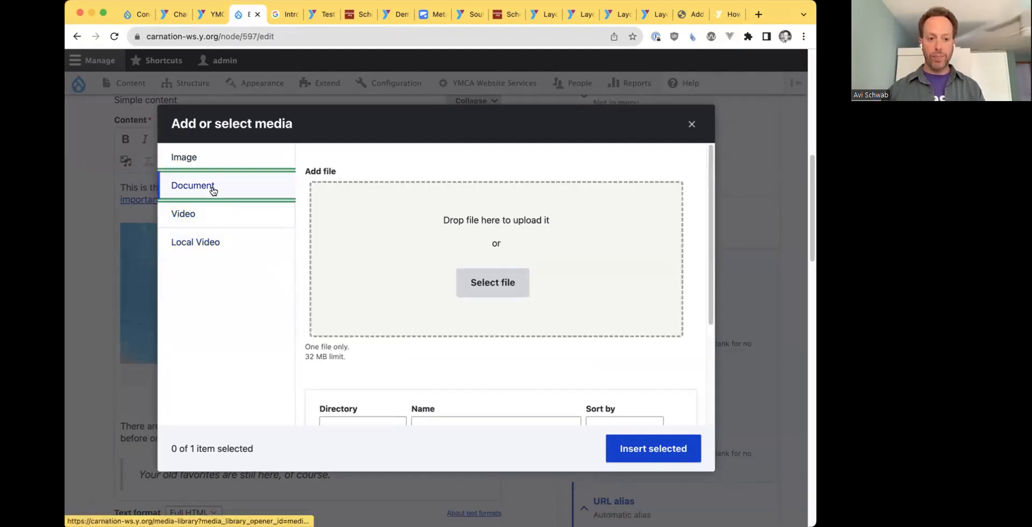
{"action": "left_click_drag", "start_coordinate": [367, 367], "coordinate": [554, 367]}
- Select the Accelerator Three picture in the Image media library, and close the library without inserting it
{"action": "left_click", "coordinate": [220, 160]}
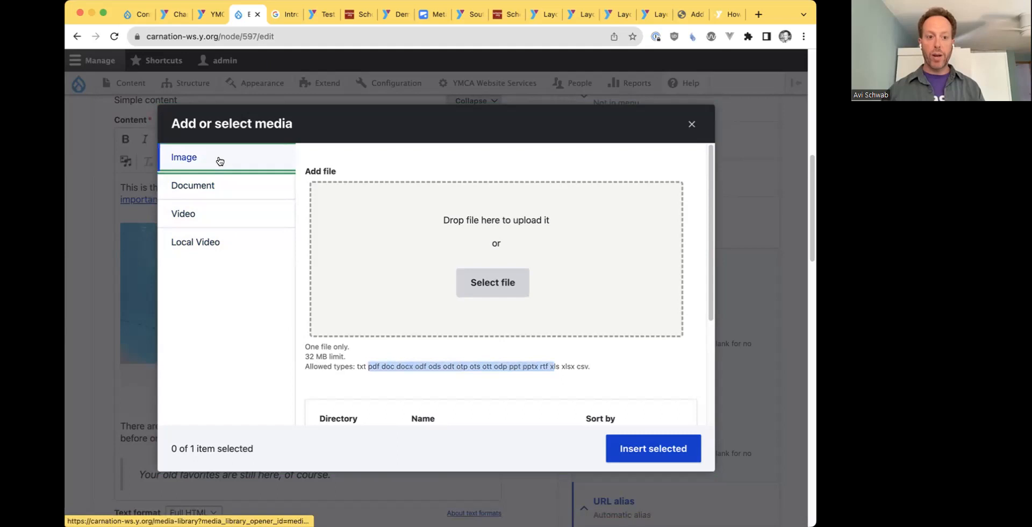
{"action": "left_click", "coordinate": [469, 280]}
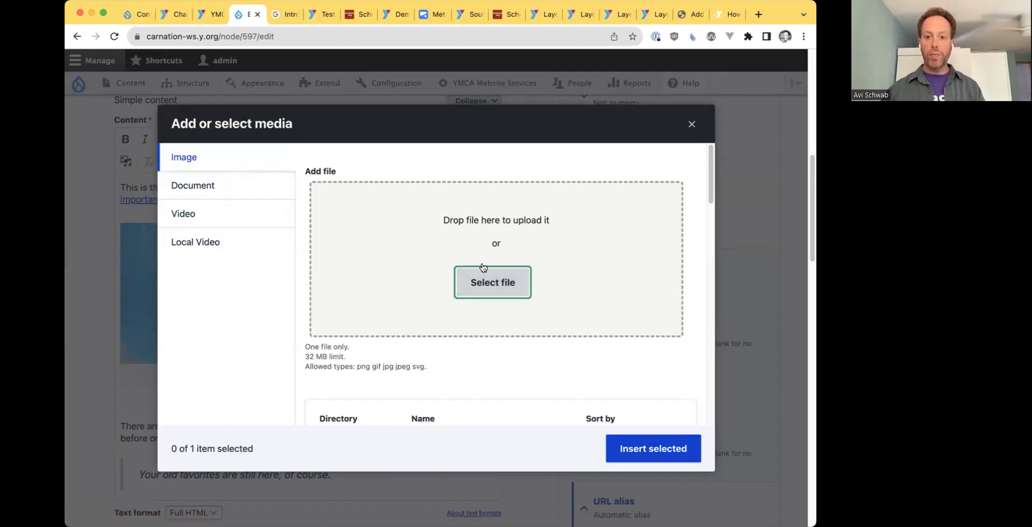
{"action": "scroll", "coordinate": [485, 251], "scroll_direction": "down", "scroll_amount": 4}
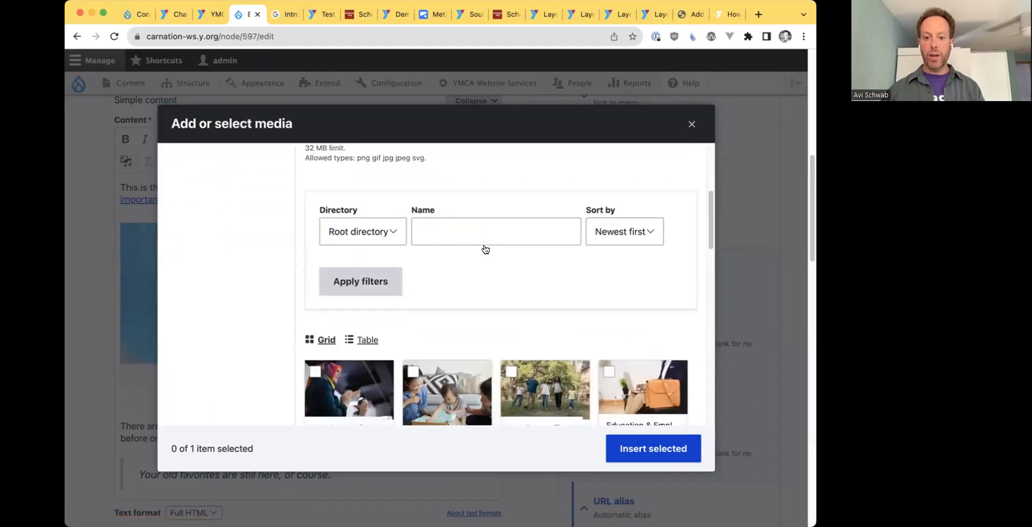
{"action": "scroll", "coordinate": [485, 249], "scroll_direction": "down", "scroll_amount": 2}
{"action": "left_click", "coordinate": [527, 289]}
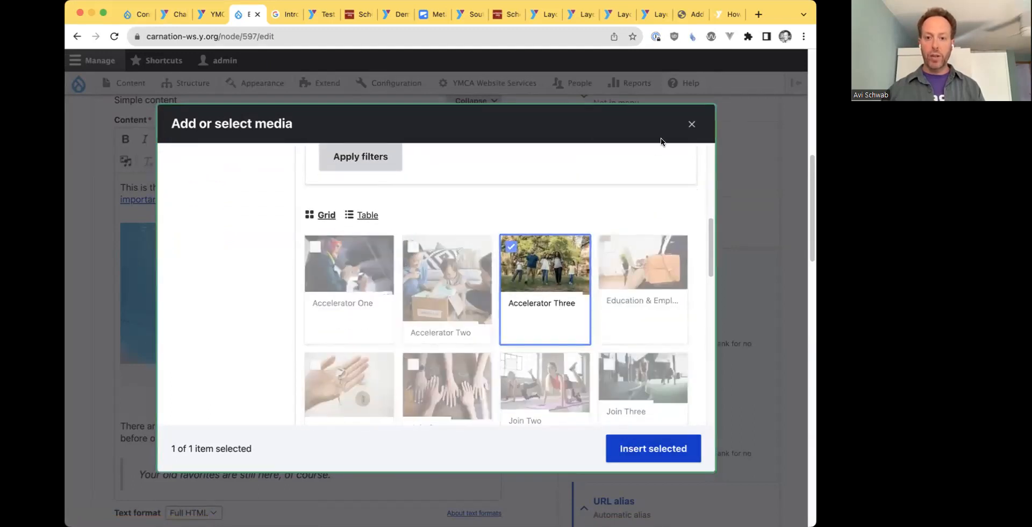
{"action": "left_click", "coordinate": [693, 124]}
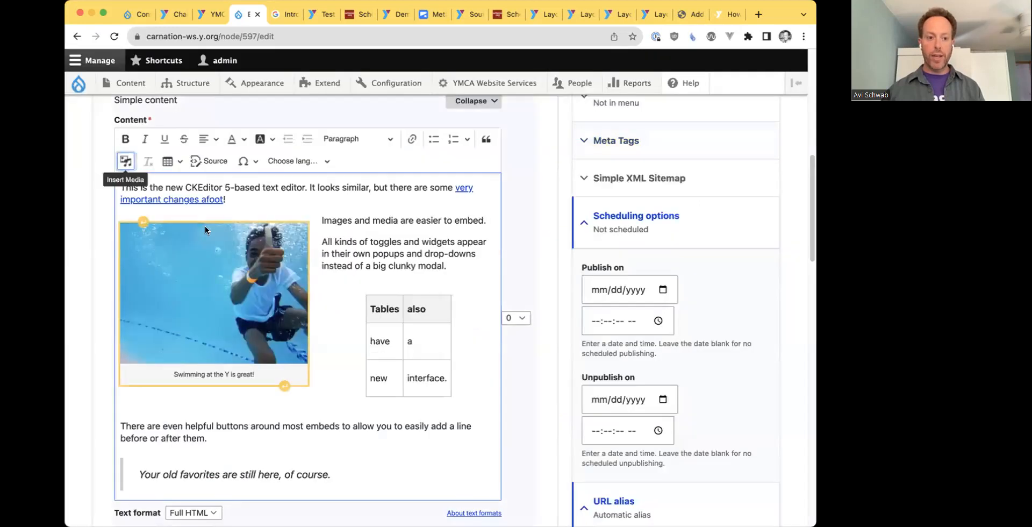
- Preview the grid for choosing a new table's size, and close it without inserting a table
{"action": "left_click", "coordinate": [389, 242]}
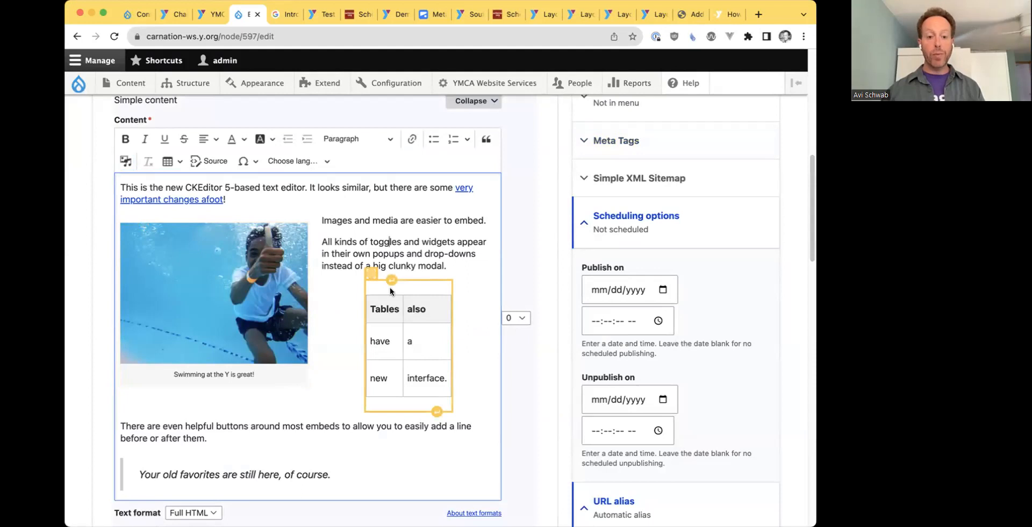
{"action": "left_click", "coordinate": [173, 161]}
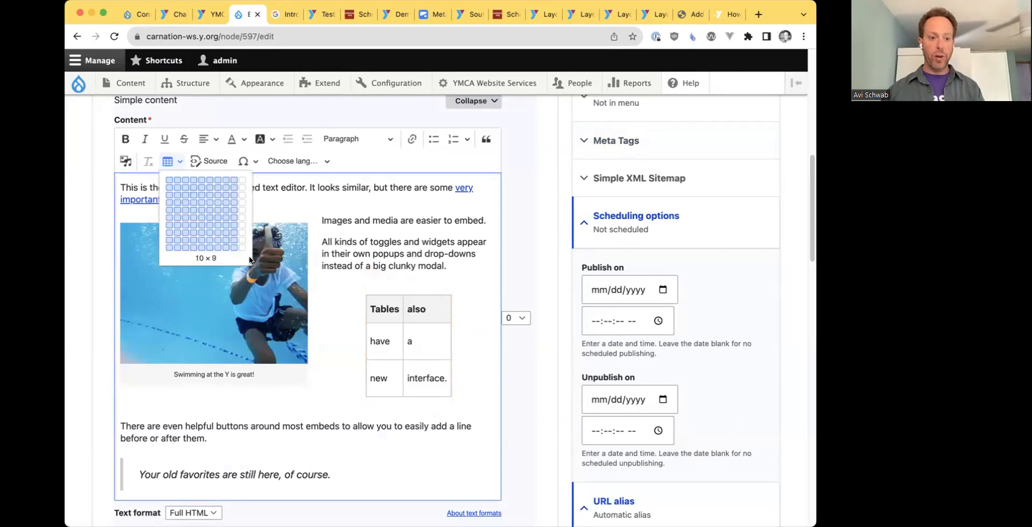
{"action": "left_click", "coordinate": [436, 243]}
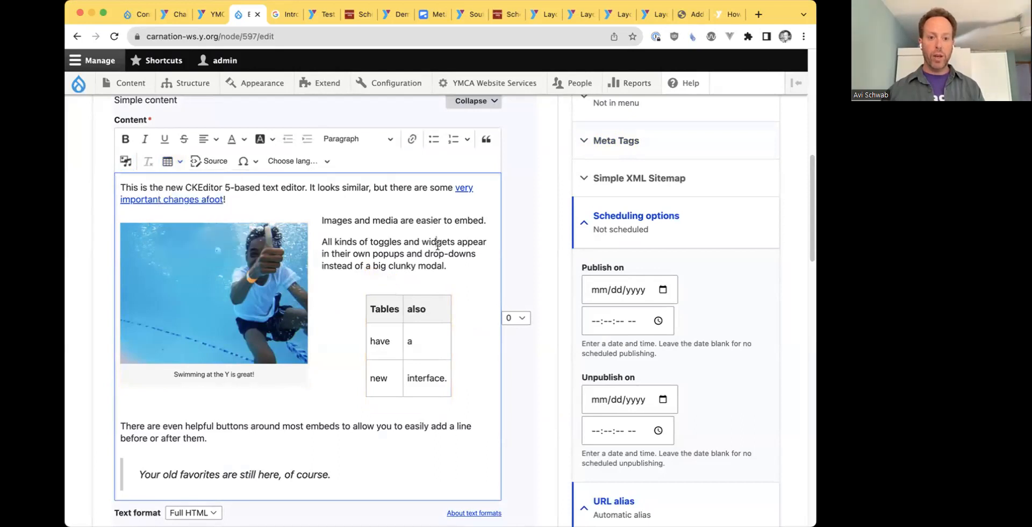
- Make the sample table's first column a header column, check the table's caption option, and deselect the table
{"action": "left_click", "coordinate": [385, 307]}
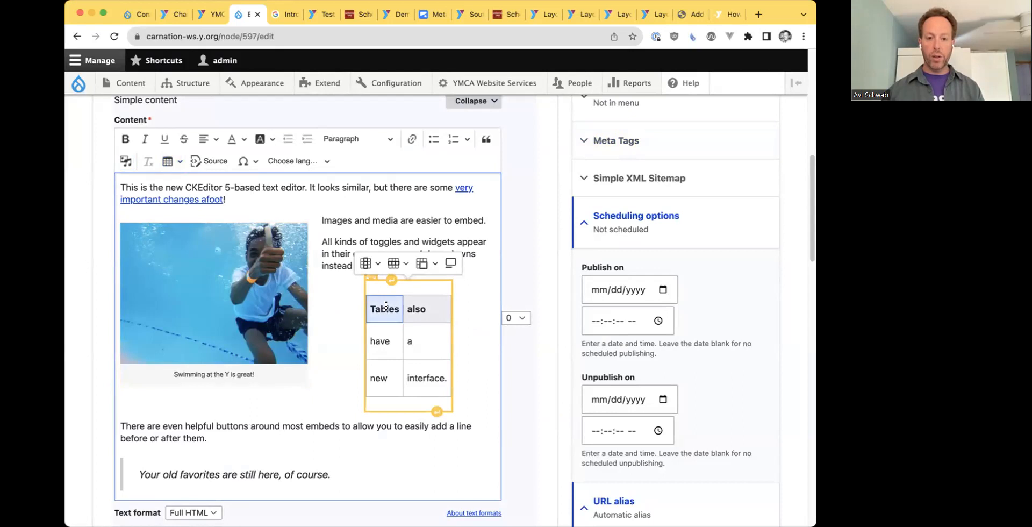
{"action": "left_click", "coordinate": [376, 261]}
{"action": "left_click", "coordinate": [377, 262]}
{"action": "left_click", "coordinate": [377, 262]}
{"action": "left_click", "coordinate": [433, 283]}
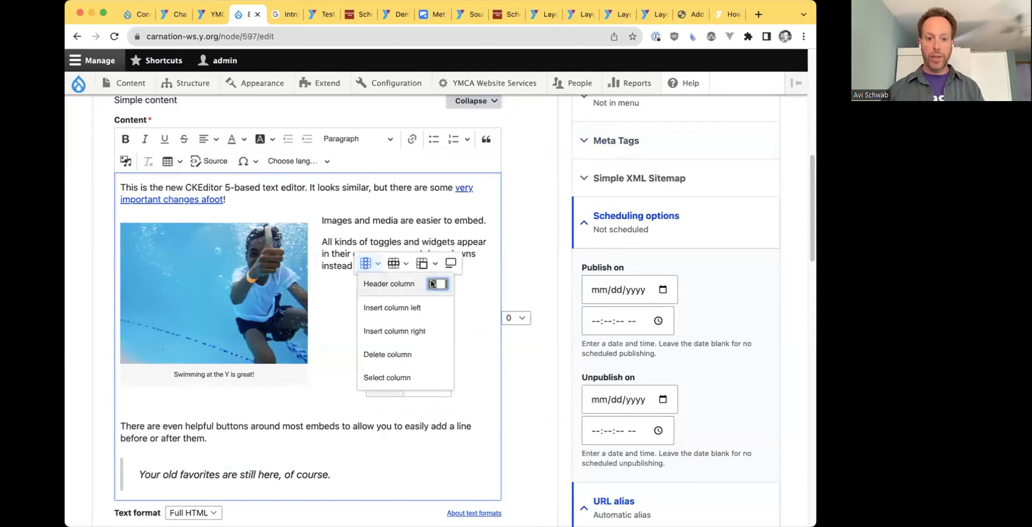
{"action": "left_click", "coordinate": [376, 261]}
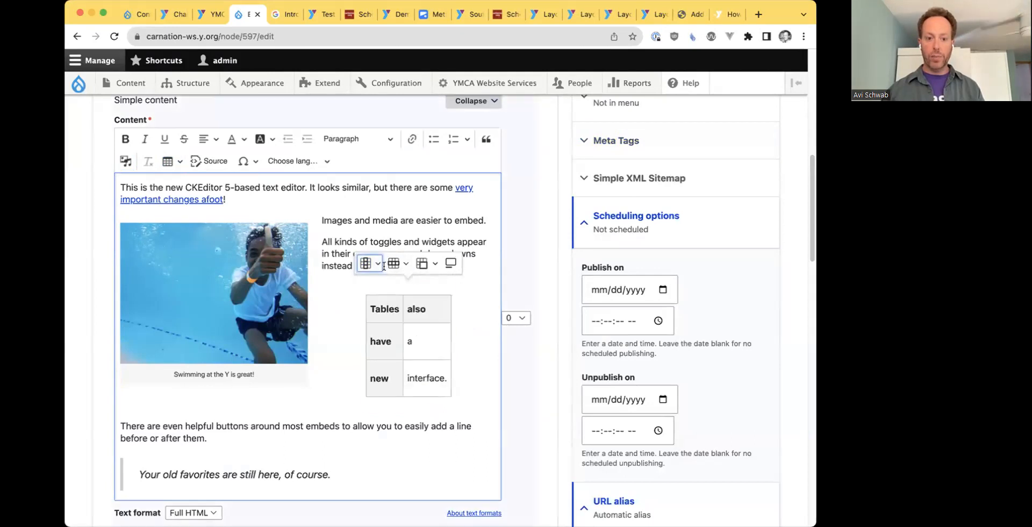
{"action": "left_click", "coordinate": [417, 337]}
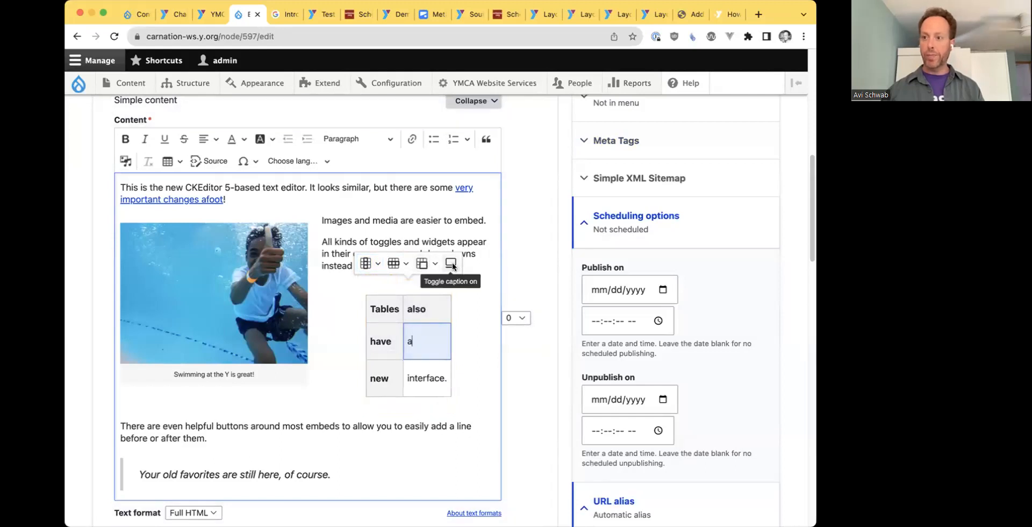
{"action": "left_click", "coordinate": [460, 321]}
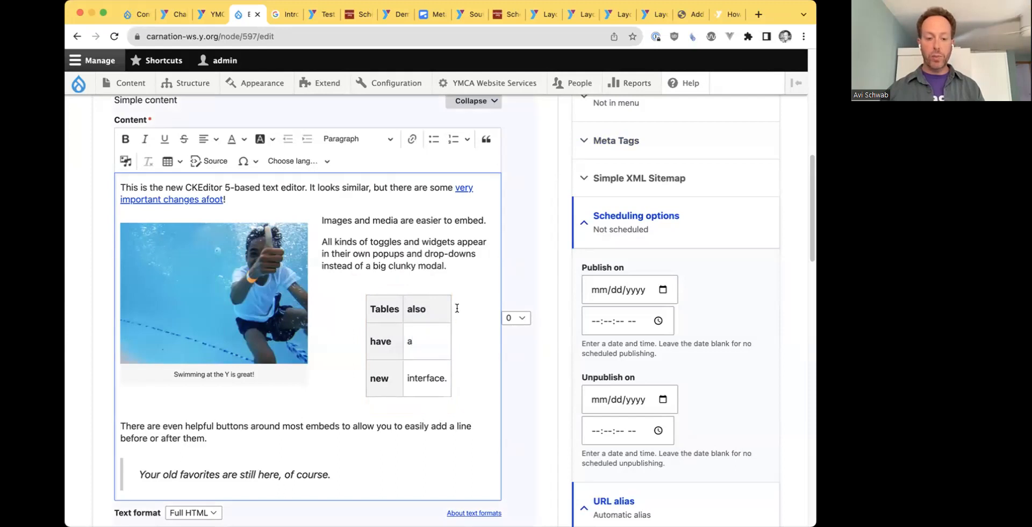
- Review the editor's paragraph and heading styles and its language option, and leave the text editor
{"action": "scroll", "coordinate": [401, 274], "scroll_direction": "down", "scroll_amount": 1}
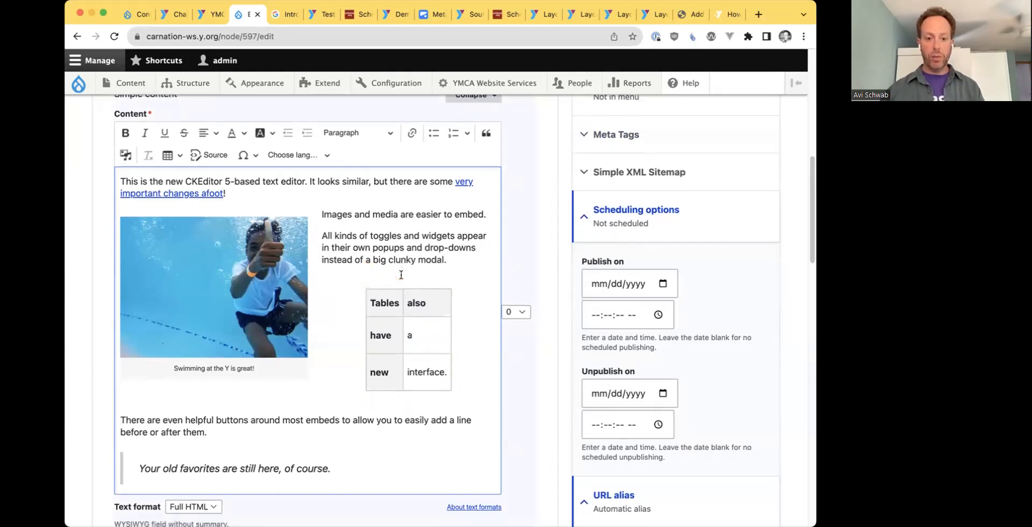
{"action": "scroll", "coordinate": [401, 275], "scroll_direction": "down", "scroll_amount": 3}
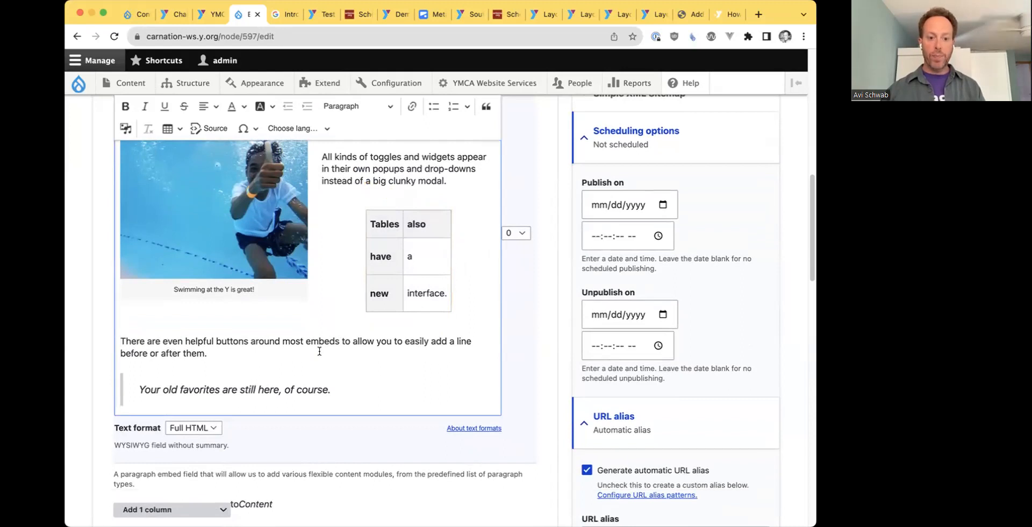
{"action": "scroll", "coordinate": [320, 350], "scroll_direction": "up", "scroll_amount": 1}
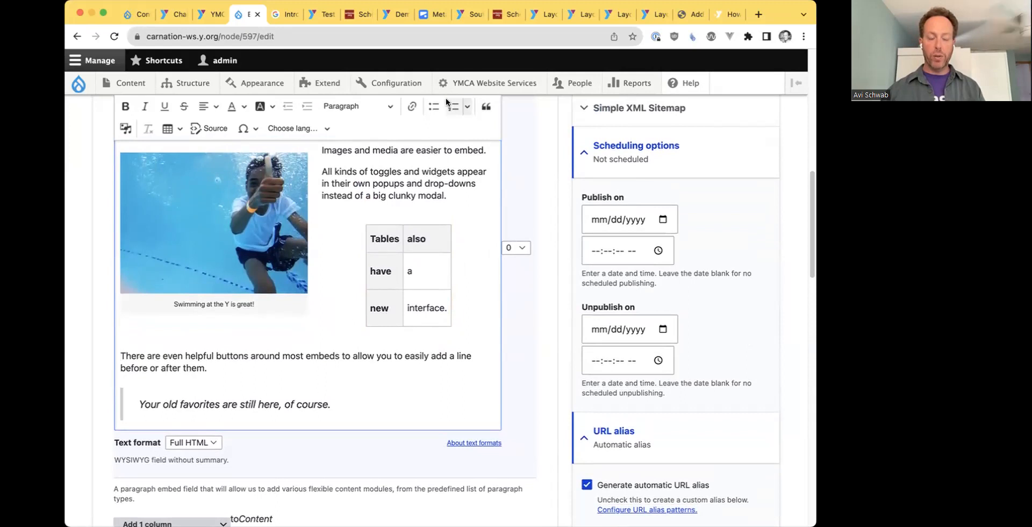
{"action": "left_click", "coordinate": [391, 105]}
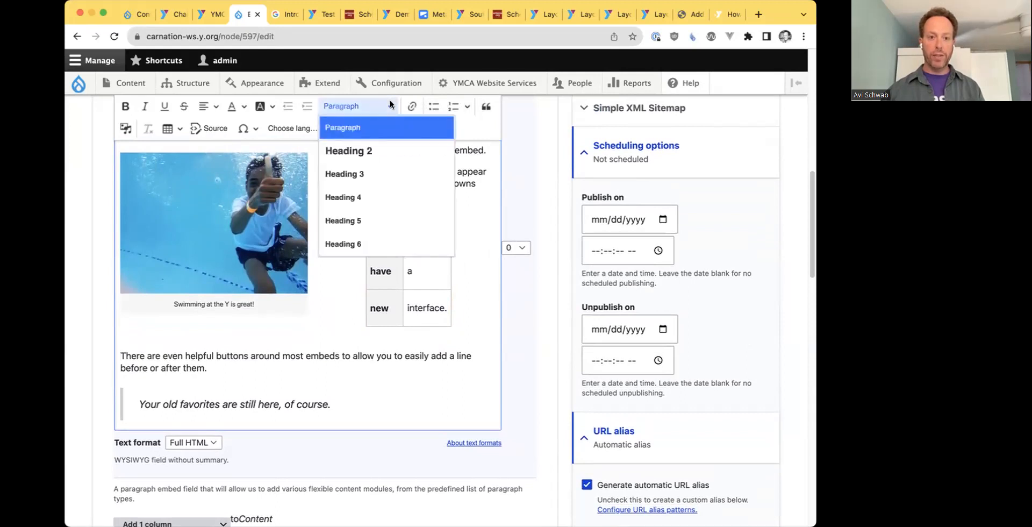
{"action": "left_click", "coordinate": [390, 105]}
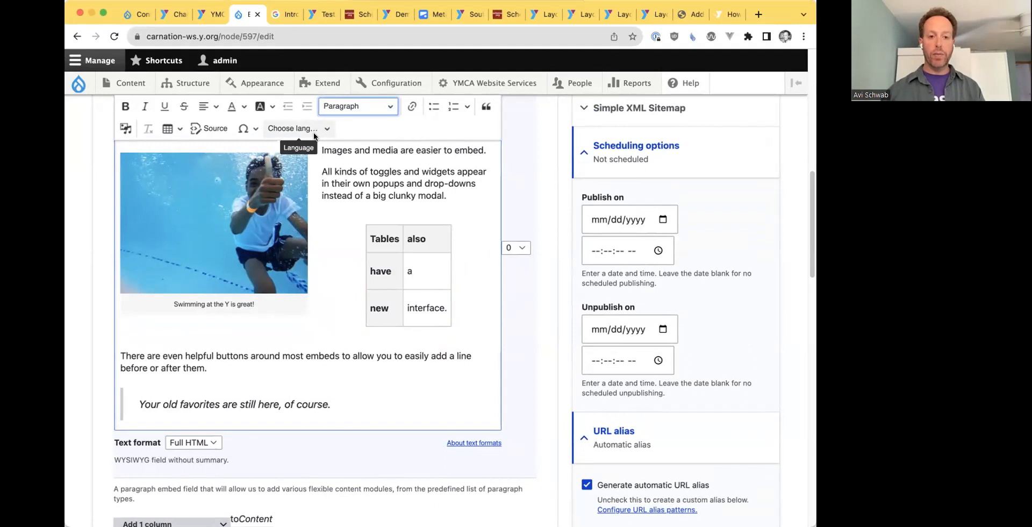
{"action": "left_click", "coordinate": [514, 187]}
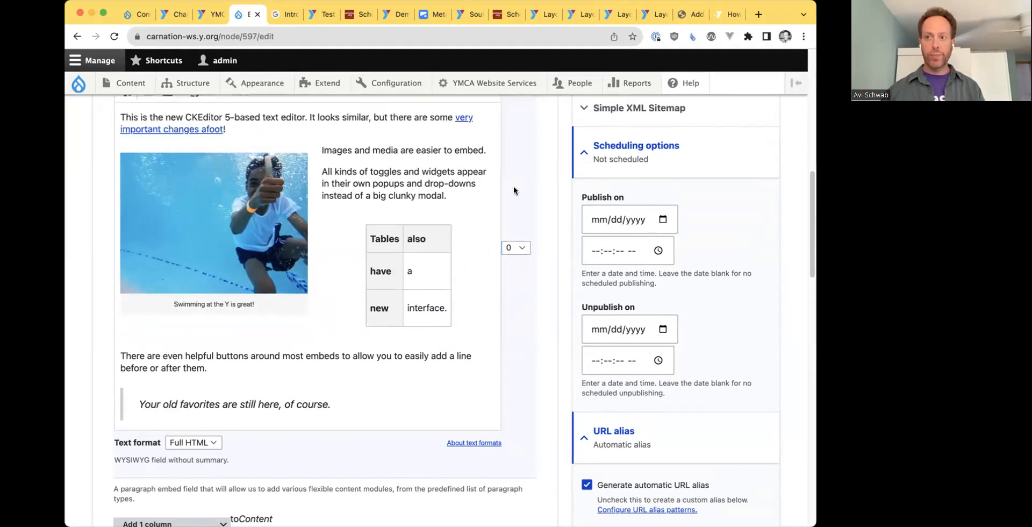
{"action": "scroll", "coordinate": [514, 186], "scroll_direction": "down", "scroll_amount": 1}
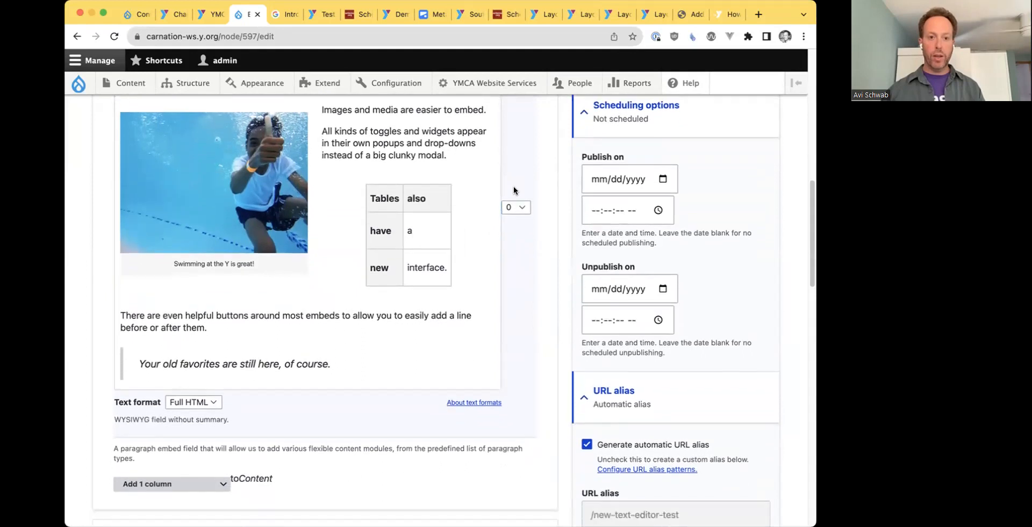
- Switch to the Google Search Central structured data introduction and find the Party Coffee Cake code example
{"action": "left_click", "coordinate": [285, 15]}
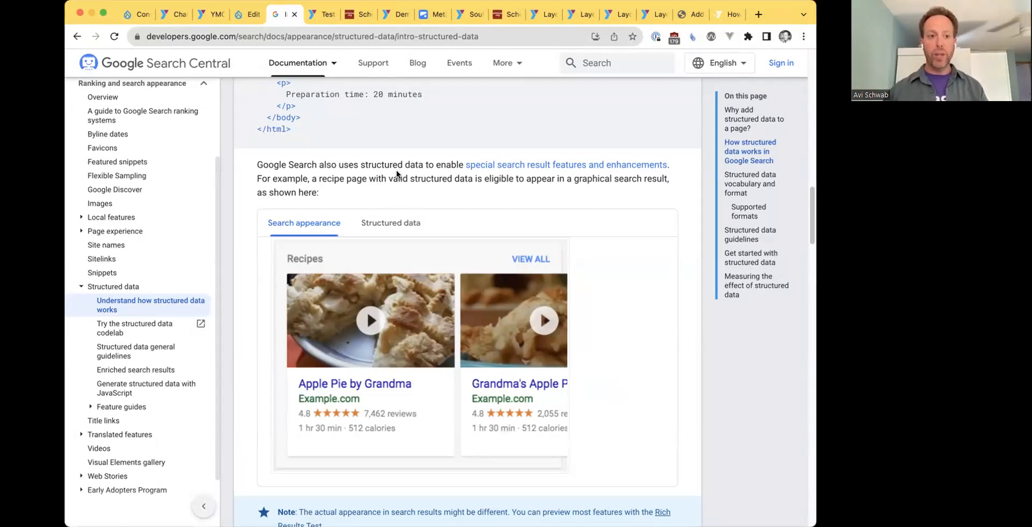
{"action": "scroll", "coordinate": [396, 170], "scroll_direction": "up", "scroll_amount": 5}
{"action": "scroll", "coordinate": [396, 170], "scroll_direction": "up", "scroll_amount": 12}
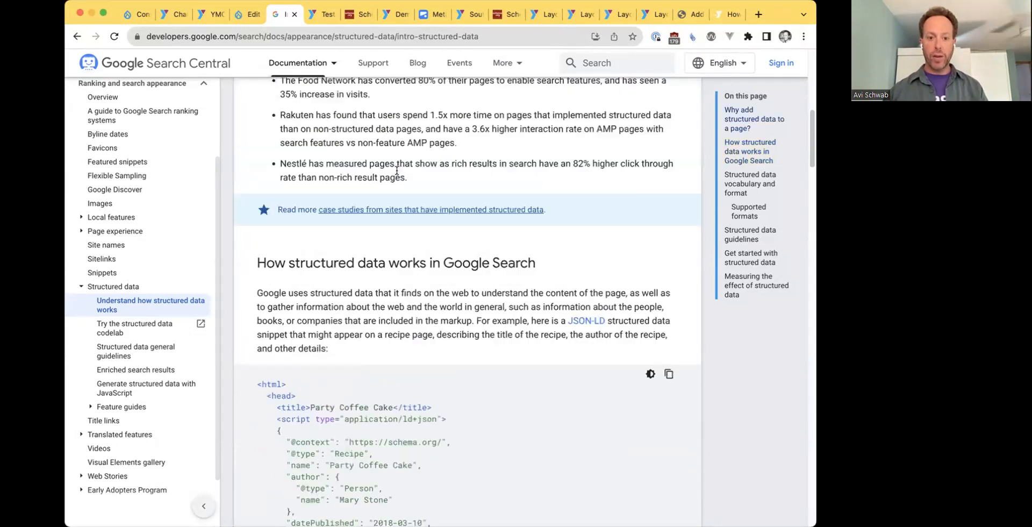
{"action": "scroll", "coordinate": [396, 170], "scroll_direction": "down", "scroll_amount": 10}
{"action": "scroll", "coordinate": [397, 171], "scroll_direction": "down", "scroll_amount": 8}
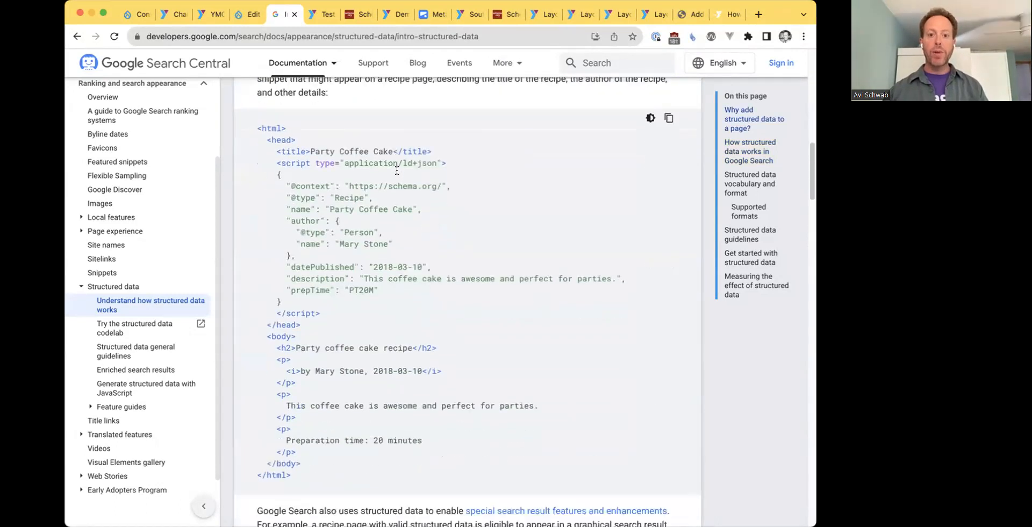
{"action": "scroll", "coordinate": [397, 170], "scroll_direction": "up", "scroll_amount": 5}
{"action": "scroll", "coordinate": [397, 171], "scroll_direction": "up", "scroll_amount": 2}
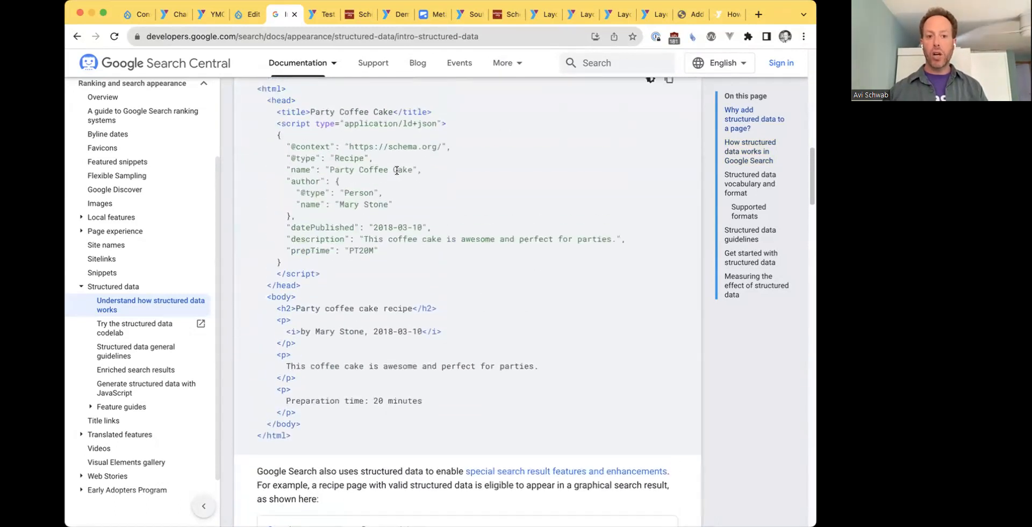
- Highlight the JSON-LD script block and its ld+json type in the Party Coffee Cake example, and continue to the recipe search appearance
{"action": "left_click_drag", "start_coordinate": [276, 131], "coordinate": [330, 282]}
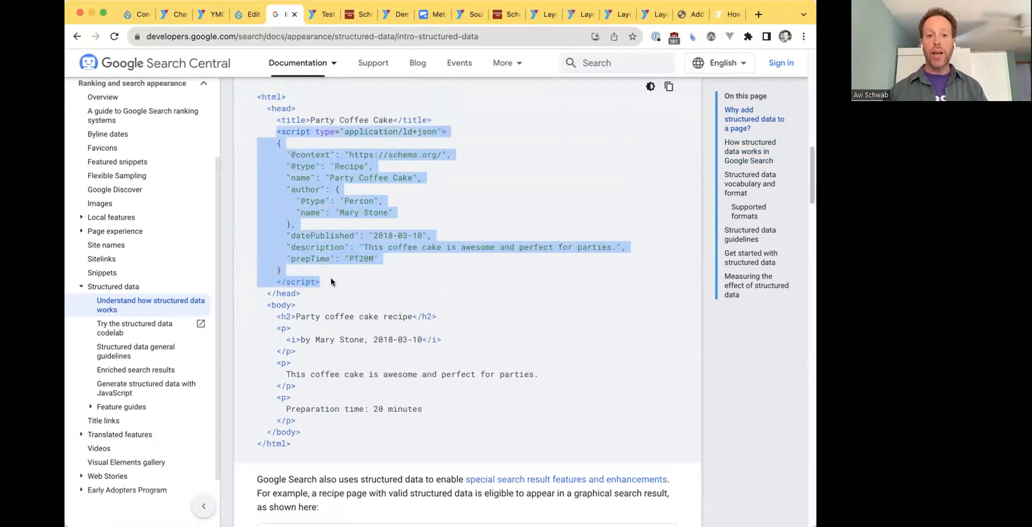
{"action": "left_click", "coordinate": [331, 277]}
{"action": "left_click_drag", "start_coordinate": [325, 279], "coordinate": [253, 128]}
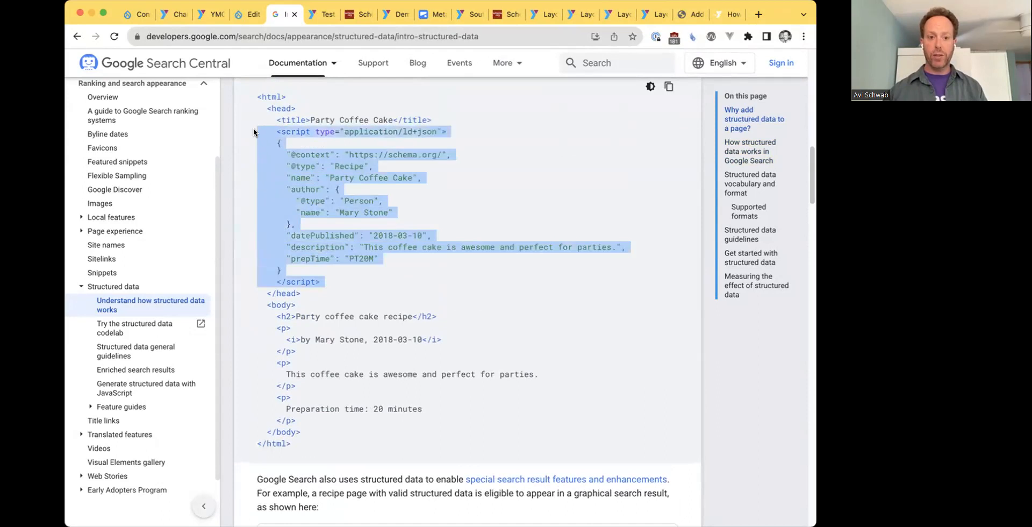
{"action": "left_click", "coordinate": [381, 151]}
{"action": "left_click_drag", "start_coordinate": [403, 132], "coordinate": [433, 130]}
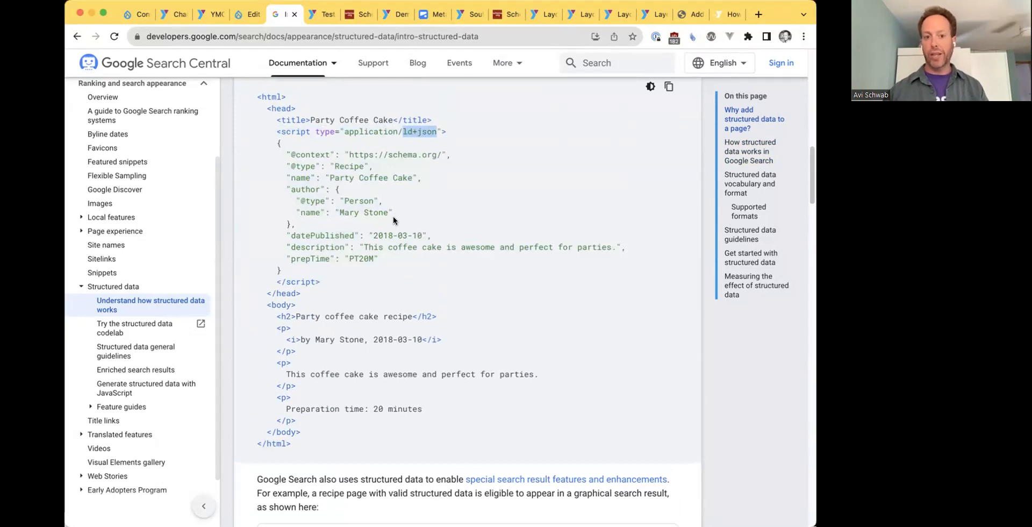
{"action": "scroll", "coordinate": [393, 216], "scroll_direction": "down", "scroll_amount": 6}
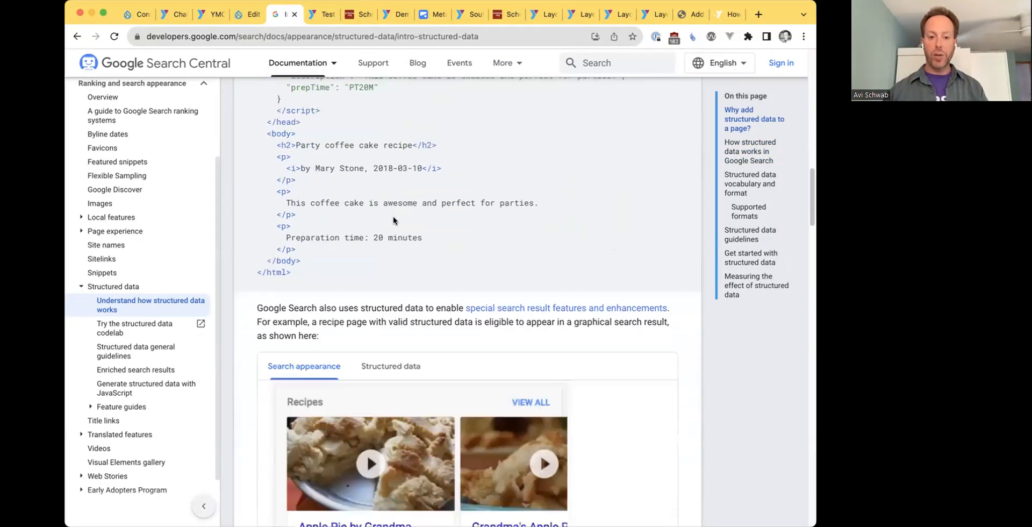
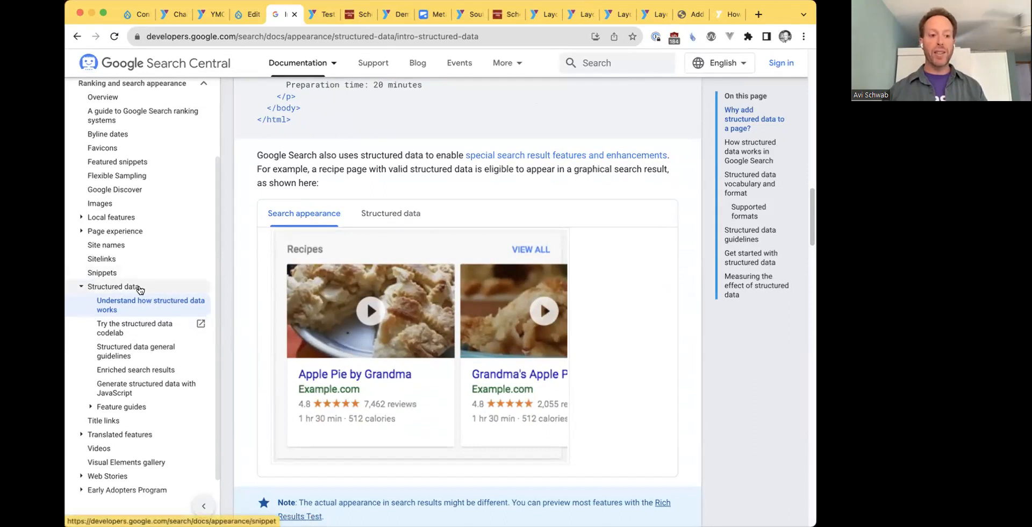
- Expand the structured data feature guides and look through the listed content types
{"action": "left_click", "coordinate": [94, 407]}
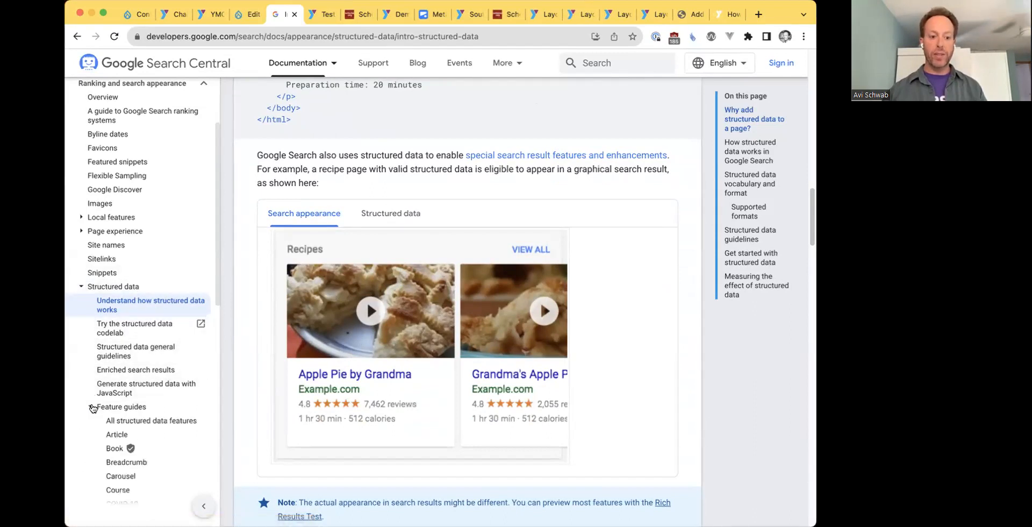
{"action": "scroll", "coordinate": [94, 387], "scroll_direction": "down", "scroll_amount": 4}
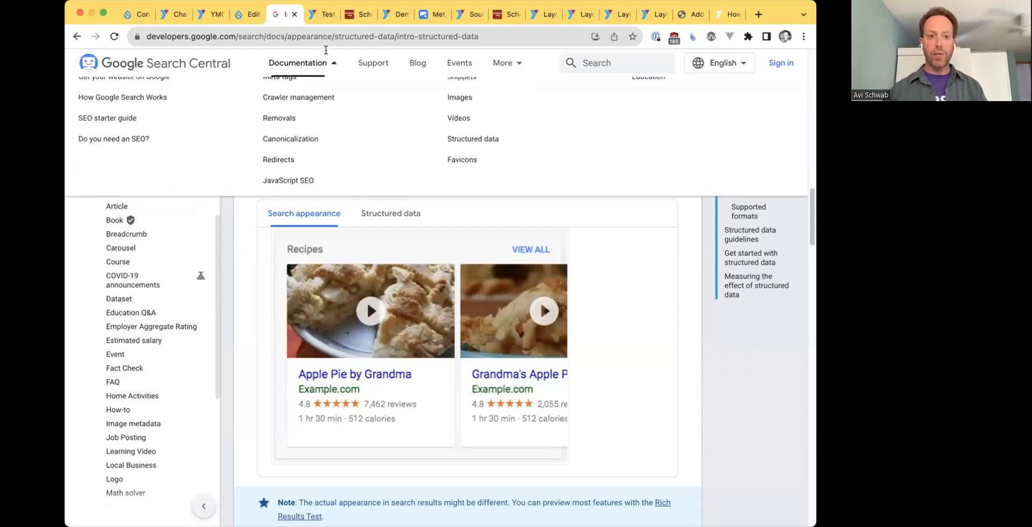
- Switch to the Test Article page, look over its heading, and open its edit form at the Type field
{"action": "left_click", "coordinate": [320, 14]}
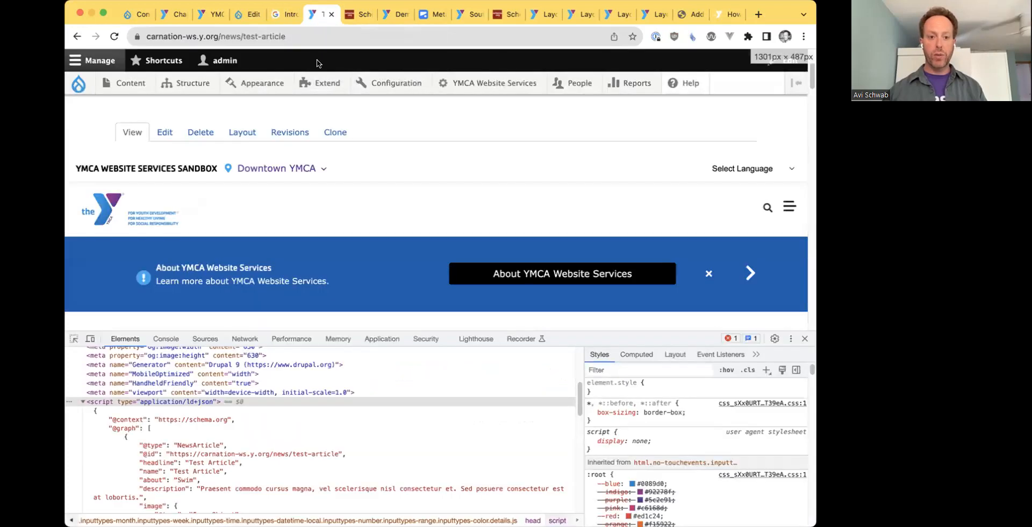
{"action": "scroll", "coordinate": [332, 216], "scroll_direction": "down", "scroll_amount": 3}
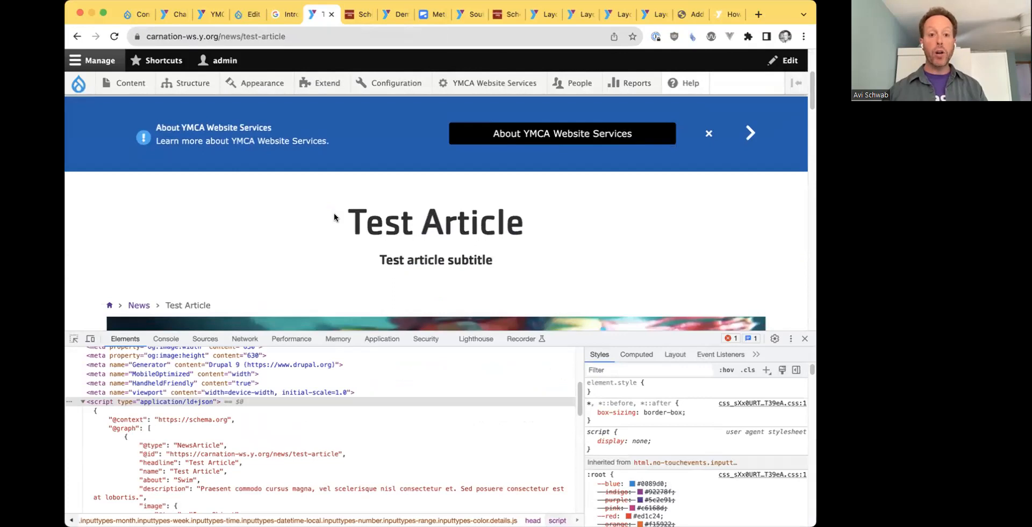
{"action": "scroll", "coordinate": [334, 213], "scroll_direction": "up", "scroll_amount": 3}
{"action": "mouse_move", "coordinate": [185, 83]}
{"action": "left_click", "coordinate": [178, 106]}
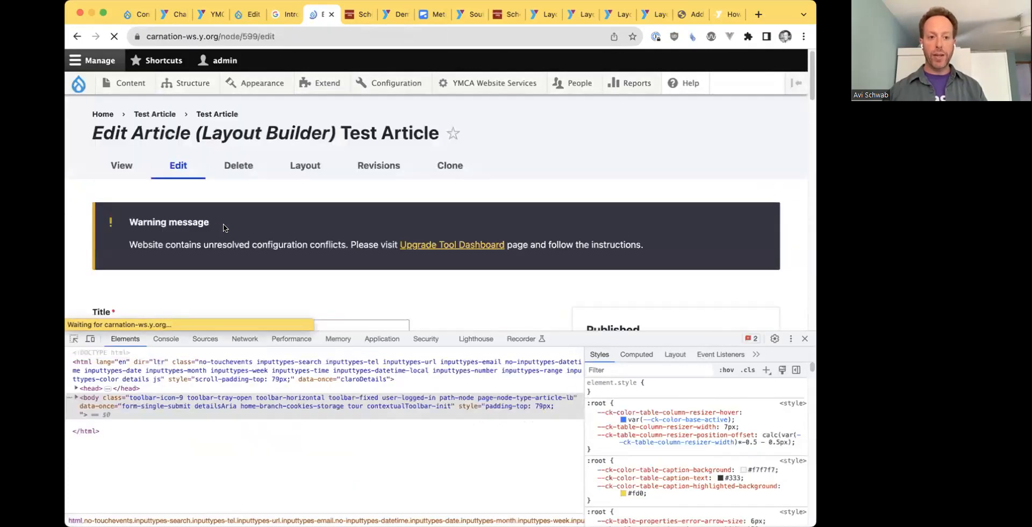
{"action": "scroll", "coordinate": [224, 224], "scroll_direction": "down", "scroll_amount": 3}
{"action": "scroll", "coordinate": [224, 228], "scroll_direction": "down", "scroll_amount": 2}
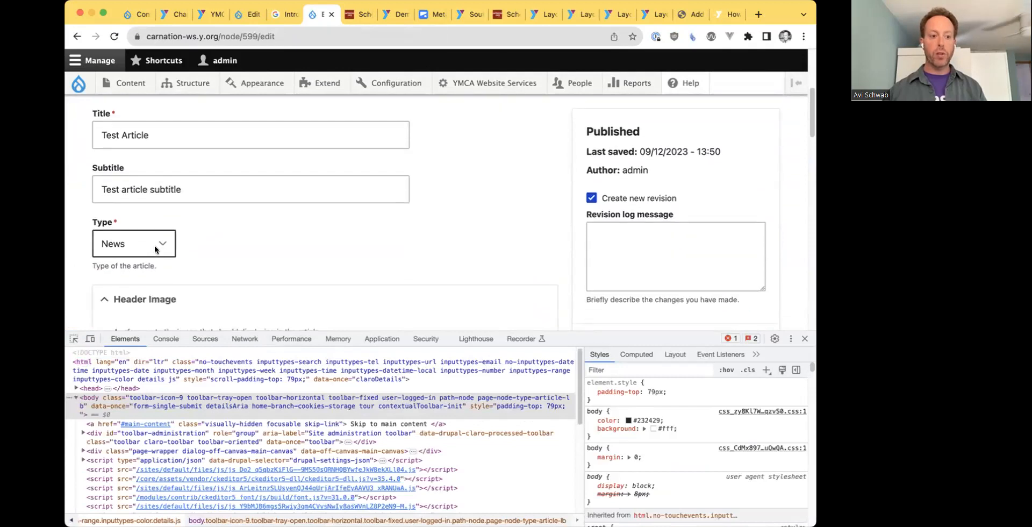
- Try the Blog and Press release options for the Test Article's type without saving the article
{"action": "left_click", "coordinate": [155, 244]}
{"action": "left_click", "coordinate": [150, 230]}
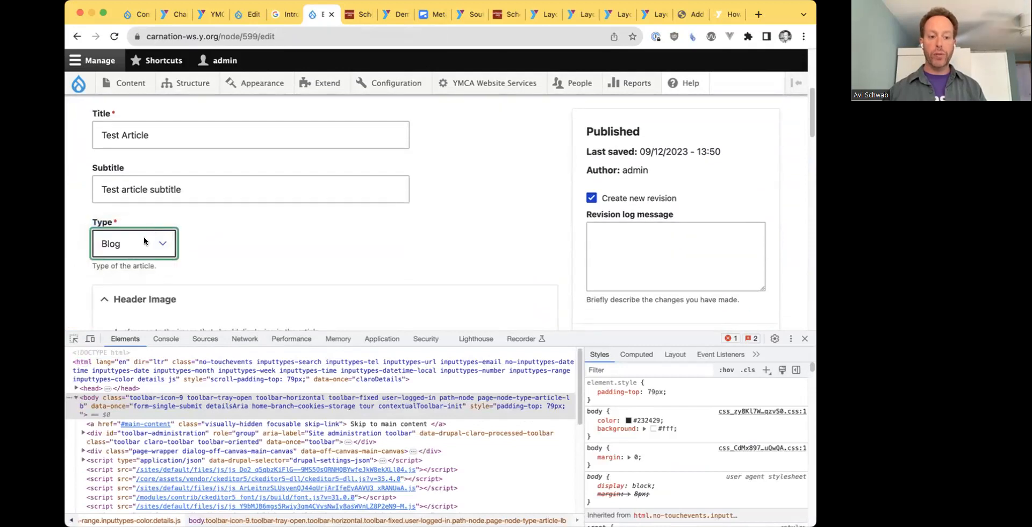
{"action": "scroll", "coordinate": [159, 233], "scroll_direction": "down", "scroll_amount": 1}
{"action": "left_click", "coordinate": [160, 228]}
{"action": "left_click", "coordinate": [153, 239]}
{"action": "left_click", "coordinate": [154, 237]}
{"action": "left_click", "coordinate": [150, 245]}
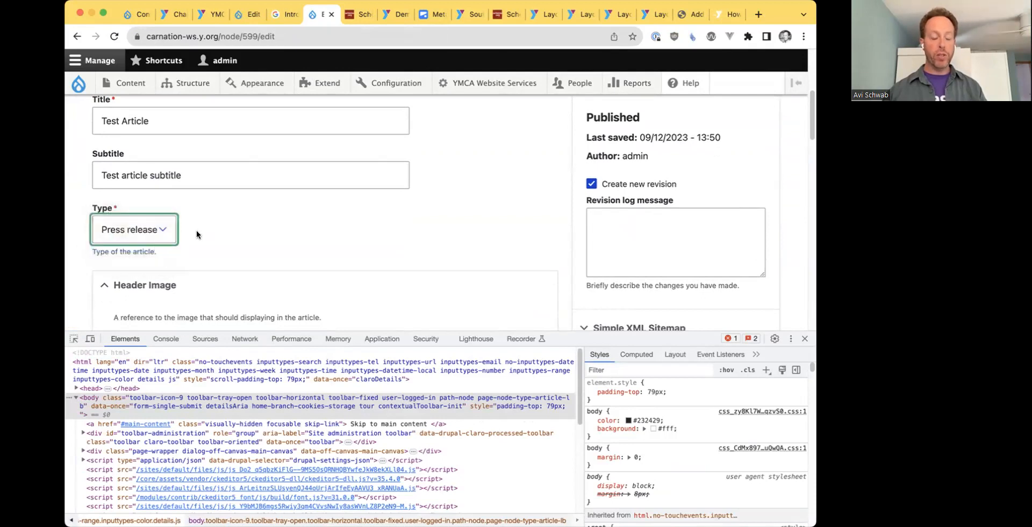
{"action": "left_click", "coordinate": [209, 229]}
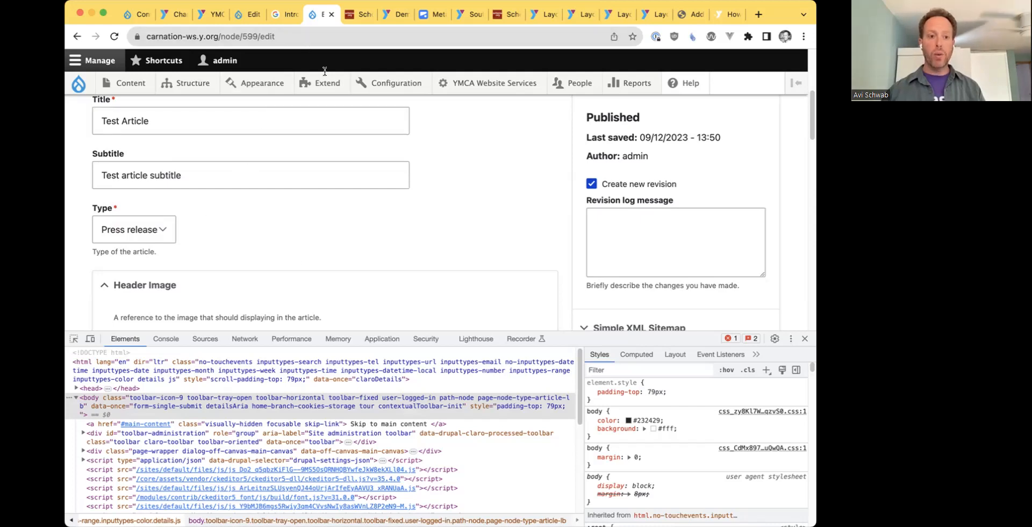
{"action": "scroll", "coordinate": [295, 255], "scroll_direction": "up", "scroll_amount": 2}
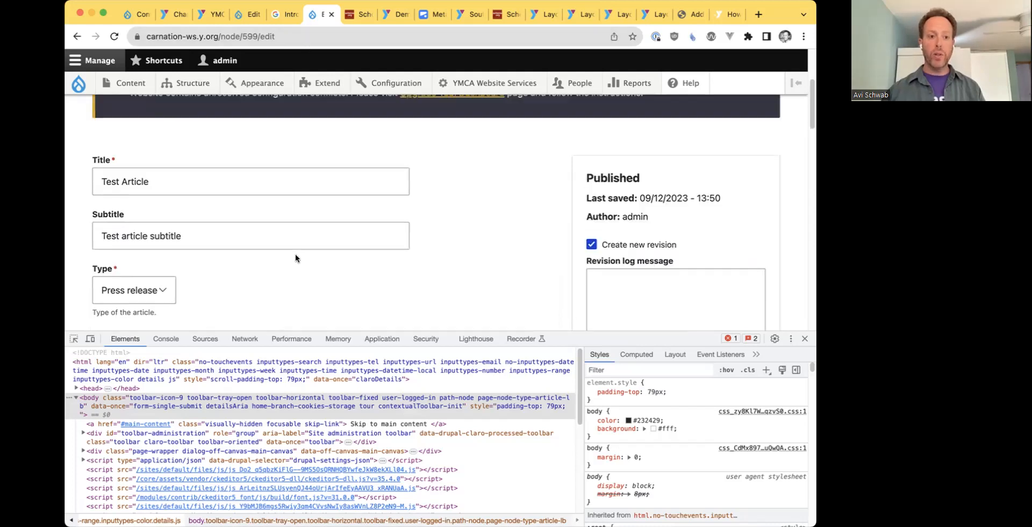
- Switch to the Schema.org validator, highlight its base address, and check the new test option for the Test Article URL
{"action": "left_click", "coordinate": [353, 14]}
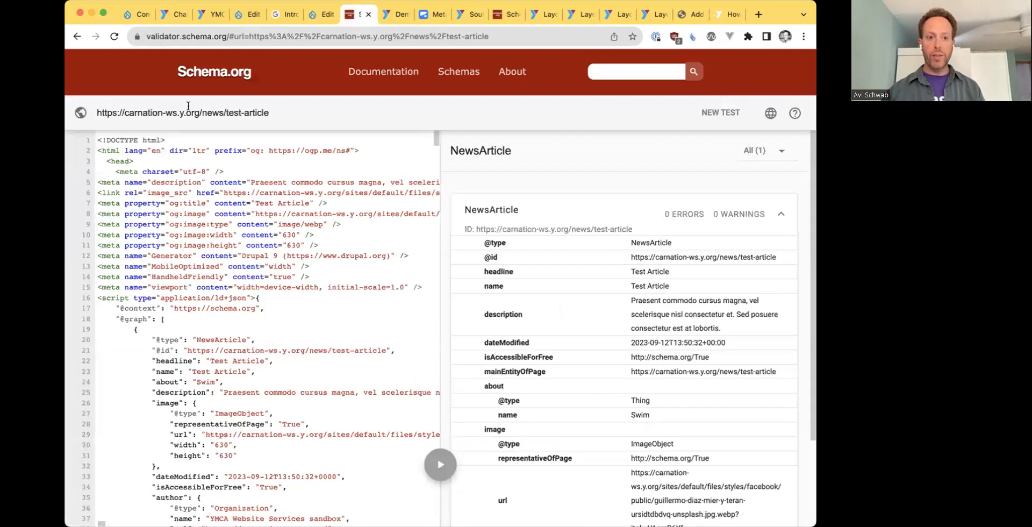
{"action": "double_click", "coordinate": [225, 34]}
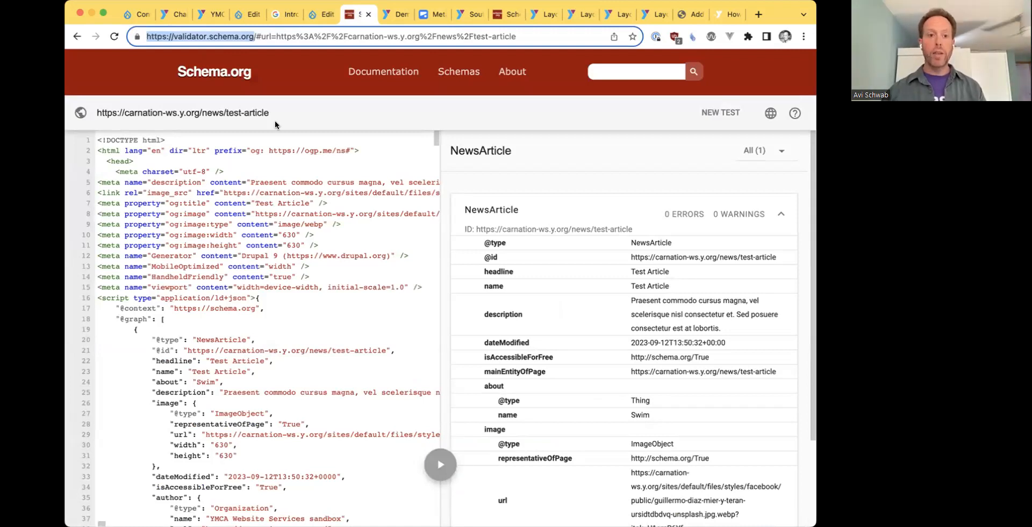
{"action": "left_click", "coordinate": [318, 14]}
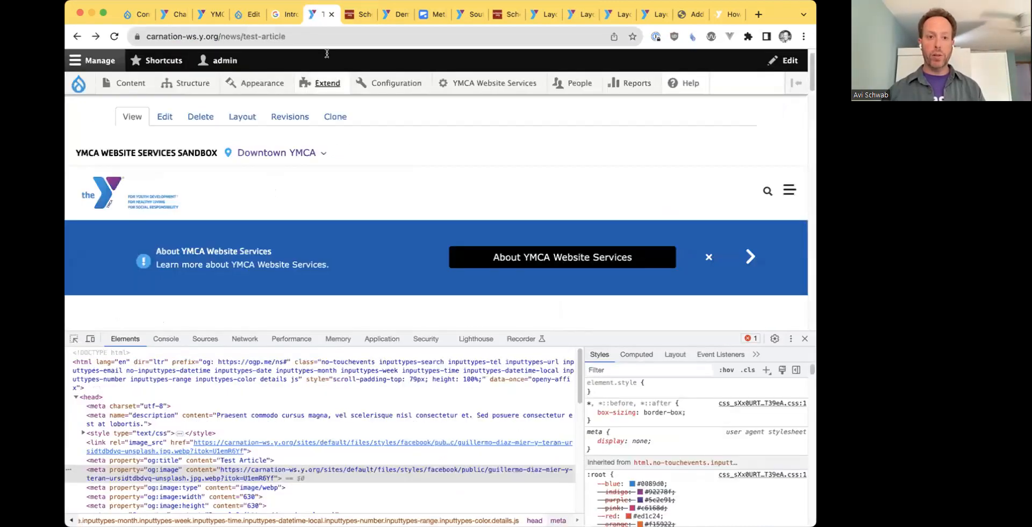
{"action": "left_click", "coordinate": [354, 16]}
{"action": "left_click", "coordinate": [394, 110]}
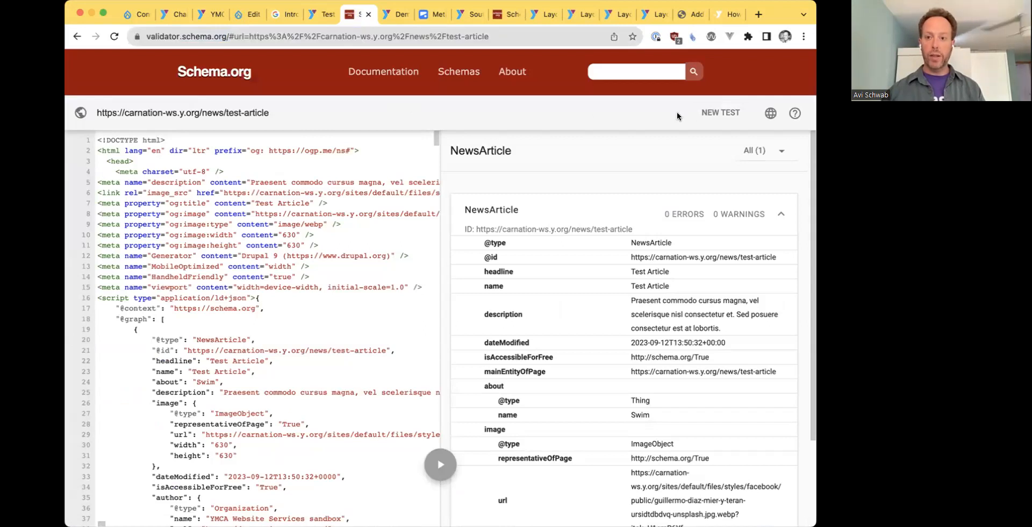
{"action": "left_click", "coordinate": [714, 114]}
{"action": "left_click", "coordinate": [438, 328]}
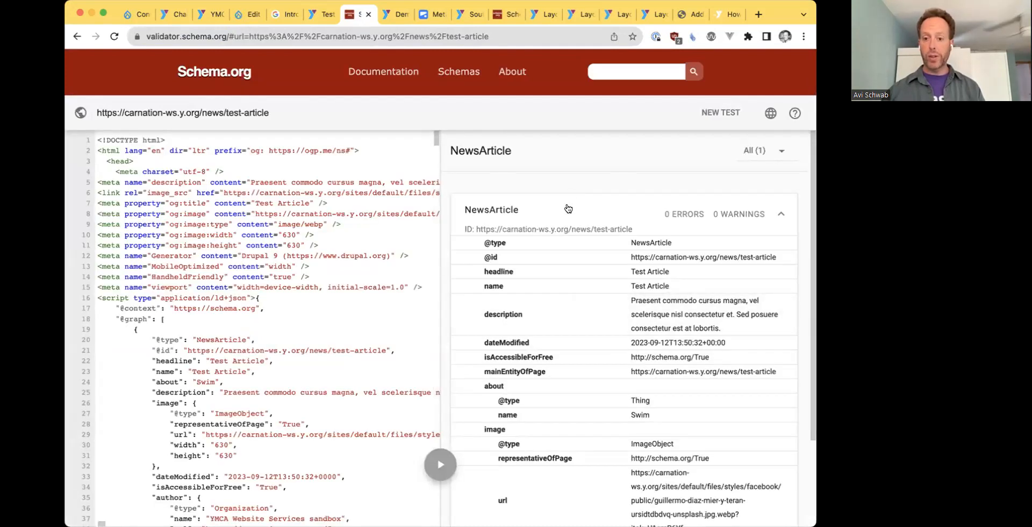
{"action": "left_click_drag", "start_coordinate": [478, 243], "coordinate": [676, 412]}
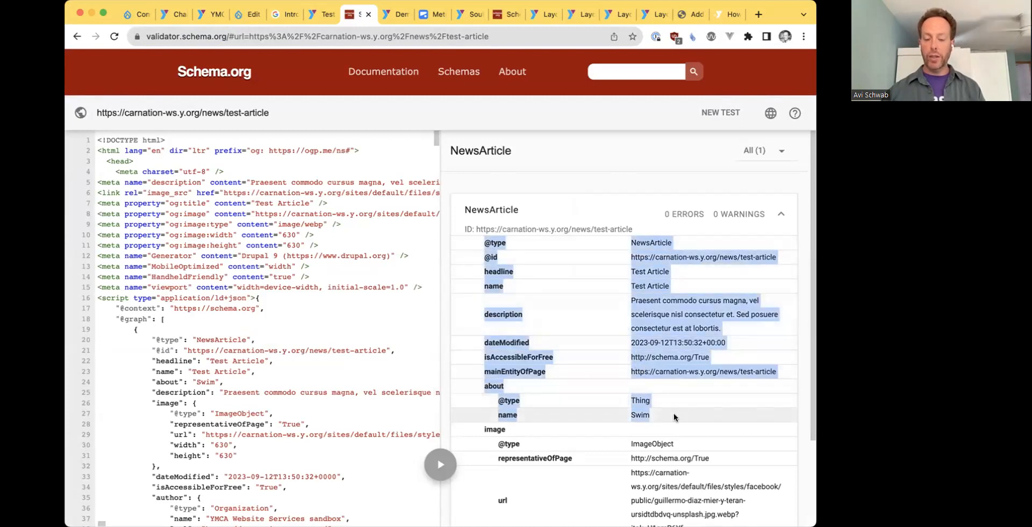
{"action": "scroll", "coordinate": [672, 411], "scroll_direction": "down", "scroll_amount": 2}
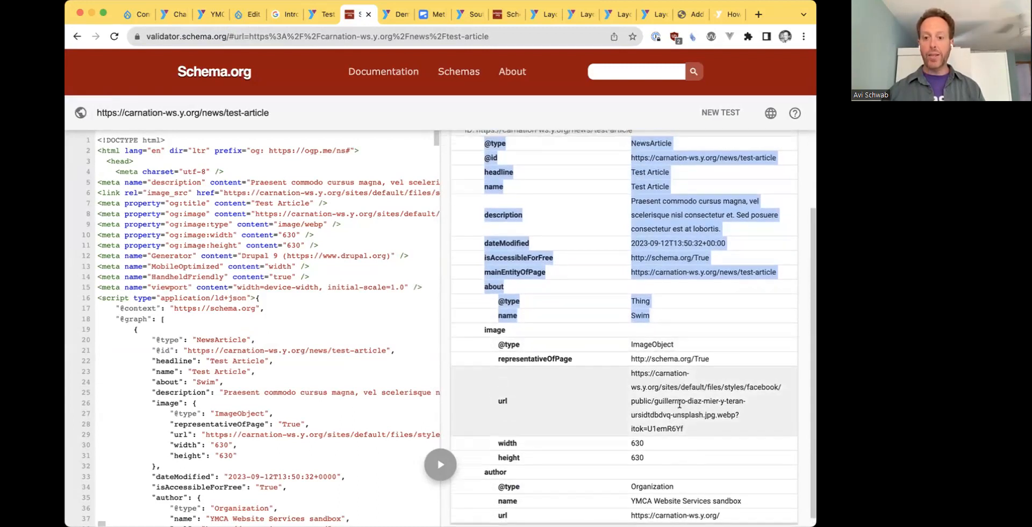
{"action": "scroll", "coordinate": [679, 409], "scroll_direction": "up", "scroll_amount": 1}
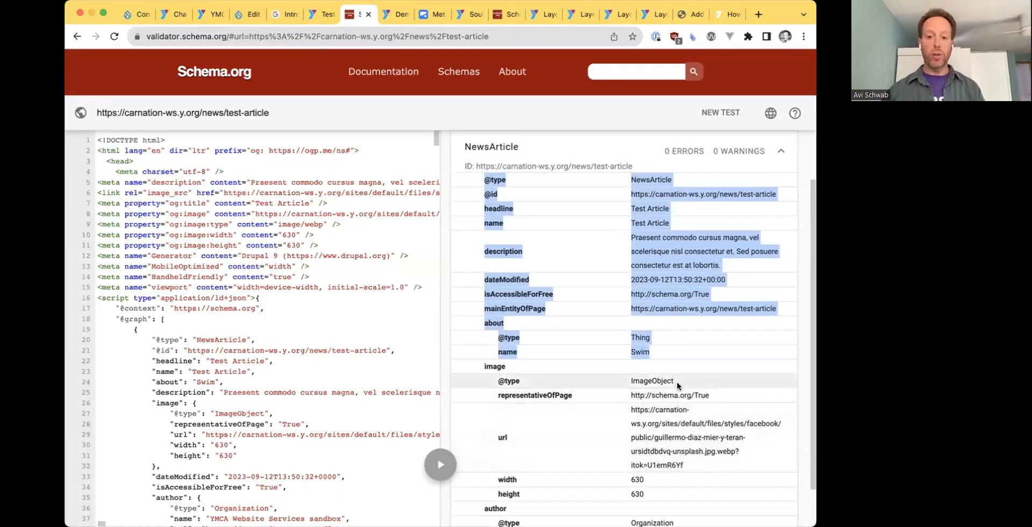
{"action": "left_click", "coordinate": [598, 276]}
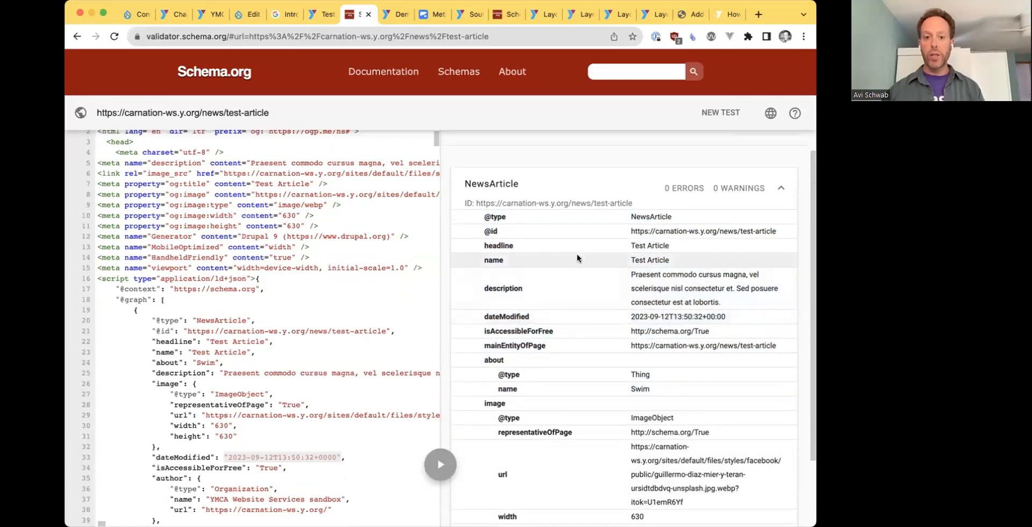
{"action": "scroll", "coordinate": [578, 258], "scroll_direction": "up", "scroll_amount": 1}
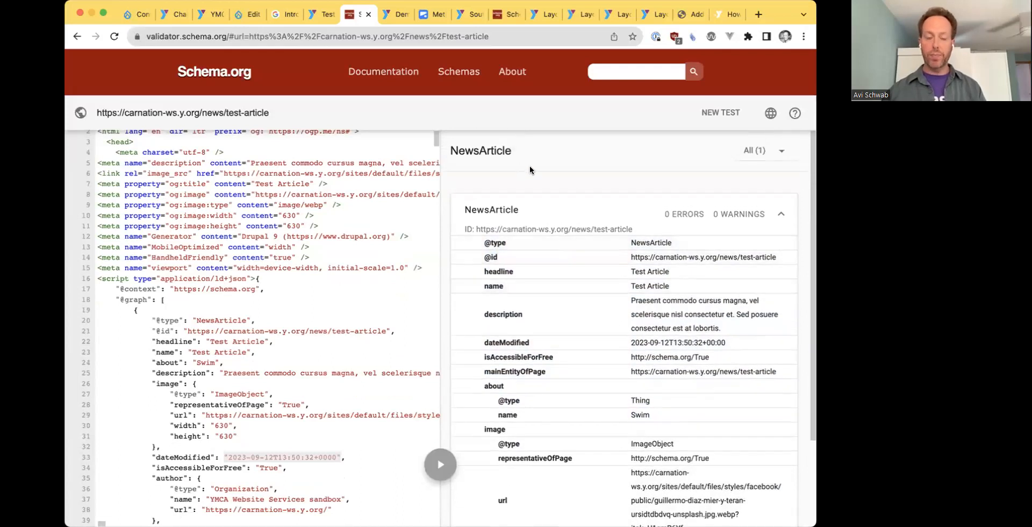
- Switch to the Demo Layout Builder home page and look over its alert, banner and image cards
{"action": "left_click", "coordinate": [392, 20]}
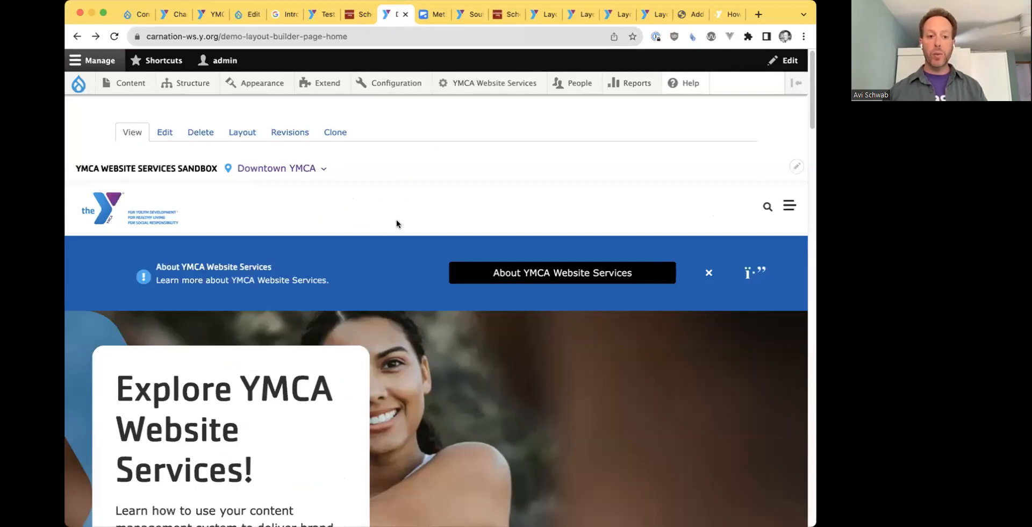
{"action": "scroll", "coordinate": [397, 223], "scroll_direction": "down", "scroll_amount": 3}
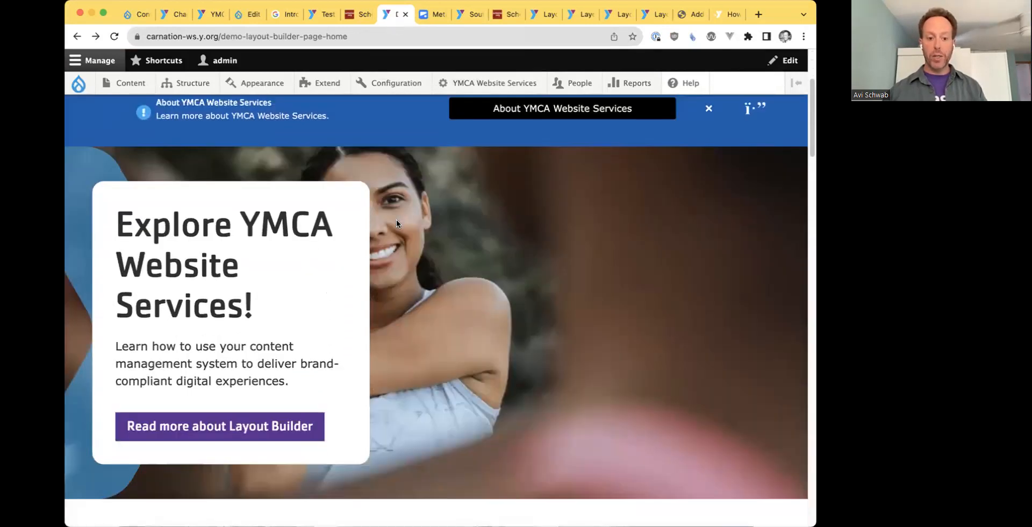
{"action": "scroll", "coordinate": [396, 219], "scroll_direction": "down", "scroll_amount": 3}
{"action": "scroll", "coordinate": [396, 219], "scroll_direction": "up", "scroll_amount": 1}
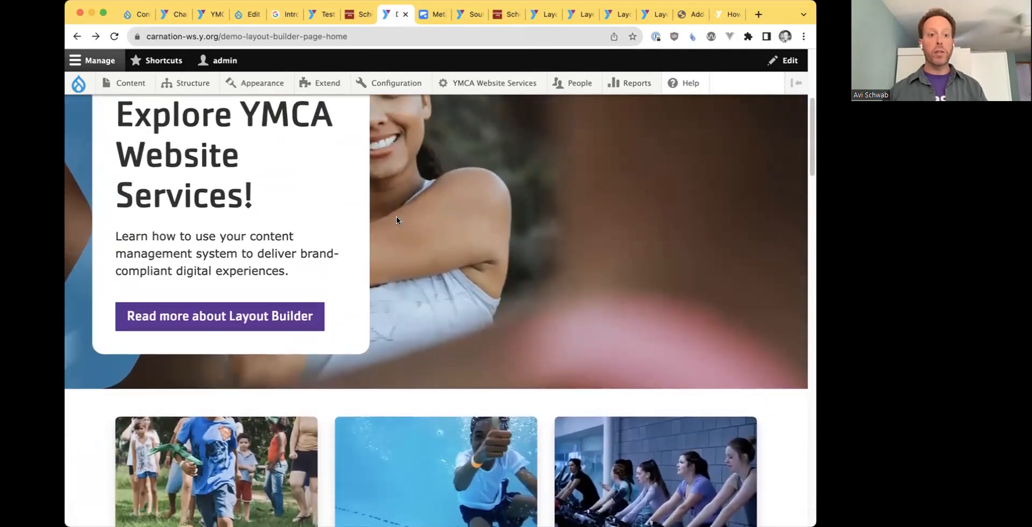
{"action": "scroll", "coordinate": [396, 217], "scroll_direction": "up", "scroll_amount": 5}
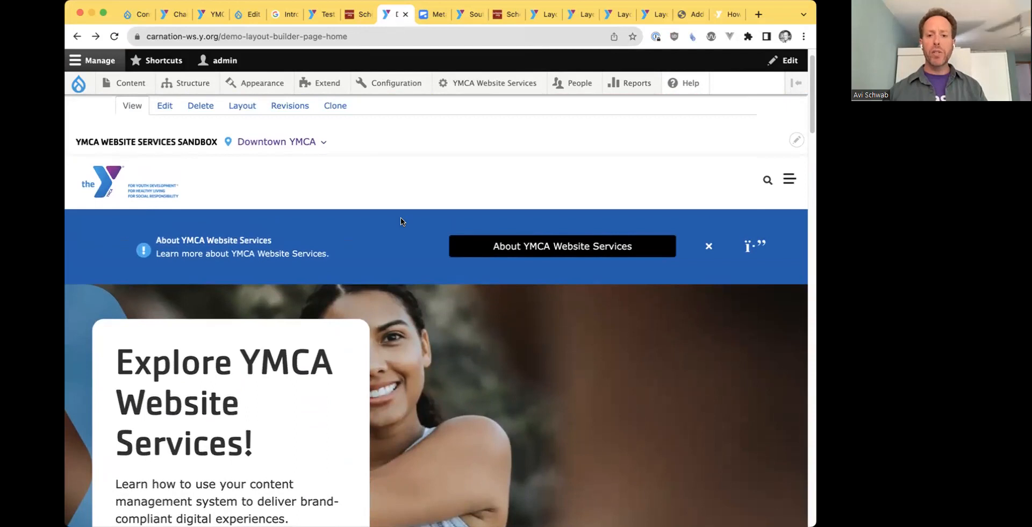
{"action": "scroll", "coordinate": [401, 221], "scroll_direction": "down", "scroll_amount": 2}
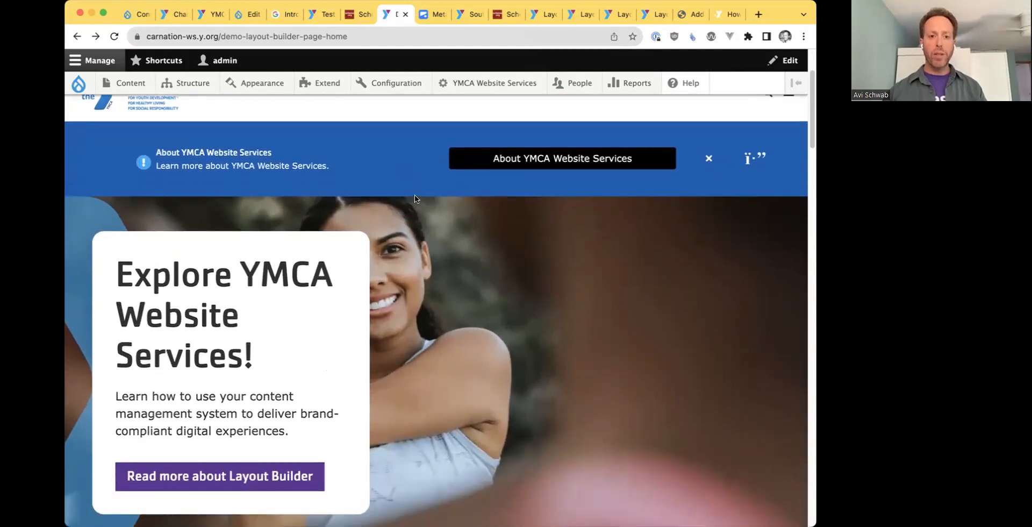
{"action": "scroll", "coordinate": [414, 191], "scroll_direction": "up", "scroll_amount": 3}
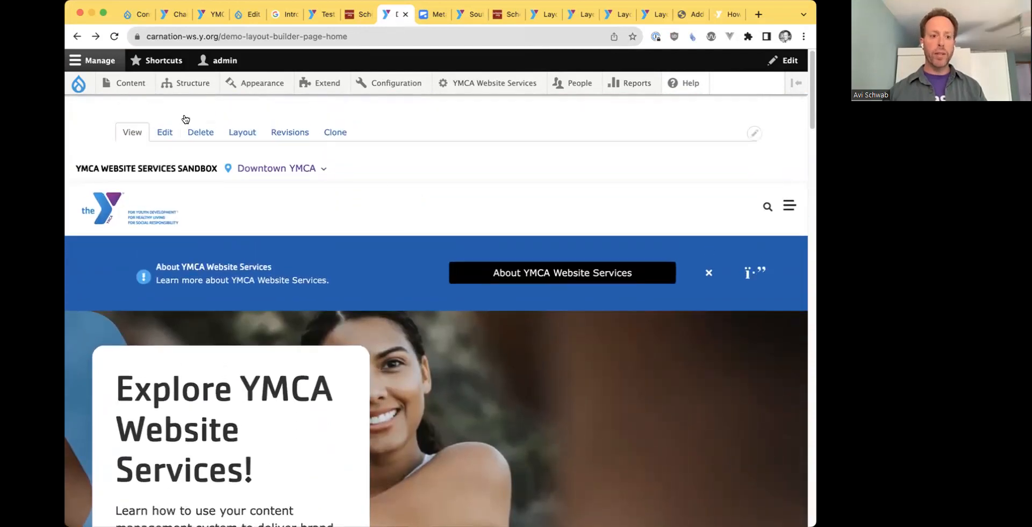
- Open the Demo Layout Builder home page for editing and review its Metadata section
{"action": "left_click", "coordinate": [165, 133]}
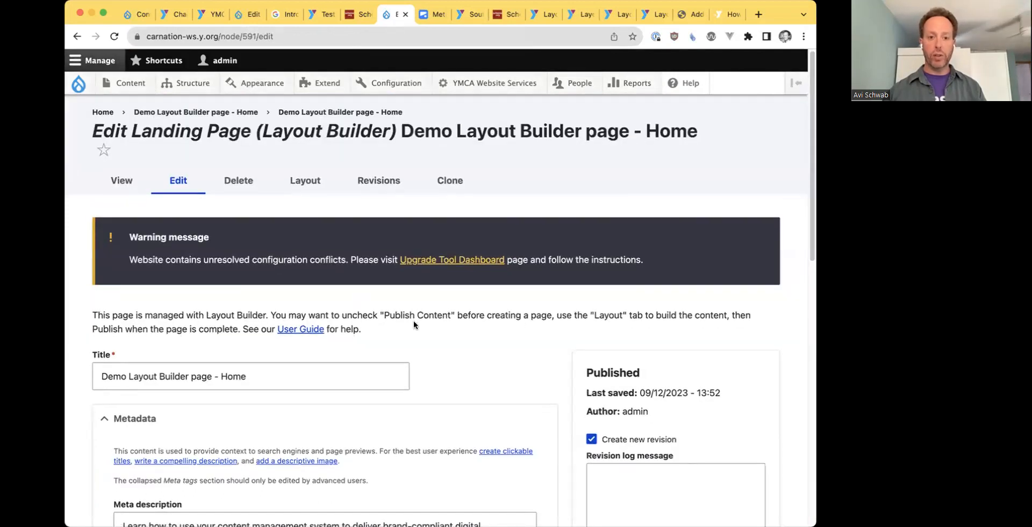
{"action": "scroll", "coordinate": [414, 322], "scroll_direction": "down", "scroll_amount": 3}
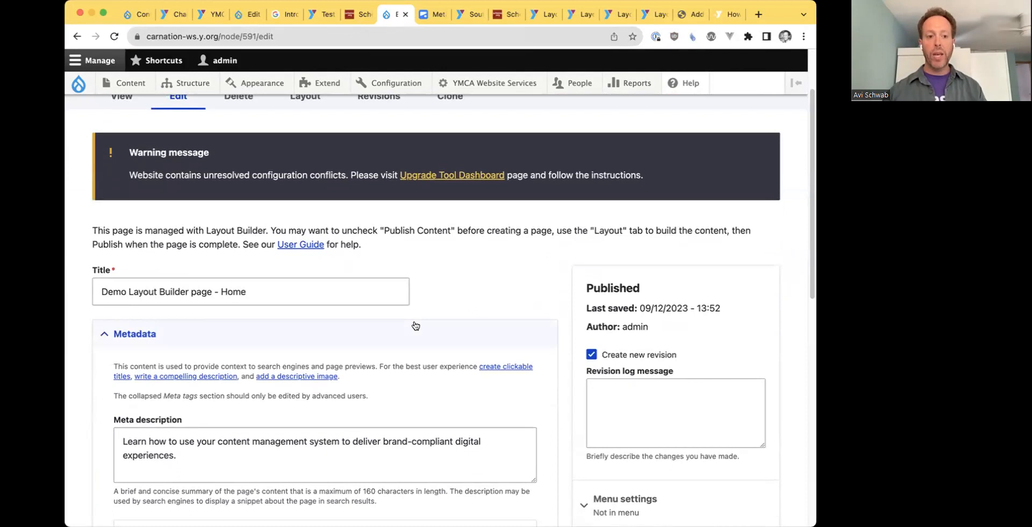
{"action": "scroll", "coordinate": [415, 324], "scroll_direction": "down", "scroll_amount": 5}
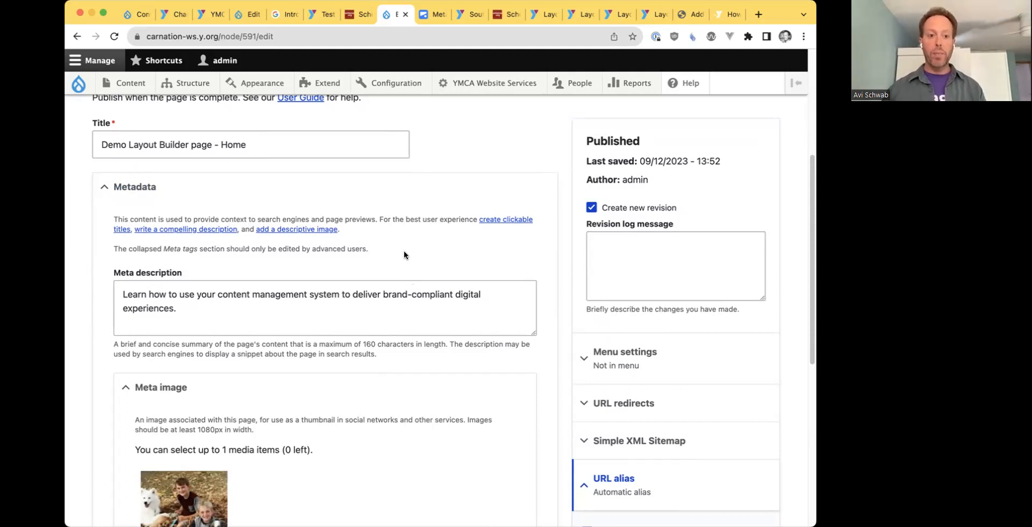
- Check the metadata fields on a new Landing Page (Layout Builder) form, and return to the Demo home page's meta description and image
{"action": "mouse_move", "coordinate": [143, 84]}
{"action": "mouse_move", "coordinate": [178, 129]}
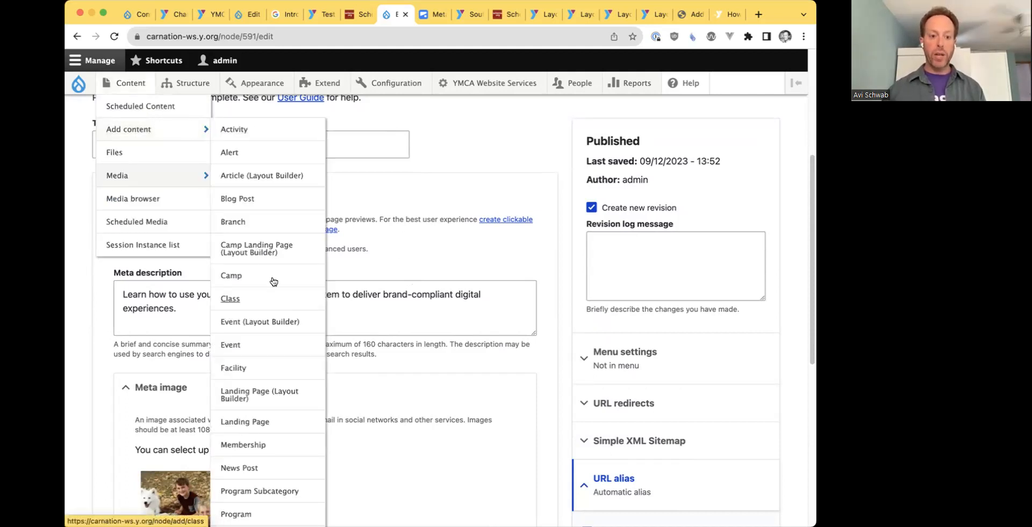
{"action": "left_click", "coordinate": [254, 392]}
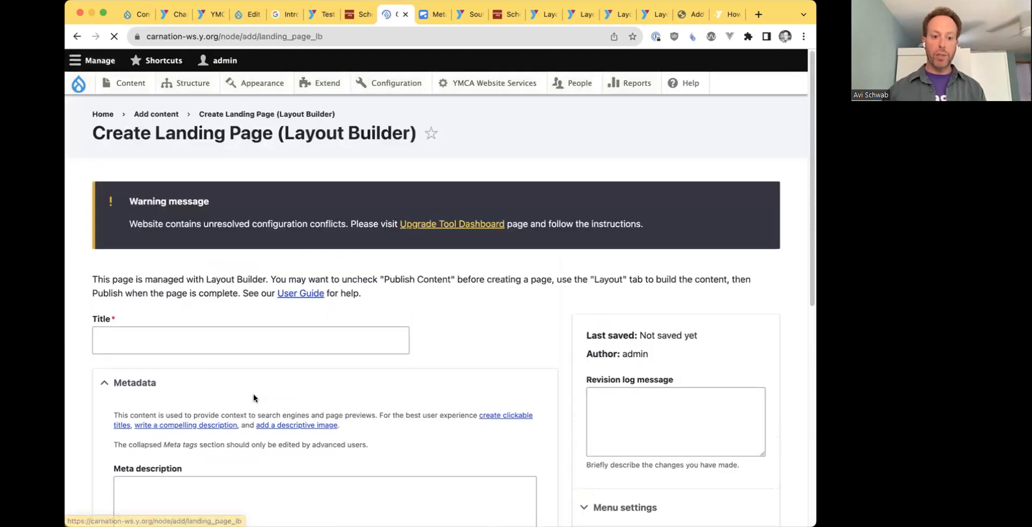
{"action": "scroll", "coordinate": [253, 398], "scroll_direction": "down", "scroll_amount": 3}
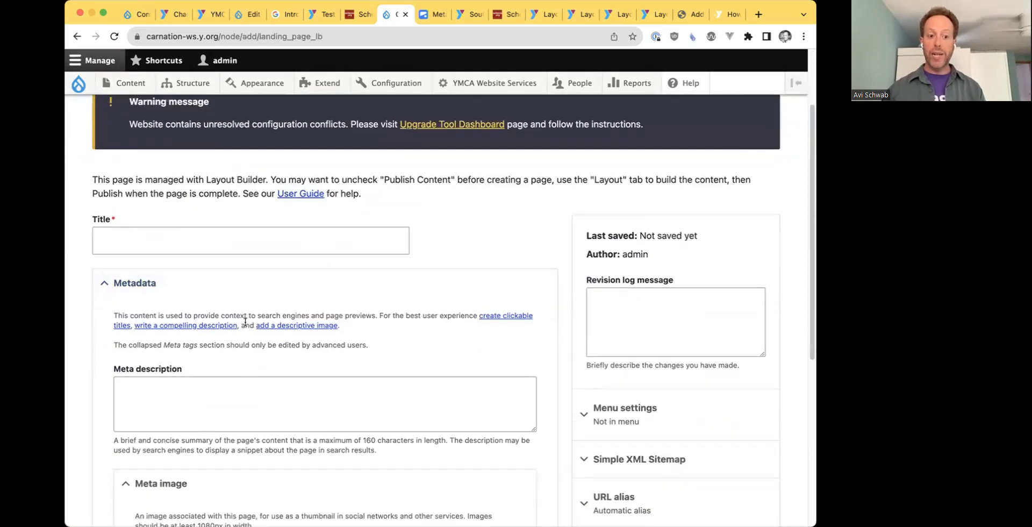
{"action": "scroll", "coordinate": [251, 327], "scroll_direction": "down", "scroll_amount": 3}
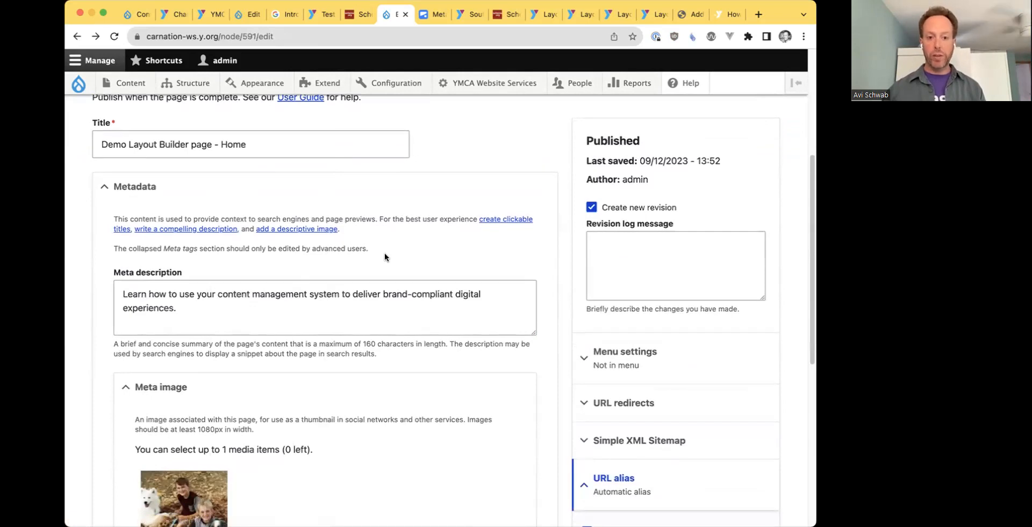
{"action": "scroll", "coordinate": [385, 254], "scroll_direction": "down", "scroll_amount": 3}
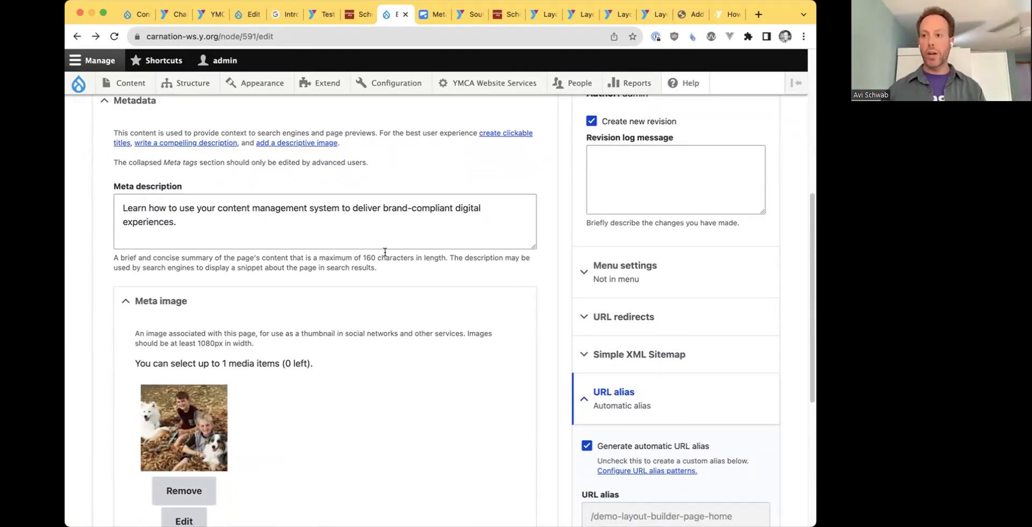
- Highlight the meta description's help text about length and search snippets, and review the meta image of the Demo home page
{"action": "scroll", "coordinate": [385, 252], "scroll_direction": "down", "scroll_amount": 2}
{"action": "left_click", "coordinate": [310, 184]}
{"action": "left_click", "coordinate": [273, 214]}
{"action": "triple_click", "coordinate": [273, 215]}
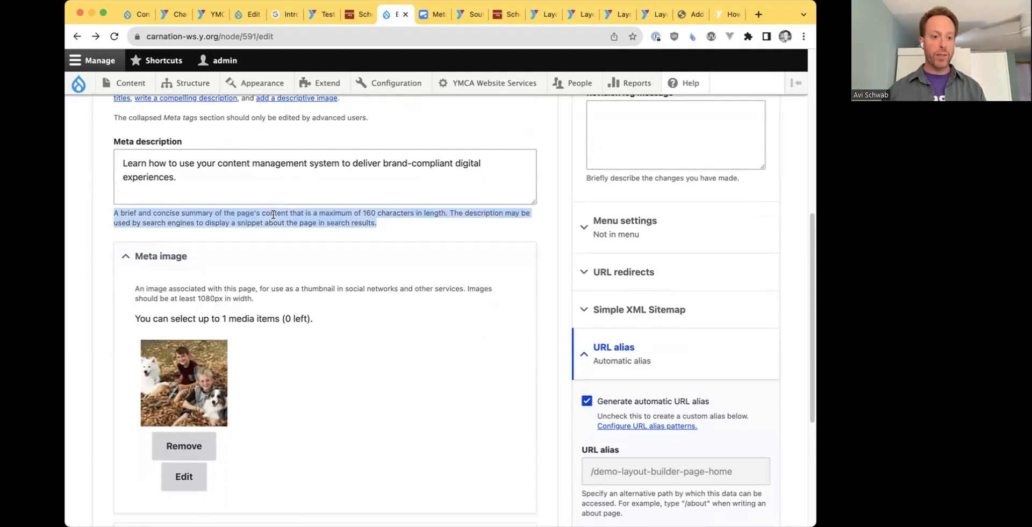
{"action": "left_click", "coordinate": [396, 222]}
{"action": "scroll", "coordinate": [330, 263], "scroll_direction": "down", "scroll_amount": 3}
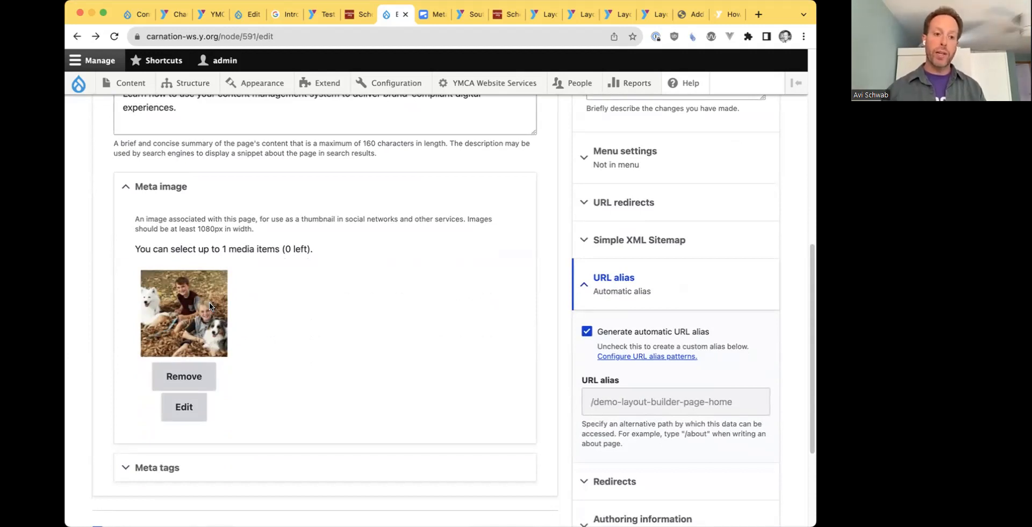
{"action": "scroll", "coordinate": [253, 302], "scroll_direction": "down", "scroll_amount": 1}
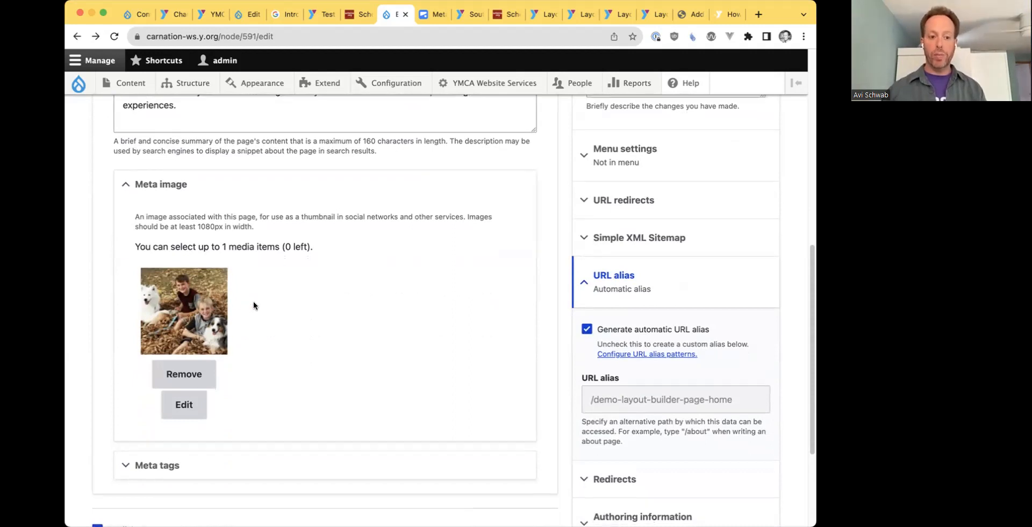
- Expand the Meta tags section, review its basic and advanced tags, and collapse it again
{"action": "left_click", "coordinate": [207, 464]}
{"action": "scroll", "coordinate": [214, 452], "scroll_direction": "down", "scroll_amount": 7}
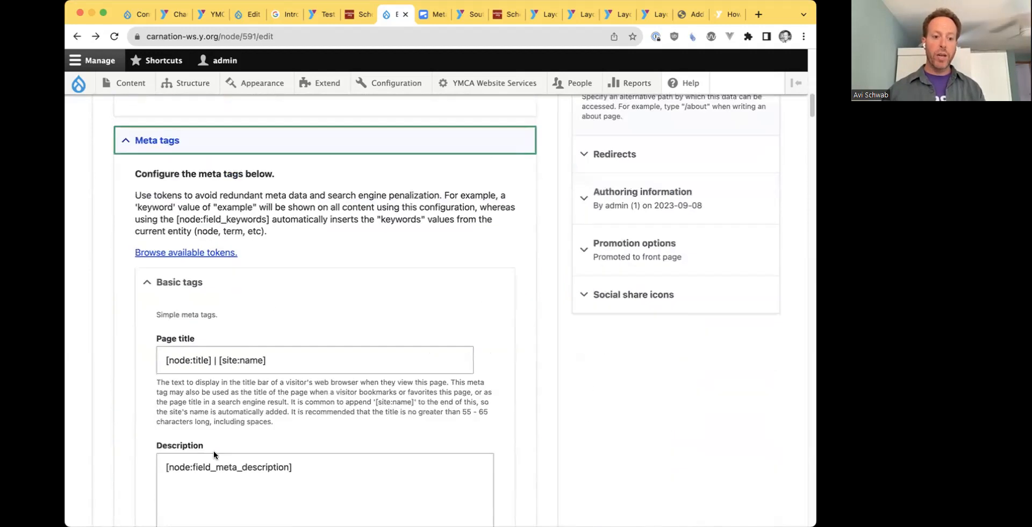
{"action": "scroll", "coordinate": [224, 407], "scroll_direction": "down", "scroll_amount": 15}
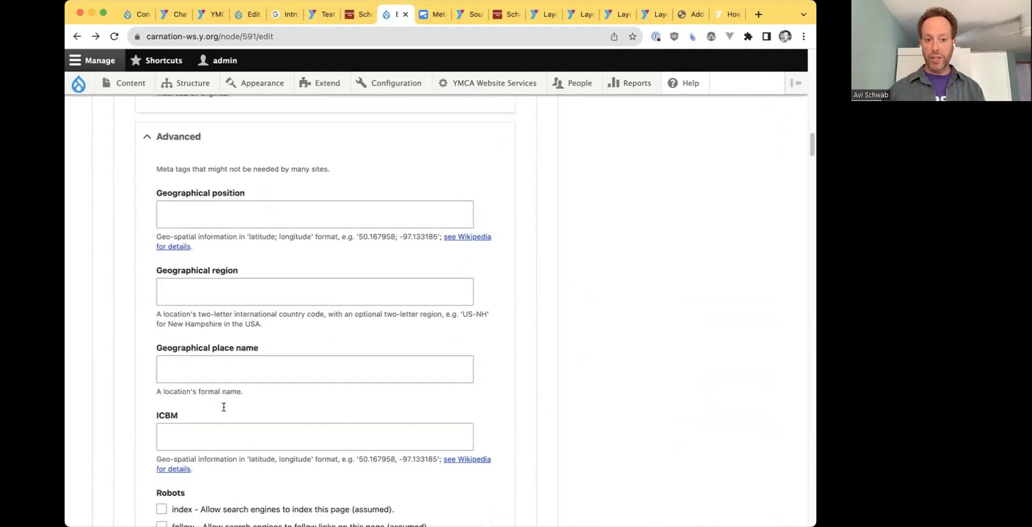
{"action": "scroll", "coordinate": [223, 407], "scroll_direction": "up", "scroll_amount": 20}
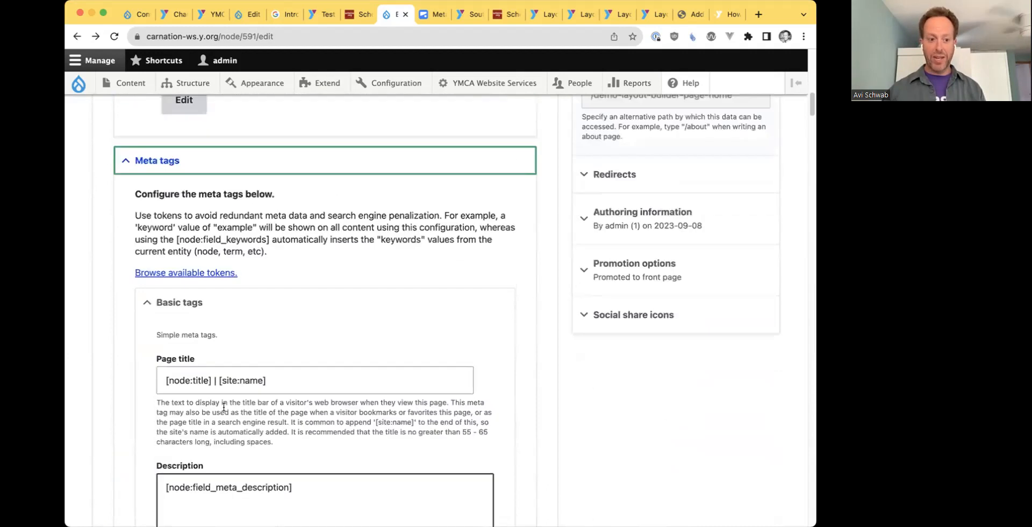
{"action": "left_click", "coordinate": [247, 296]}
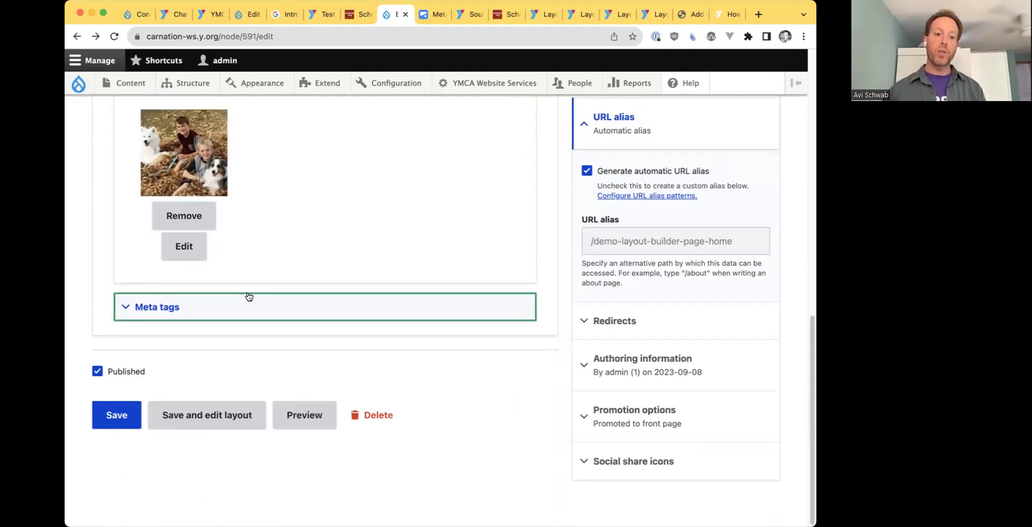
{"action": "scroll", "coordinate": [256, 284], "scroll_direction": "up", "scroll_amount": 5}
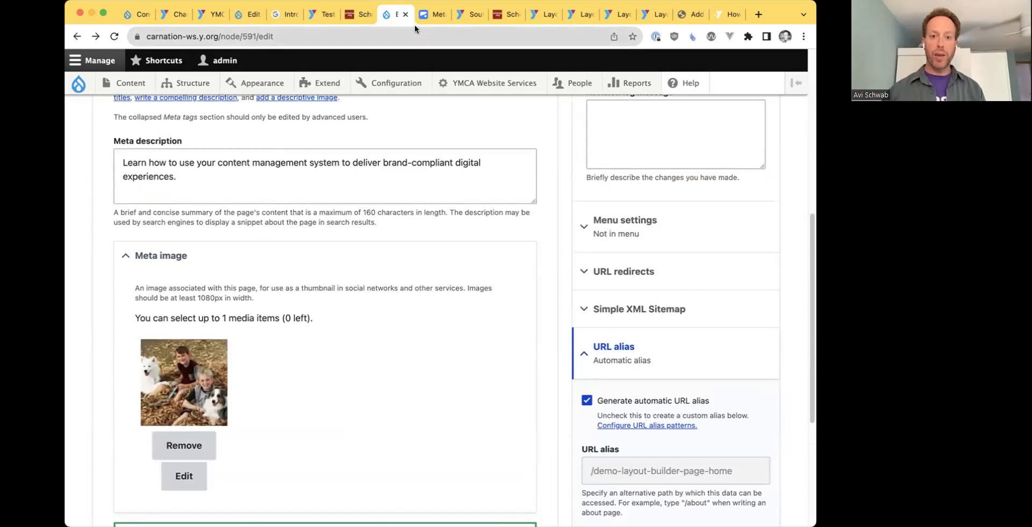
- Switch to the metatags.io toolkit, highlight its site address, and review the page's Google, Twitter and Facebook previews
{"action": "left_click", "coordinate": [427, 19]}
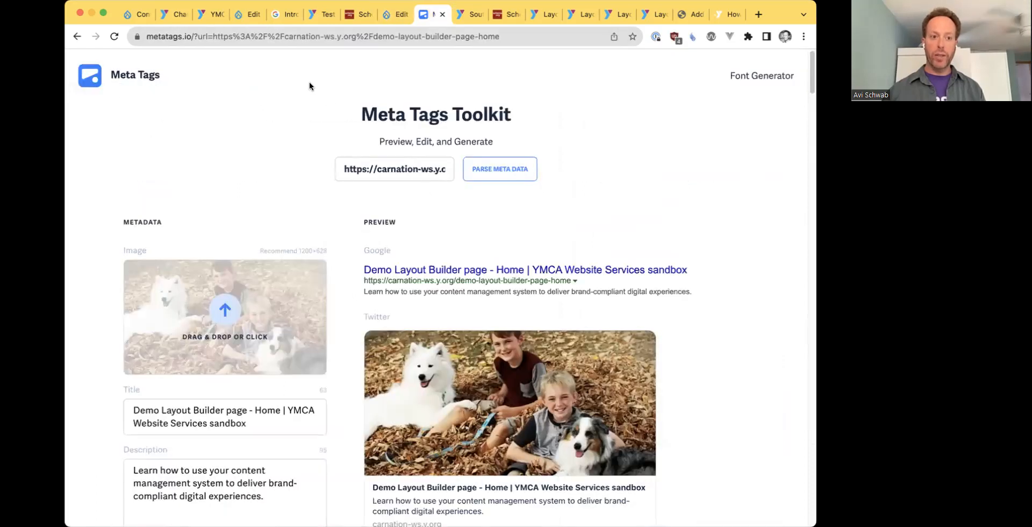
{"action": "left_click_drag", "start_coordinate": [191, 36], "coordinate": [134, 35]}
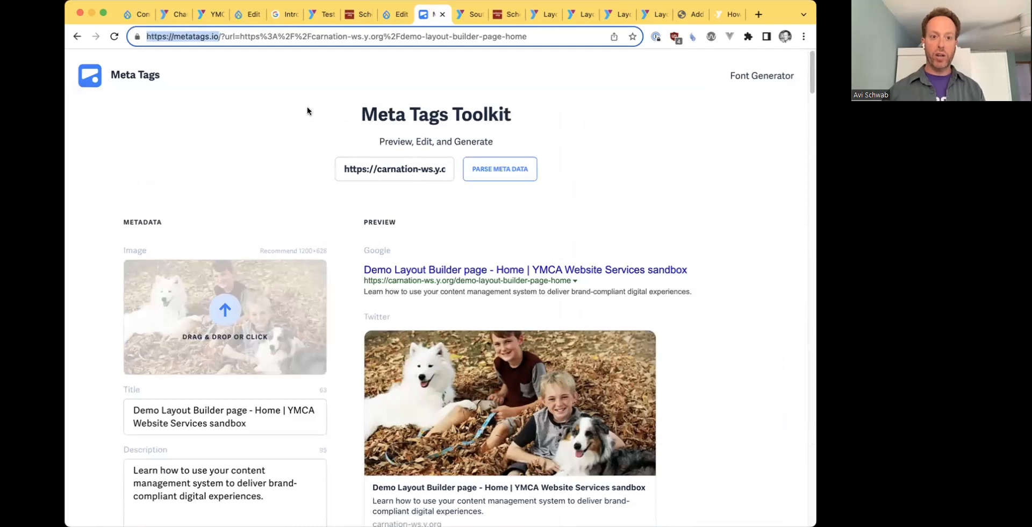
{"action": "left_click", "coordinate": [405, 251]}
{"action": "scroll", "coordinate": [405, 251], "scroll_direction": "down", "scroll_amount": 3}
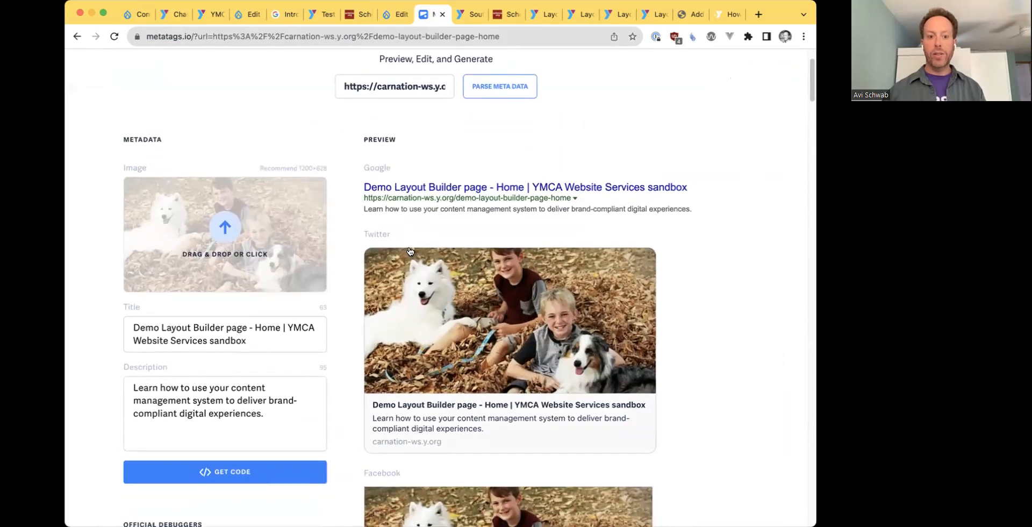
{"action": "scroll", "coordinate": [407, 238], "scroll_direction": "down", "scroll_amount": 1}
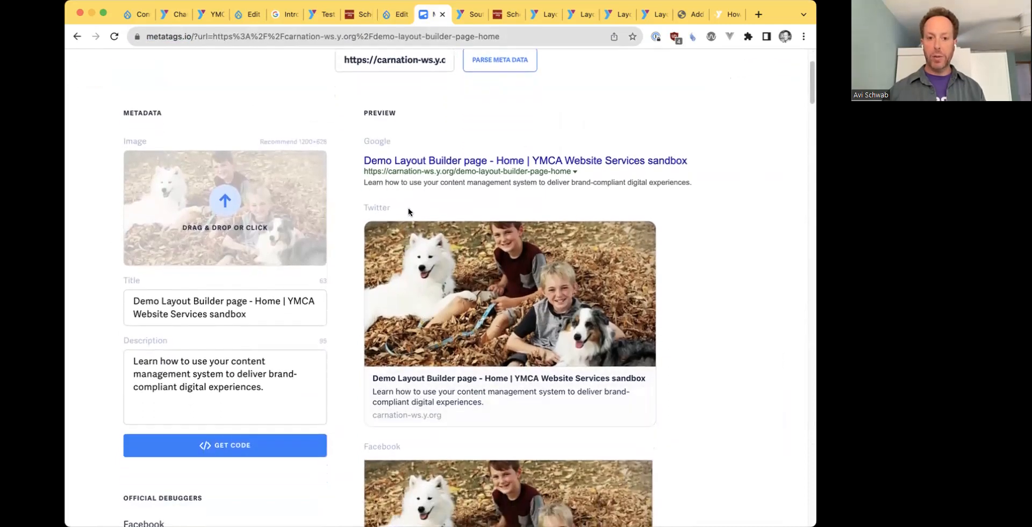
{"action": "scroll", "coordinate": [405, 196], "scroll_direction": "down", "scroll_amount": 2}
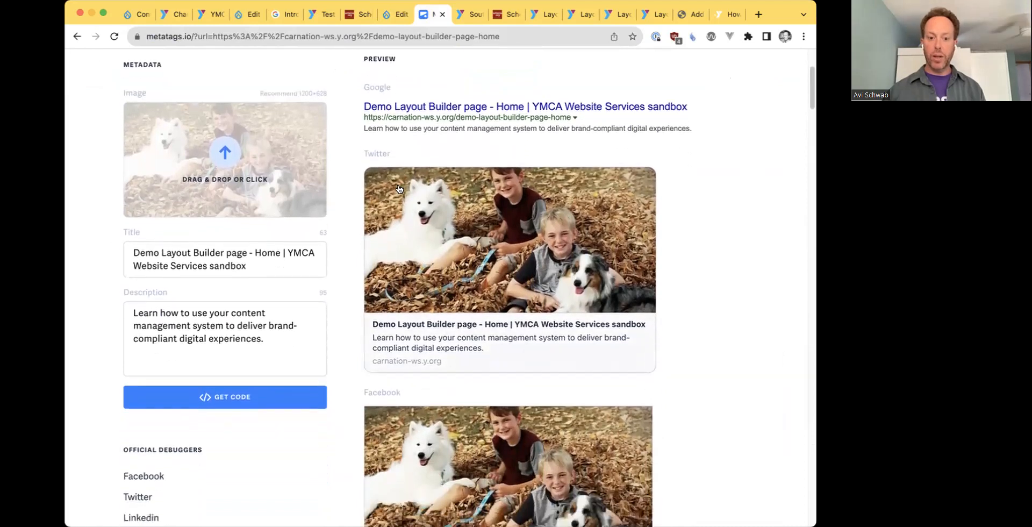
{"action": "scroll", "coordinate": [398, 189], "scroll_direction": "down", "scroll_amount": 4}
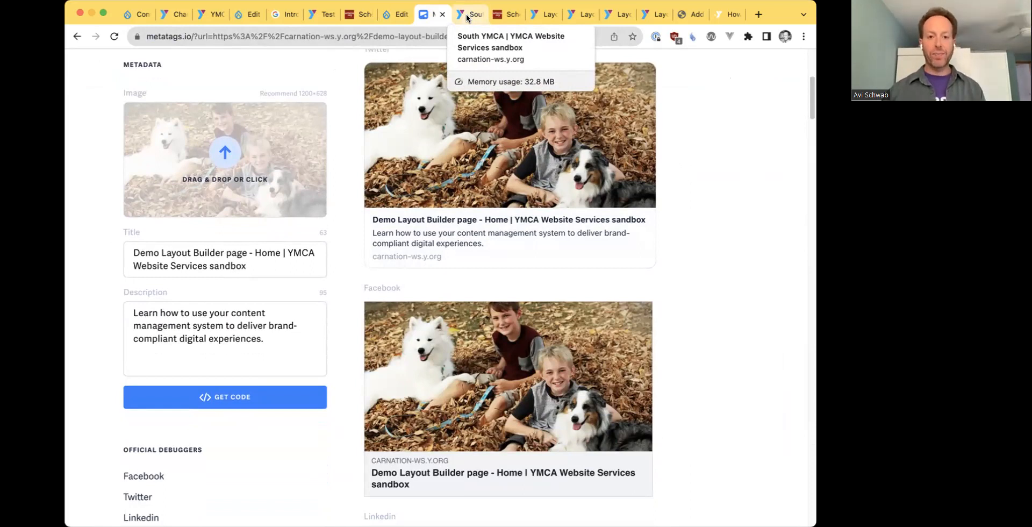
- Switch to the South YMCA location page, highlight its Find Us details, and check the expanded branch hours
{"action": "left_click", "coordinate": [467, 18]}
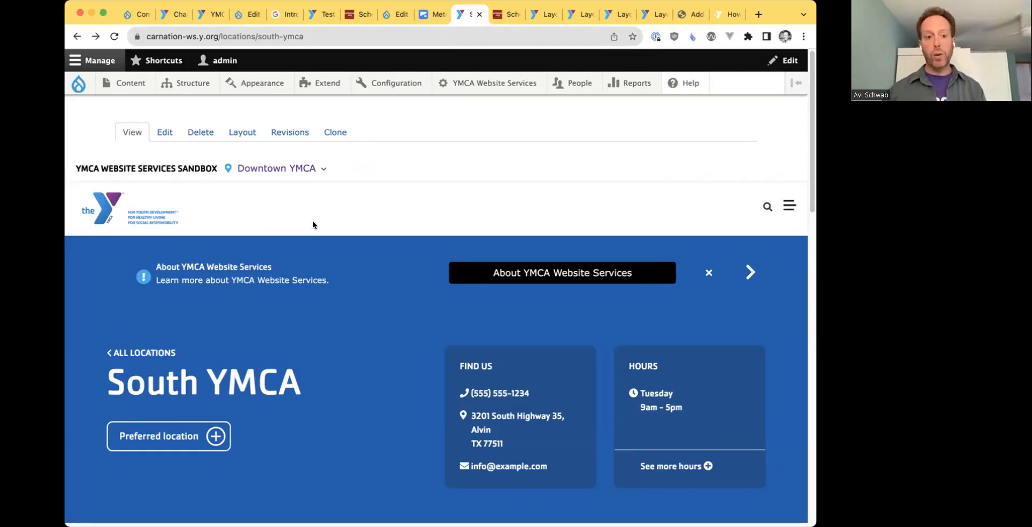
{"action": "scroll", "coordinate": [313, 225], "scroll_direction": "down", "scroll_amount": 3}
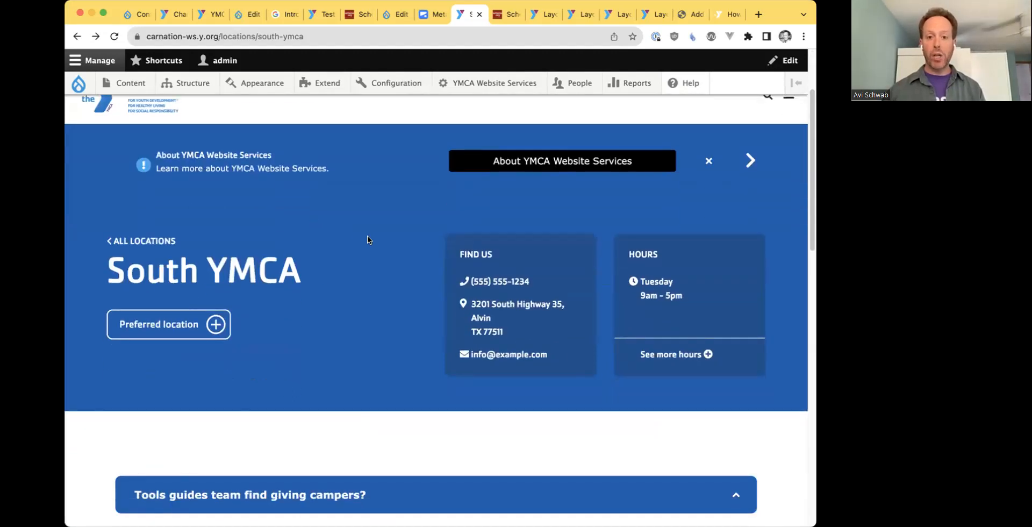
{"action": "left_click_drag", "start_coordinate": [447, 244], "coordinate": [496, 330]}
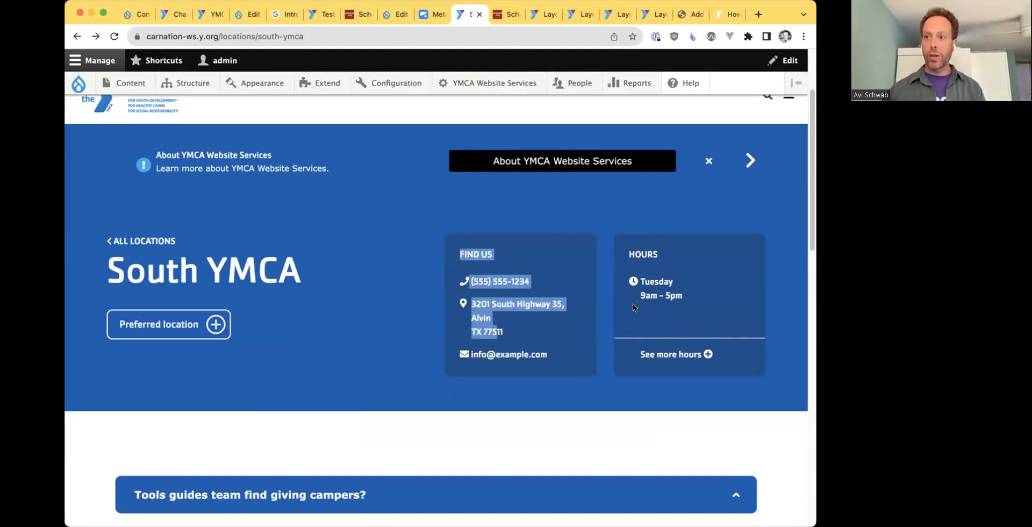
{"action": "left_click", "coordinate": [676, 354]}
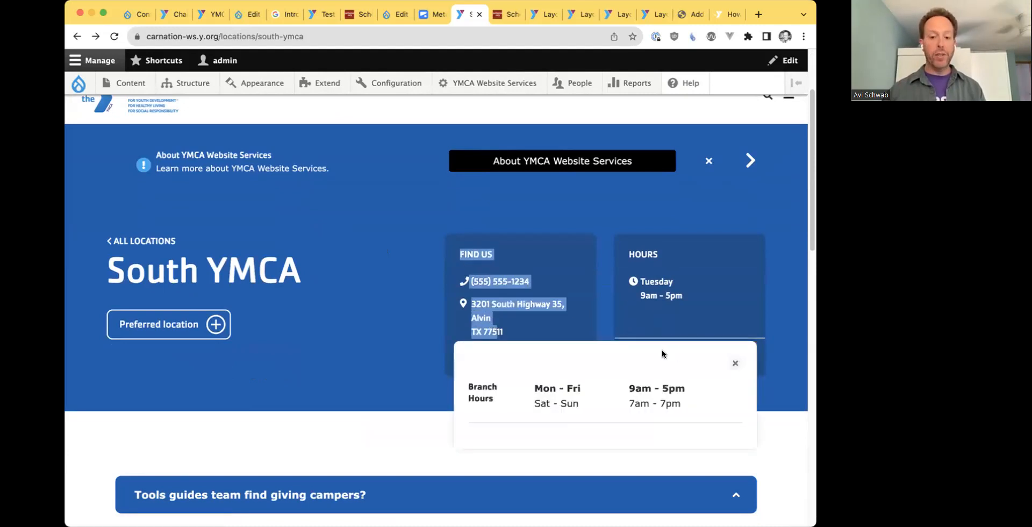
{"action": "left_click", "coordinate": [734, 360]}
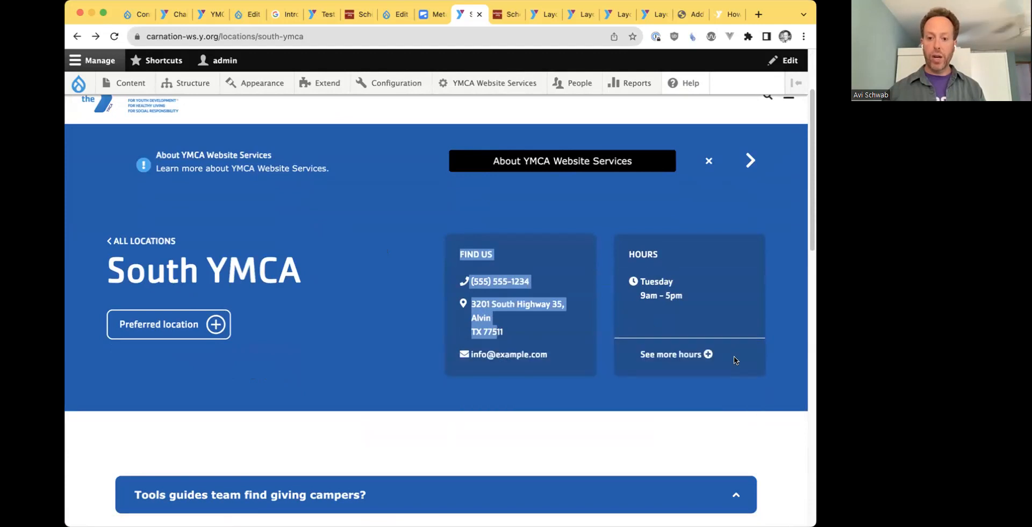
{"action": "left_click", "coordinate": [544, 334]}
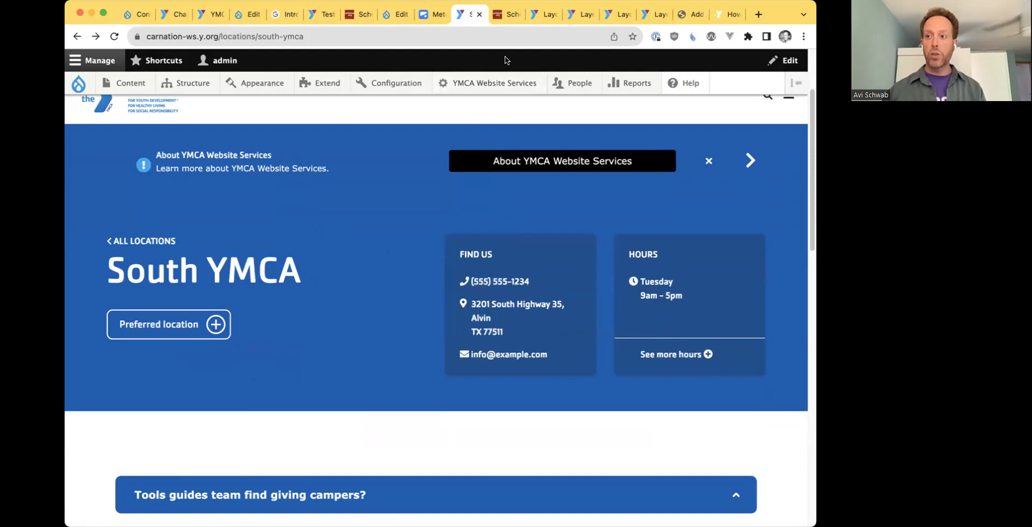
- Open the LocalBusiness result for the South YMCA page in the Schema Markup Validator and highlight its identity, telephone and logo properties
{"action": "left_click", "coordinate": [513, 15]}
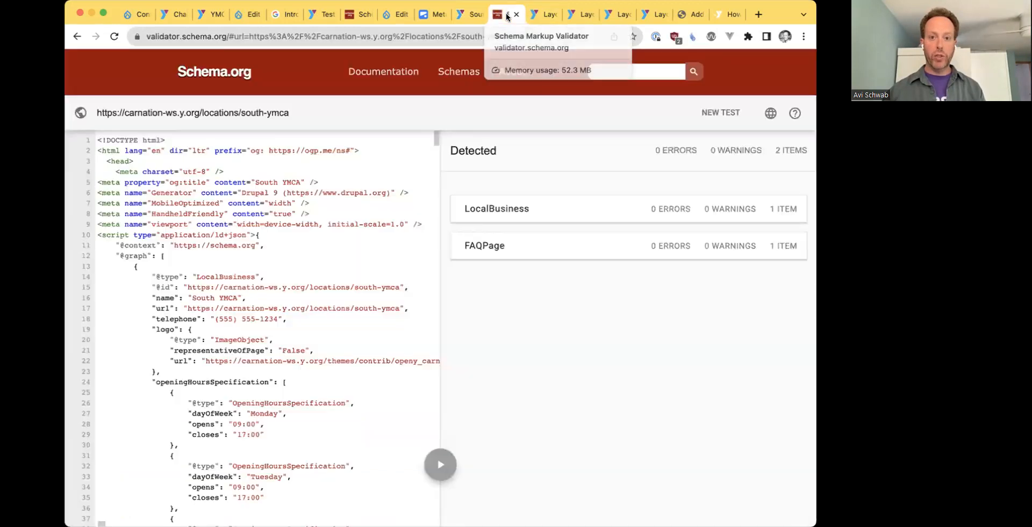
{"action": "left_click", "coordinate": [512, 208]}
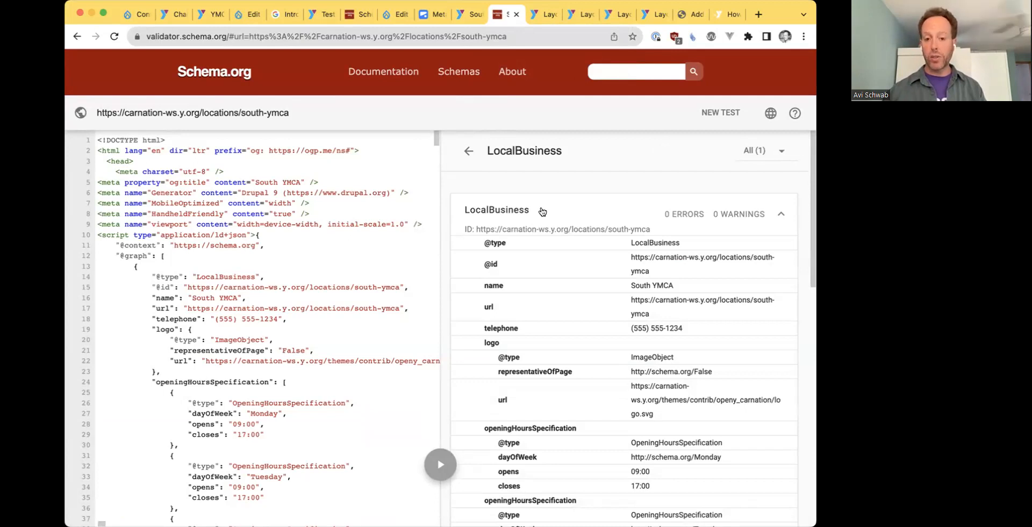
{"action": "scroll", "coordinate": [538, 256], "scroll_direction": "down", "scroll_amount": 2}
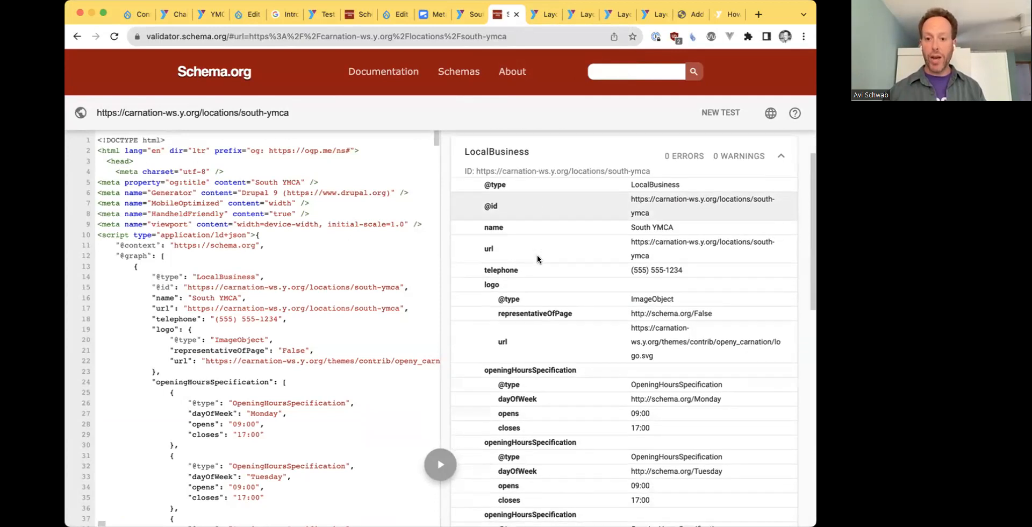
{"action": "left_click_drag", "start_coordinate": [503, 211], "coordinate": [572, 320]}
{"action": "scroll", "coordinate": [572, 319], "scroll_direction": "down", "scroll_amount": 1}
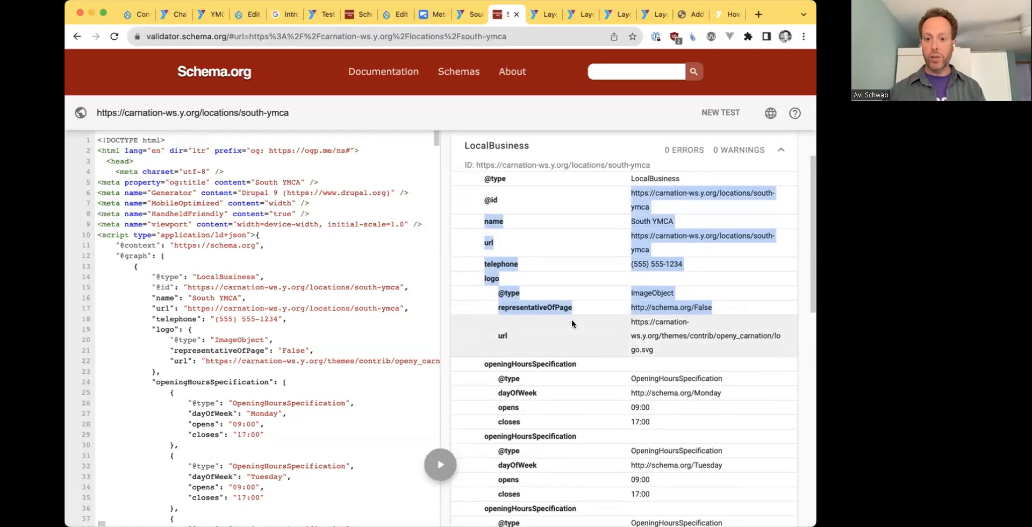
{"action": "left_click", "coordinate": [582, 260]}
{"action": "scroll", "coordinate": [525, 249], "scroll_direction": "down", "scroll_amount": 5}
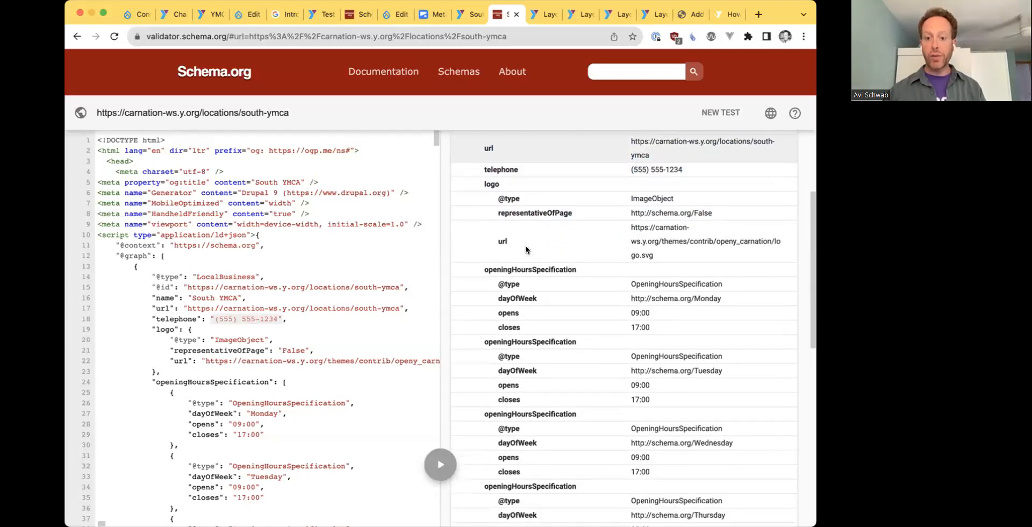
- Highlight the daily openingHoursSpecification entries in the LocalBusiness result, and review the weekend hours and geo data
{"action": "left_click_drag", "start_coordinate": [485, 190], "coordinate": [668, 405]}
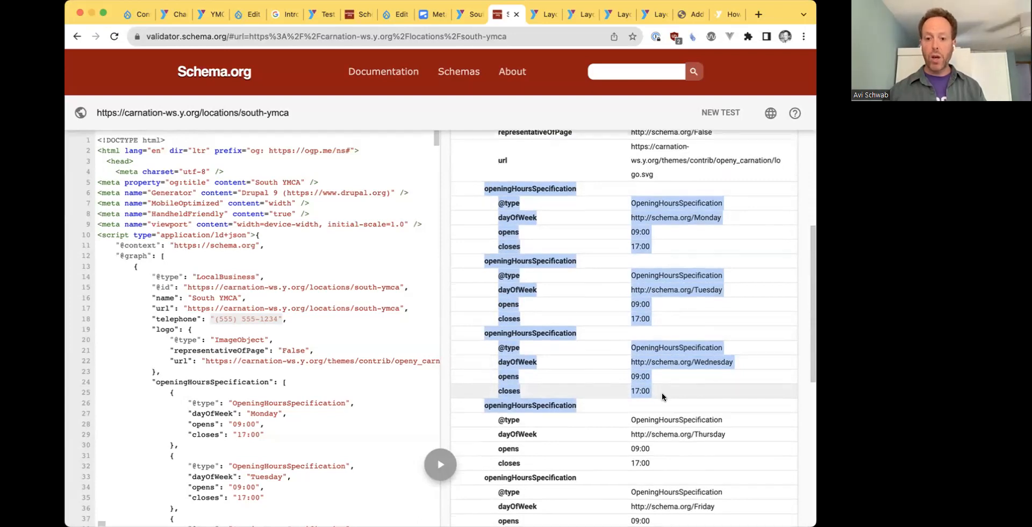
{"action": "scroll", "coordinate": [662, 396], "scroll_direction": "down", "scroll_amount": 3}
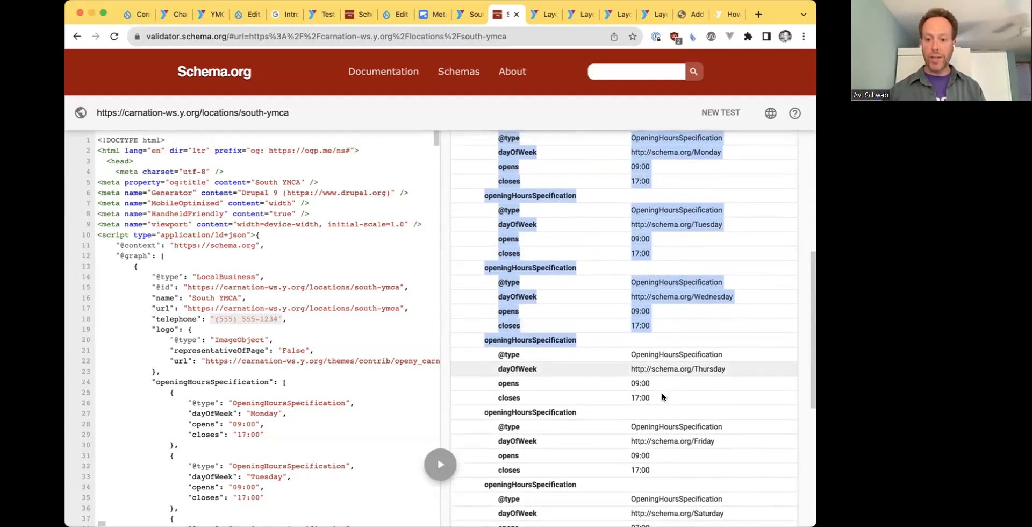
{"action": "left_click", "coordinate": [605, 340]}
{"action": "left_click_drag", "start_coordinate": [488, 341], "coordinate": [660, 403]}
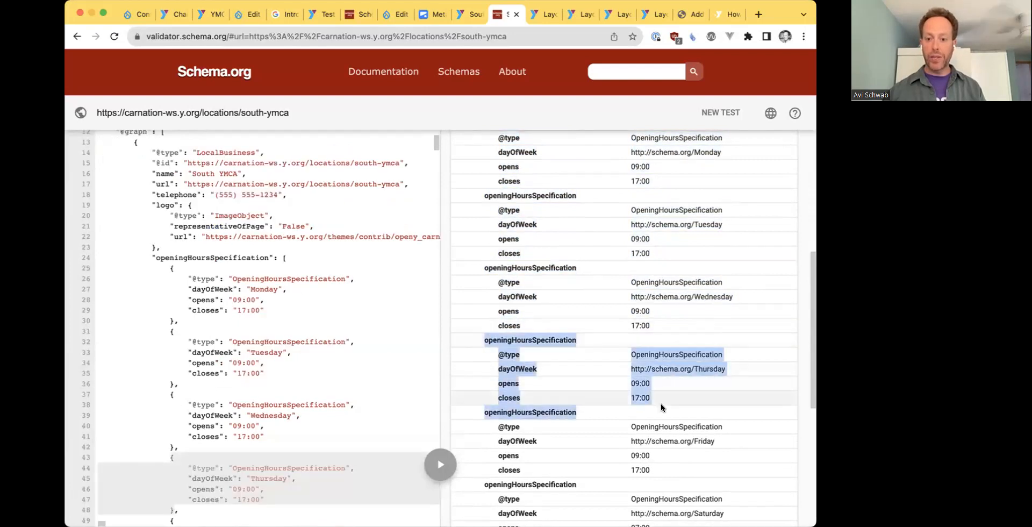
{"action": "scroll", "coordinate": [660, 411], "scroll_direction": "down", "scroll_amount": 2}
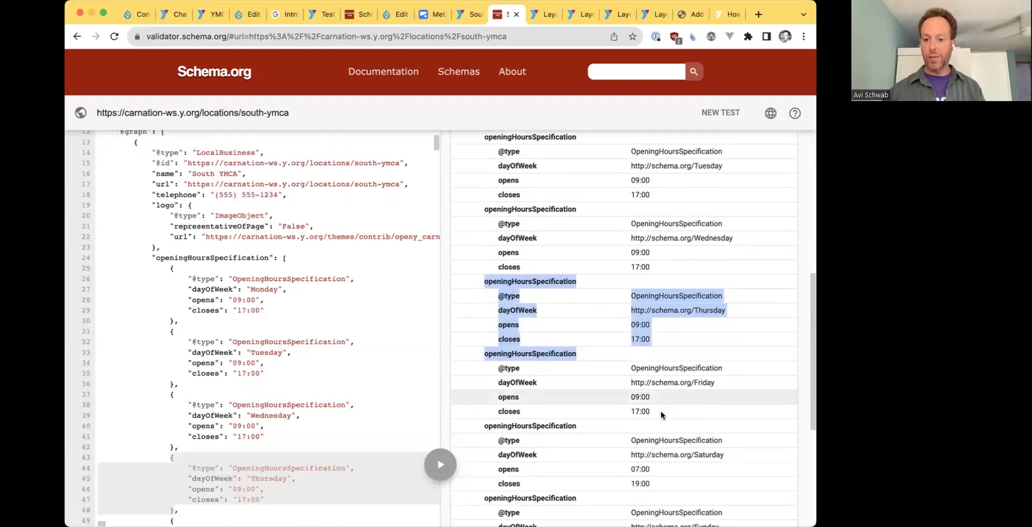
{"action": "scroll", "coordinate": [660, 410], "scroll_direction": "down", "scroll_amount": 5}
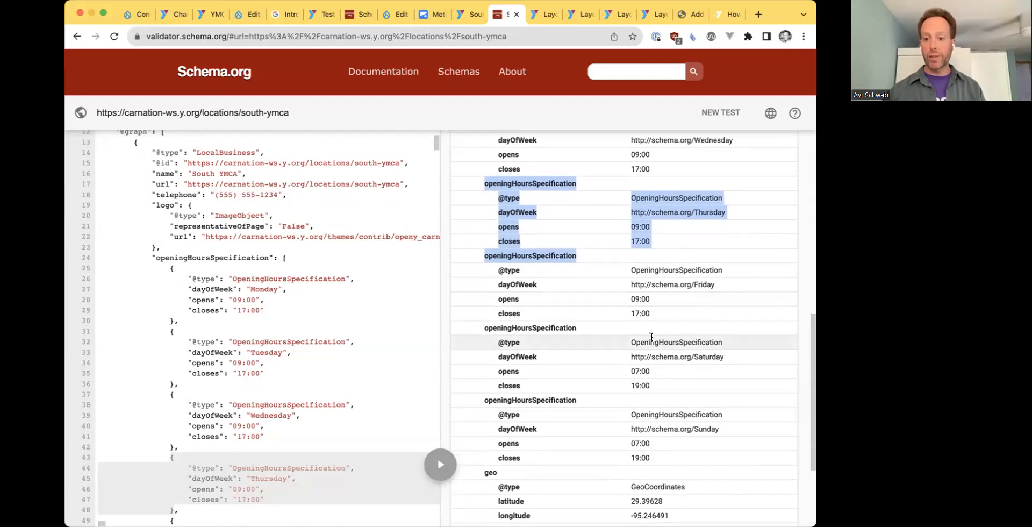
{"action": "scroll", "coordinate": [650, 333], "scroll_direction": "down", "scroll_amount": 5}
{"action": "scroll", "coordinate": [650, 333], "scroll_direction": "up", "scroll_amount": 4}
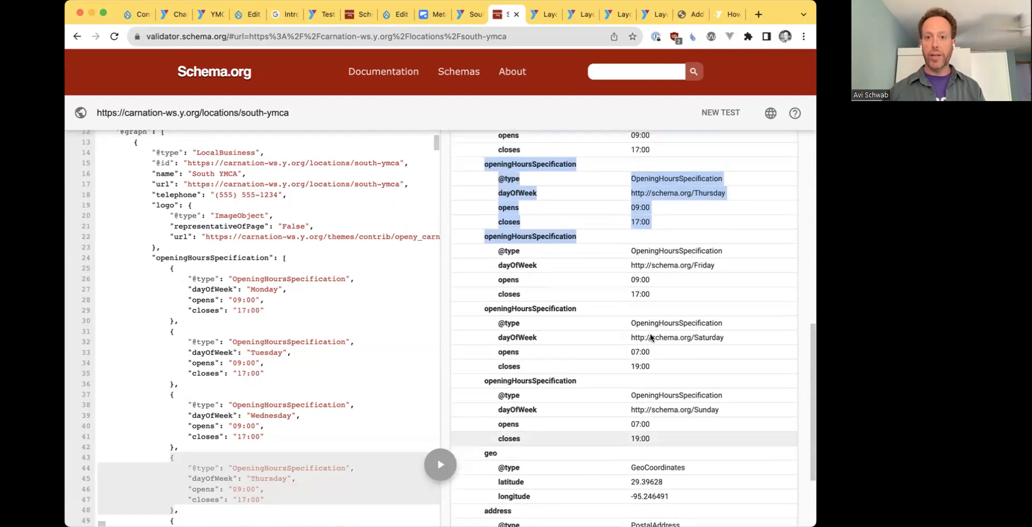
{"action": "scroll", "coordinate": [651, 337], "scroll_direction": "up", "scroll_amount": 1}
- Return from the LocalBusiness details to the list of detected items, and switch back to the South YMCA page
{"action": "key", "text": "super+Tab"}
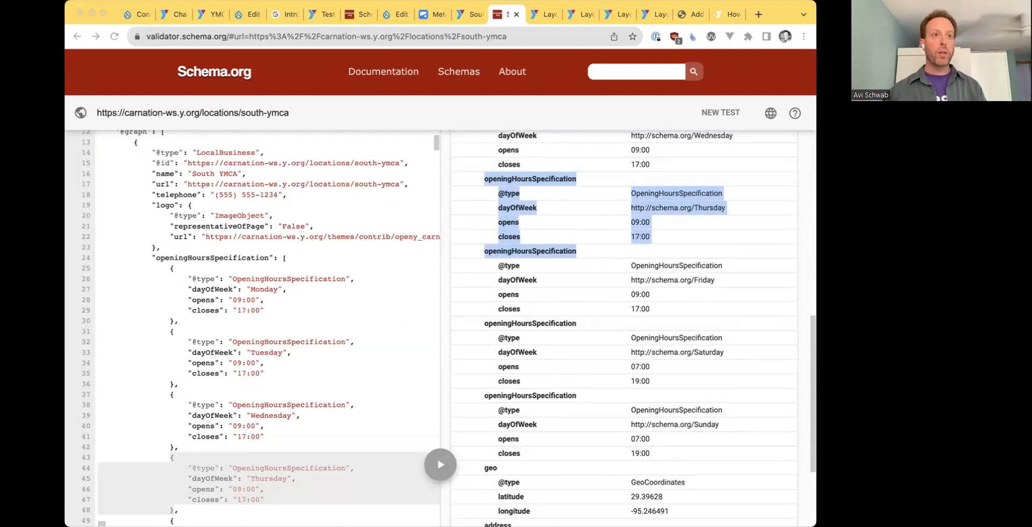
{"action": "scroll", "coordinate": [599, 200], "scroll_direction": "up", "scroll_amount": 9}
{"action": "left_click", "coordinate": [511, 215]}
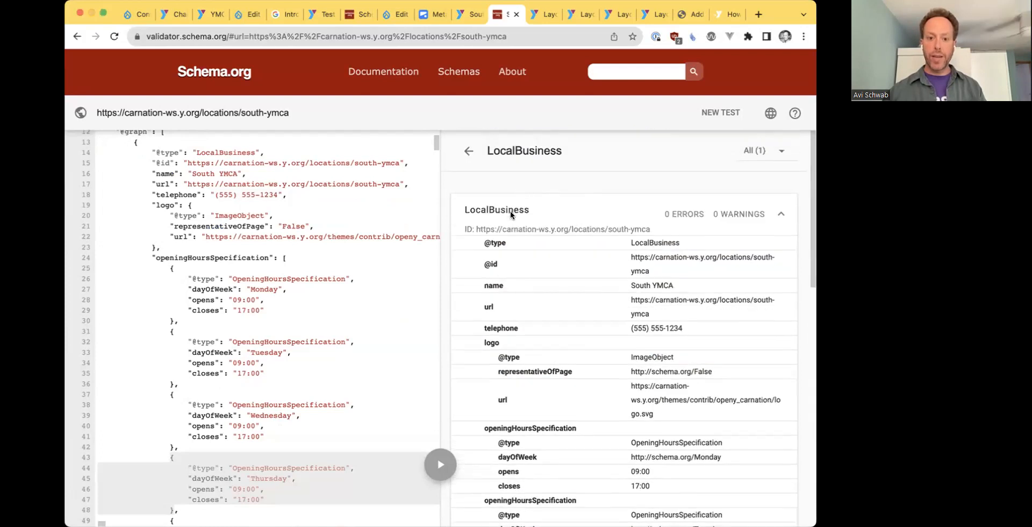
{"action": "left_click", "coordinate": [469, 151]}
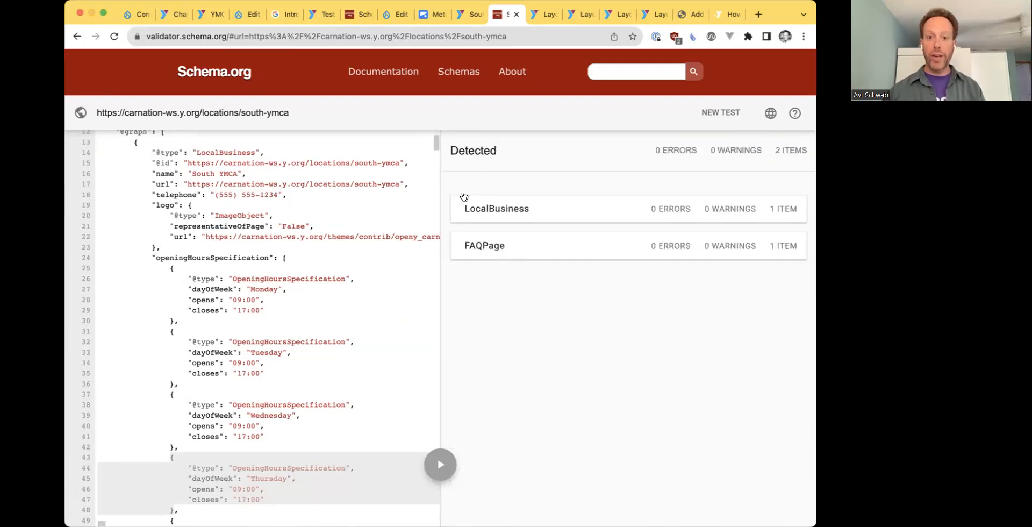
{"action": "left_click", "coordinate": [462, 20]}
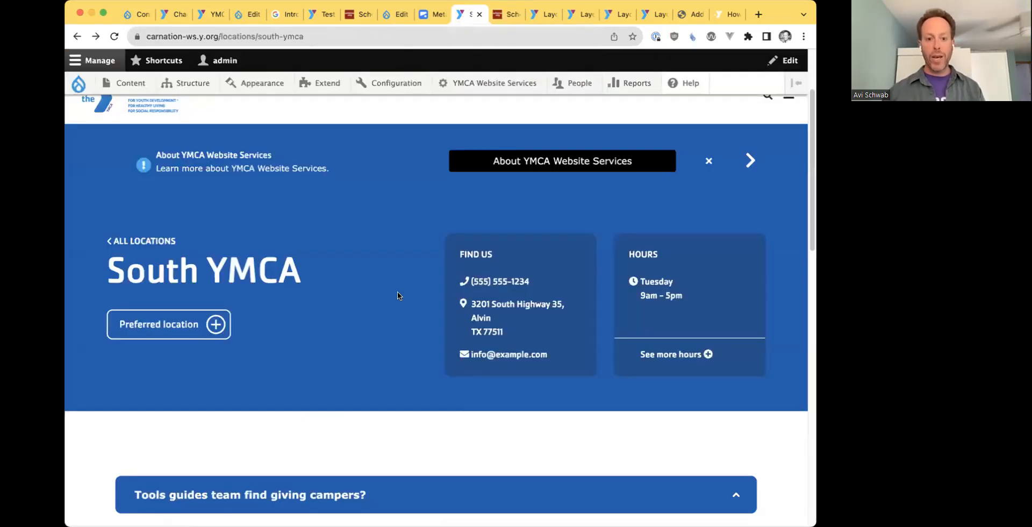
- Review the accordion on the South YMCA page, and open the page's layout for editing
{"action": "scroll", "coordinate": [382, 285], "scroll_direction": "up", "scroll_amount": 2}
{"action": "scroll", "coordinate": [382, 285], "scroll_direction": "down", "scroll_amount": 5}
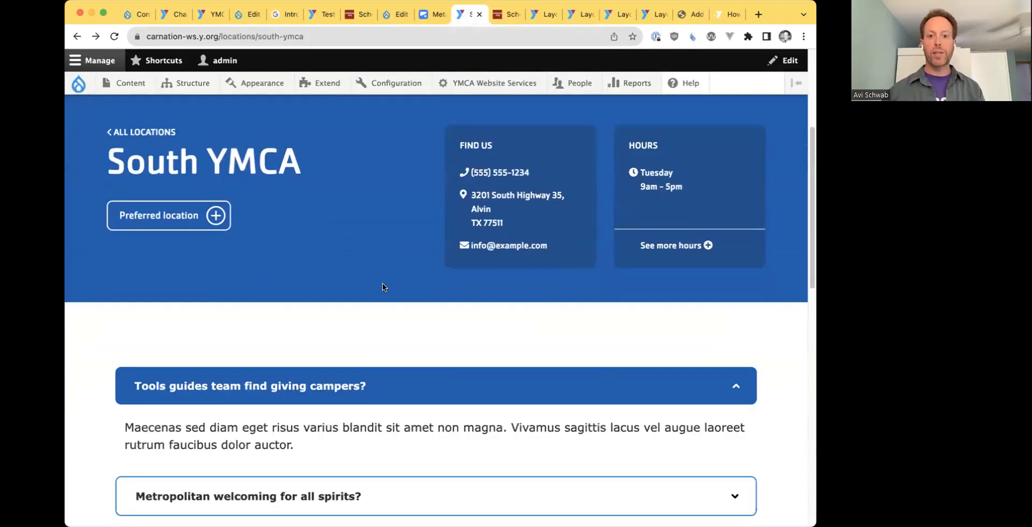
{"action": "scroll", "coordinate": [384, 287], "scroll_direction": "down", "scroll_amount": 2}
{"action": "scroll", "coordinate": [218, 282], "scroll_direction": "up", "scroll_amount": 5}
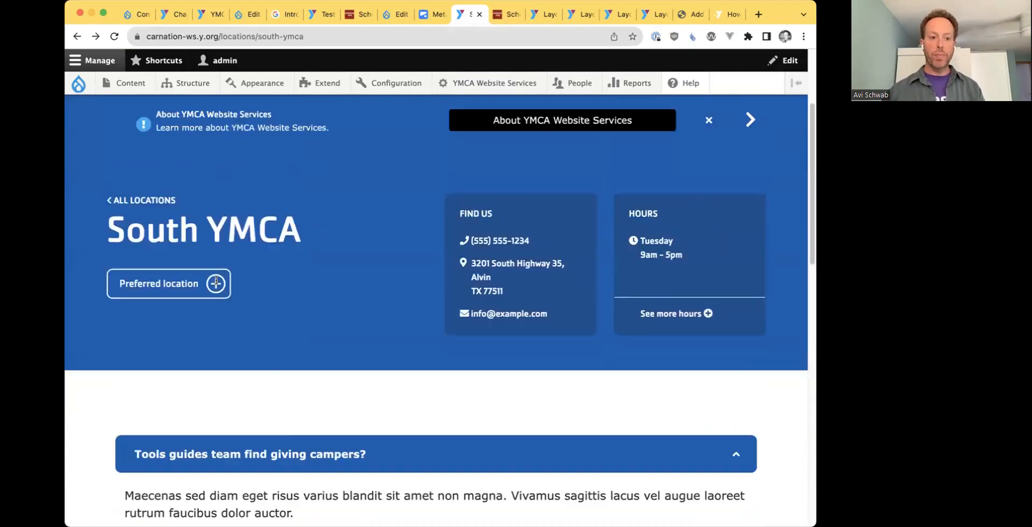
{"action": "left_click", "coordinate": [231, 137]}
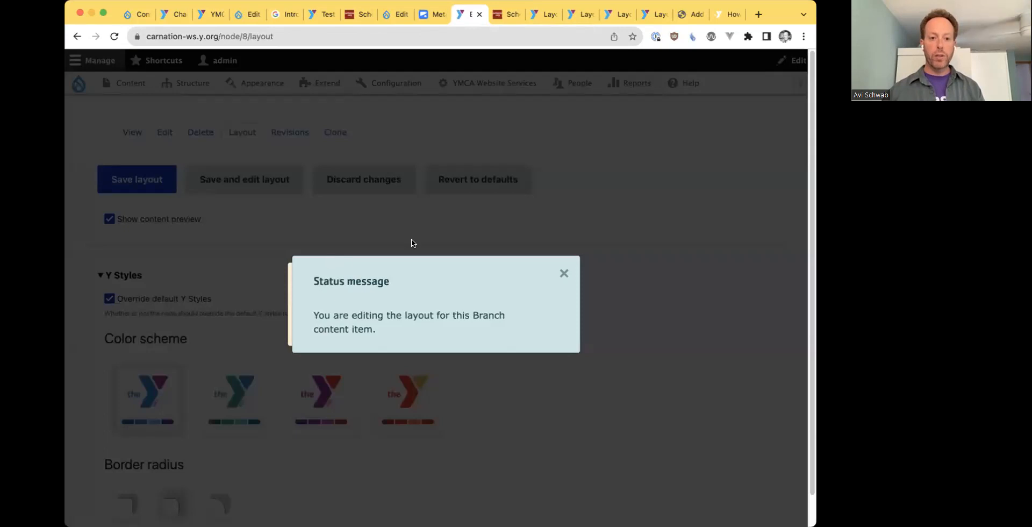
- Open the configuration of the accordion block in the Body section of the South YMCA layout
{"action": "scroll", "coordinate": [412, 244], "scroll_direction": "down", "scroll_amount": 5}
{"action": "scroll", "coordinate": [412, 243], "scroll_direction": "down", "scroll_amount": 10}
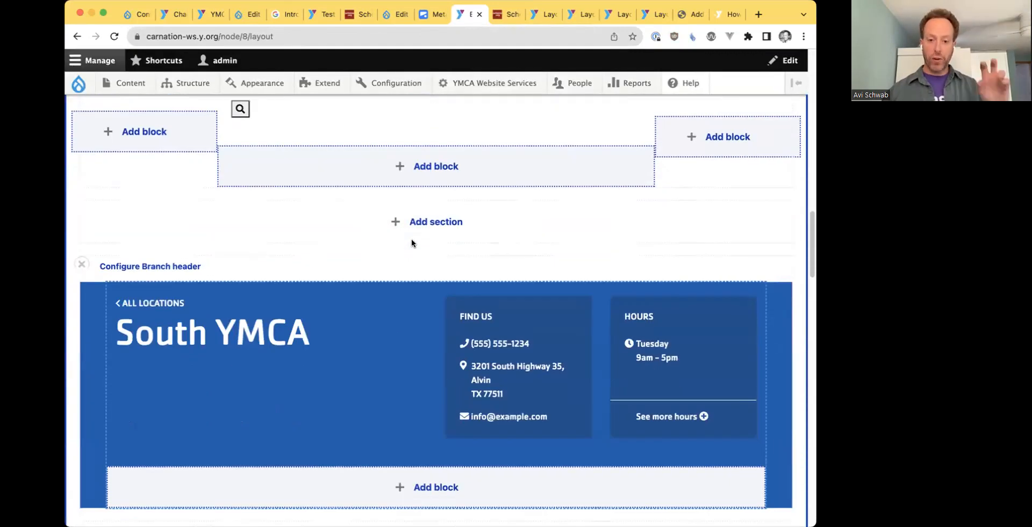
{"action": "scroll", "coordinate": [411, 243], "scroll_direction": "down", "scroll_amount": 5}
{"action": "scroll", "coordinate": [411, 239], "scroll_direction": "down", "scroll_amount": 10}
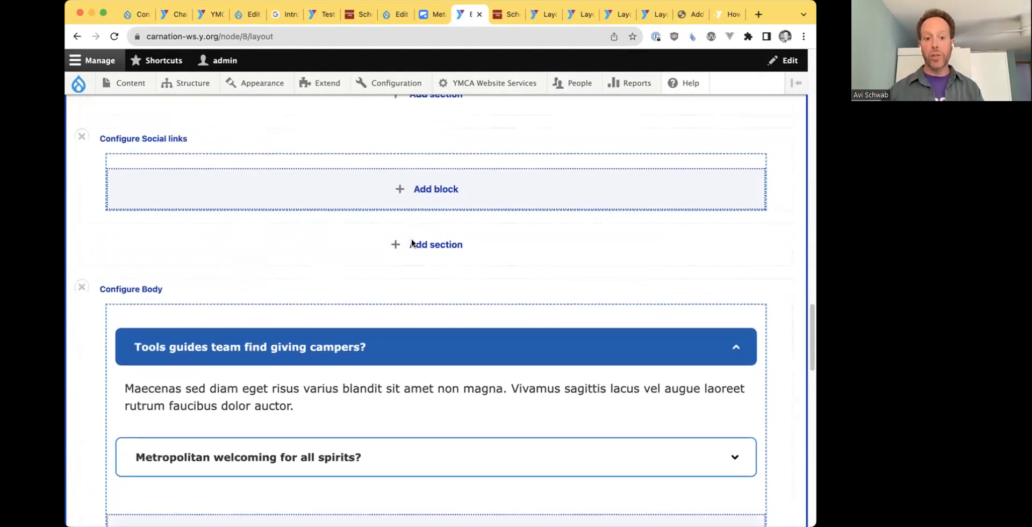
{"action": "scroll", "coordinate": [411, 242], "scroll_direction": "down", "scroll_amount": 2}
{"action": "mouse_move", "coordinate": [508, 239]}
{"action": "left_click", "coordinate": [755, 243]}
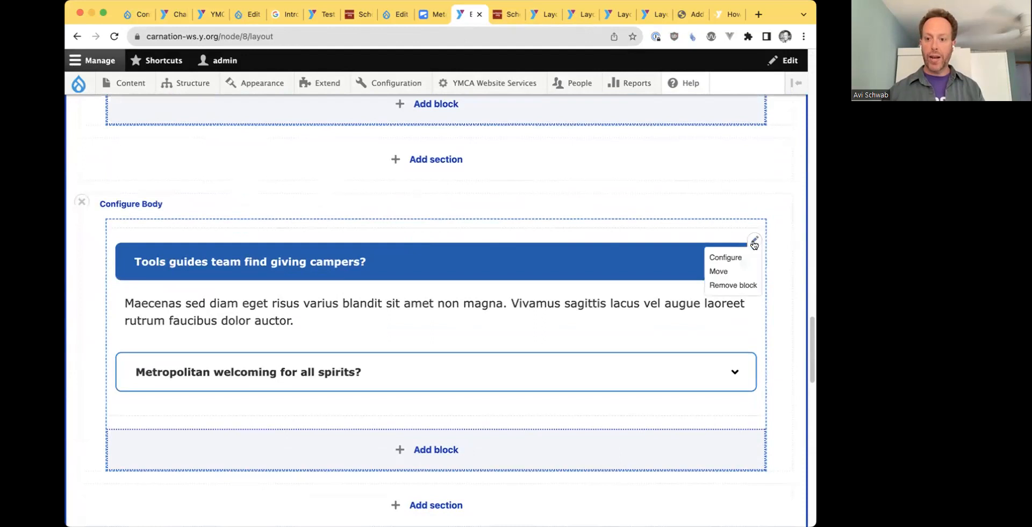
{"action": "left_click", "coordinate": [727, 258]}
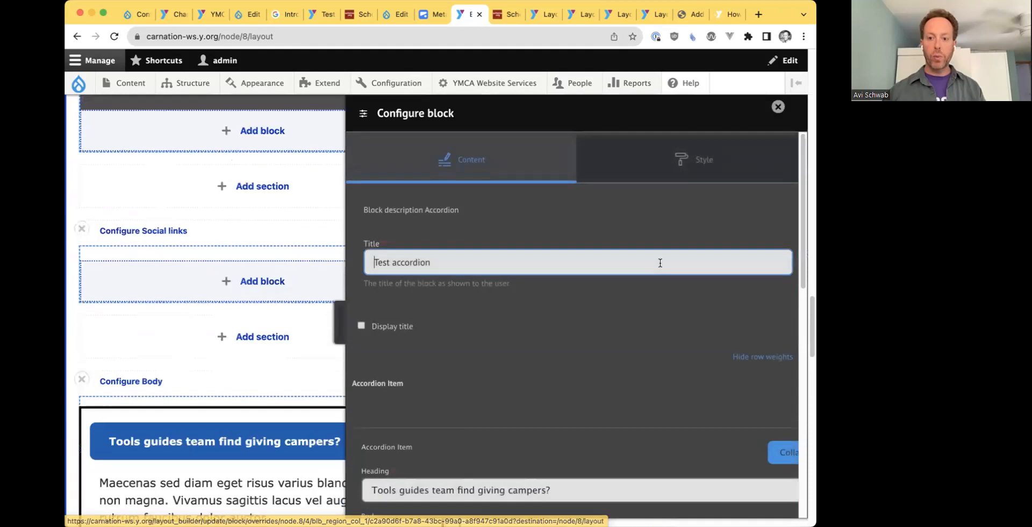
- Highlight the Accordion block description and review the heading and body fields of its two accordion items
{"action": "left_click_drag", "start_coordinate": [363, 210], "coordinate": [463, 217]}
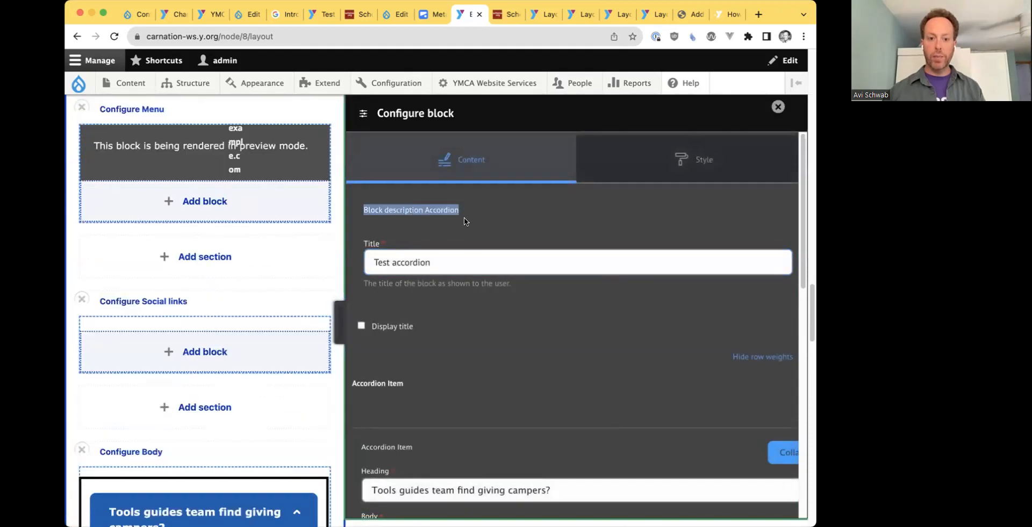
{"action": "scroll", "coordinate": [476, 232], "scroll_direction": "down", "scroll_amount": 2}
{"action": "scroll", "coordinate": [478, 242], "scroll_direction": "down", "scroll_amount": 3}
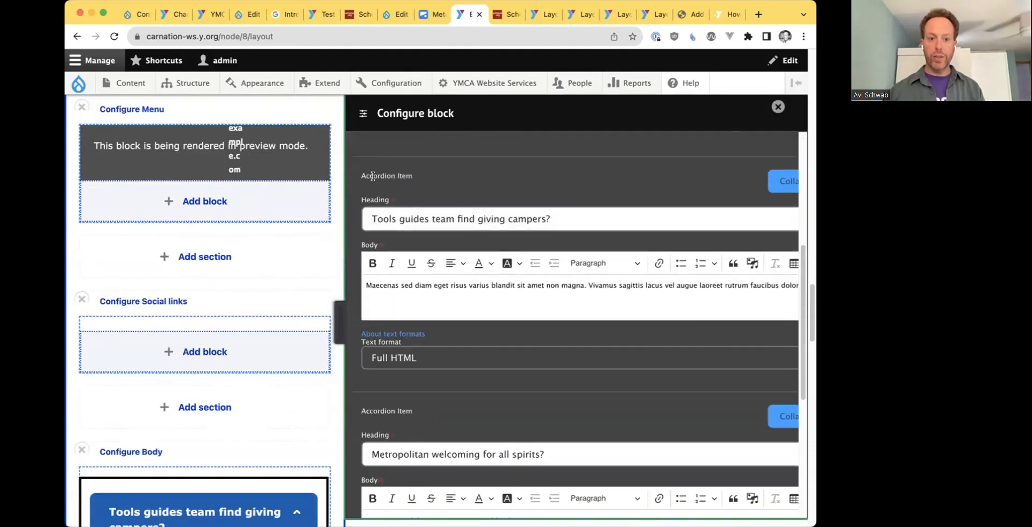
{"action": "scroll", "coordinate": [380, 202], "scroll_direction": "down", "scroll_amount": 2}
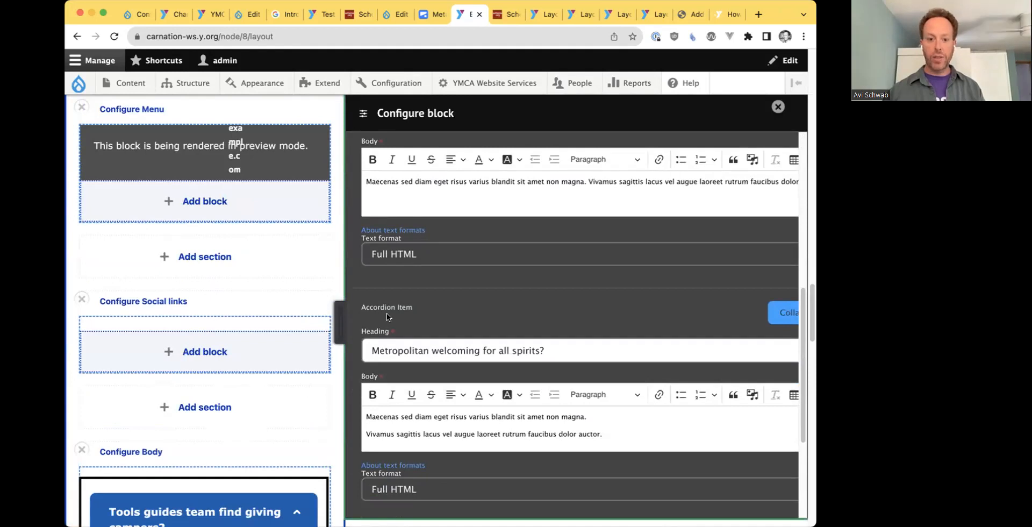
- Review the accordion's FAQ? option, highlighting "Frequently Asked Questions" in its help text and the second item's heading
{"action": "scroll", "coordinate": [386, 313], "scroll_direction": "down", "scroll_amount": 3}
{"action": "left_click_drag", "start_coordinate": [574, 444], "coordinate": [381, 397]}
{"action": "left_click", "coordinate": [377, 397]}
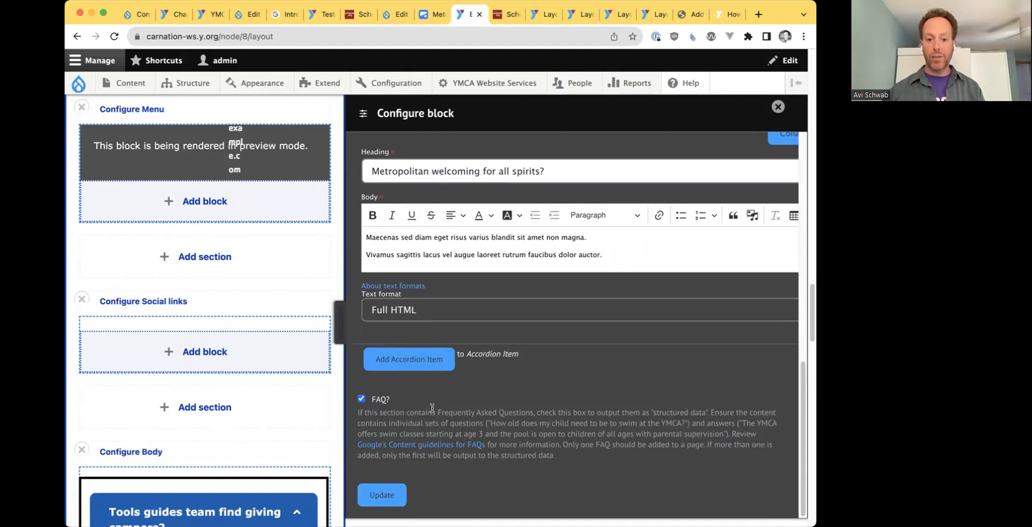
{"action": "left_click_drag", "start_coordinate": [438, 408], "coordinate": [492, 408]}
{"action": "left_click_drag", "start_coordinate": [524, 413], "coordinate": [531, 413]}
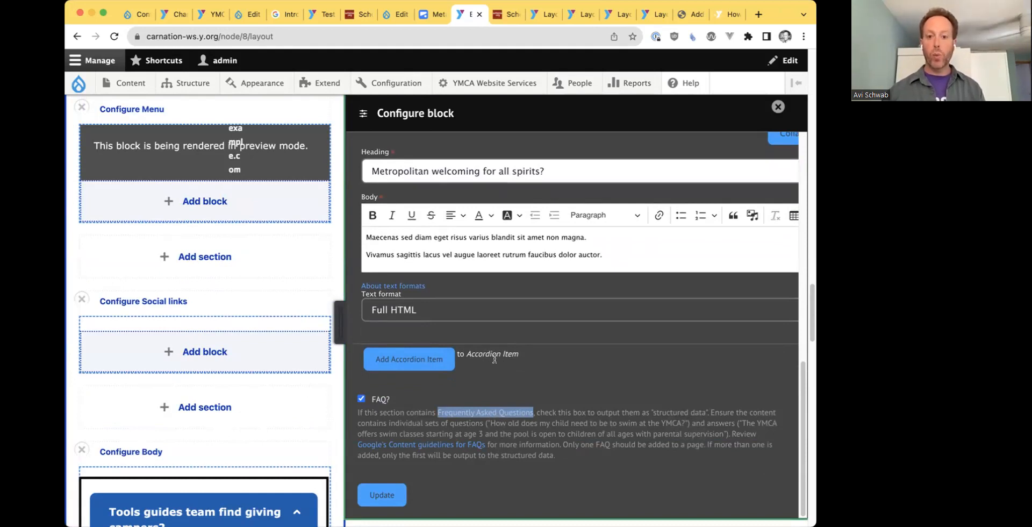
{"action": "triple_click", "coordinate": [473, 168]}
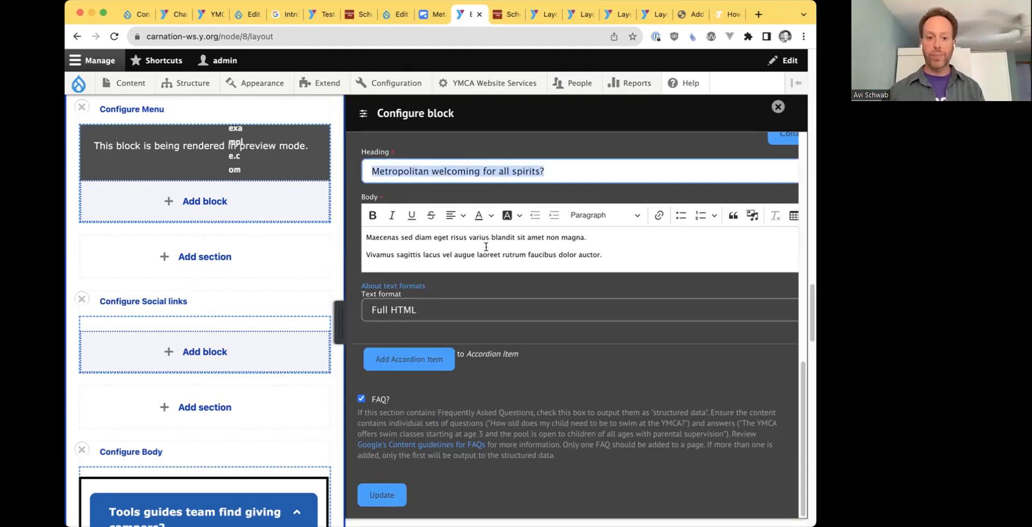
{"action": "left_click", "coordinate": [527, 401]}
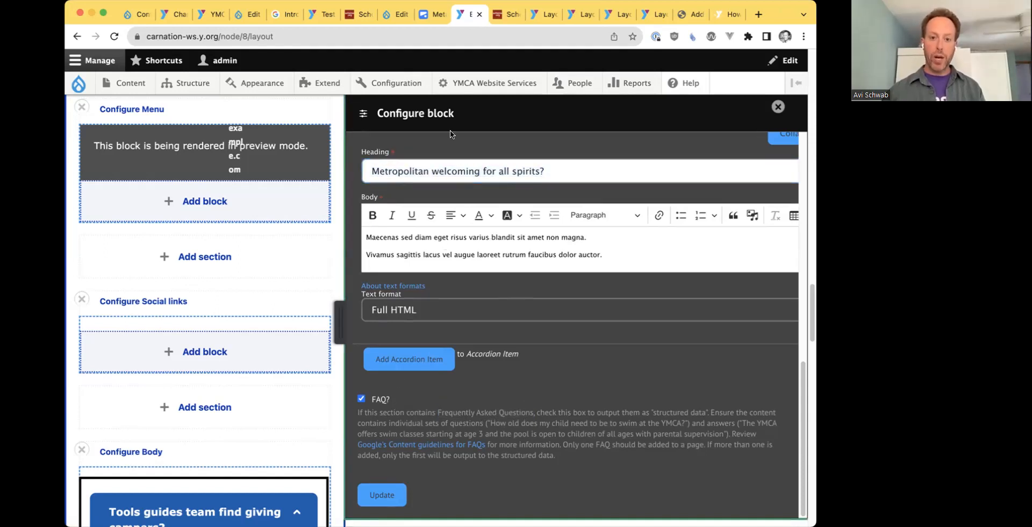
- Open the FAQPage result for South YMCA in the Schema Markup Validator and highlight its question and answer entries
{"action": "left_click", "coordinate": [506, 17]}
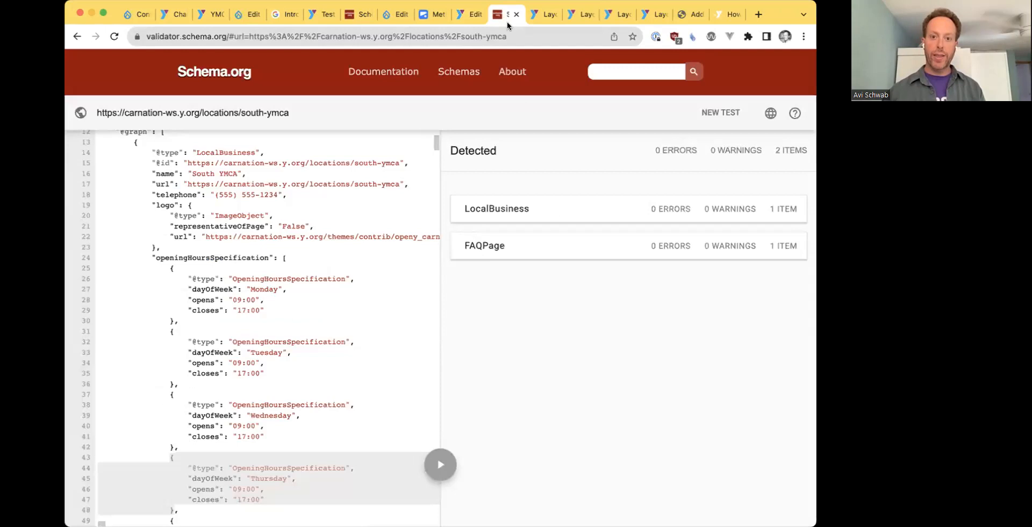
{"action": "left_click", "coordinate": [521, 248]}
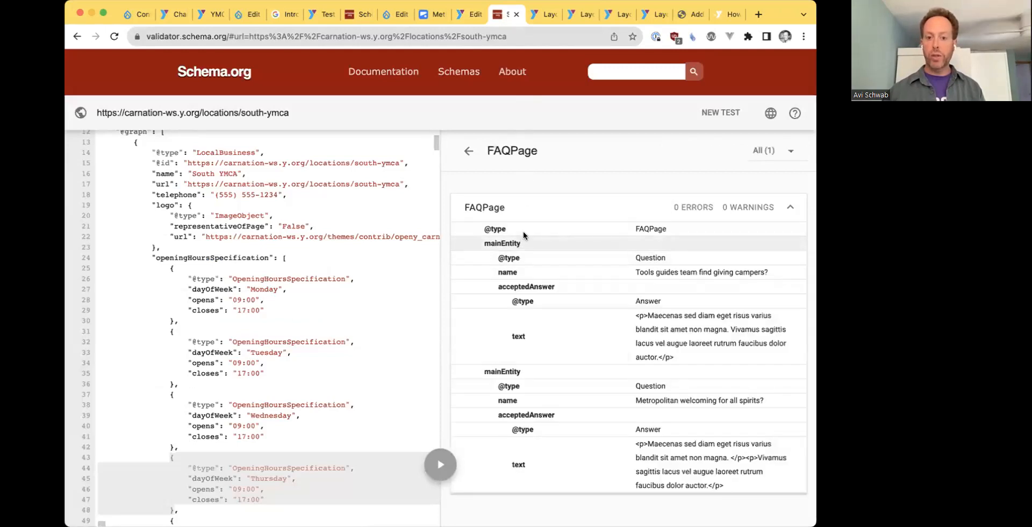
{"action": "left_click_drag", "start_coordinate": [523, 230], "coordinate": [612, 426]}
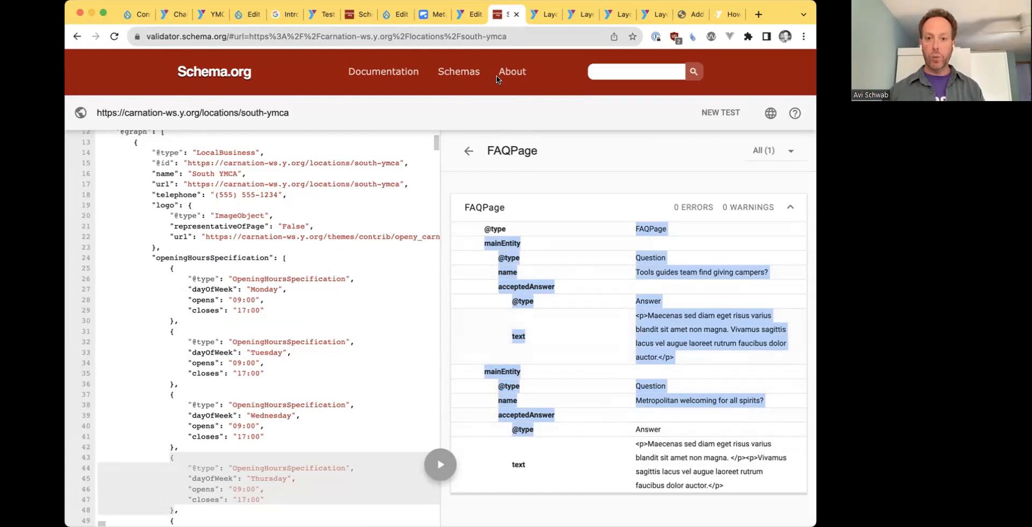
- Open the FAQ feature guide in Google's structured data documentation and review its examples, property definitions and troubleshooting sections
{"action": "left_click", "coordinate": [278, 19]}
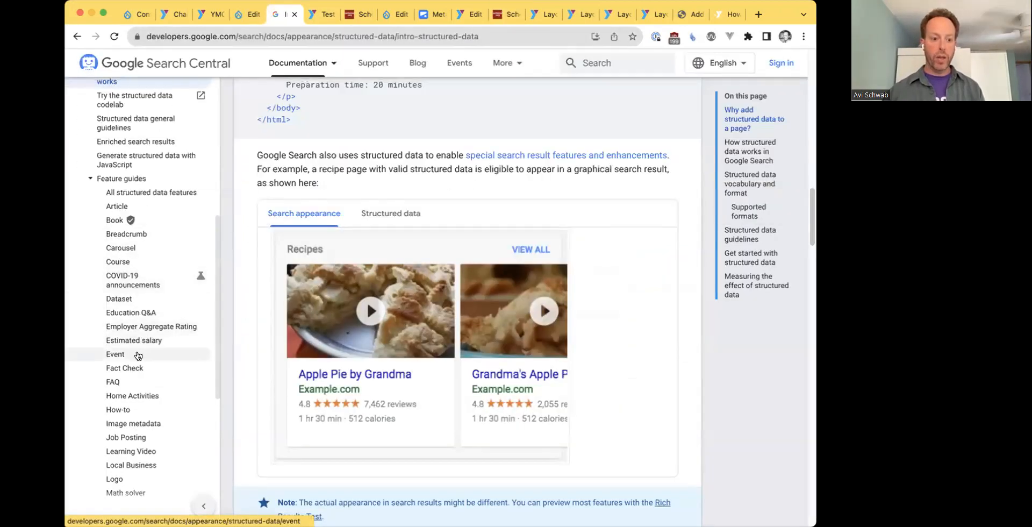
{"action": "left_click", "coordinate": [130, 376]}
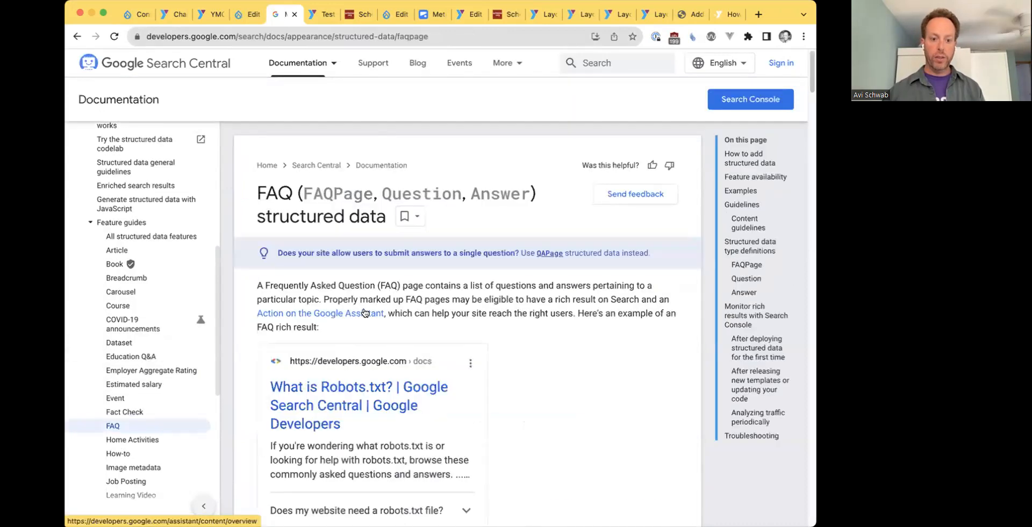
{"action": "scroll", "coordinate": [364, 312], "scroll_direction": "down", "scroll_amount": 3}
{"action": "scroll", "coordinate": [364, 311], "scroll_direction": "down", "scroll_amount": 20}
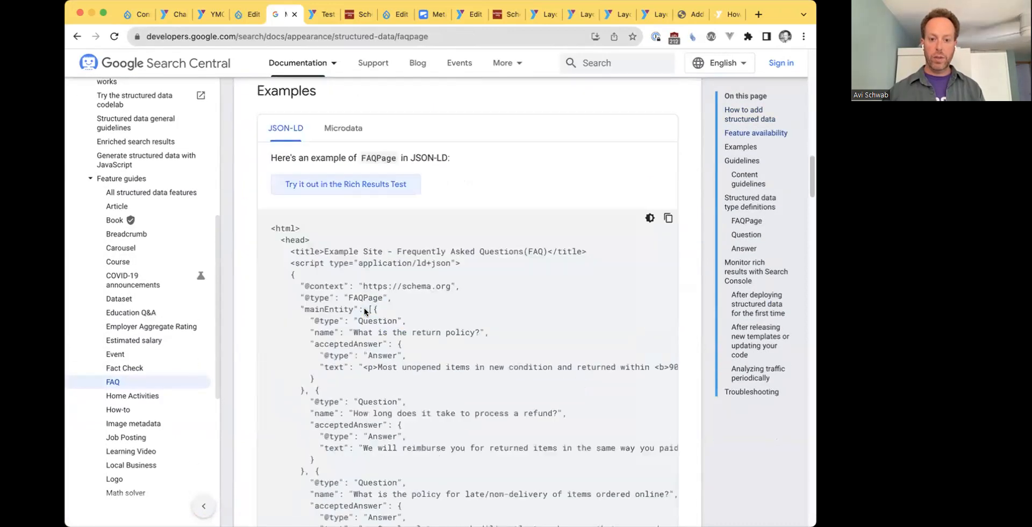
{"action": "scroll", "coordinate": [364, 312], "scroll_direction": "down", "scroll_amount": 20}
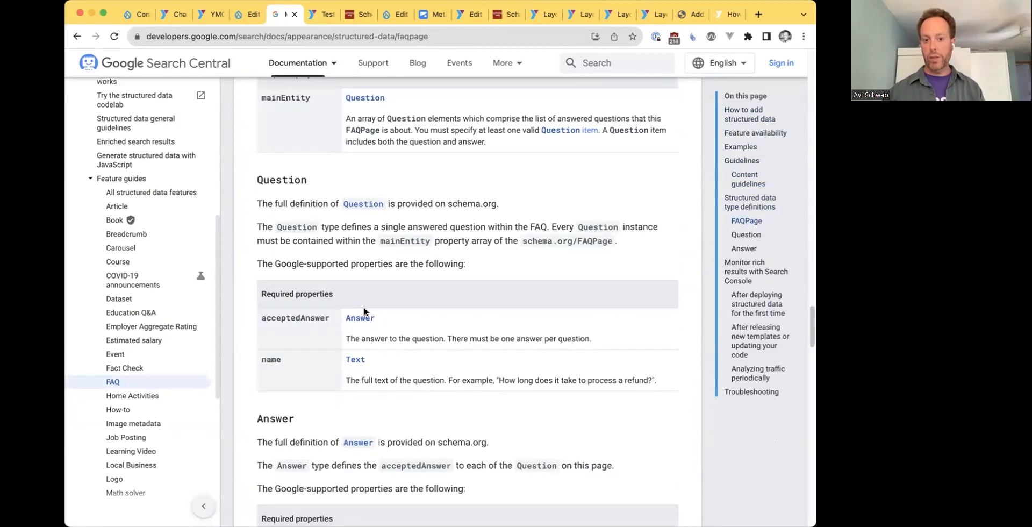
{"action": "scroll", "coordinate": [364, 309], "scroll_direction": "down", "scroll_amount": 20}
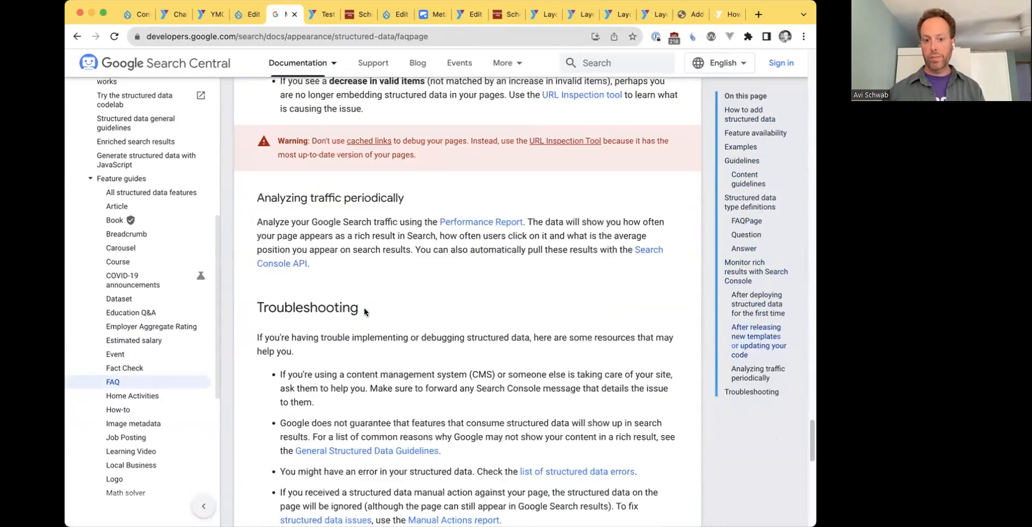
{"action": "scroll", "coordinate": [364, 308], "scroll_direction": "down", "scroll_amount": 3}
{"action": "scroll", "coordinate": [386, 190], "scroll_direction": "up", "scroll_amount": 15}
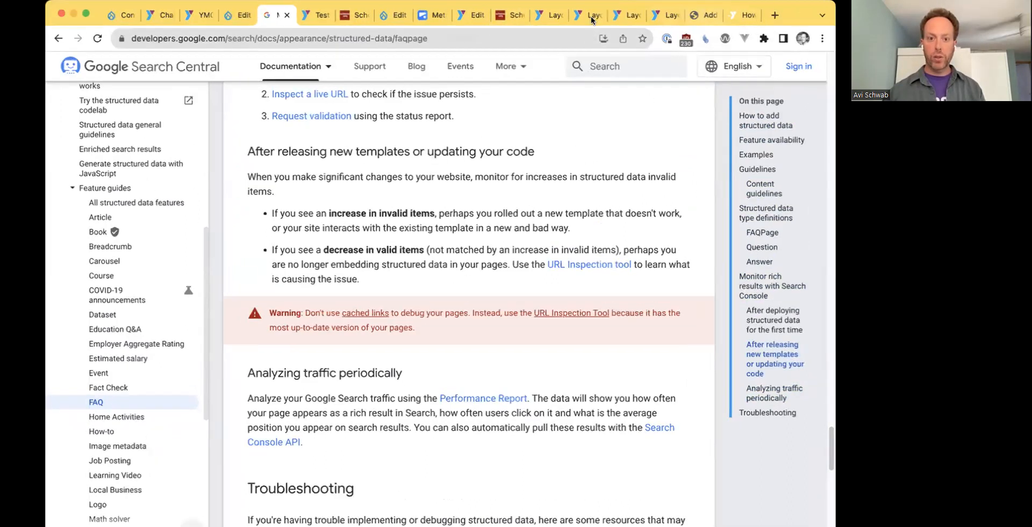
- Switch to the Layout Builder style guide page and look over its header and first banner
{"action": "left_click", "coordinate": [507, 12]}
{"action": "left_click", "coordinate": [545, 14]}
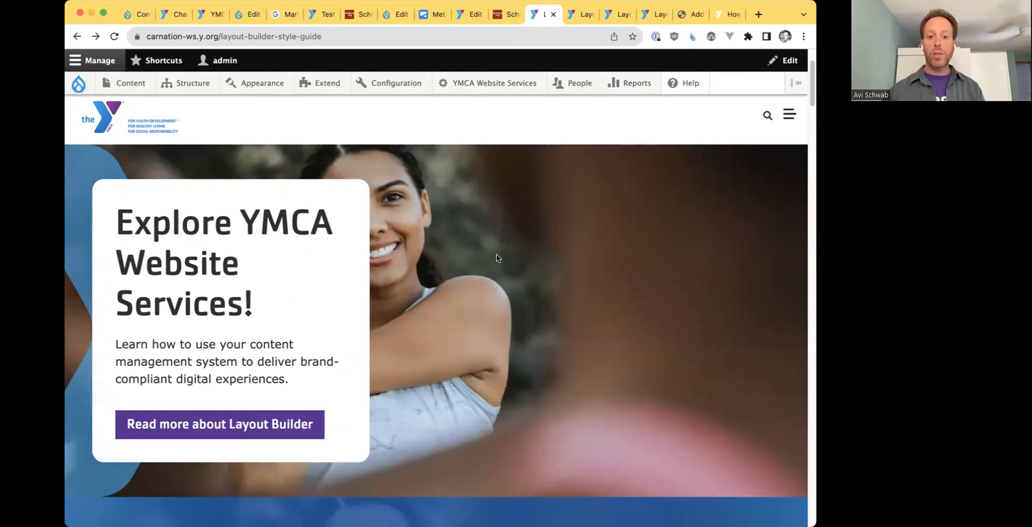
{"action": "scroll", "coordinate": [499, 252], "scroll_direction": "up", "scroll_amount": 1}
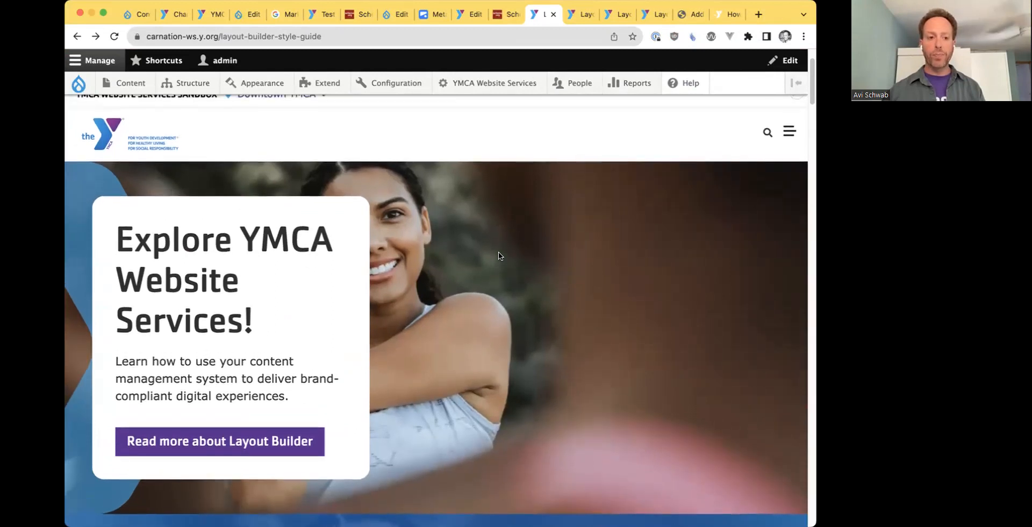
{"action": "scroll", "coordinate": [447, 256], "scroll_direction": "up", "scroll_amount": 4}
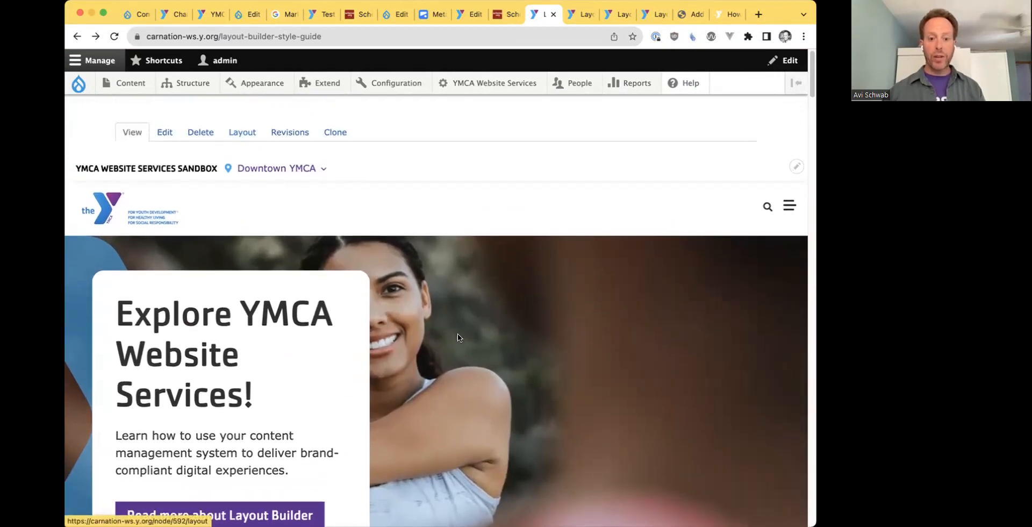
{"action": "scroll", "coordinate": [475, 355], "scroll_direction": "down", "scroll_amount": 8}
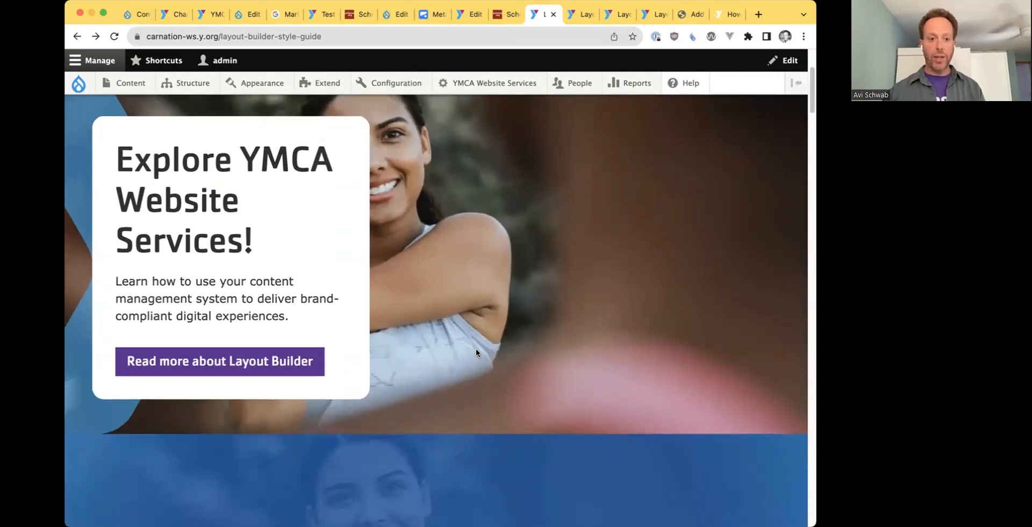
{"action": "scroll", "coordinate": [476, 352], "scroll_direction": "up", "scroll_amount": 3}
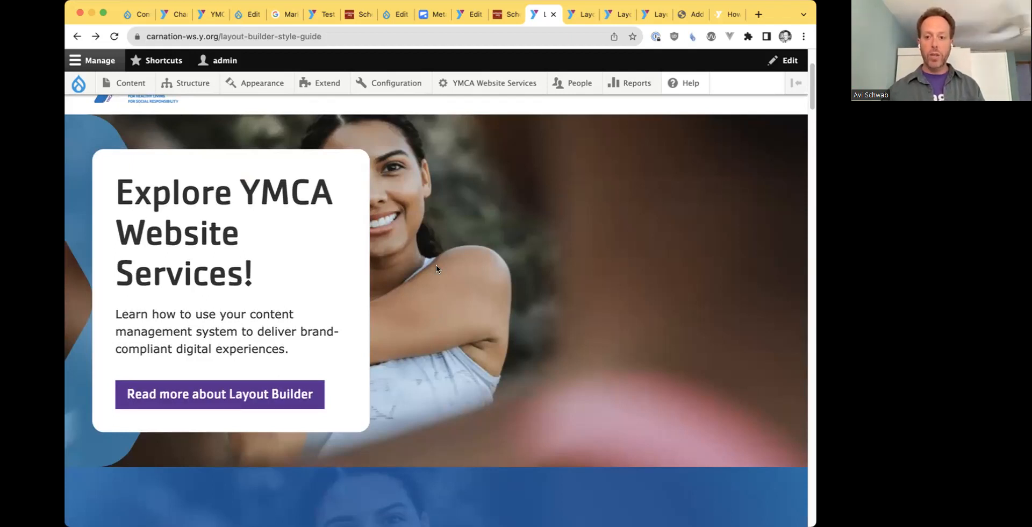
- Highlight the text of the first banner and the centred blue banner on the style guide page
{"action": "scroll", "coordinate": [398, 245], "scroll_direction": "down", "scroll_amount": 1}
{"action": "left_click_drag", "start_coordinate": [251, 163], "coordinate": [306, 254]}
{"action": "left_click", "coordinate": [367, 265]}
{"action": "scroll", "coordinate": [386, 265], "scroll_direction": "down", "scroll_amount": 3}
{"action": "scroll", "coordinate": [386, 264], "scroll_direction": "down", "scroll_amount": 3}
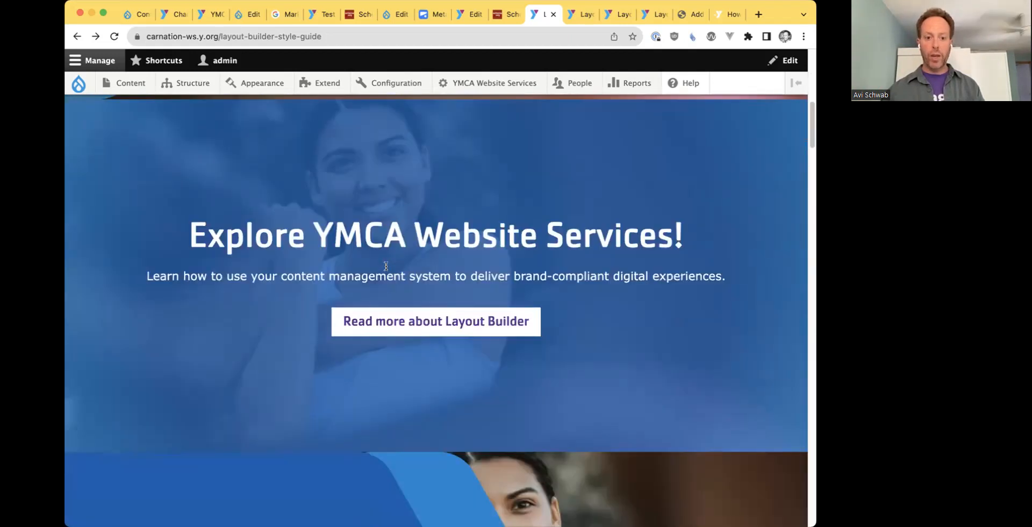
{"action": "triple_click", "coordinate": [384, 266]}
{"action": "left_click", "coordinate": [382, 242]}
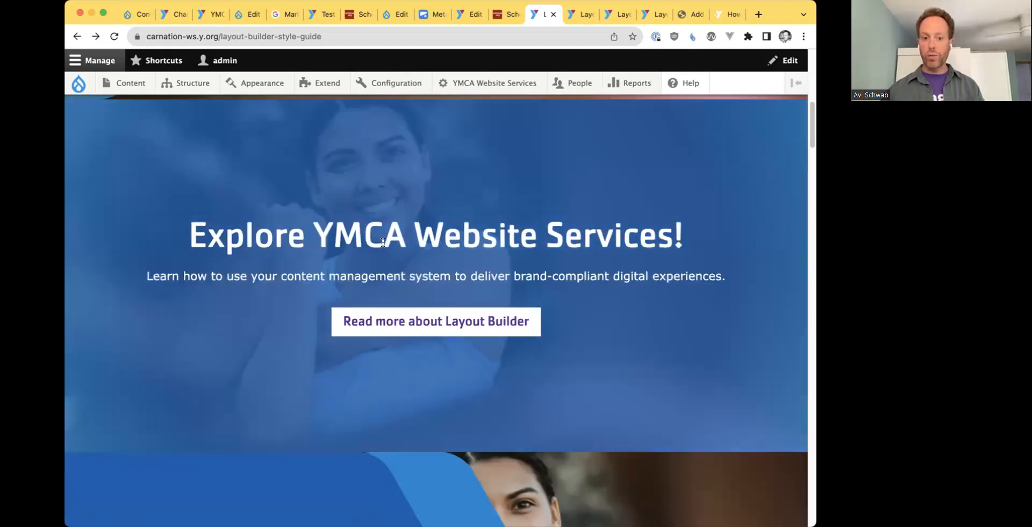
- Highlight the third banner's text, and review the remaining banner styles down to the styleguide Accordion
{"action": "scroll", "coordinate": [382, 241], "scroll_direction": "down", "scroll_amount": 7}
{"action": "left_click_drag", "start_coordinate": [232, 143], "coordinate": [324, 223]}
{"action": "scroll", "coordinate": [324, 224], "scroll_direction": "down", "scroll_amount": 5}
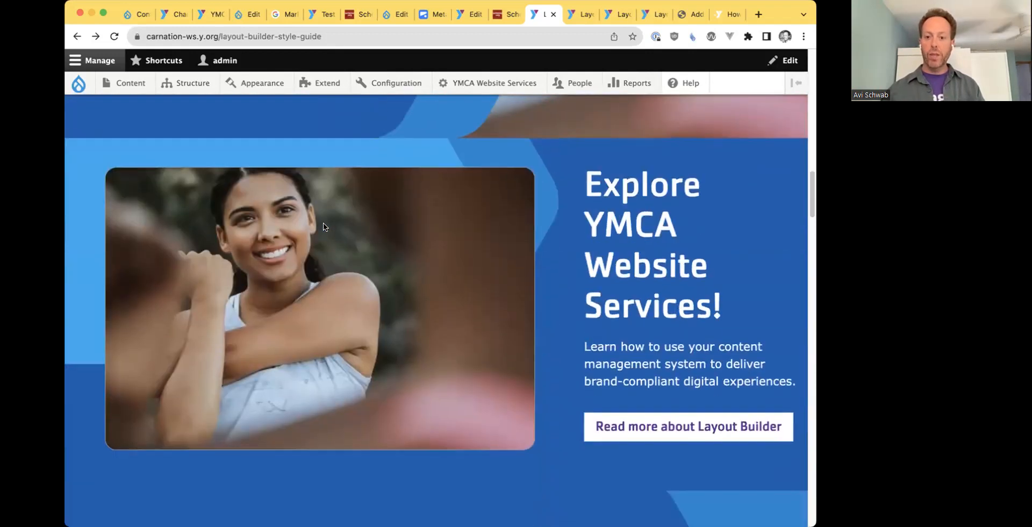
{"action": "scroll", "coordinate": [576, 256], "scroll_direction": "down", "scroll_amount": 1}
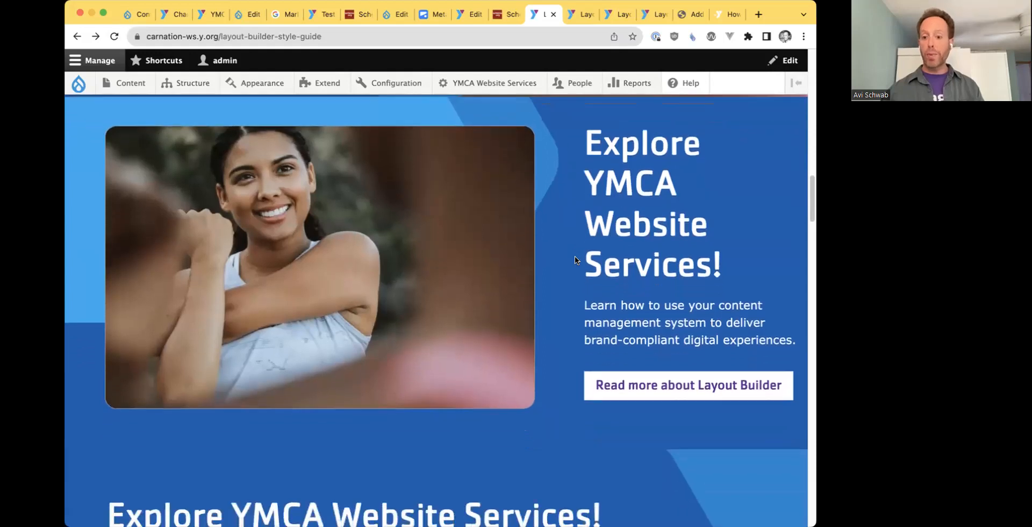
{"action": "scroll", "coordinate": [559, 270], "scroll_direction": "down", "scroll_amount": 3}
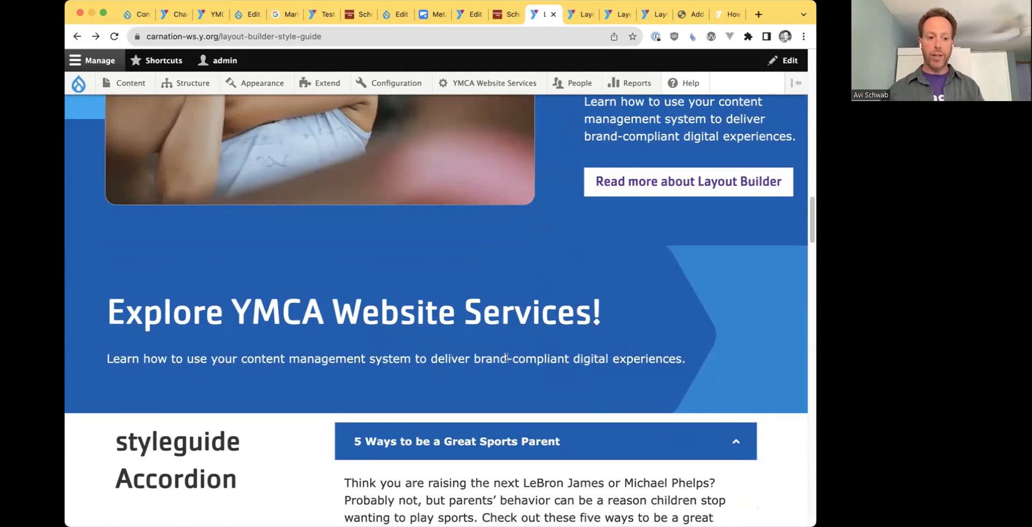
- Open the Layout Builder style guide page's layout for editing
{"action": "scroll", "coordinate": [509, 340], "scroll_direction": "up", "scroll_amount": 15}
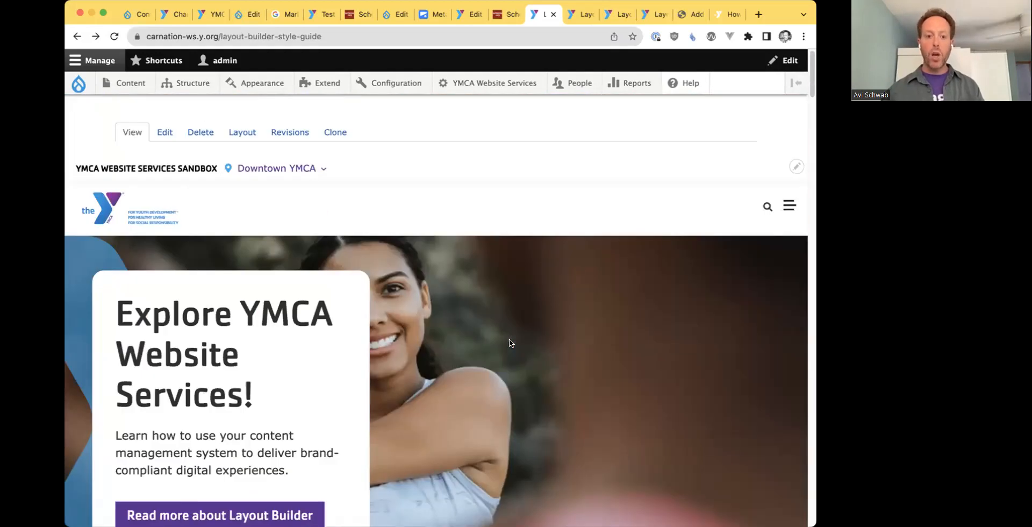
{"action": "left_click", "coordinate": [238, 131]}
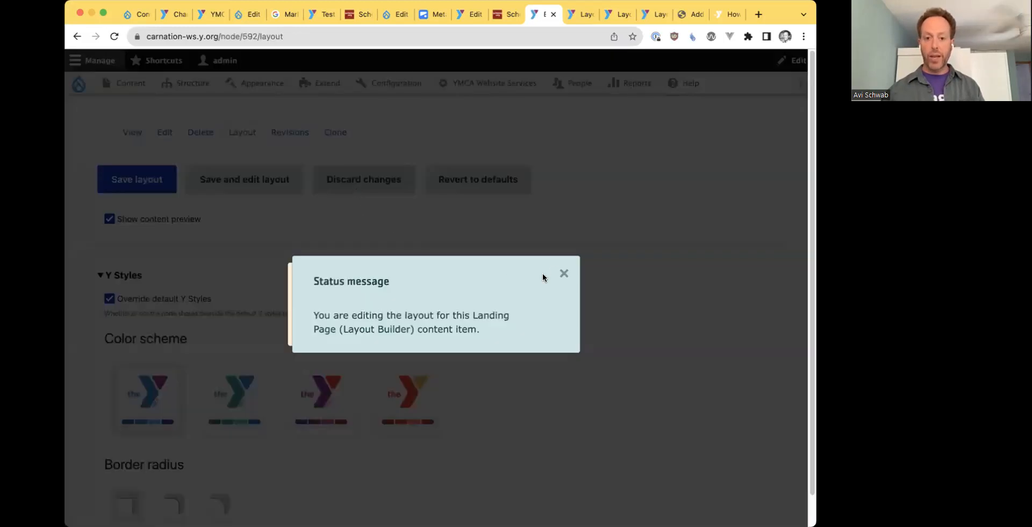
- Dismiss the status and warning messages and go to the "Explore YMCA Website Services!" banner in the layout
{"action": "left_click", "coordinate": [564, 273]}
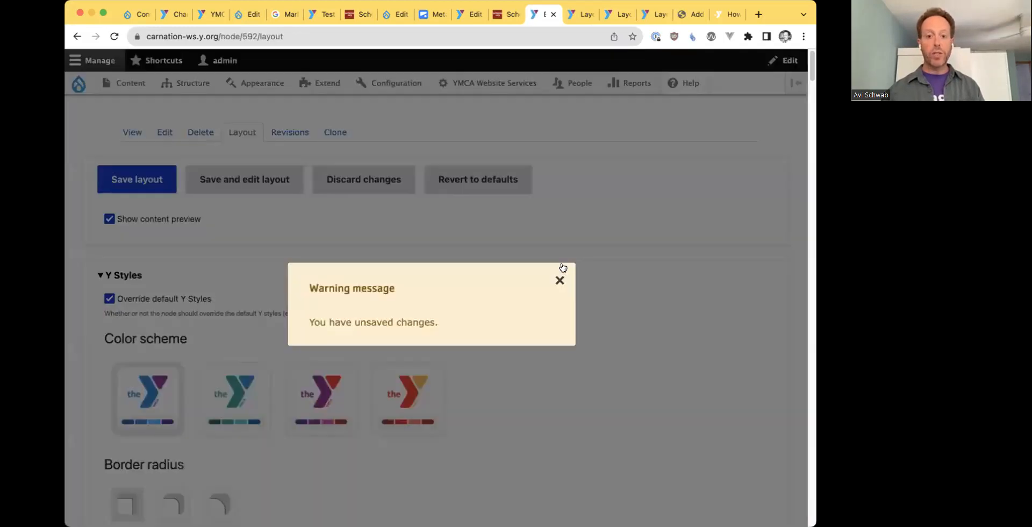
{"action": "left_click", "coordinate": [561, 277]}
{"action": "scroll", "coordinate": [562, 278], "scroll_direction": "down", "scroll_amount": 20}
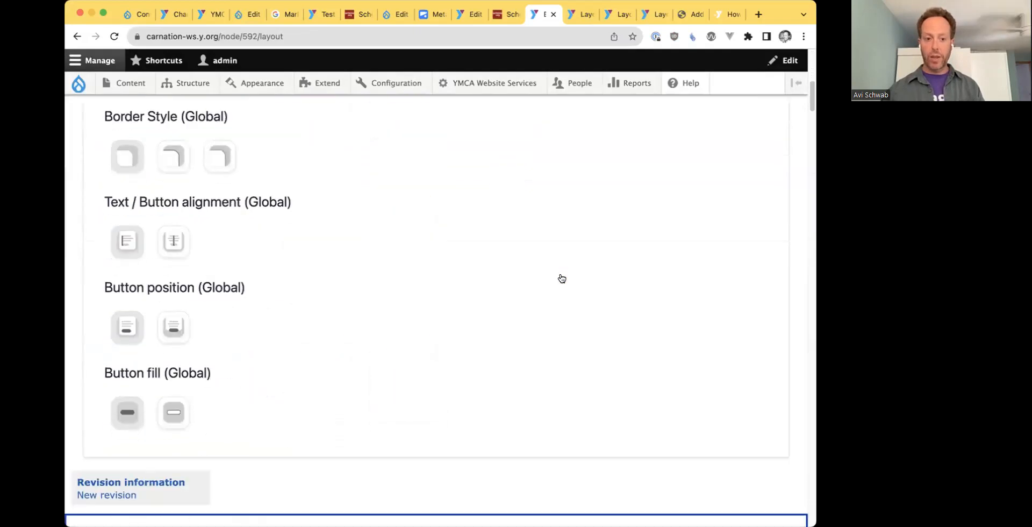
{"action": "scroll", "coordinate": [635, 249], "scroll_direction": "up", "scroll_amount": 2}
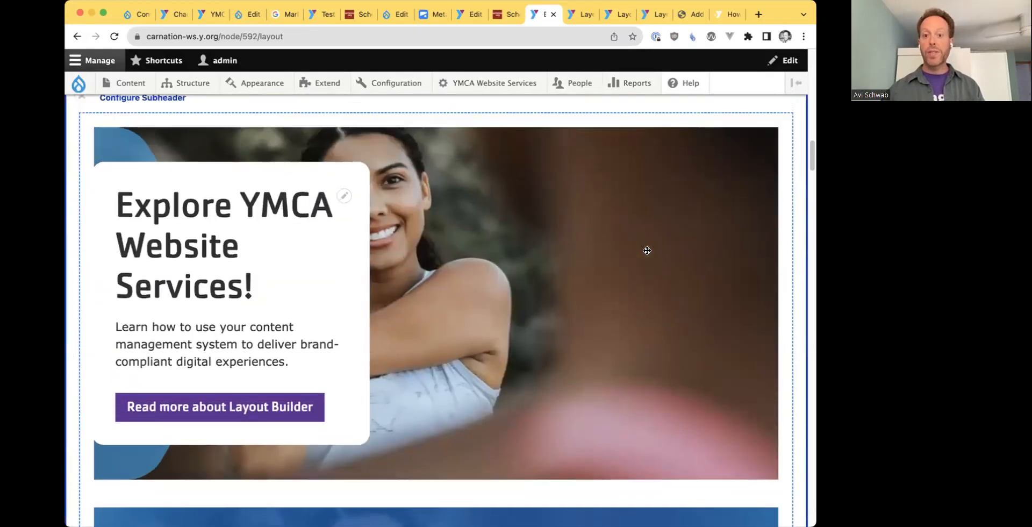
{"action": "scroll", "coordinate": [680, 261], "scroll_direction": "down", "scroll_amount": 9}
{"action": "scroll", "coordinate": [680, 262], "scroll_direction": "down", "scroll_amount": 4}
{"action": "scroll", "coordinate": [677, 258], "scroll_direction": "up", "scroll_amount": 1}
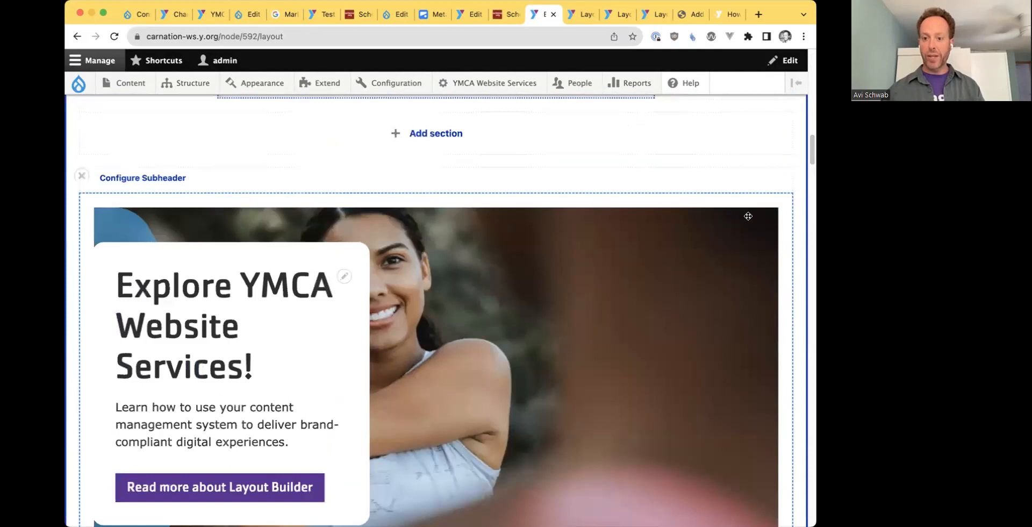
- Open the Y Style settings in the configuration of the "Explore YMCA Website Services!" banner block
{"action": "left_click", "coordinate": [345, 277]}
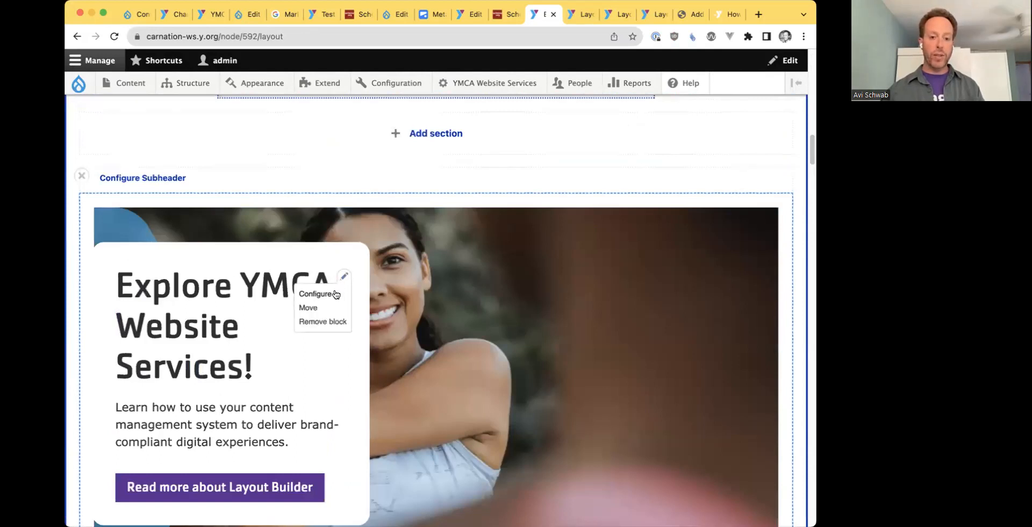
{"action": "left_click", "coordinate": [335, 293]}
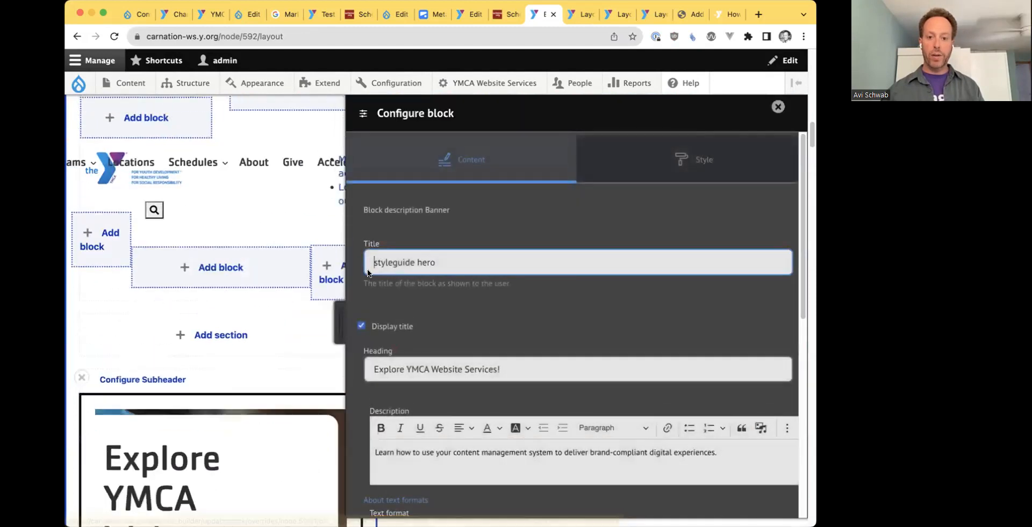
{"action": "left_click", "coordinate": [634, 169]}
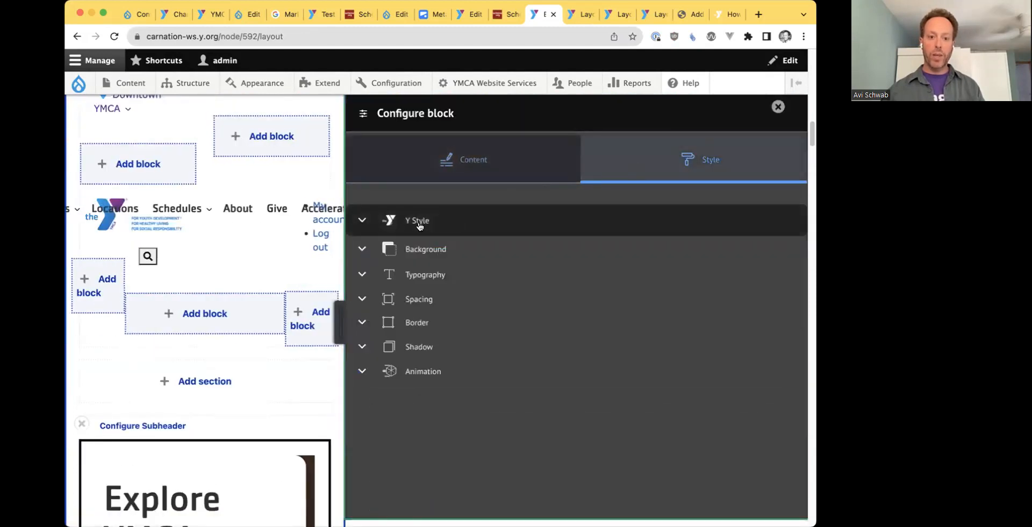
{"action": "left_click", "coordinate": [443, 225]}
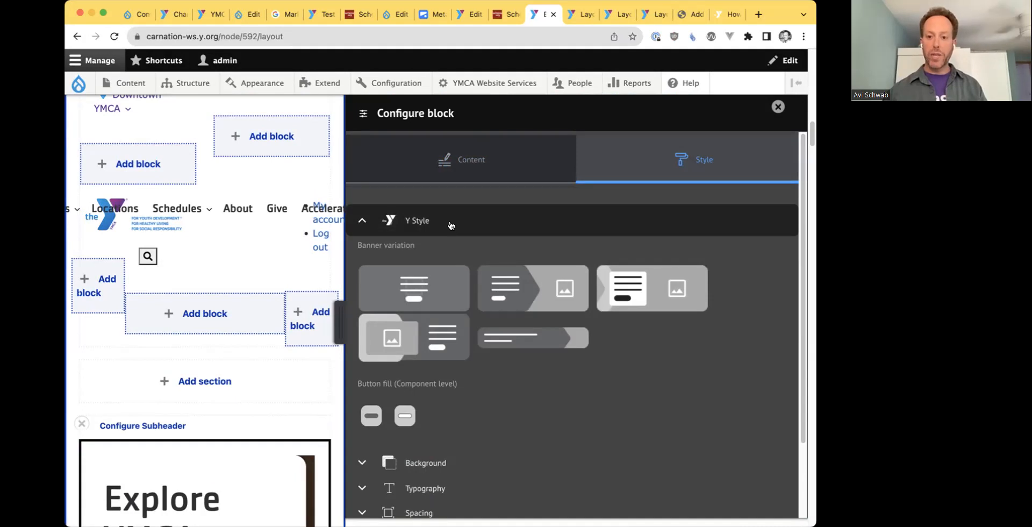
{"action": "scroll", "coordinate": [451, 225], "scroll_direction": "down", "scroll_amount": 1}
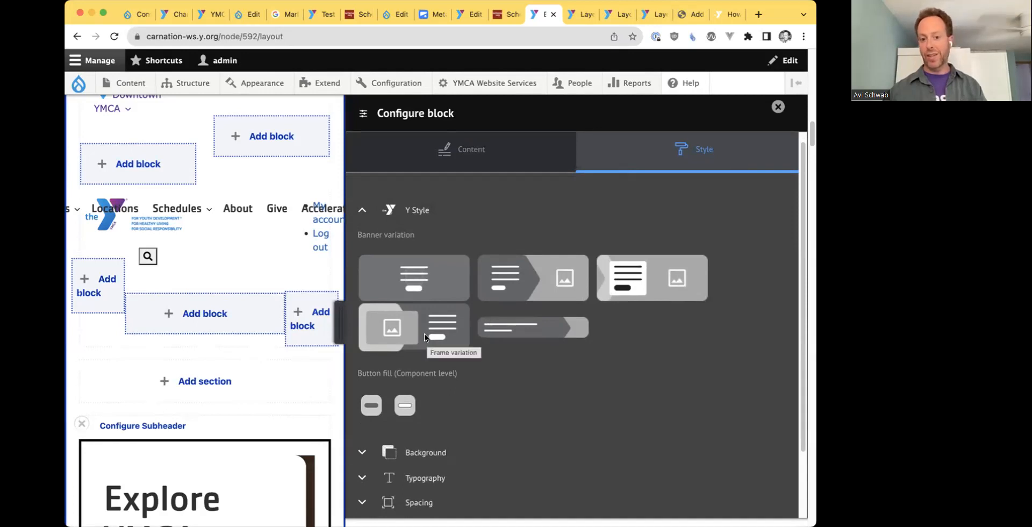
- Try several banner variations, choose the one with text beside an arrow-edged image, and set the button fill to outlined
{"action": "left_click", "coordinate": [502, 325]}
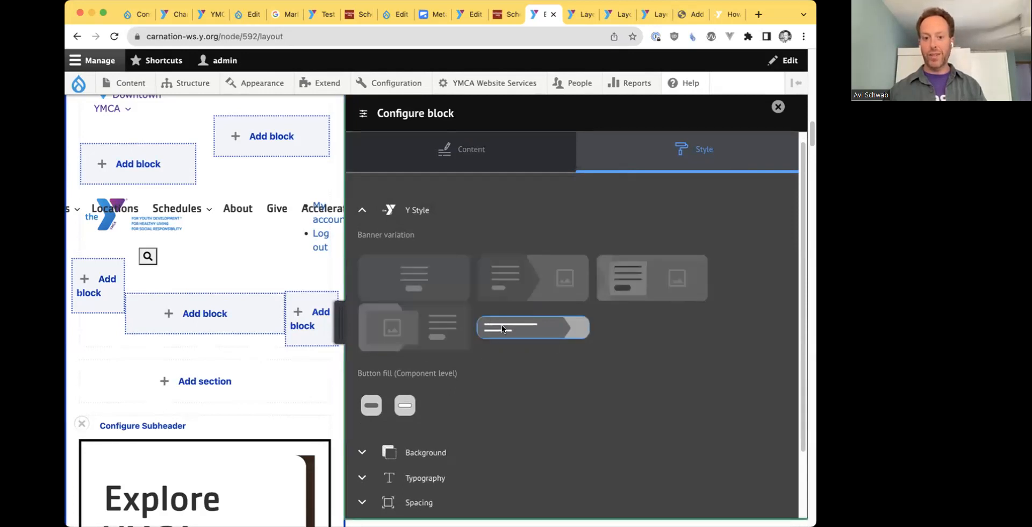
{"action": "left_click", "coordinate": [448, 275]}
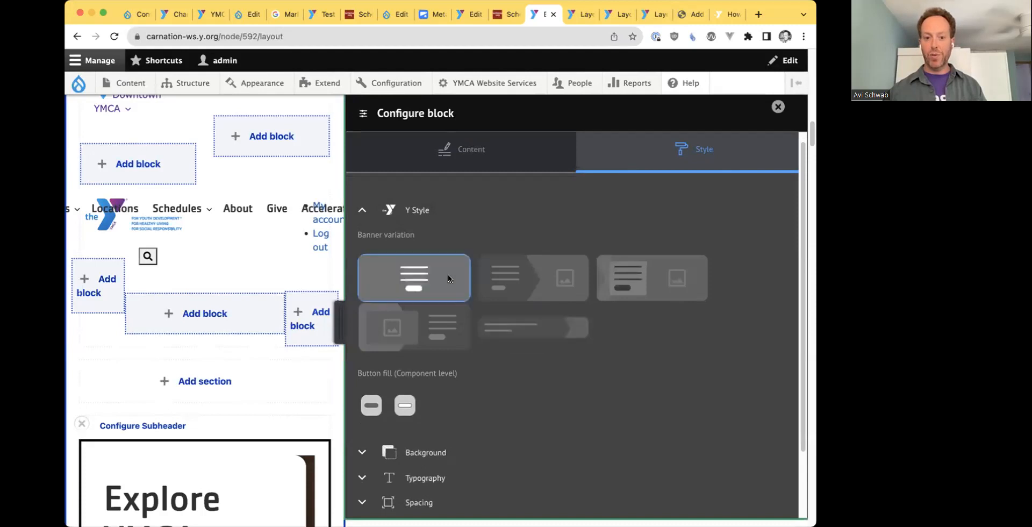
{"action": "left_click", "coordinate": [514, 278]}
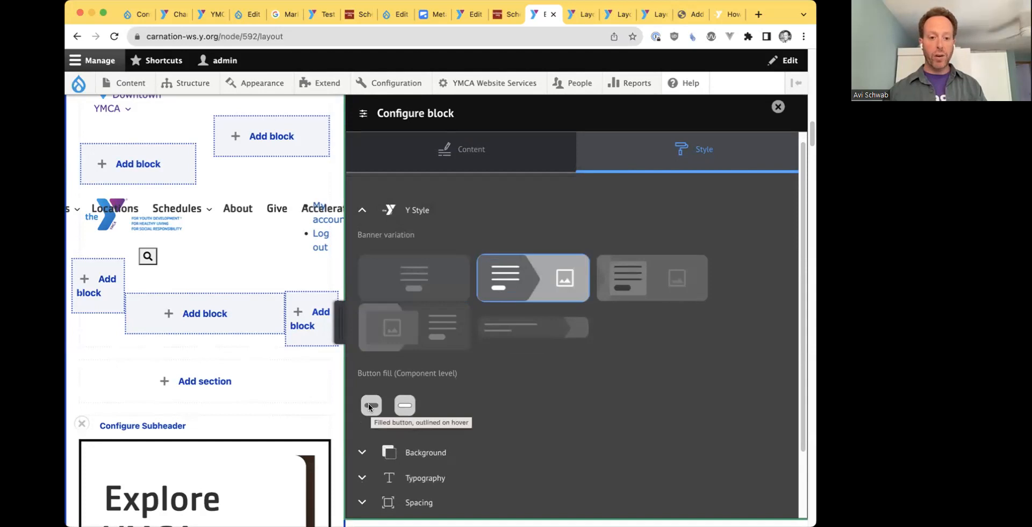
{"action": "left_click", "coordinate": [400, 404]}
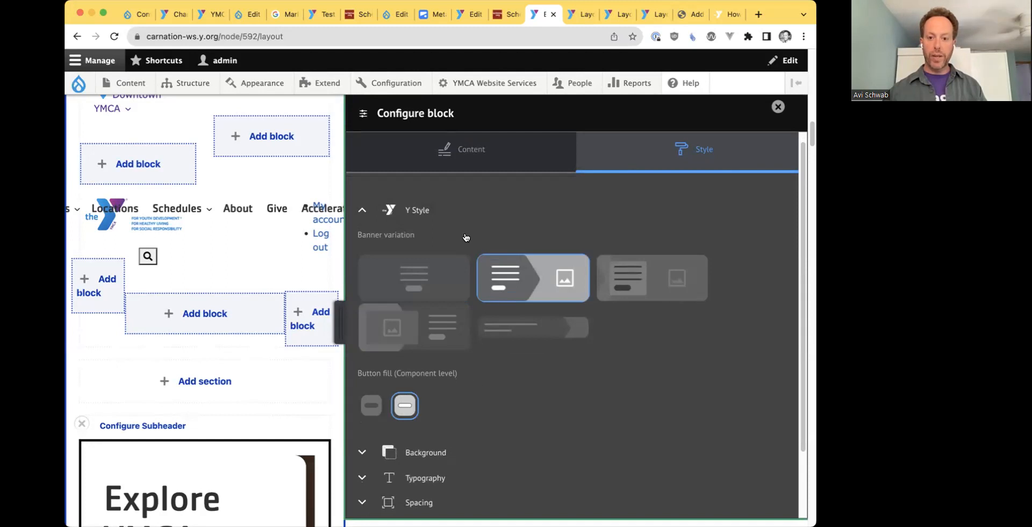
- Look through the banner's content fields, update the block, dismiss the warning, and check the restyled banner in the layout preview
{"action": "left_click", "coordinate": [475, 148]}
{"action": "scroll", "coordinate": [521, 333], "scroll_direction": "down", "scroll_amount": 1}
{"action": "scroll", "coordinate": [521, 333], "scroll_direction": "down", "scroll_amount": 10}
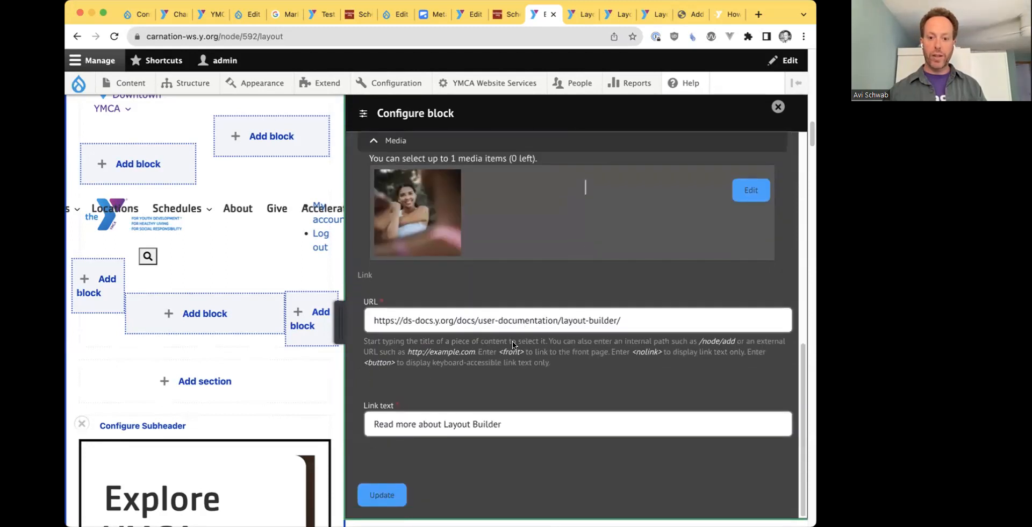
{"action": "left_click", "coordinate": [382, 495]}
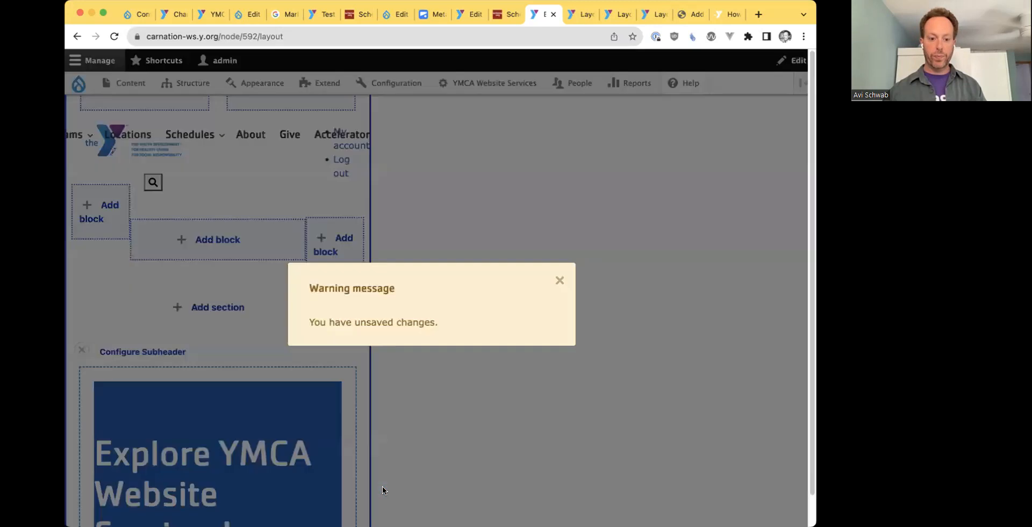
{"action": "left_click", "coordinate": [559, 281]}
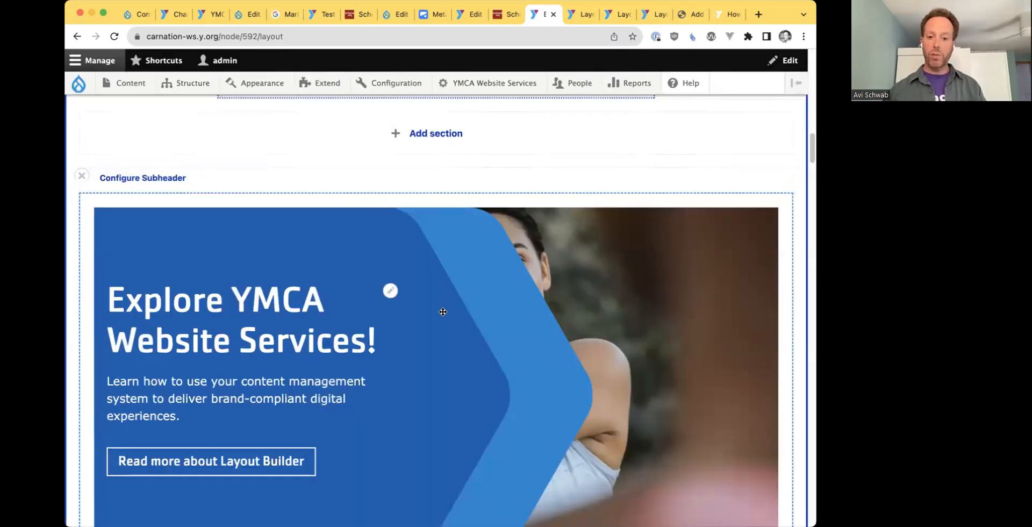
{"action": "scroll", "coordinate": [442, 312], "scroll_direction": "down", "scroll_amount": 3}
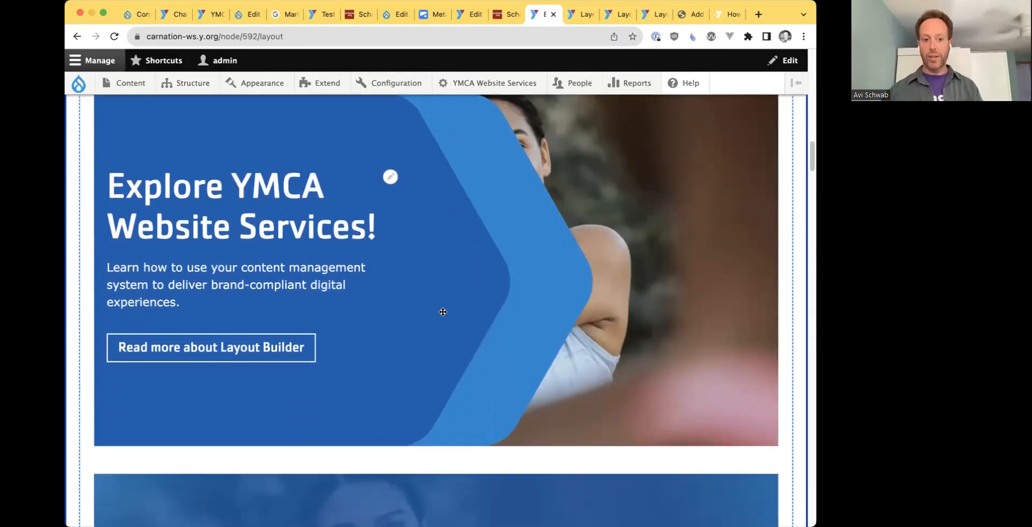
{"action": "scroll", "coordinate": [443, 312], "scroll_direction": "up", "scroll_amount": 1}
{"action": "scroll", "coordinate": [443, 312], "scroll_direction": "up", "scroll_amount": 1}
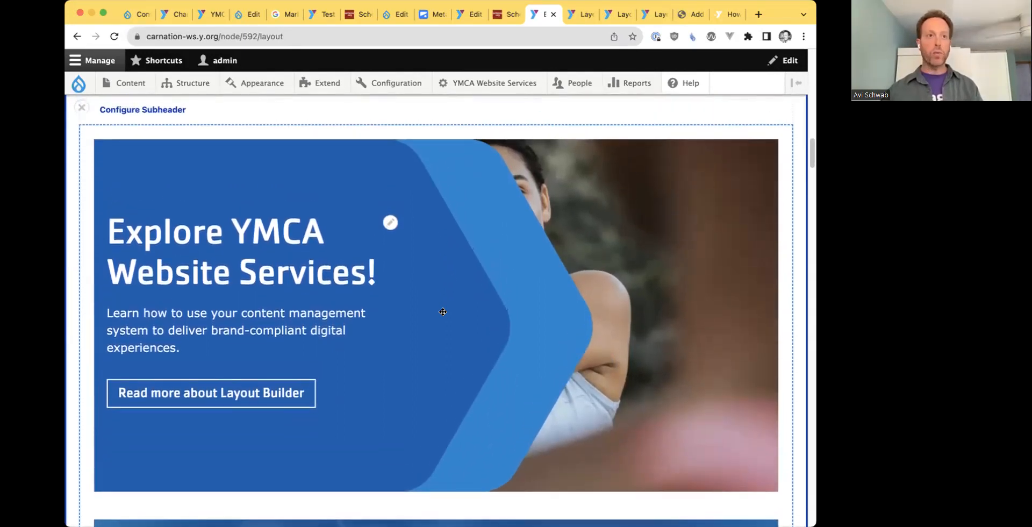
{"action": "scroll", "coordinate": [447, 304], "scroll_direction": "down", "scroll_amount": 2}
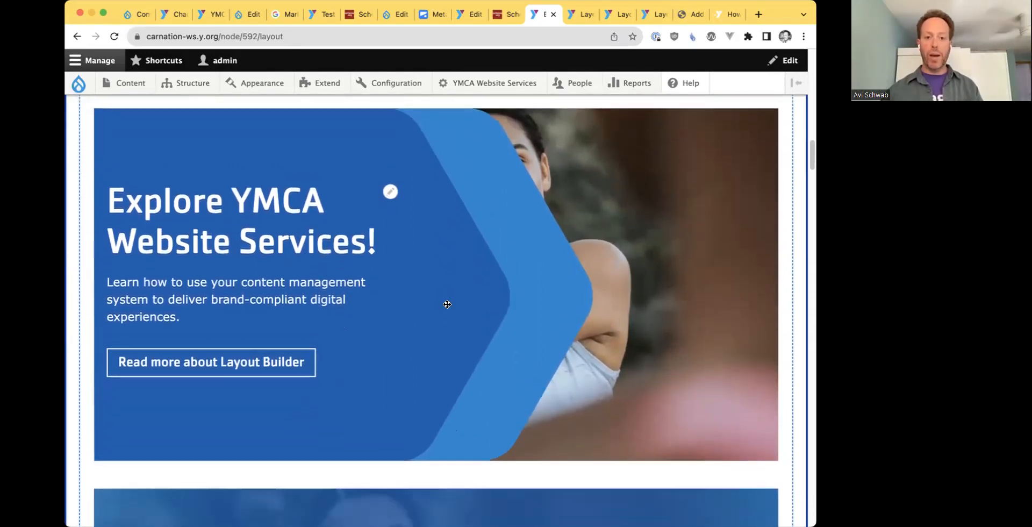
{"action": "scroll", "coordinate": [447, 274], "scroll_direction": "up", "scroll_amount": 5}
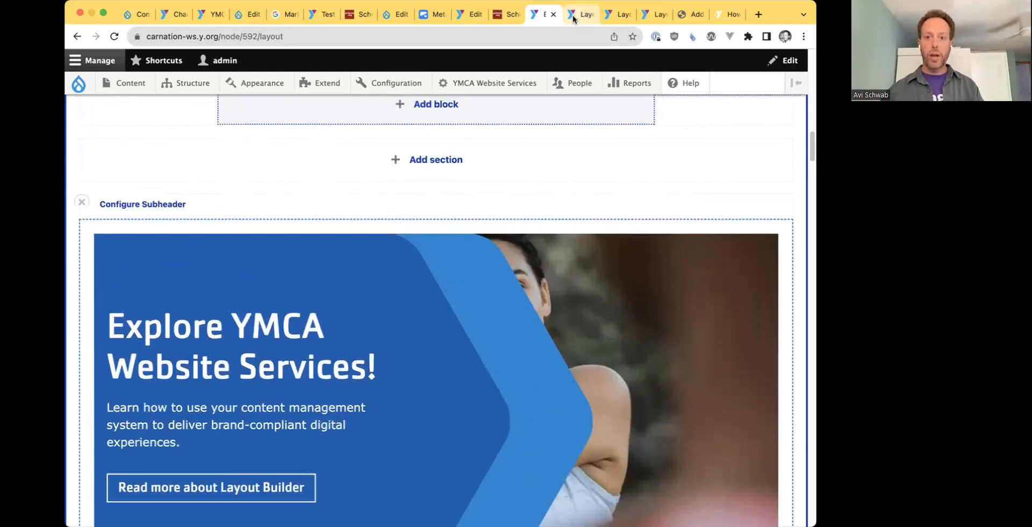
- Compare the "Welcome Back!" cards in the layout editor with the card styles in the three open style guide tabs
{"action": "scroll", "coordinate": [506, 296], "scroll_direction": "down", "scroll_amount": 15}
{"action": "scroll", "coordinate": [507, 295], "scroll_direction": "down", "scroll_amount": 20}
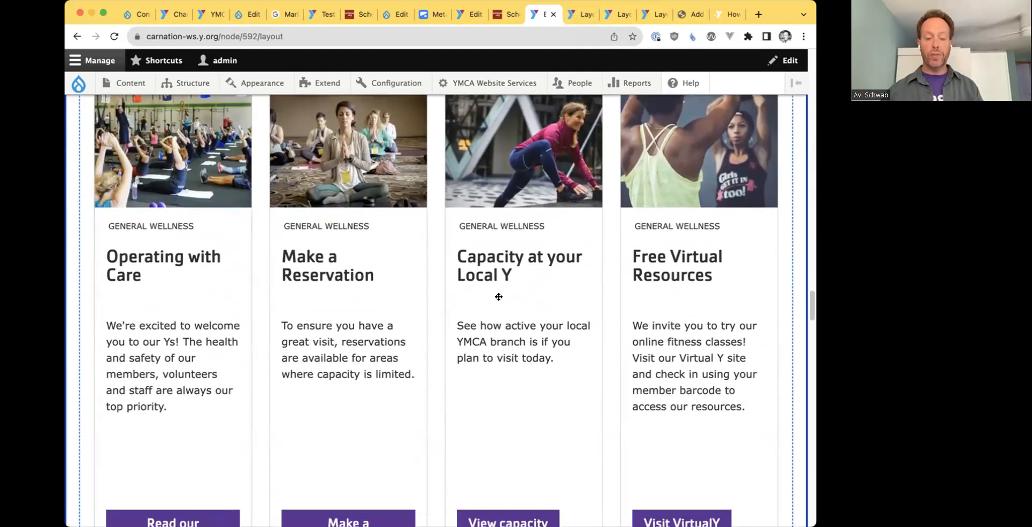
{"action": "scroll", "coordinate": [497, 293], "scroll_direction": "up", "scroll_amount": 1}
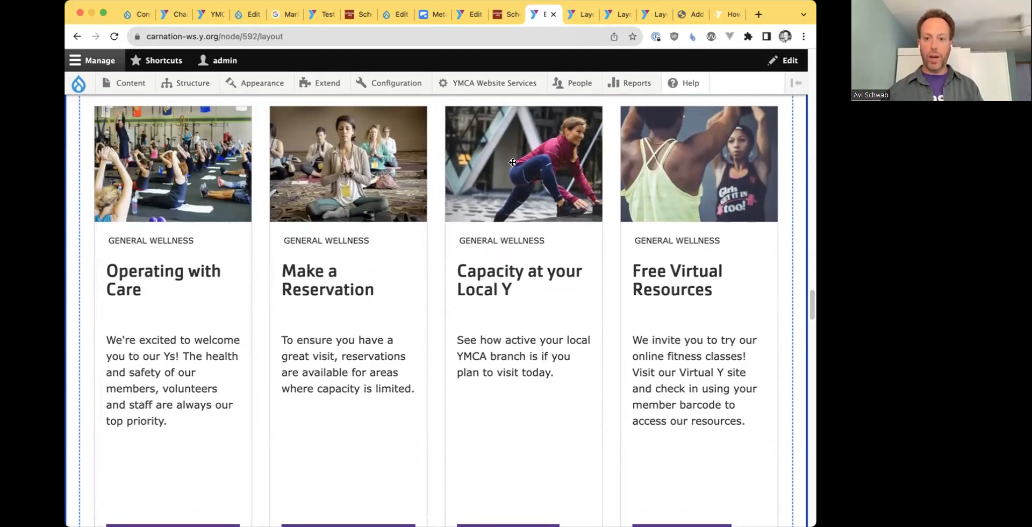
{"action": "left_click", "coordinate": [571, 15]}
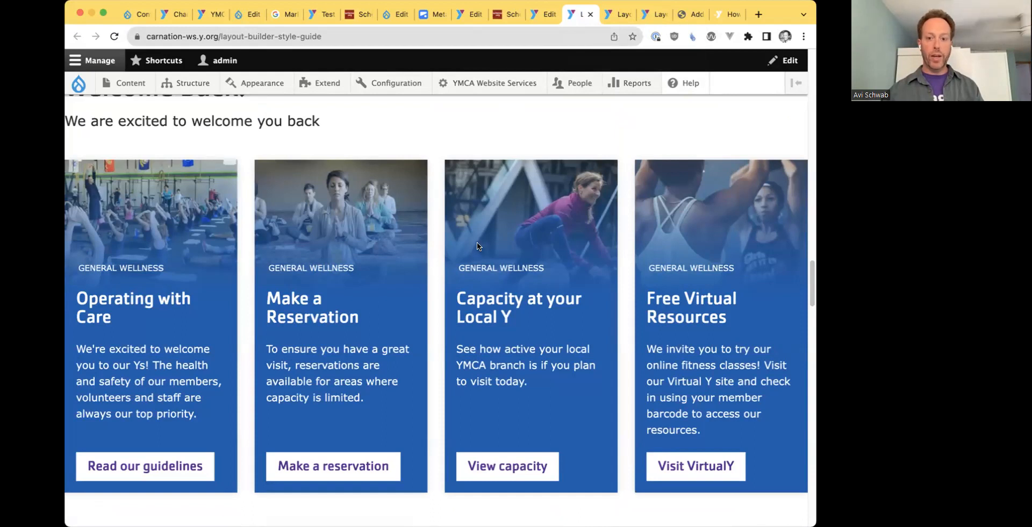
{"action": "left_click", "coordinate": [609, 16]}
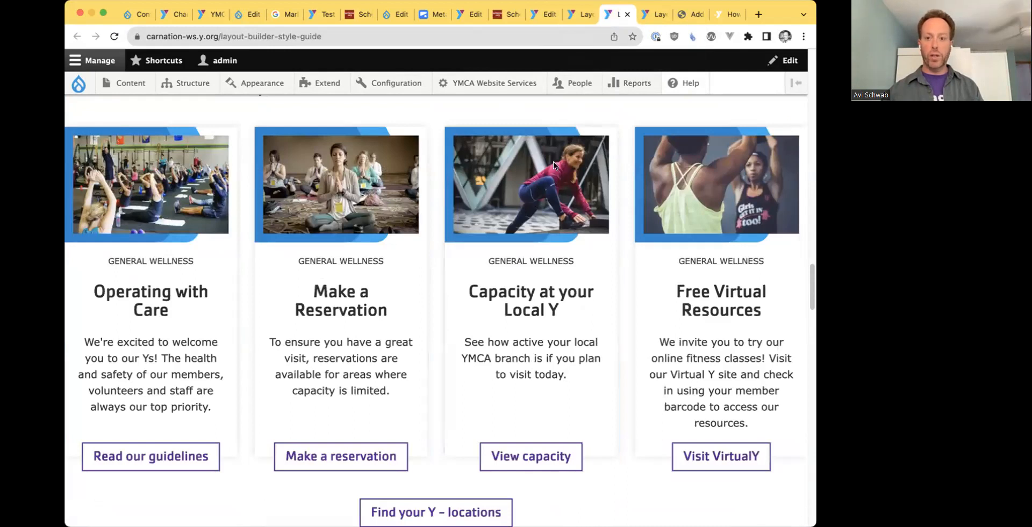
{"action": "left_click", "coordinate": [644, 15]}
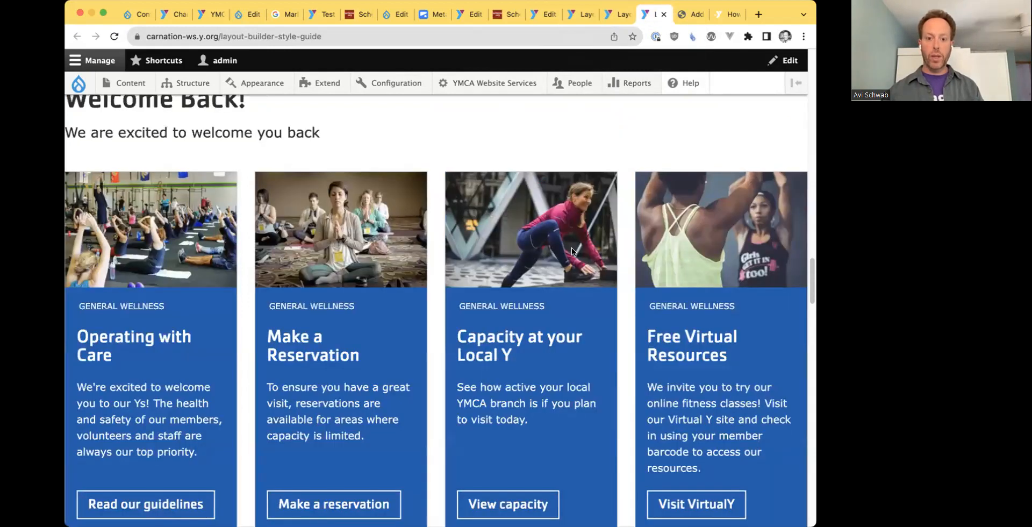
{"action": "scroll", "coordinate": [572, 247], "scroll_direction": "down", "scroll_amount": 1}
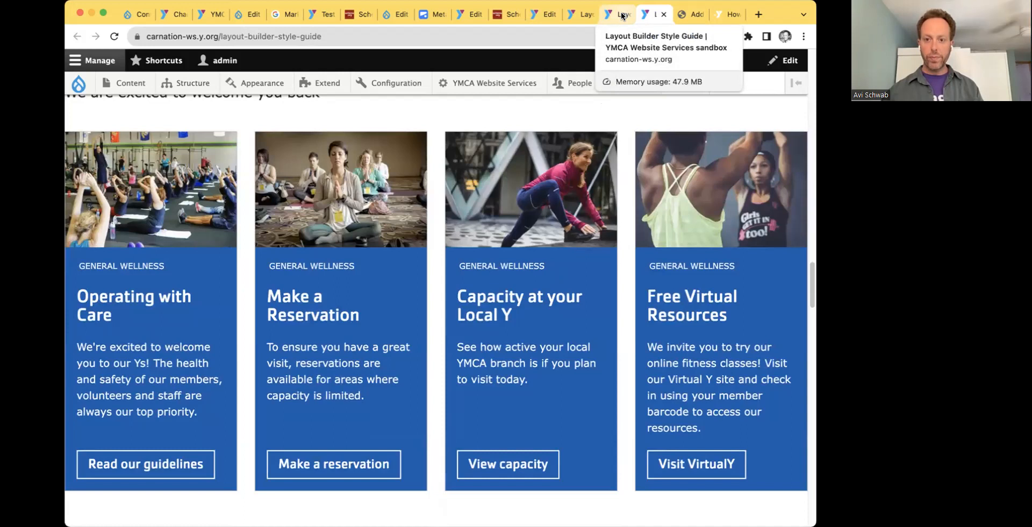
- Return to the layout editor and open the Y Style settings of the "Welcome Back!" cards block
{"action": "left_click", "coordinate": [544, 14]}
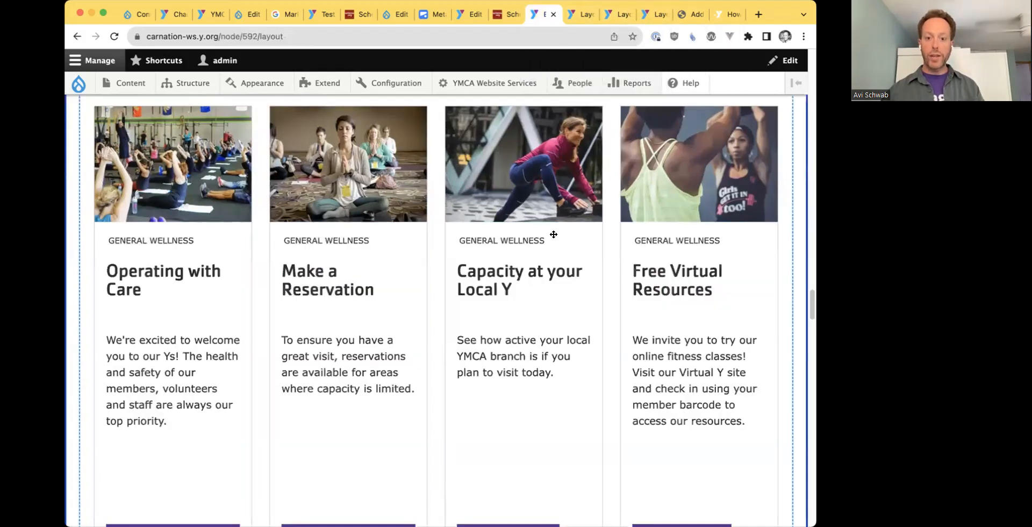
{"action": "left_click", "coordinate": [780, 102]}
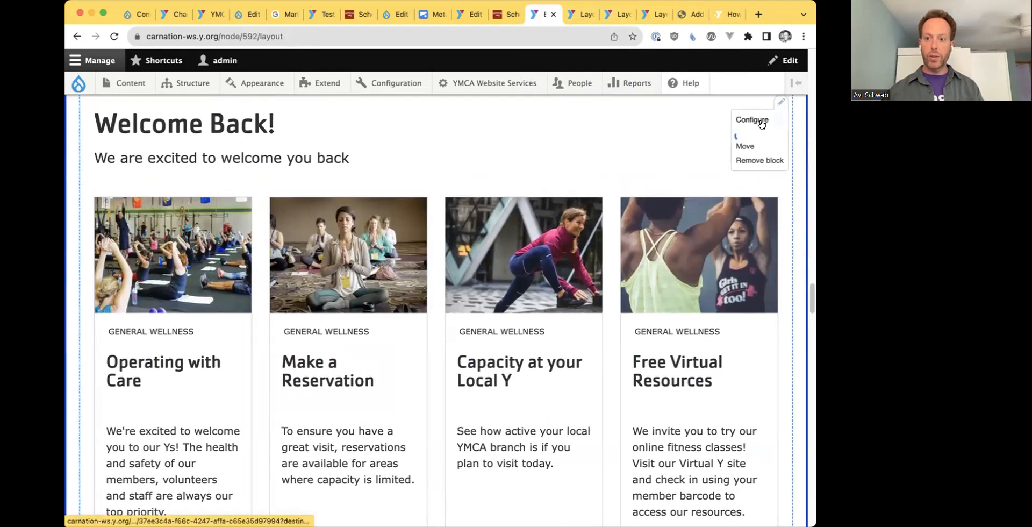
{"action": "left_click", "coordinate": [745, 119]}
{"action": "left_click", "coordinate": [691, 159]}
{"action": "left_click", "coordinate": [634, 217]}
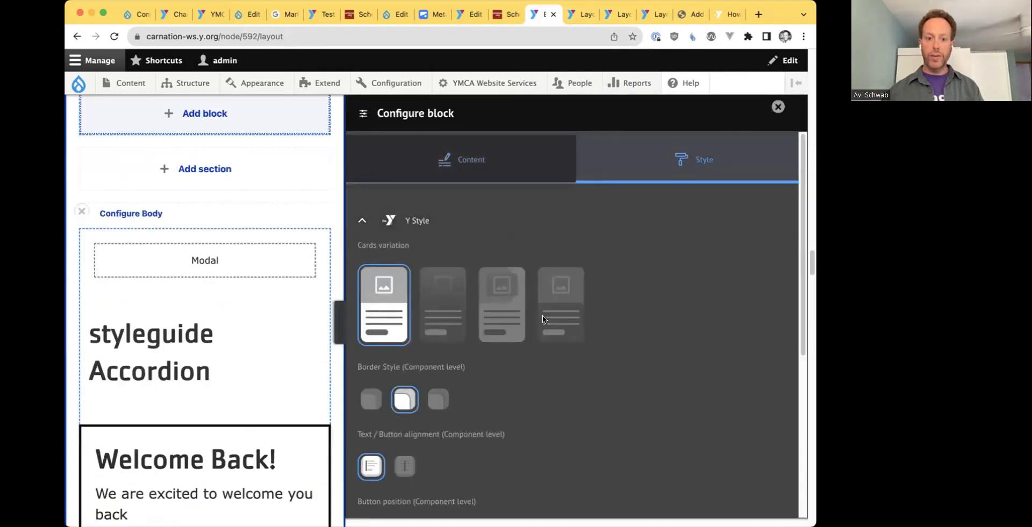
{"action": "scroll", "coordinate": [549, 319], "scroll_direction": "down", "scroll_amount": 4}
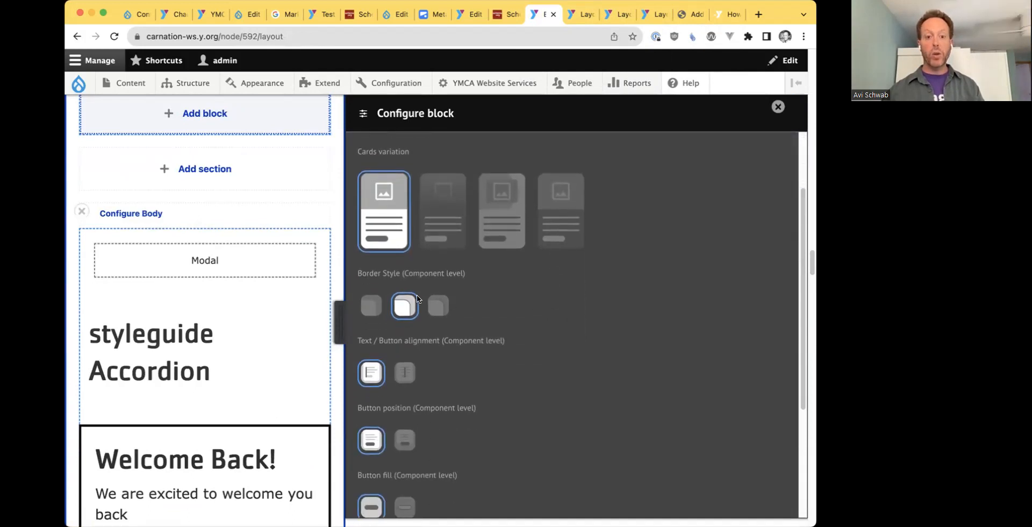
{"action": "scroll", "coordinate": [417, 294], "scroll_direction": "down", "scroll_amount": 2}
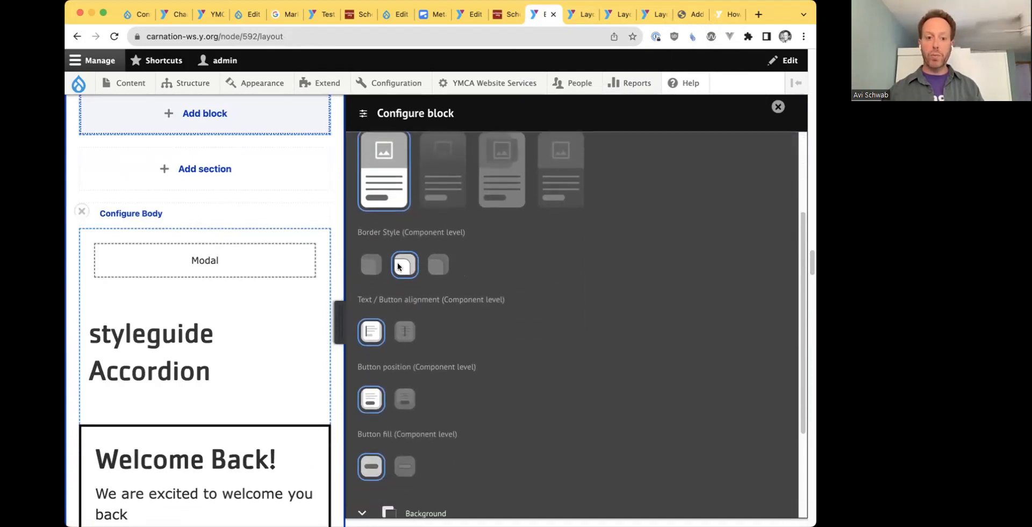
- Try centered text/button alignment and the alternative button position on the "Welcome Back!" cards, and close the block settings without updating
{"action": "left_click", "coordinate": [405, 330]}
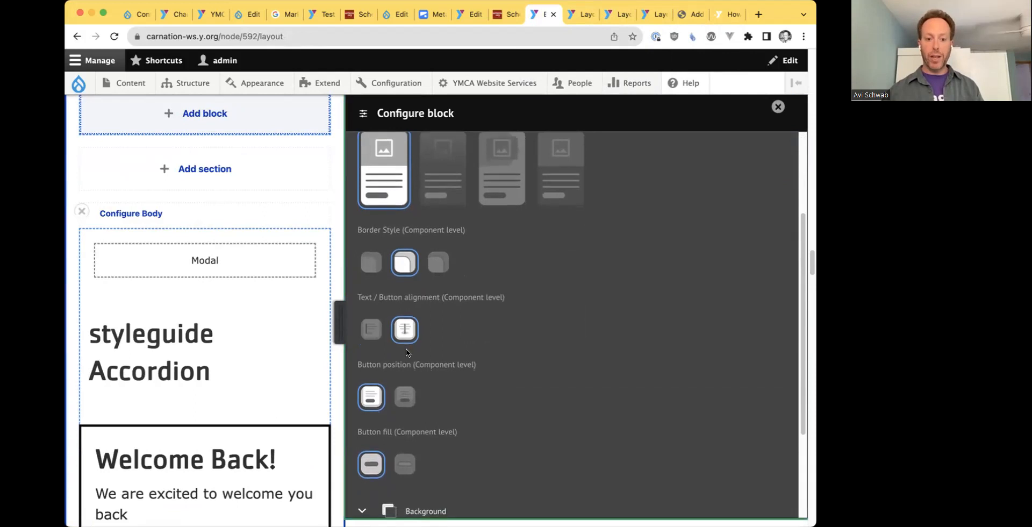
{"action": "scroll", "coordinate": [398, 334], "scroll_direction": "down", "scroll_amount": 1}
{"action": "scroll", "coordinate": [417, 329], "scroll_direction": "down", "scroll_amount": 2}
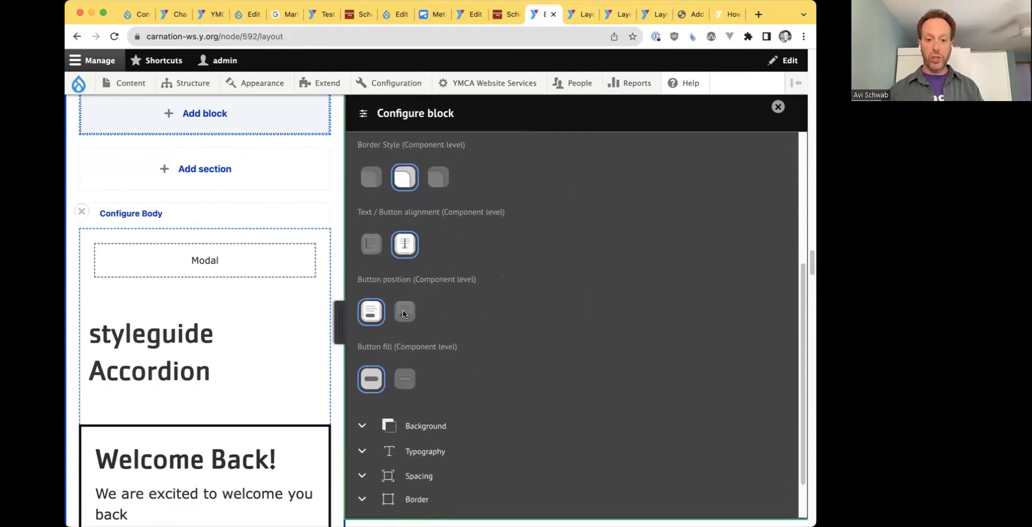
{"action": "left_click", "coordinate": [403, 312]}
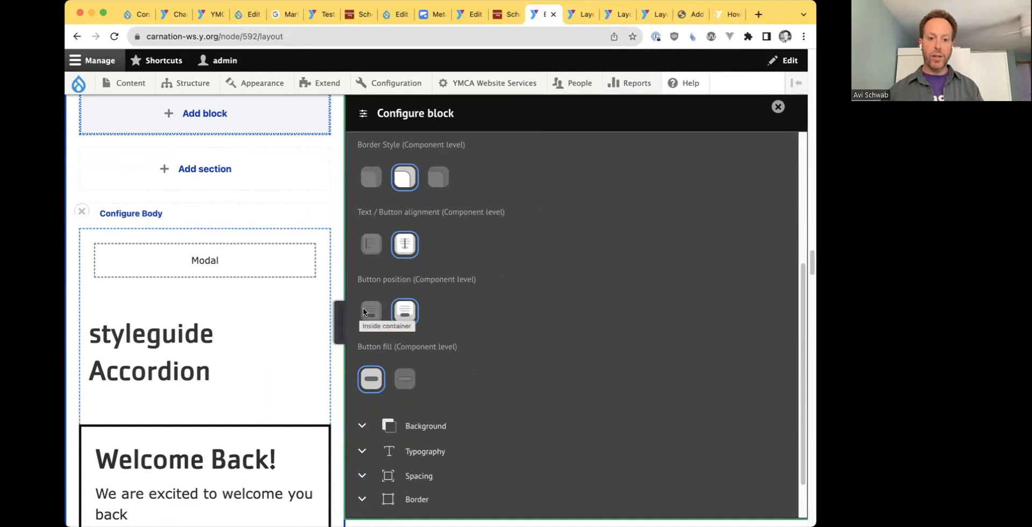
{"action": "scroll", "coordinate": [409, 344], "scroll_direction": "down", "scroll_amount": 1}
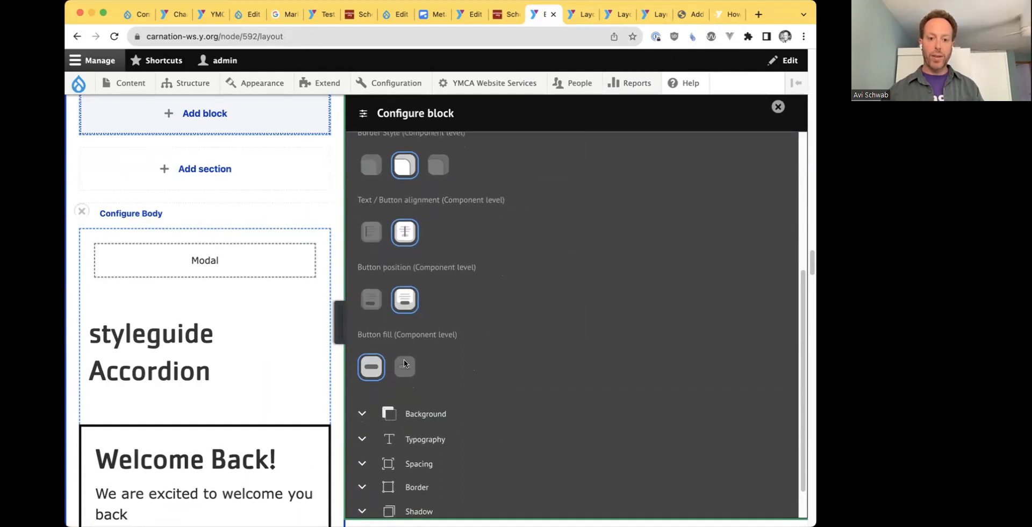
{"action": "scroll", "coordinate": [465, 334], "scroll_direction": "down", "scroll_amount": 1}
{"action": "scroll", "coordinate": [466, 333], "scroll_direction": "up", "scroll_amount": 5}
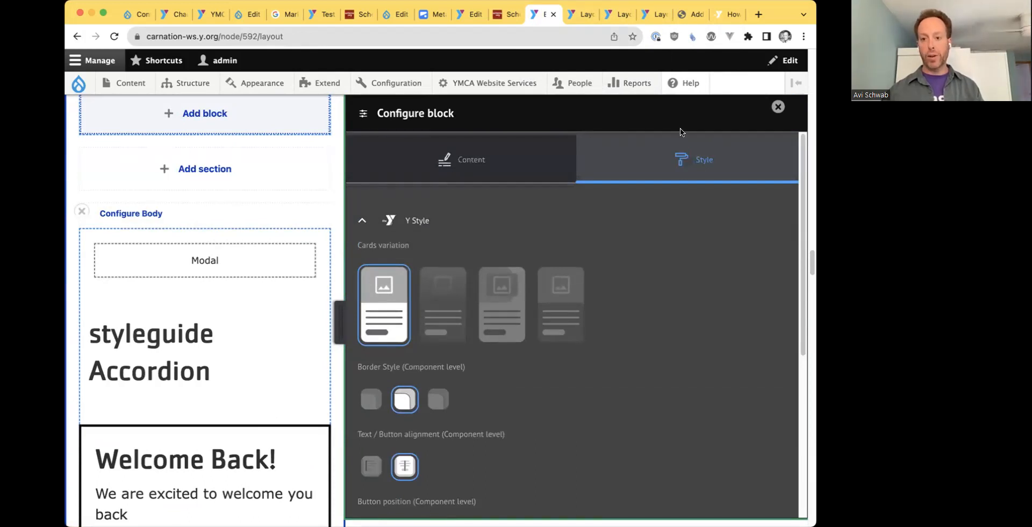
{"action": "left_click", "coordinate": [778, 106]}
- Examine the page-level Y Styles override options, including color scheme, border radius, border style, alignment, button position and button fill
{"action": "scroll", "coordinate": [468, 239], "scroll_direction": "down", "scroll_amount": 20}
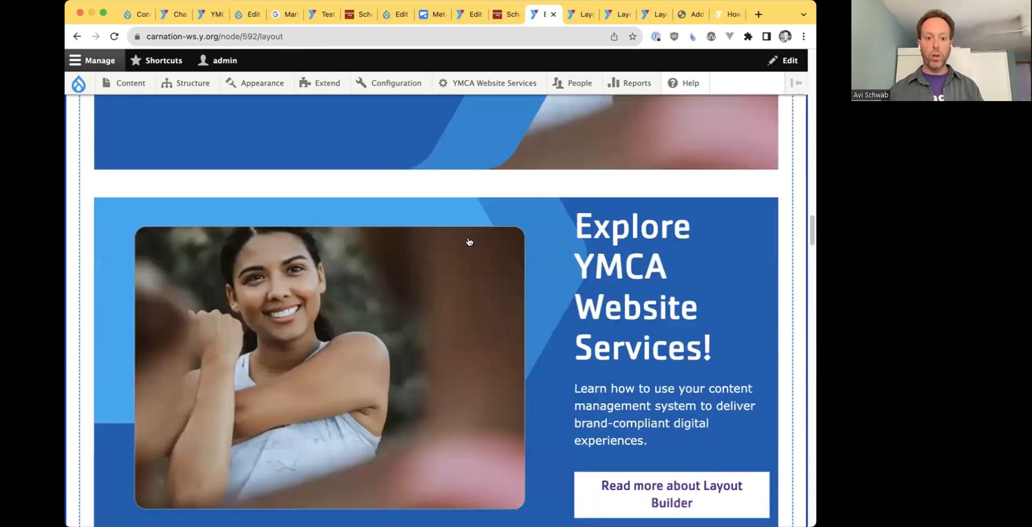
{"action": "scroll", "coordinate": [259, 232], "scroll_direction": "up", "scroll_amount": 9}
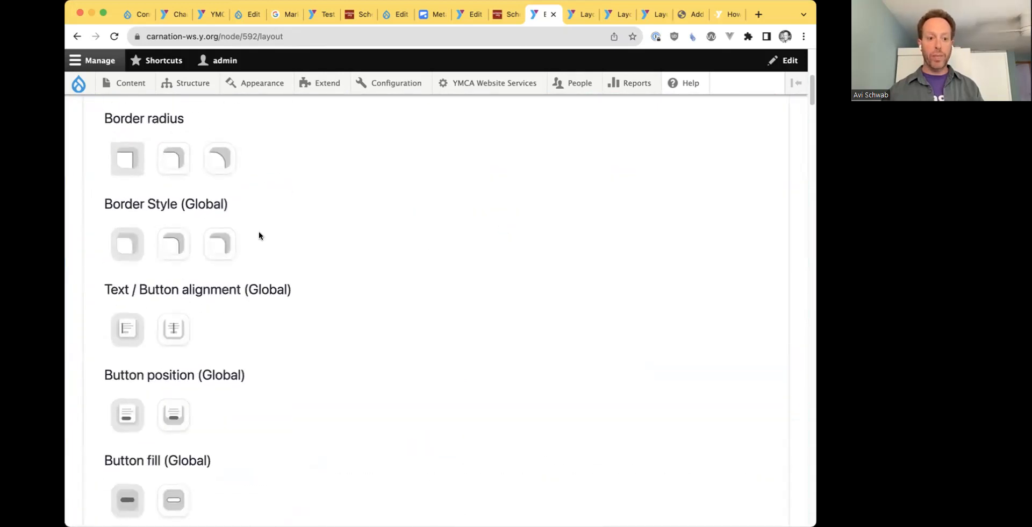
{"action": "left_click", "coordinate": [235, 207]}
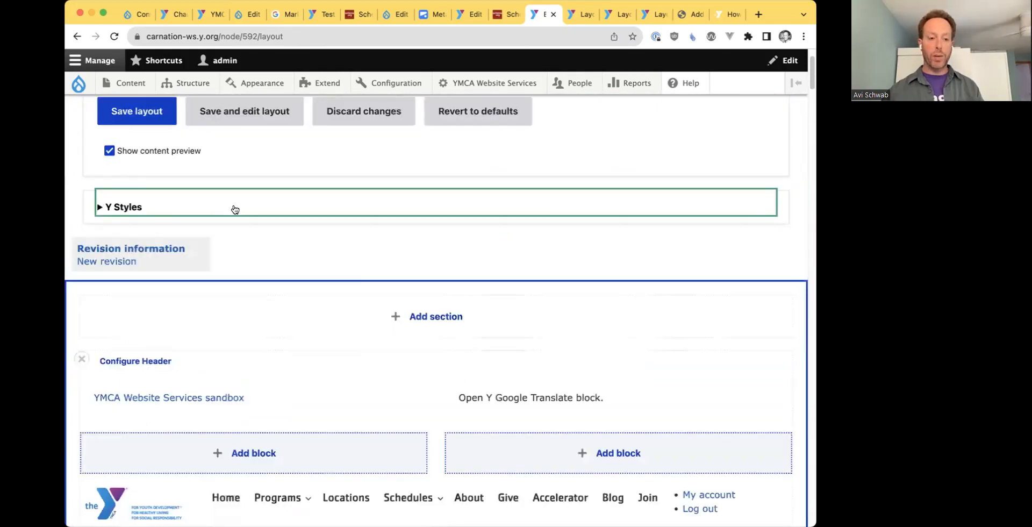
{"action": "left_click", "coordinate": [231, 209]}
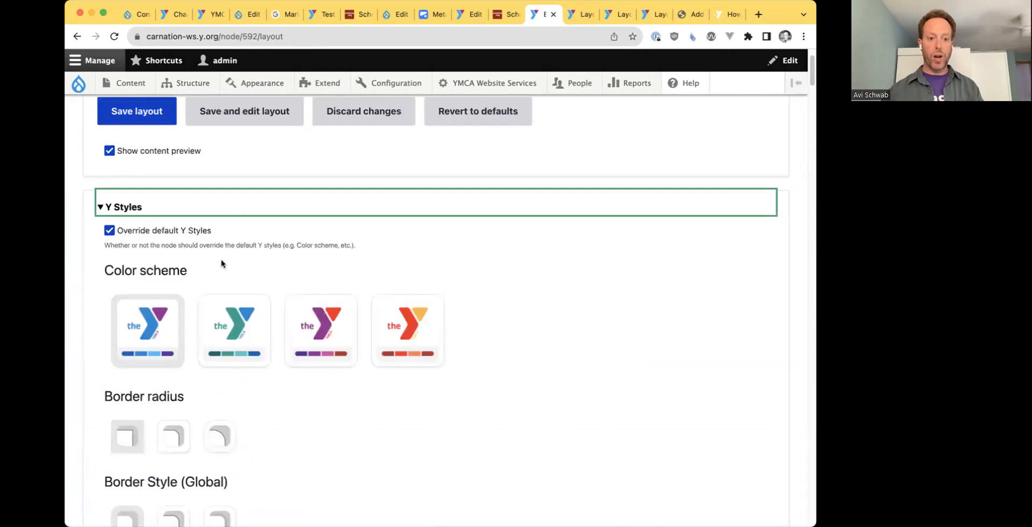
{"action": "scroll", "coordinate": [219, 263], "scroll_direction": "down", "scroll_amount": 5}
{"action": "scroll", "coordinate": [166, 278], "scroll_direction": "down", "scroll_amount": 2}
{"action": "scroll", "coordinate": [164, 275], "scroll_direction": "up", "scroll_amount": 5}
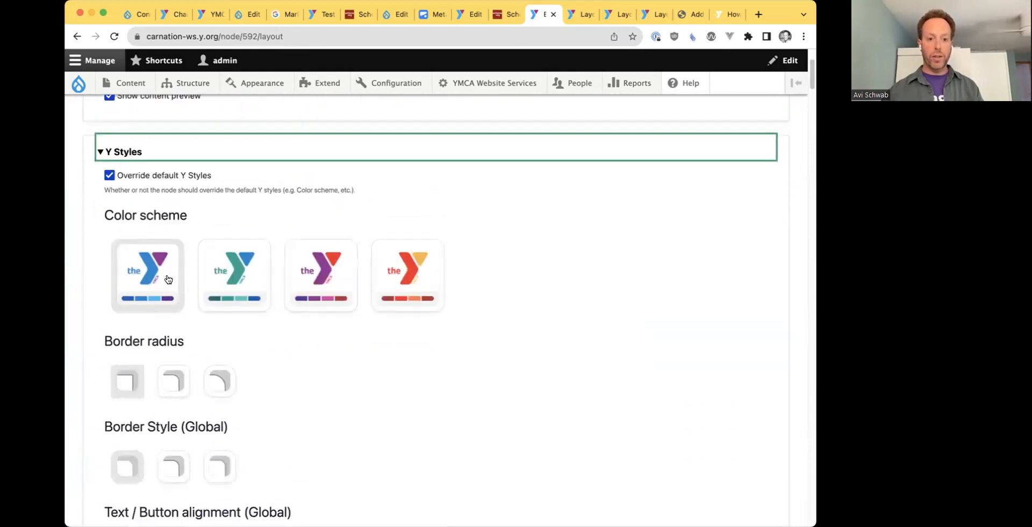
- Override the page's color scheme with the purple and red variant, save the layout, and dismiss the status message
{"action": "left_click", "coordinate": [300, 273]}
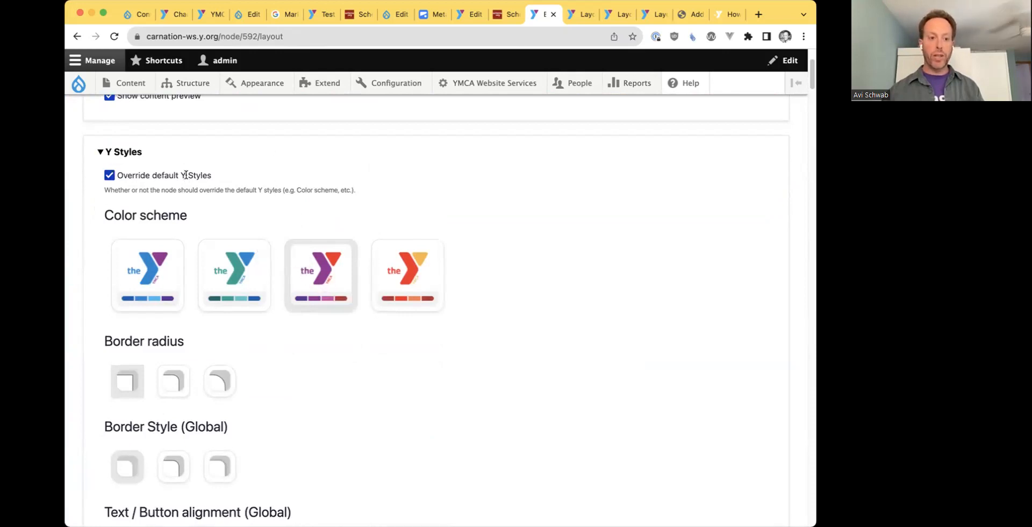
{"action": "scroll", "coordinate": [204, 180], "scroll_direction": "up", "scroll_amount": 3}
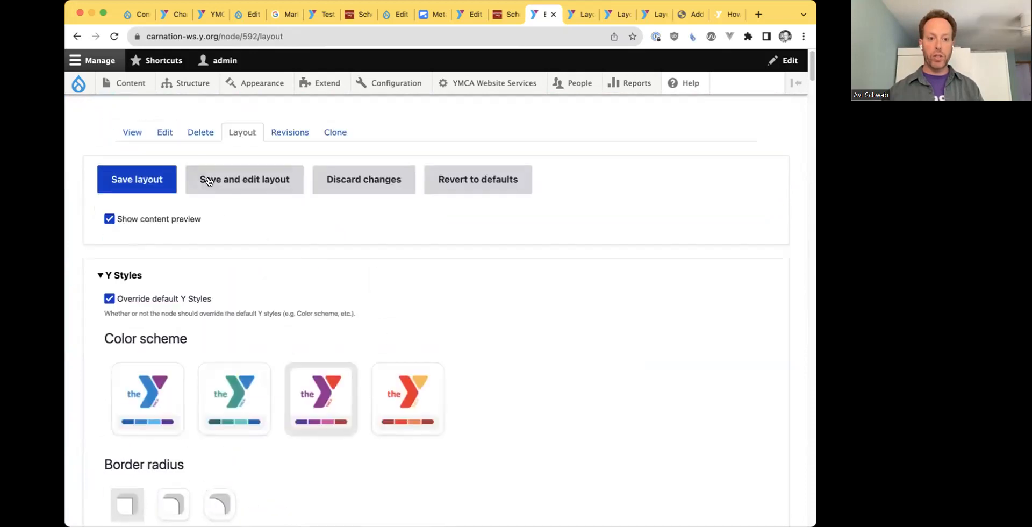
{"action": "left_click", "coordinate": [156, 181]}
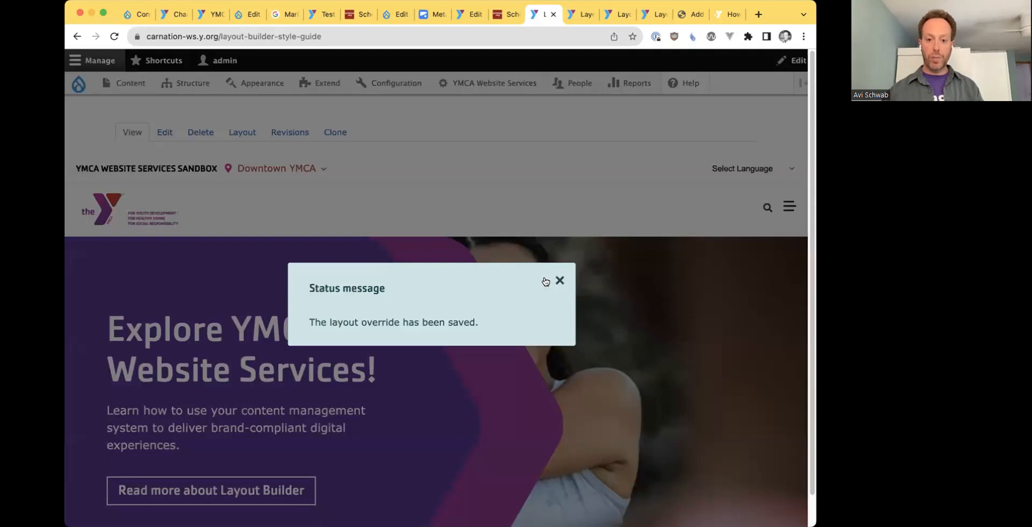
{"action": "left_click", "coordinate": [545, 282]}
- Review the purple color scheme across the saved style guide page, from the banners and cards down to the "Our Impact" section
{"action": "scroll", "coordinate": [540, 282], "scroll_direction": "down", "scroll_amount": 5}
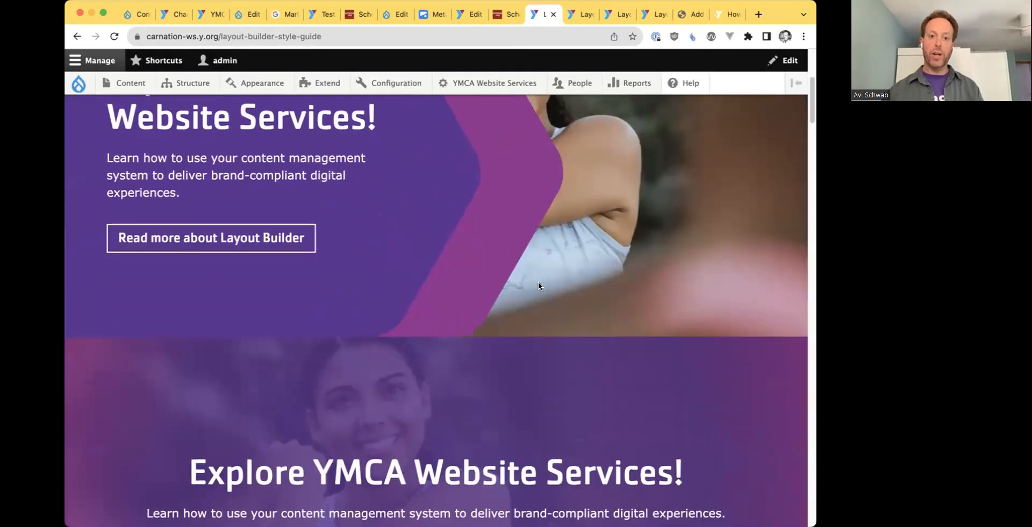
{"action": "scroll", "coordinate": [539, 286], "scroll_direction": "down", "scroll_amount": 15}
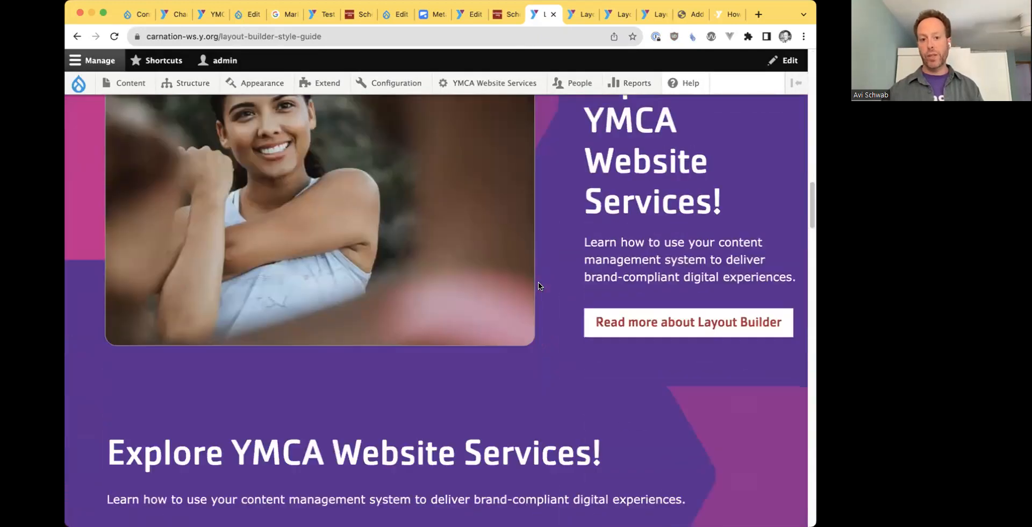
{"action": "scroll", "coordinate": [538, 281], "scroll_direction": "down", "scroll_amount": 12}
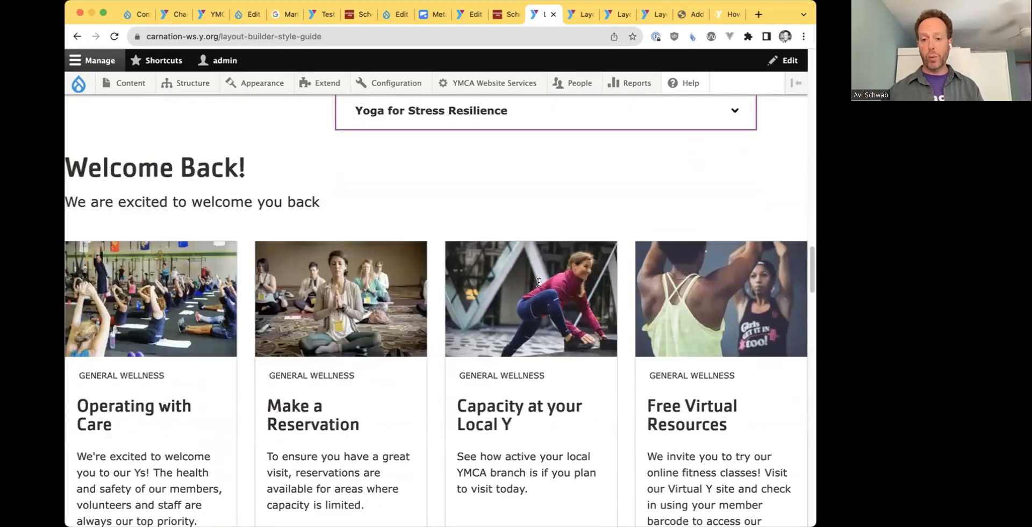
{"action": "scroll", "coordinate": [539, 282], "scroll_direction": "down", "scroll_amount": 13}
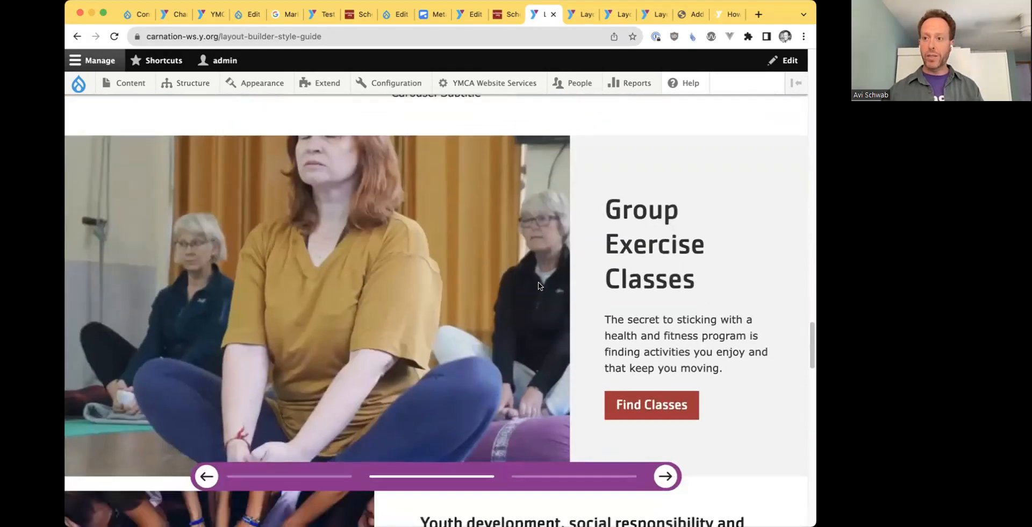
{"action": "scroll", "coordinate": [538, 281], "scroll_direction": "down", "scroll_amount": 5}
{"action": "scroll", "coordinate": [537, 282], "scroll_direction": "down", "scroll_amount": 5}
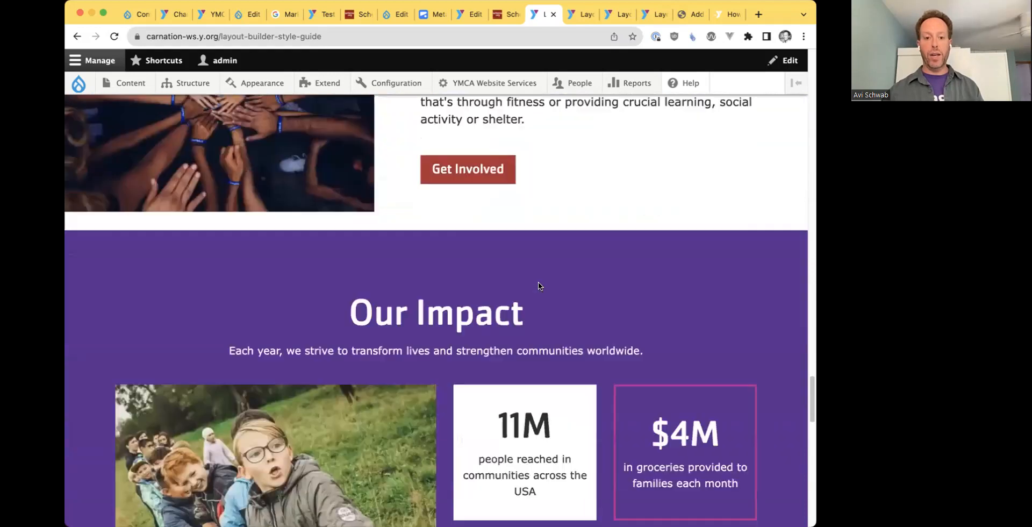
{"action": "scroll", "coordinate": [538, 281], "scroll_direction": "down", "scroll_amount": 2}
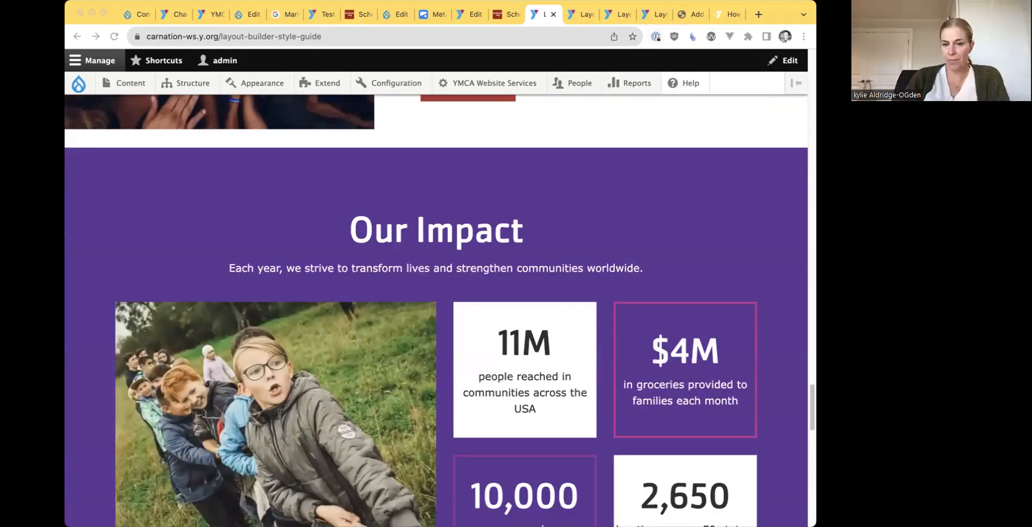
- View the AddThis termination notice, and read the documentation on embedding social media through Paragraphs and Layout Builder
{"action": "left_click", "coordinate": [679, 15]}
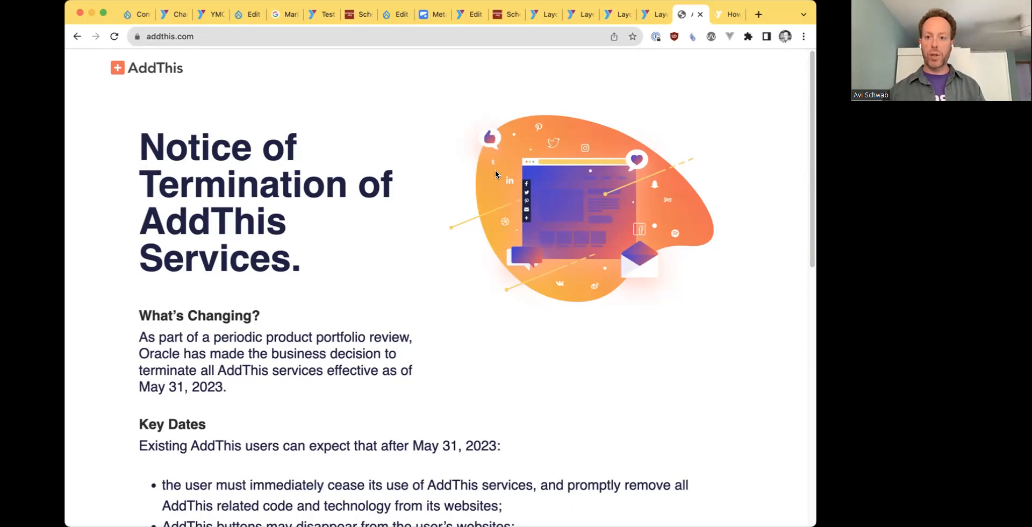
{"action": "left_click", "coordinate": [720, 20]}
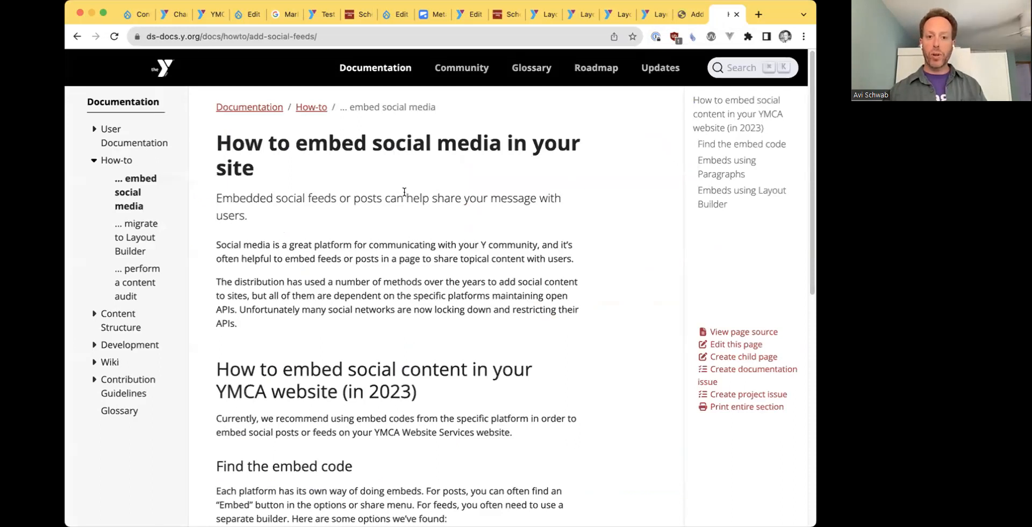
{"action": "scroll", "coordinate": [369, 174], "scroll_direction": "down", "scroll_amount": 5}
{"action": "scroll", "coordinate": [370, 174], "scroll_direction": "up", "scroll_amount": 5}
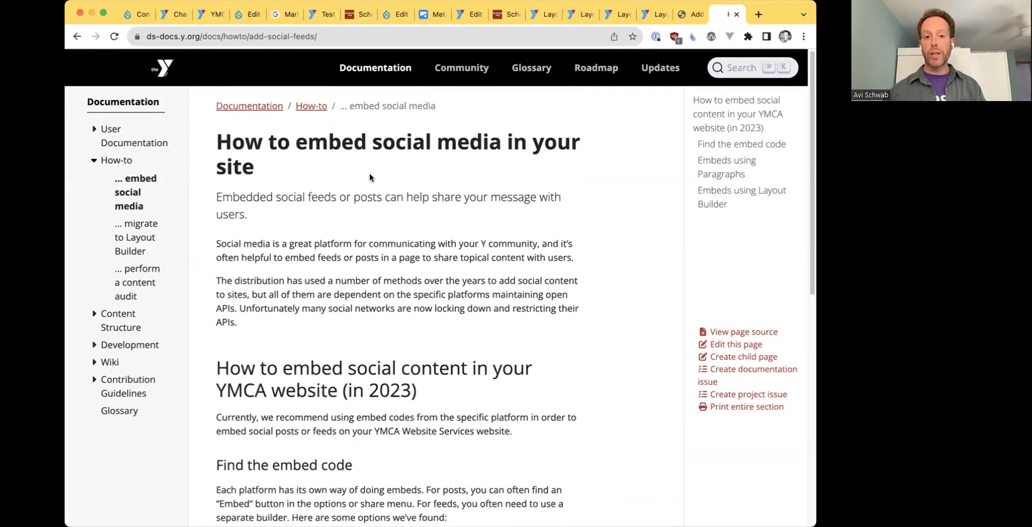
{"action": "scroll", "coordinate": [369, 177], "scroll_direction": "down", "scroll_amount": 2}
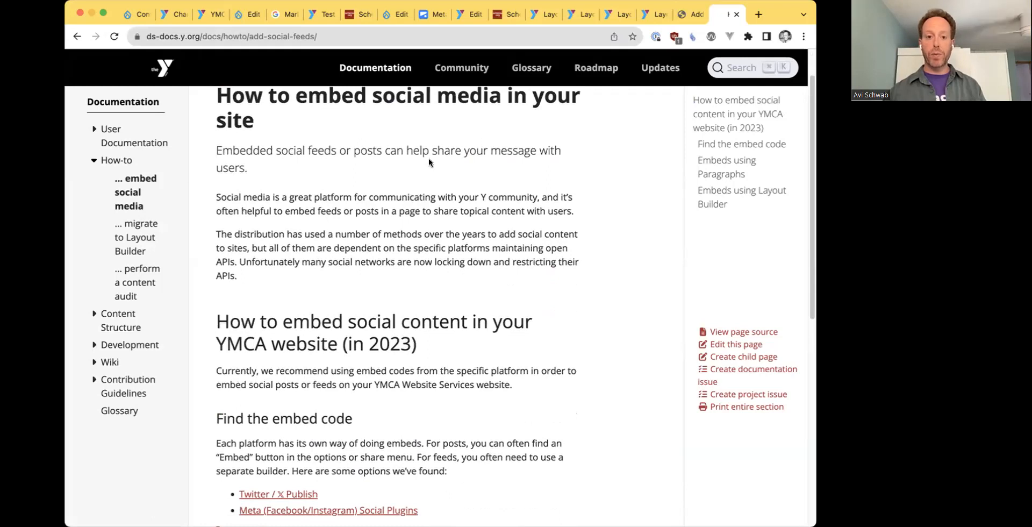
{"action": "scroll", "coordinate": [428, 158], "scroll_direction": "down", "scroll_amount": 6}
{"action": "scroll", "coordinate": [424, 155], "scroll_direction": "down", "scroll_amount": 3}
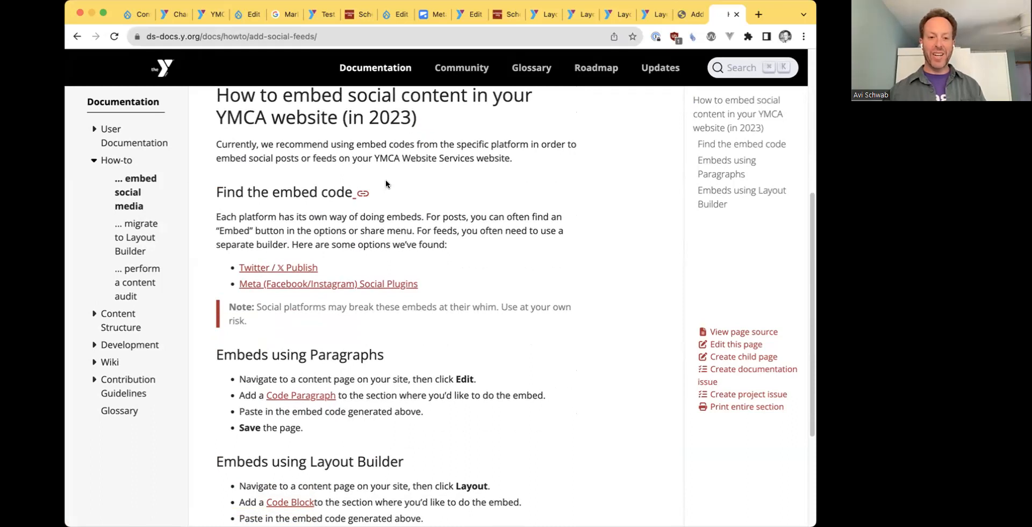
{"action": "scroll", "coordinate": [386, 184], "scroll_direction": "down", "scroll_amount": 3}
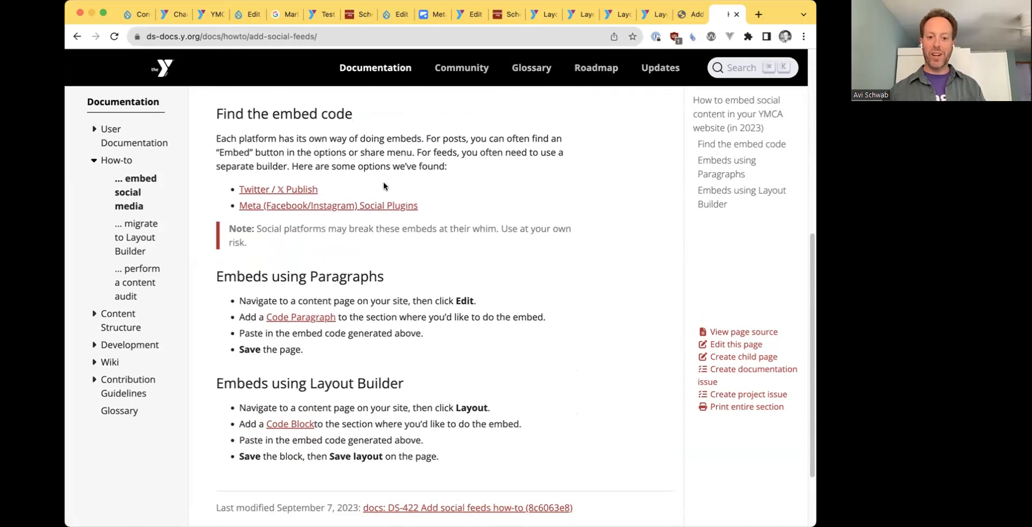
- Browse the User Documentation section, viewing its Page/Content Types and Layout Builder pages
{"action": "scroll", "coordinate": [365, 191], "scroll_direction": "up", "scroll_amount": 5}
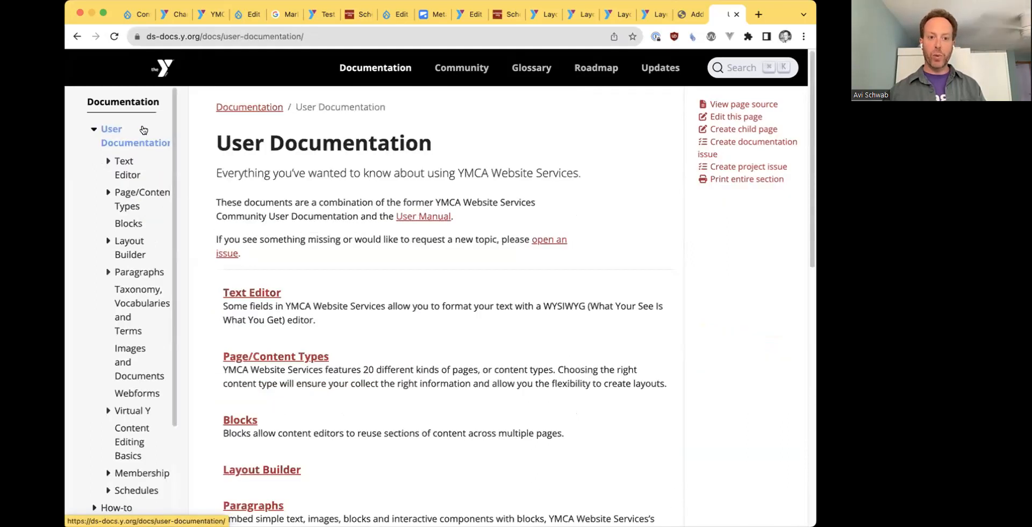
{"action": "left_click", "coordinate": [136, 196]}
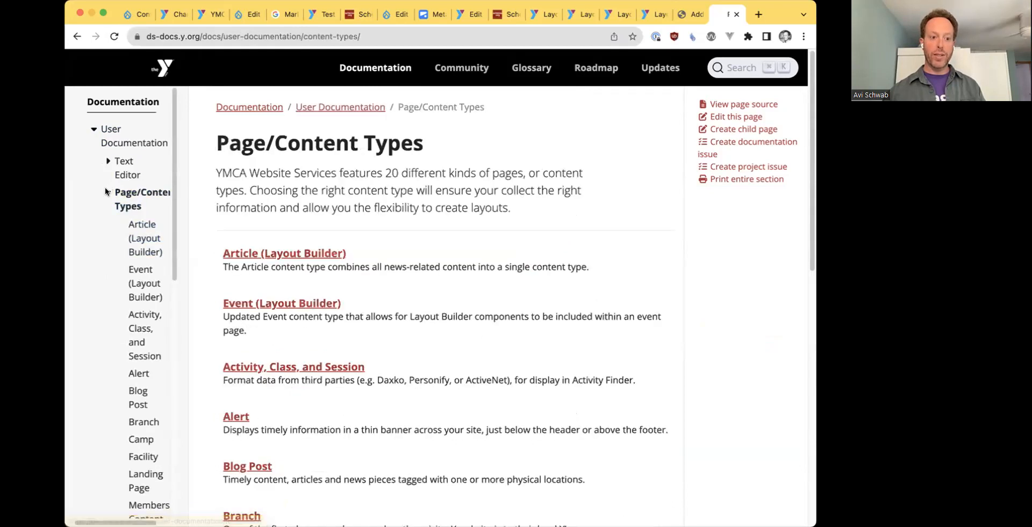
{"action": "left_click", "coordinate": [108, 192]}
{"action": "left_click", "coordinate": [119, 254]}
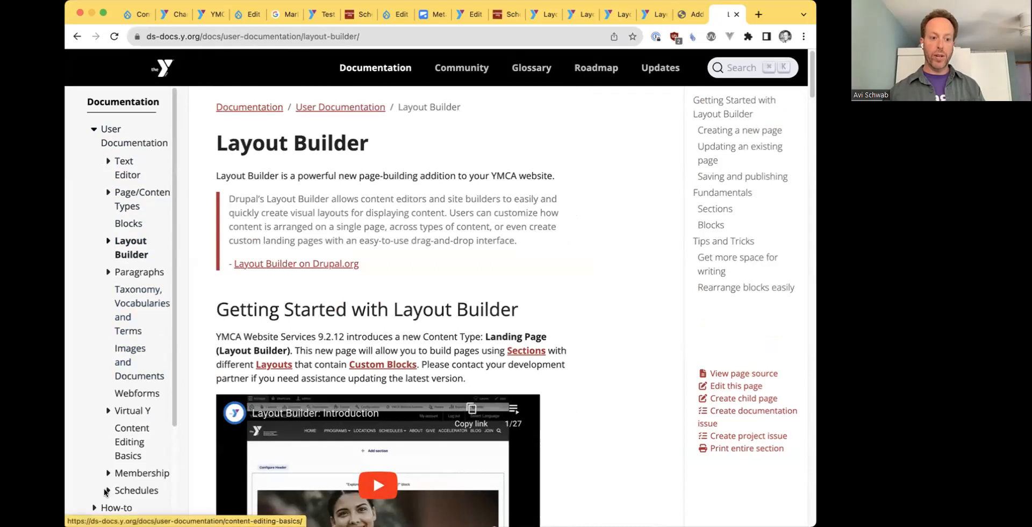
- Open the How-to section of the documentation and look over its list of guides
{"action": "scroll", "coordinate": [124, 336], "scroll_direction": "down", "scroll_amount": 3}
{"action": "left_click", "coordinate": [116, 394]}
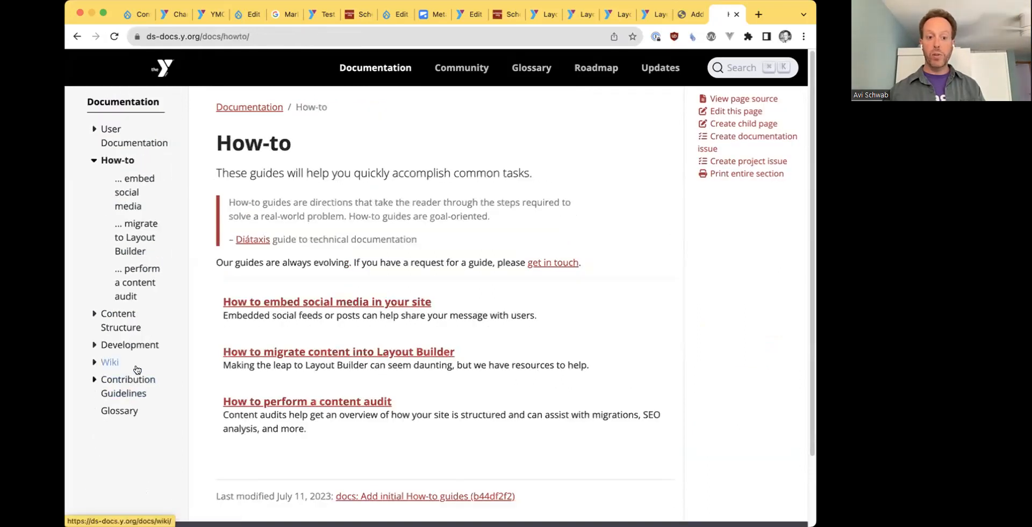
{"action": "left_click_drag", "start_coordinate": [306, 262], "coordinate": [371, 414]}
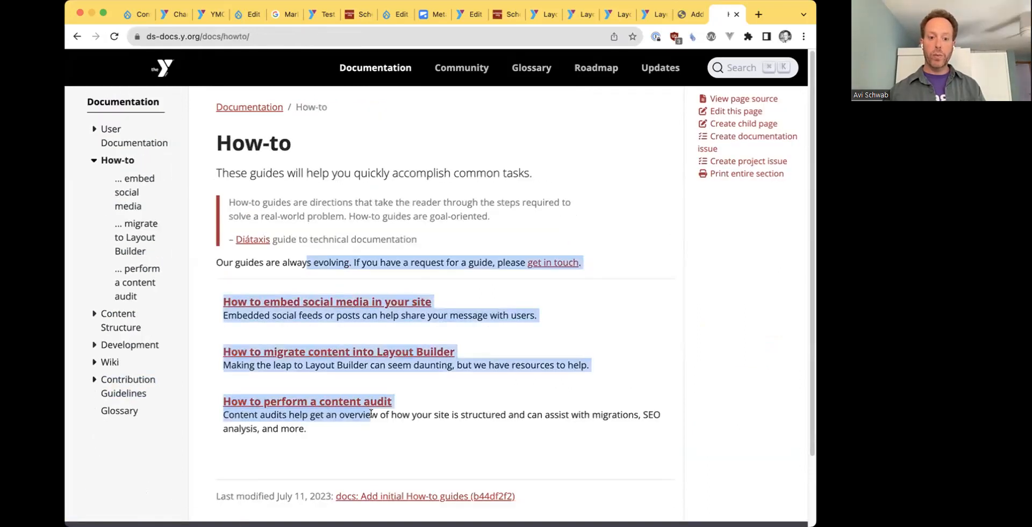
{"action": "left_click", "coordinate": [428, 429]}
- Go to the documentation site's Updates and open the Digital Services Release 10.3.0 notes
{"action": "left_click", "coordinate": [648, 70]}
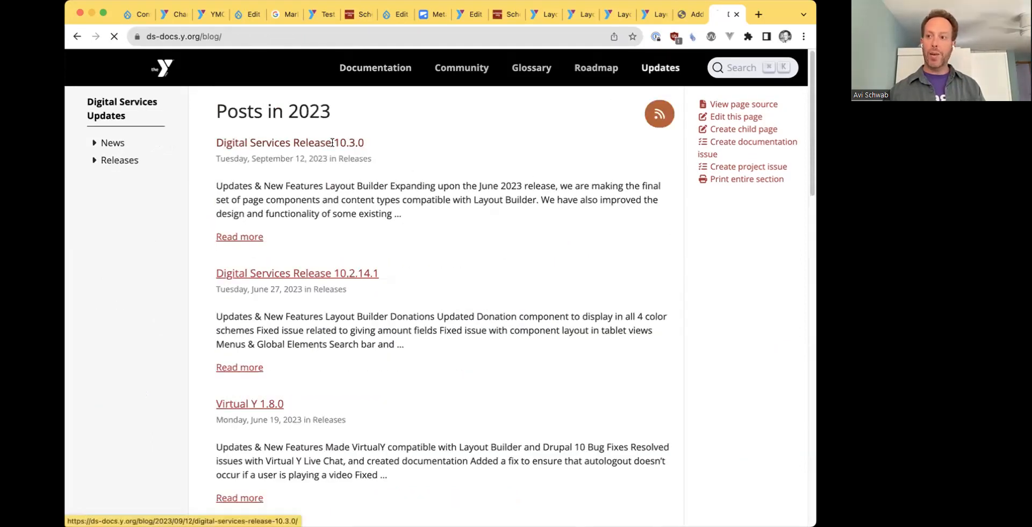
{"action": "left_click", "coordinate": [332, 142]}
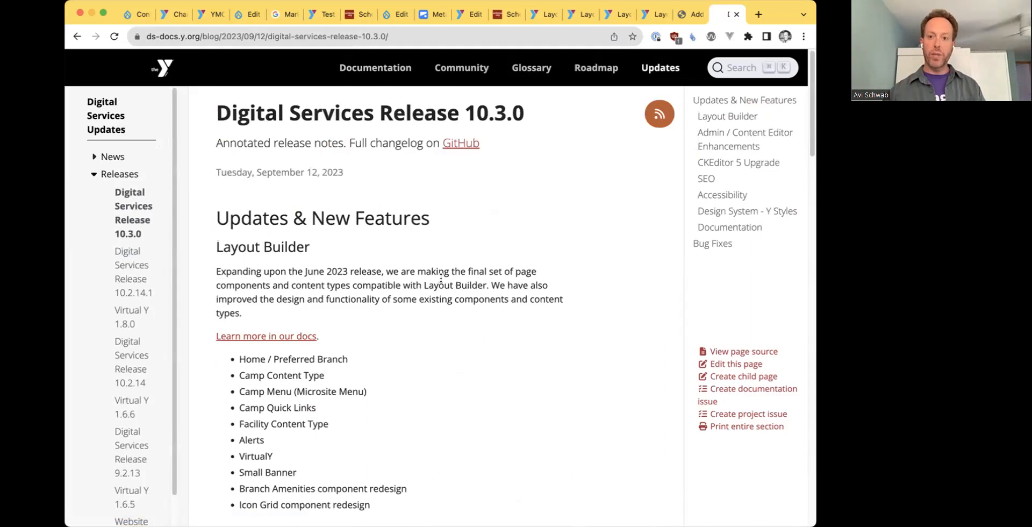